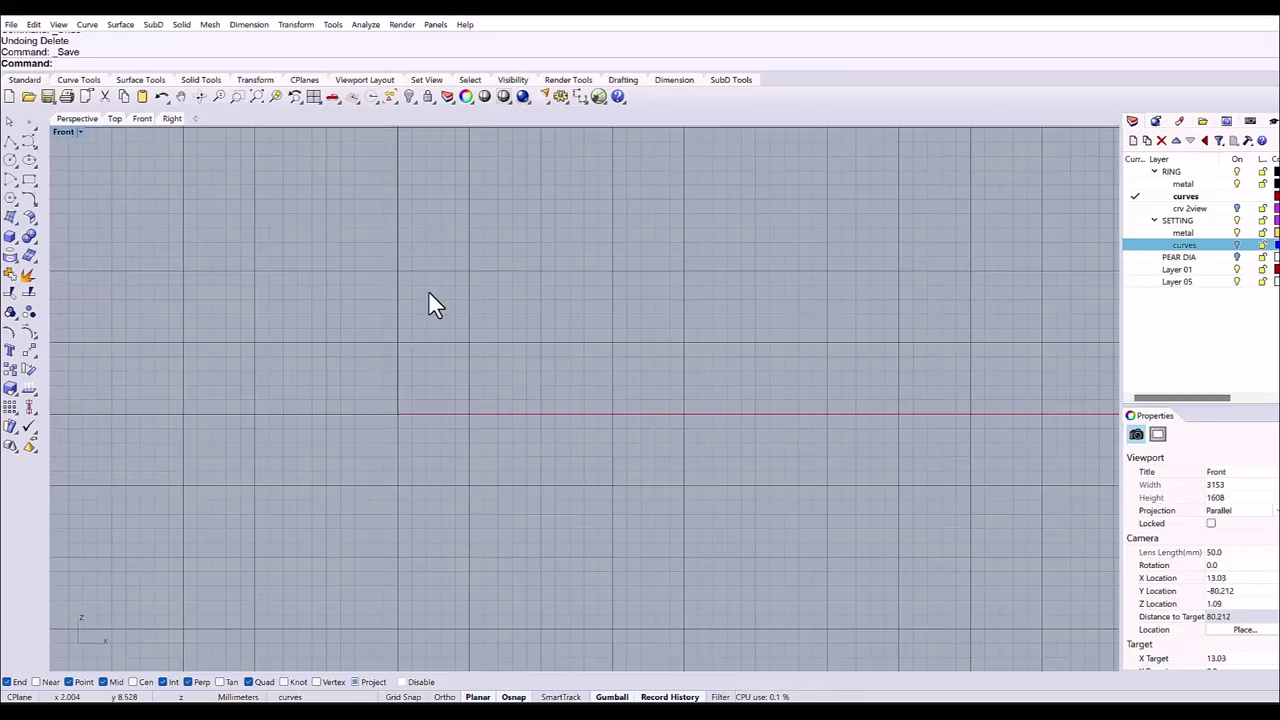
Draw a circle centred at the origin with diameter 16.51.
click(10, 160)
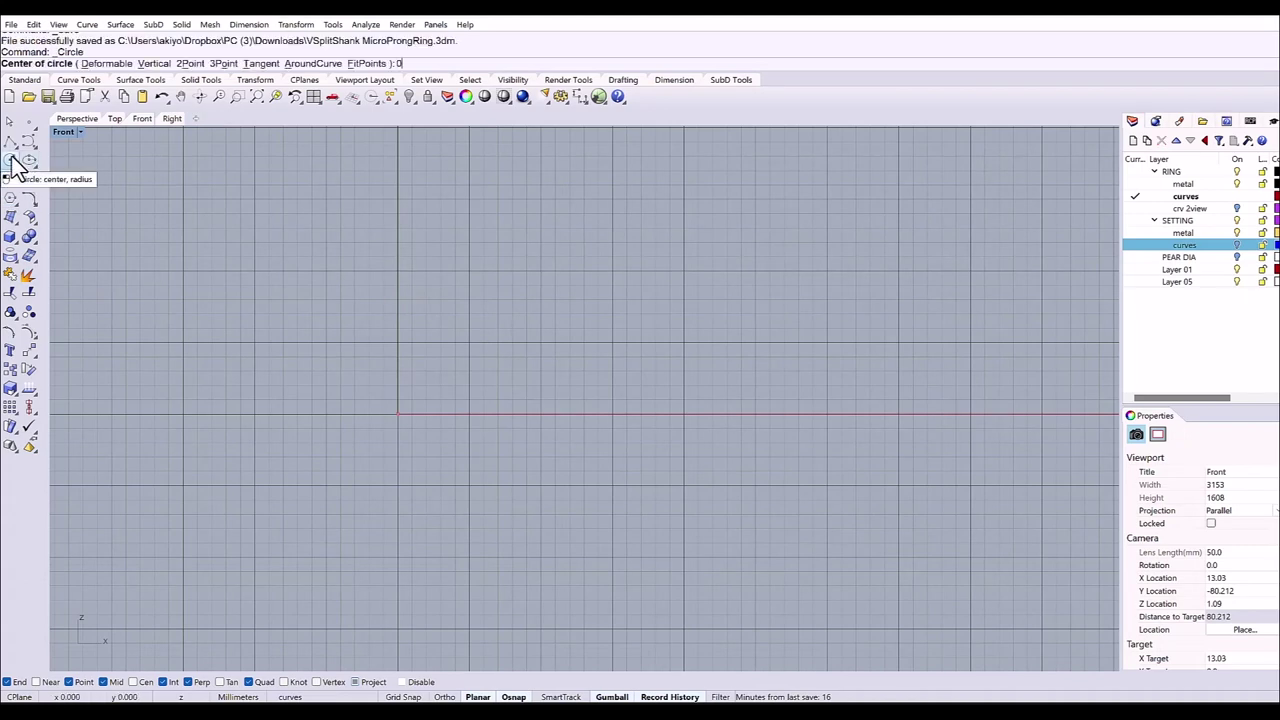
text(0)
key(Return)
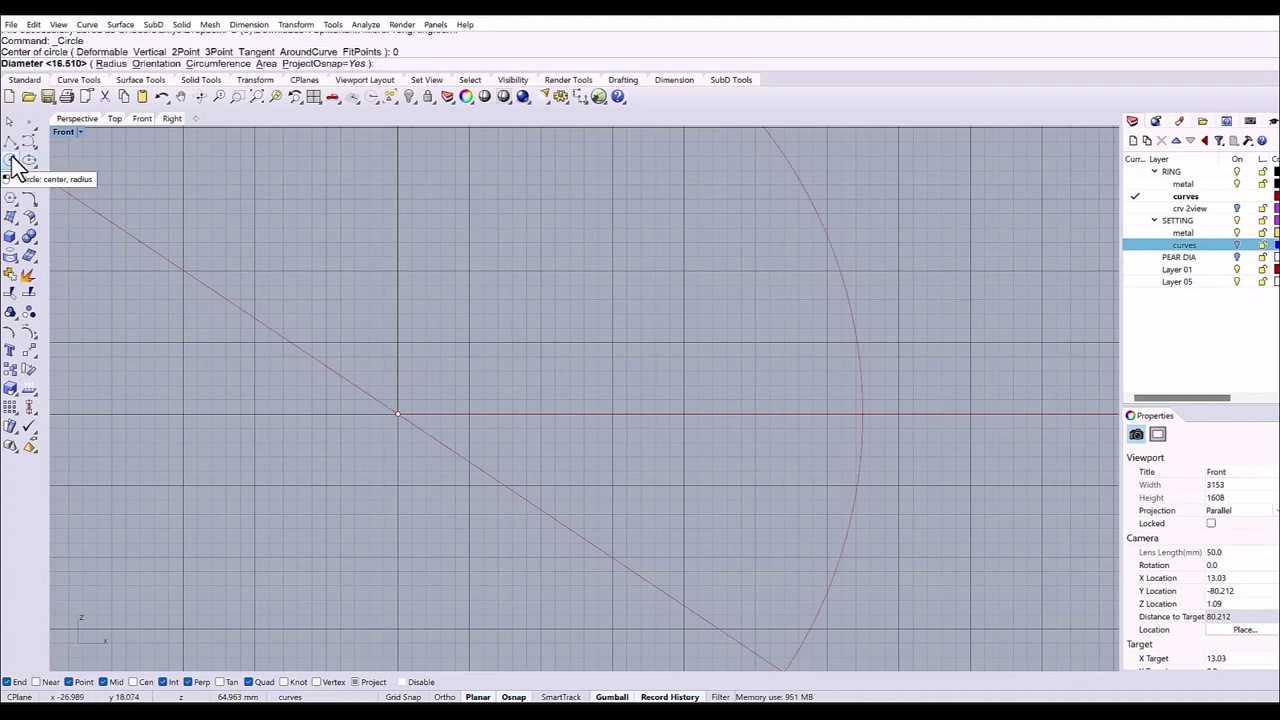
text(16.51)
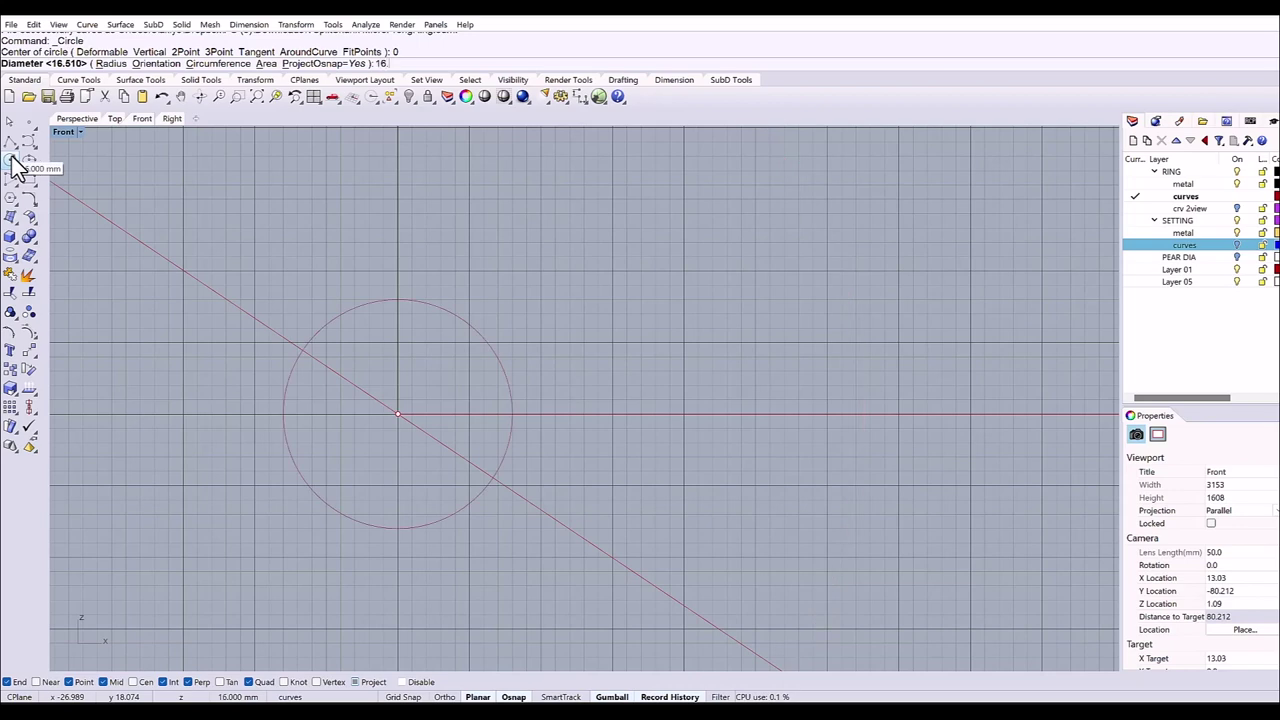
key(Return)
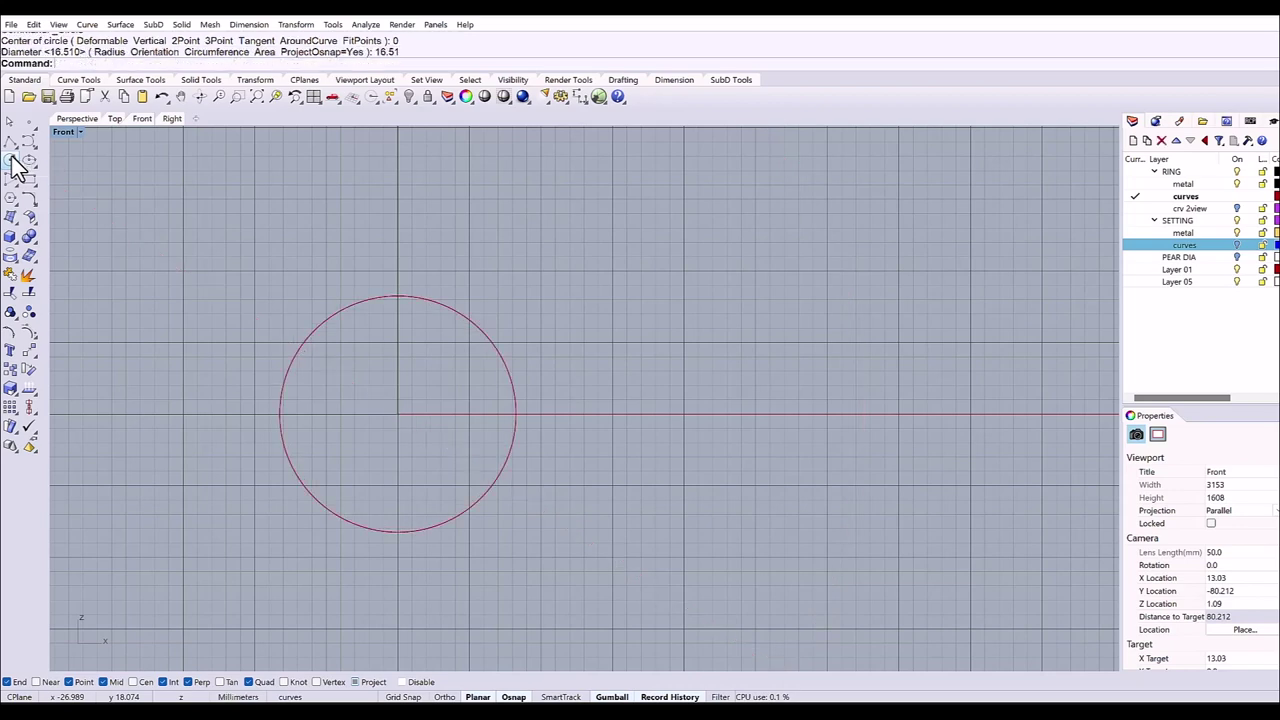
In the Right view, draw a diameter ellipse at the circle's bottom with axes 1.9 and 2.2.
click(172, 119)
scroll(336, 377, up, 4)
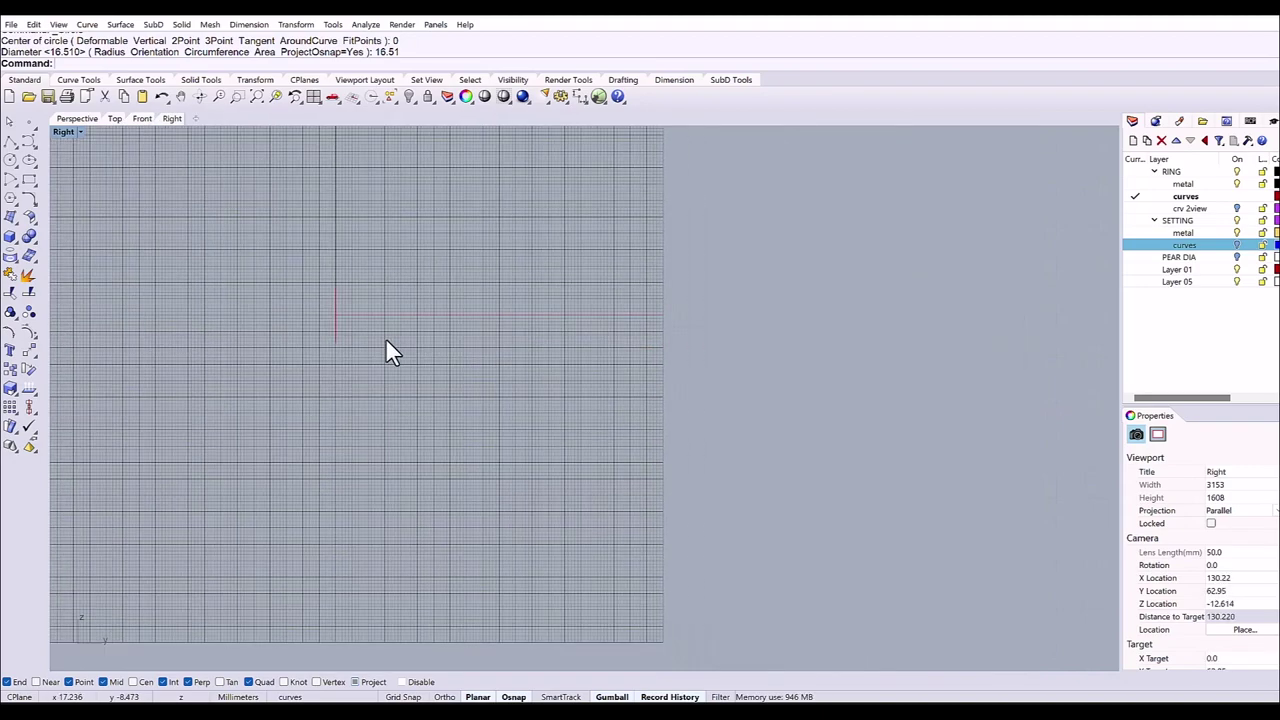
scroll(322, 330, up, 2)
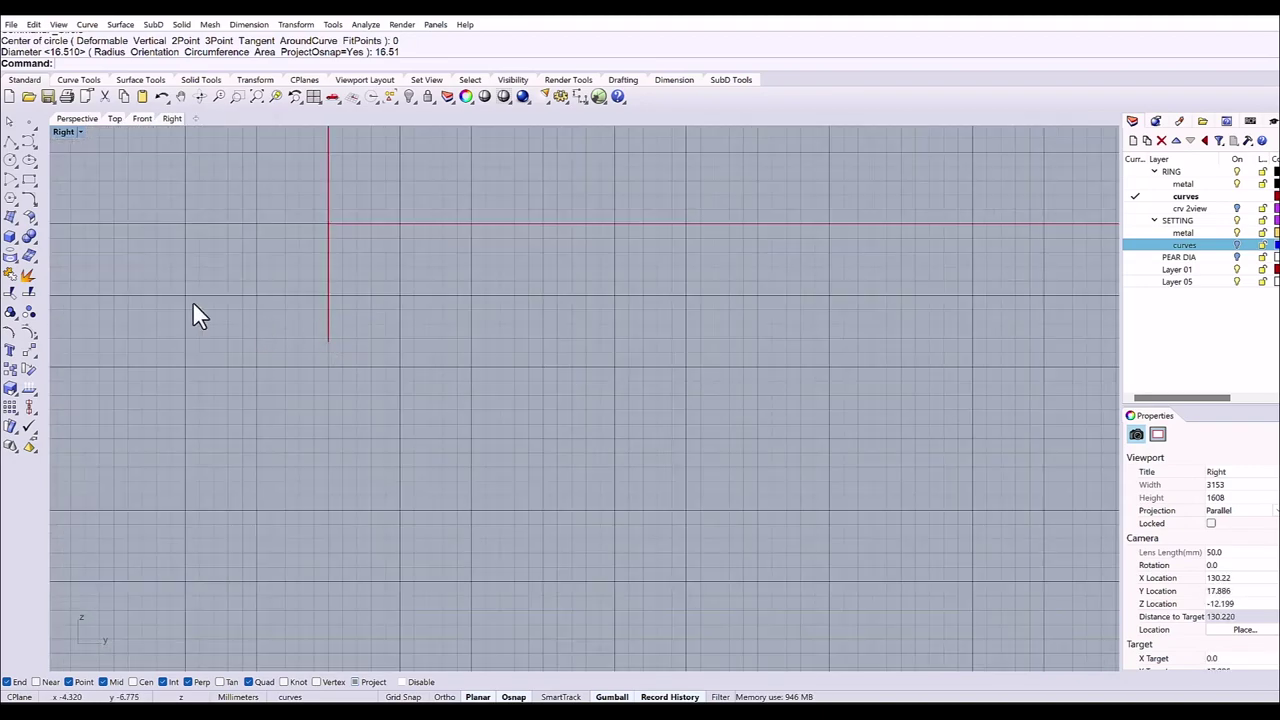
mouse_move(38, 163)
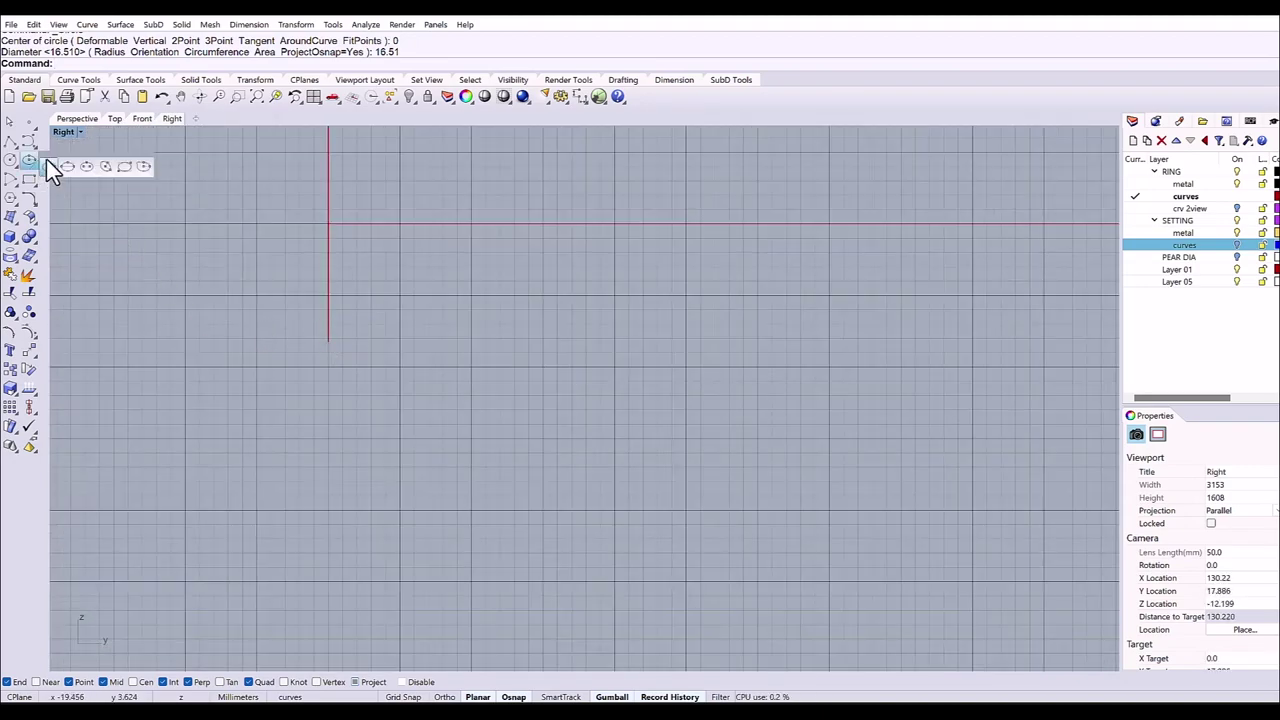
drag(63, 172, 128, 228)
click(130, 223)
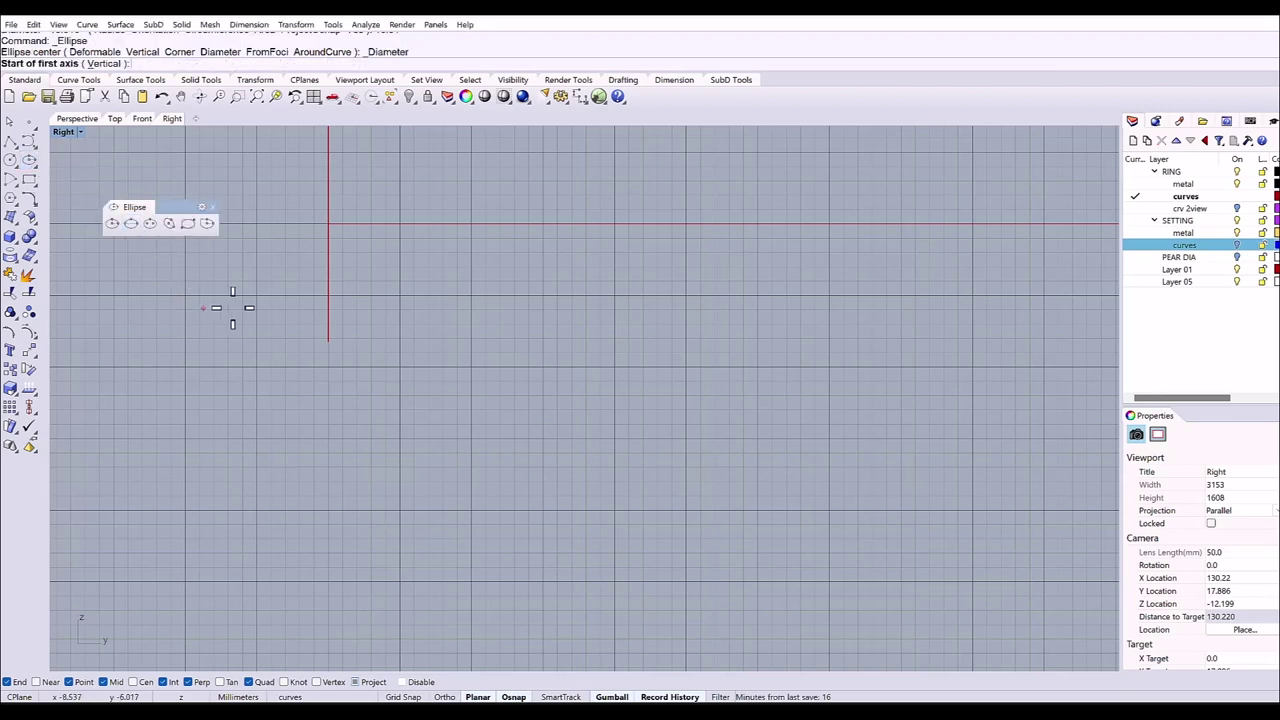
click(330, 358)
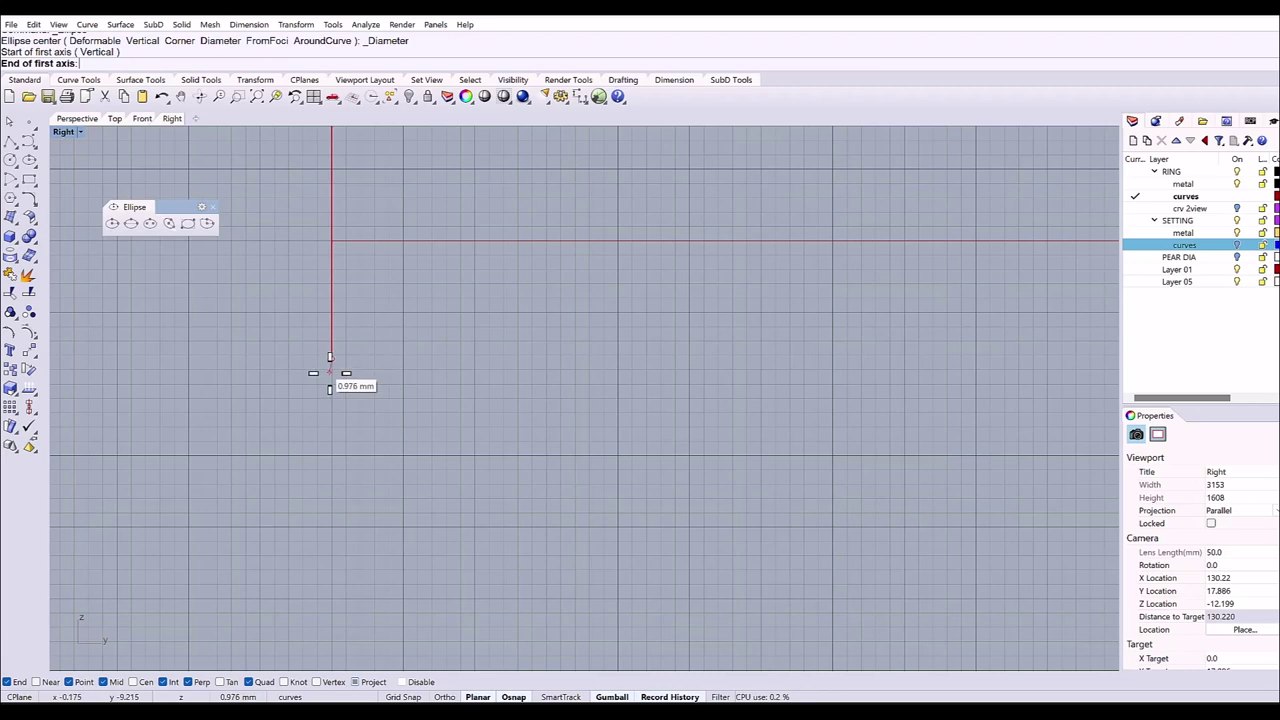
text(1.9)
key(Return)
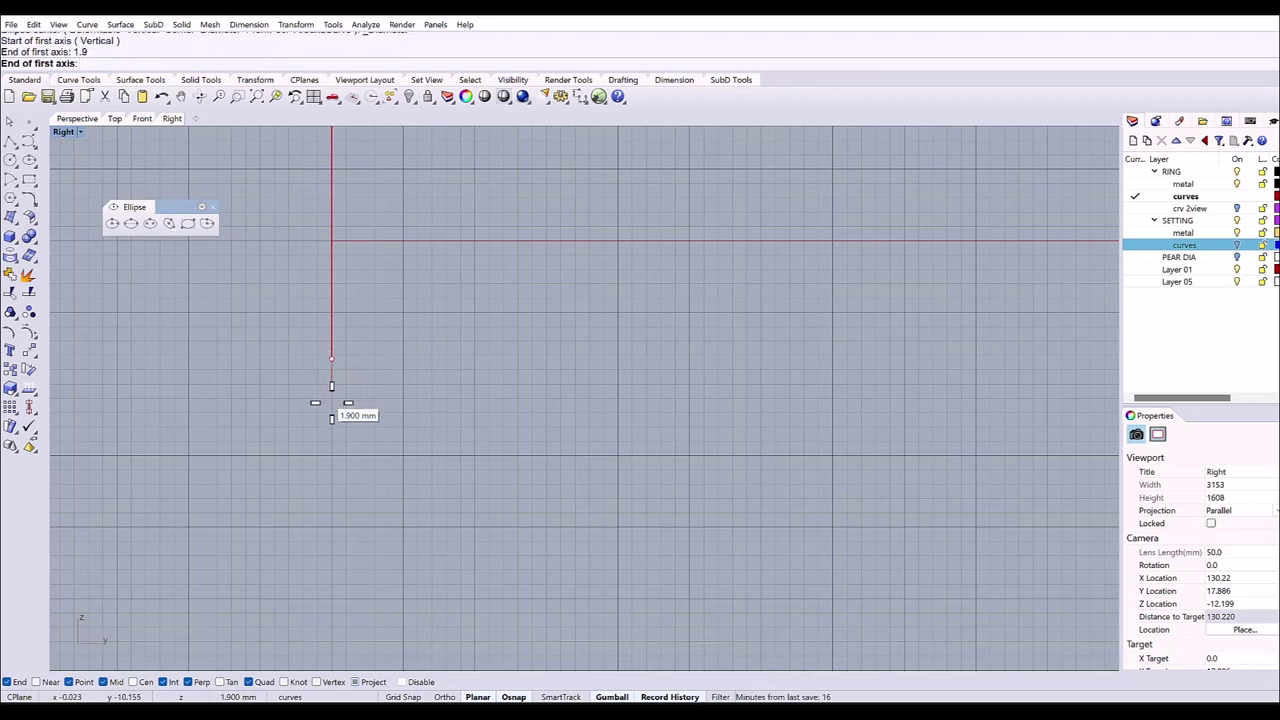
click(331, 402)
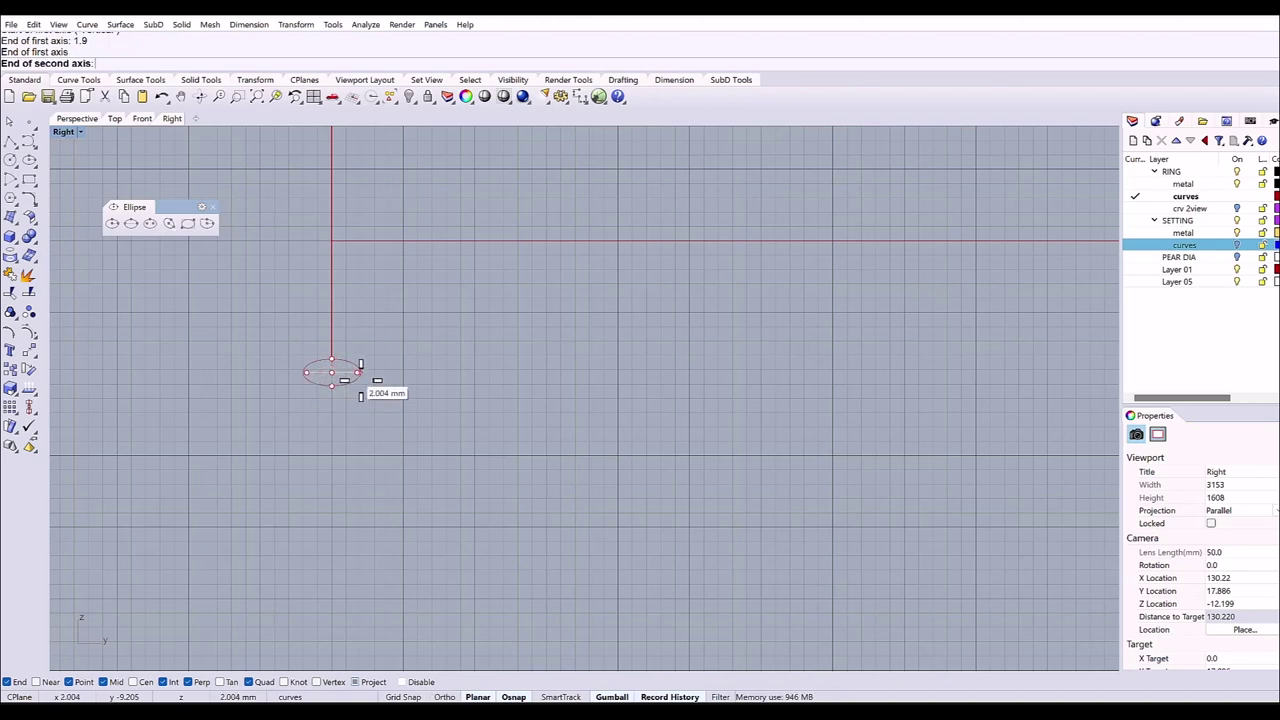
text(2.2)
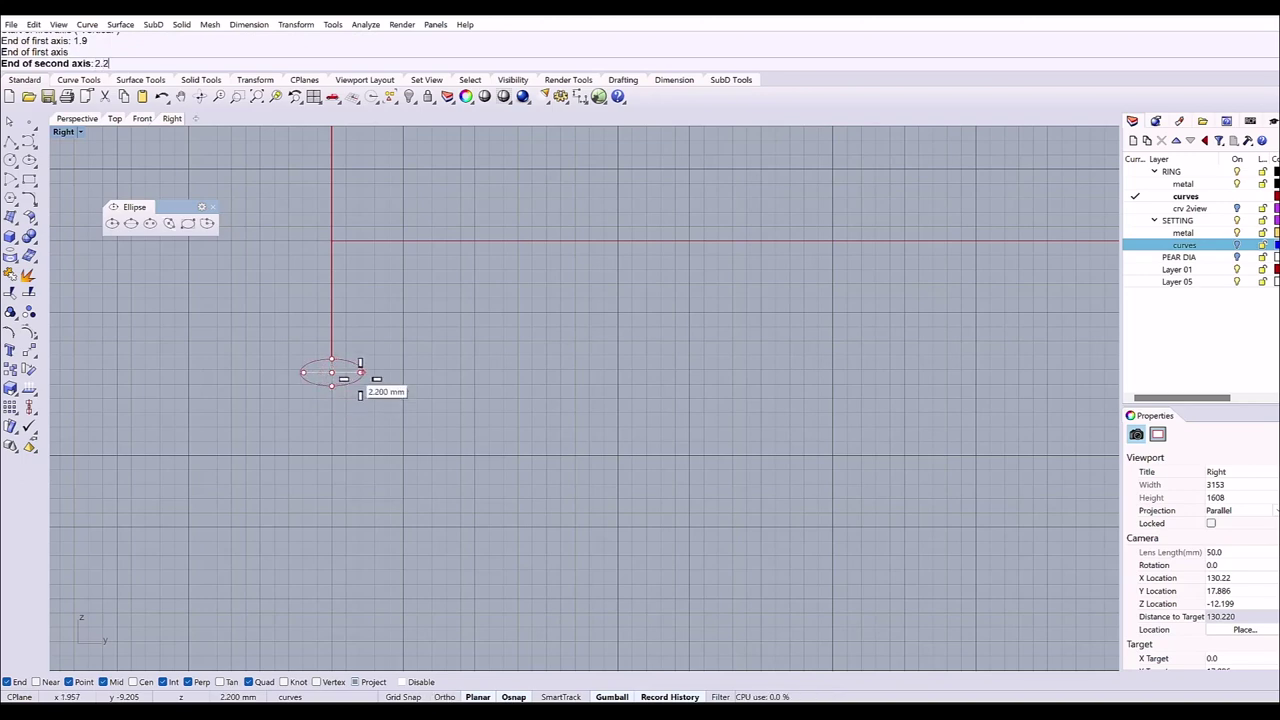
key(Return)
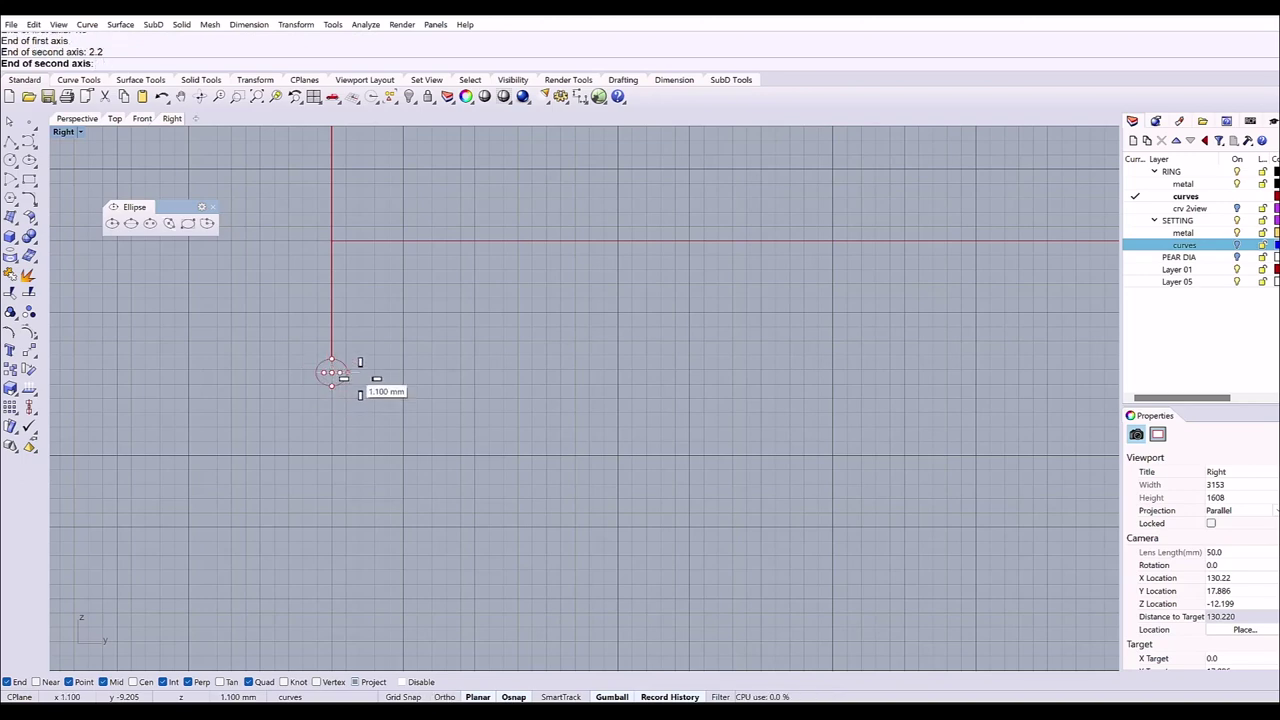
click(357, 375)
scroll(338, 366, up, 4)
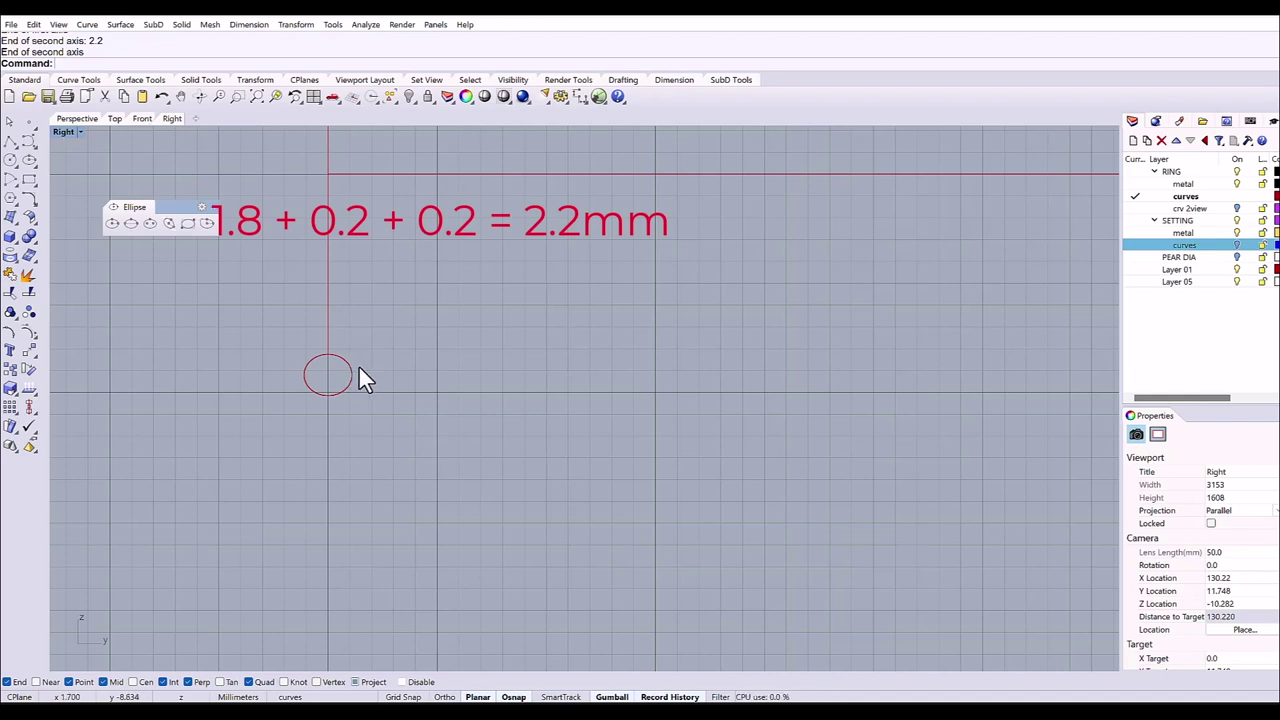
Turn on the crv 2view layer to show the purple guide line.
click(114, 118)
scroll(440, 290, down, 3)
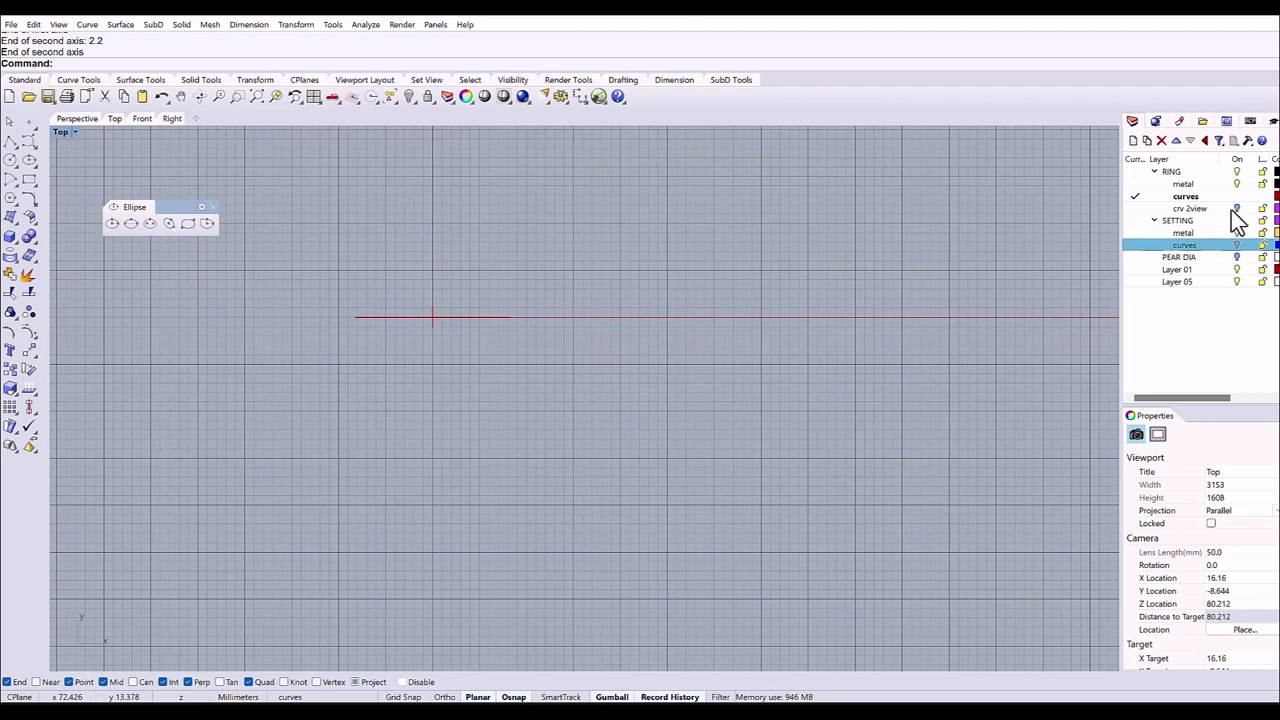
click(1236, 209)
scroll(440, 292, up, 3)
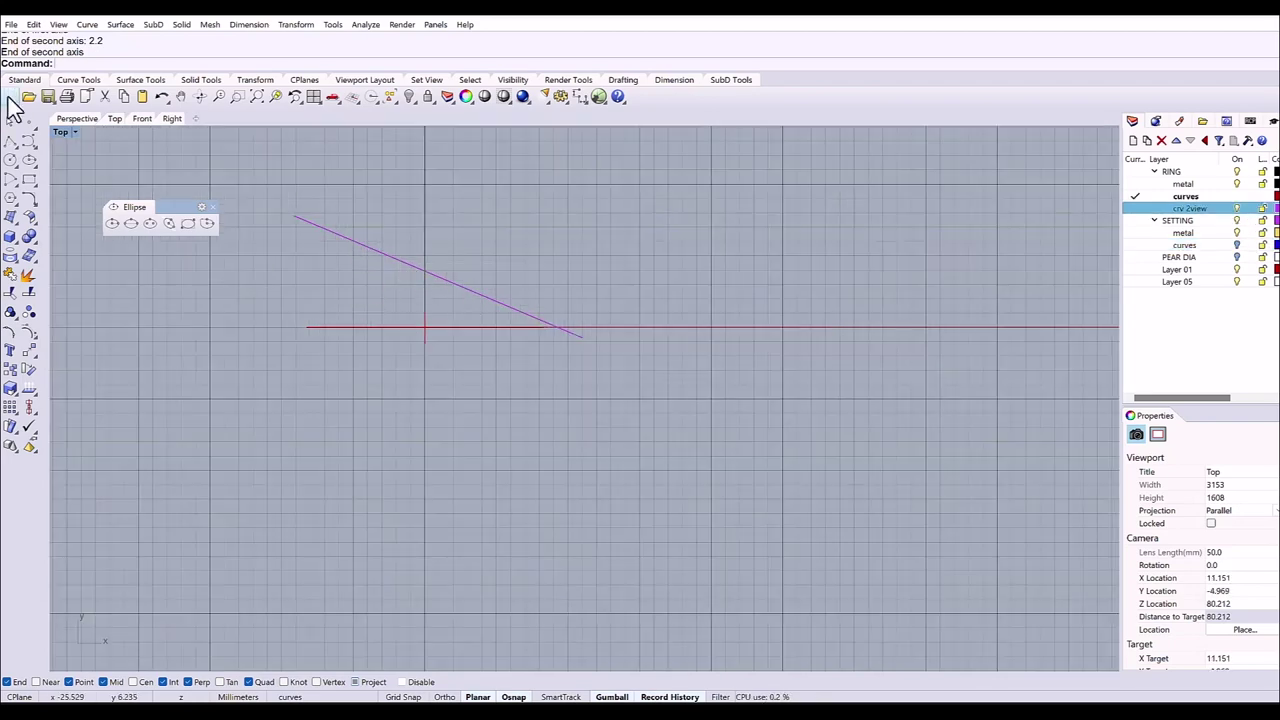
Run Crv2View on the guide line and the large circle to build the U curve.
click(73, 118)
right_drag(313, 289, 187, 184)
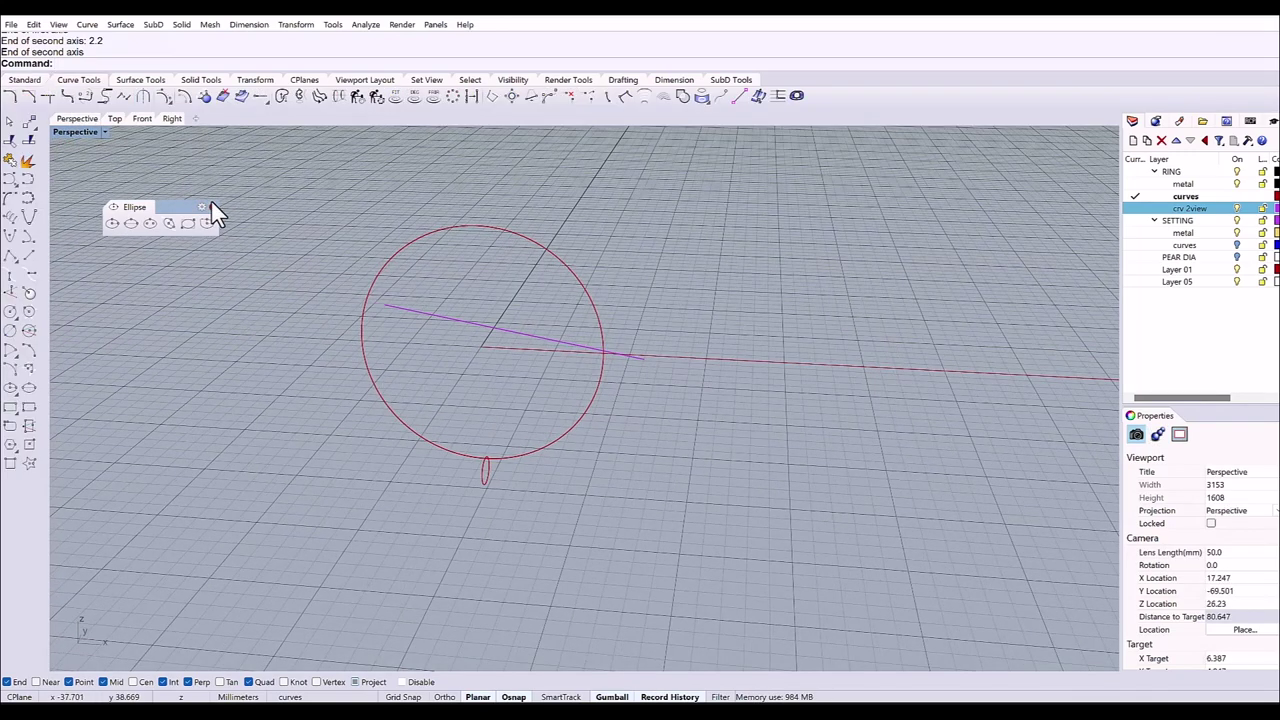
click(212, 205)
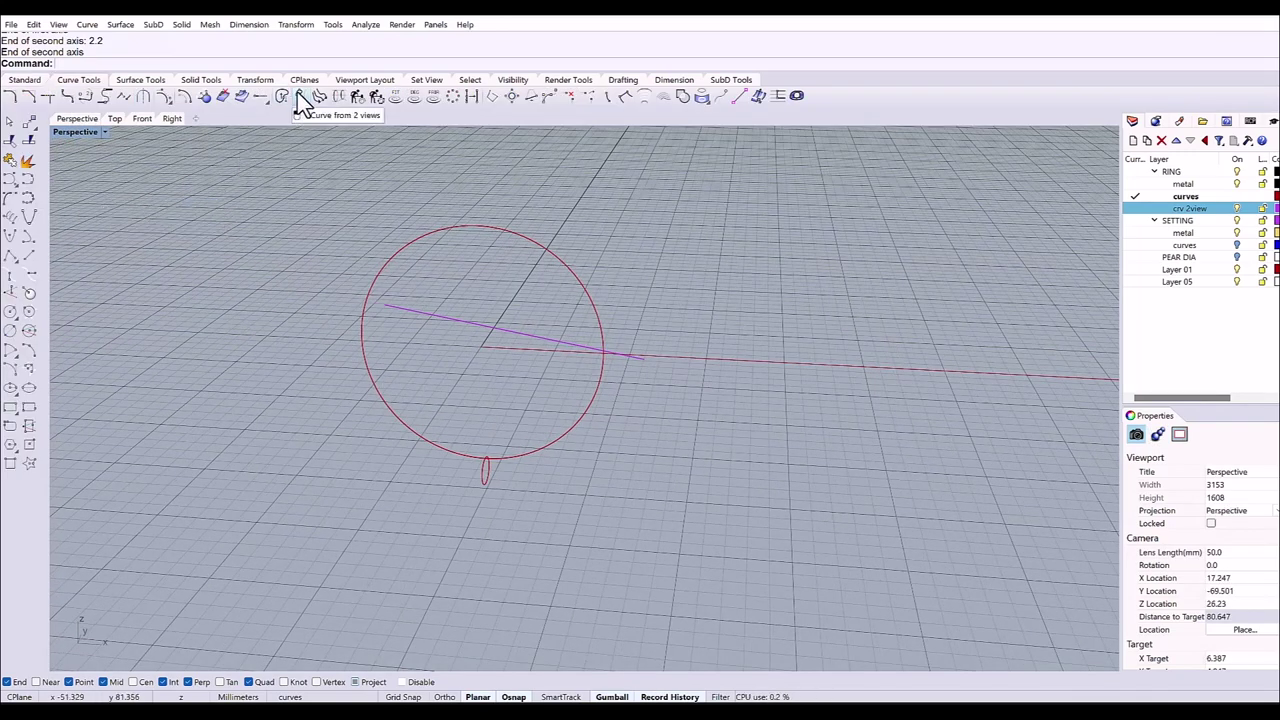
click(300, 97)
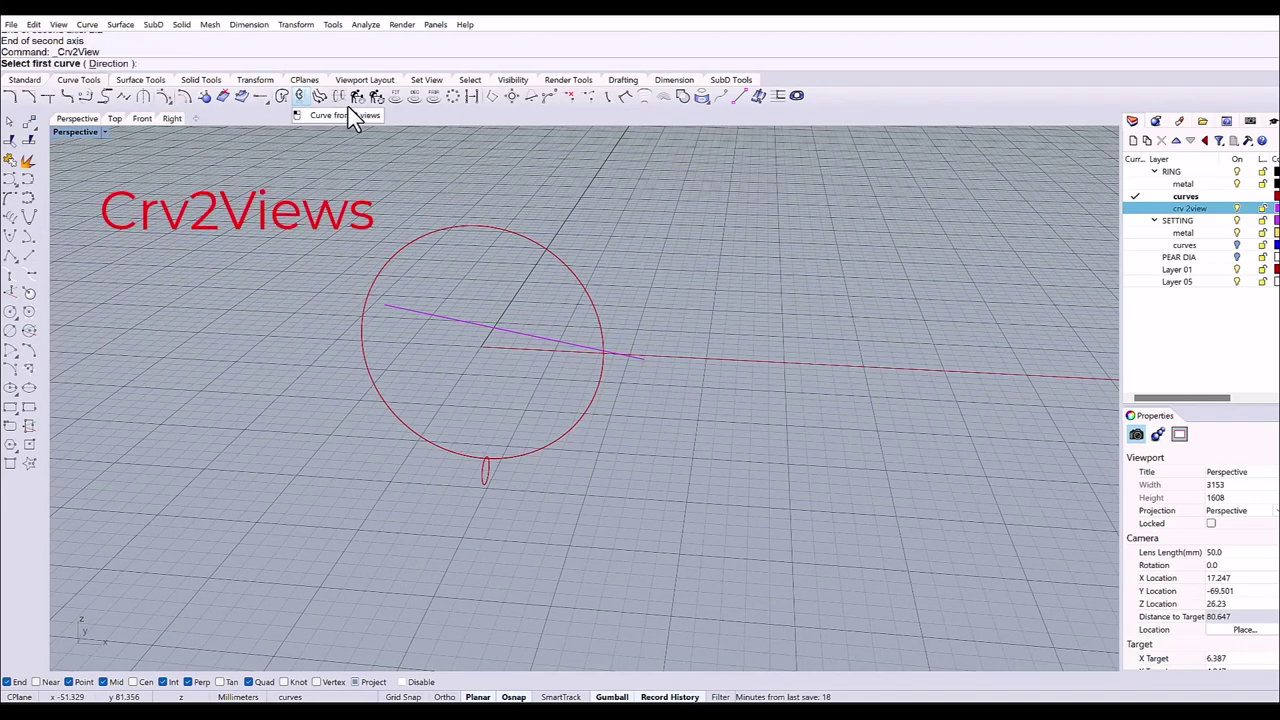
click(410, 295)
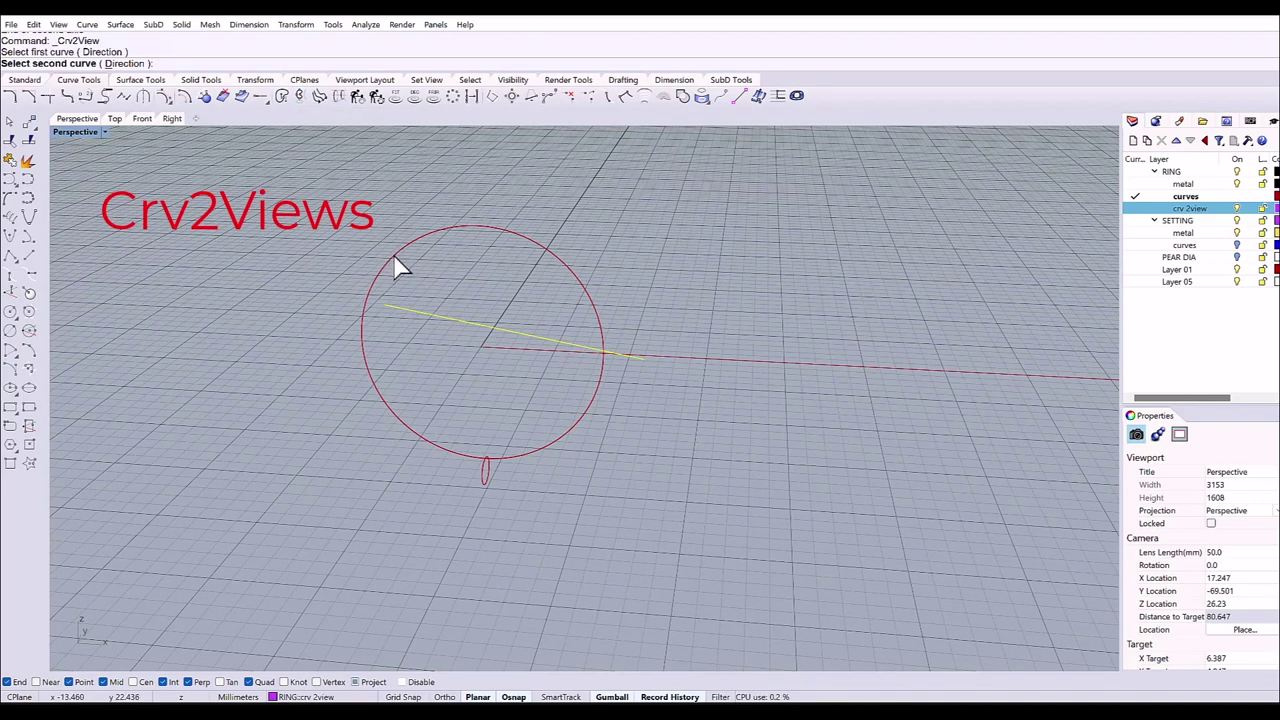
click(396, 265)
mouse_move(414, 251)
right_down()
mouse_move(385, 280)
mouse_move(506, 274)
mouse_move(500, 257)
mouse_move(527, 246)
right_up()
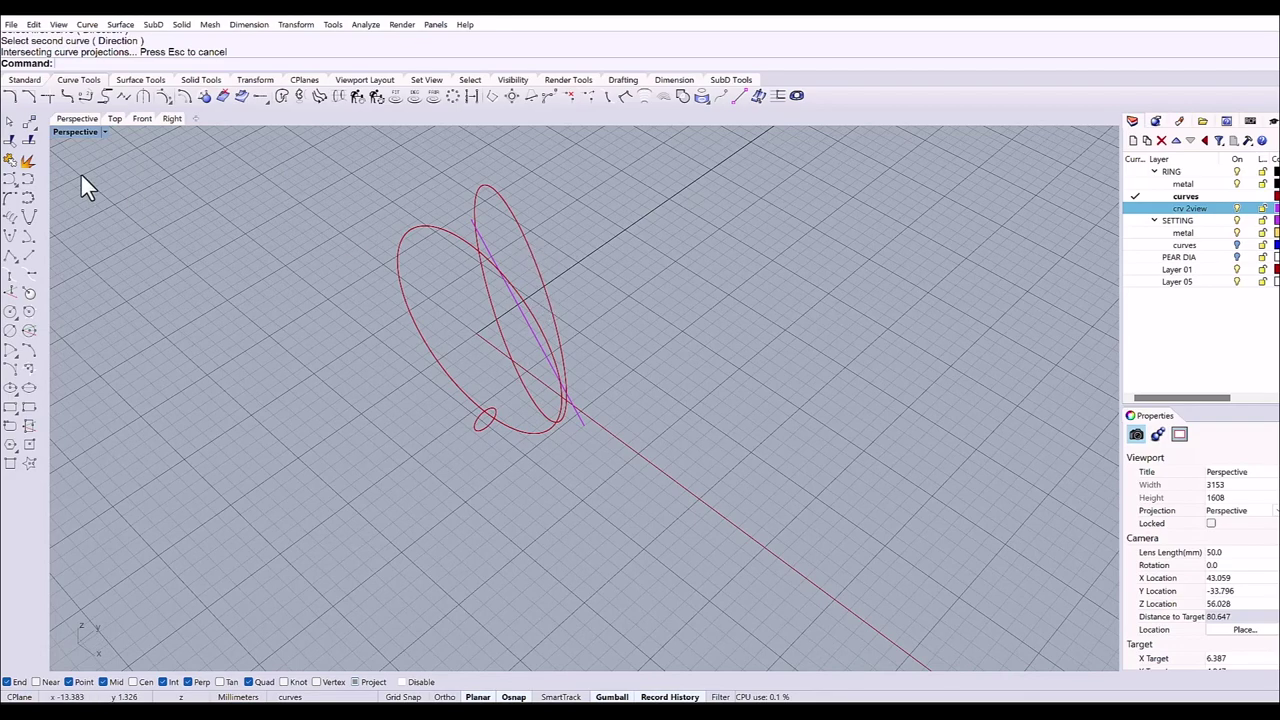
key(ctrl+F3)
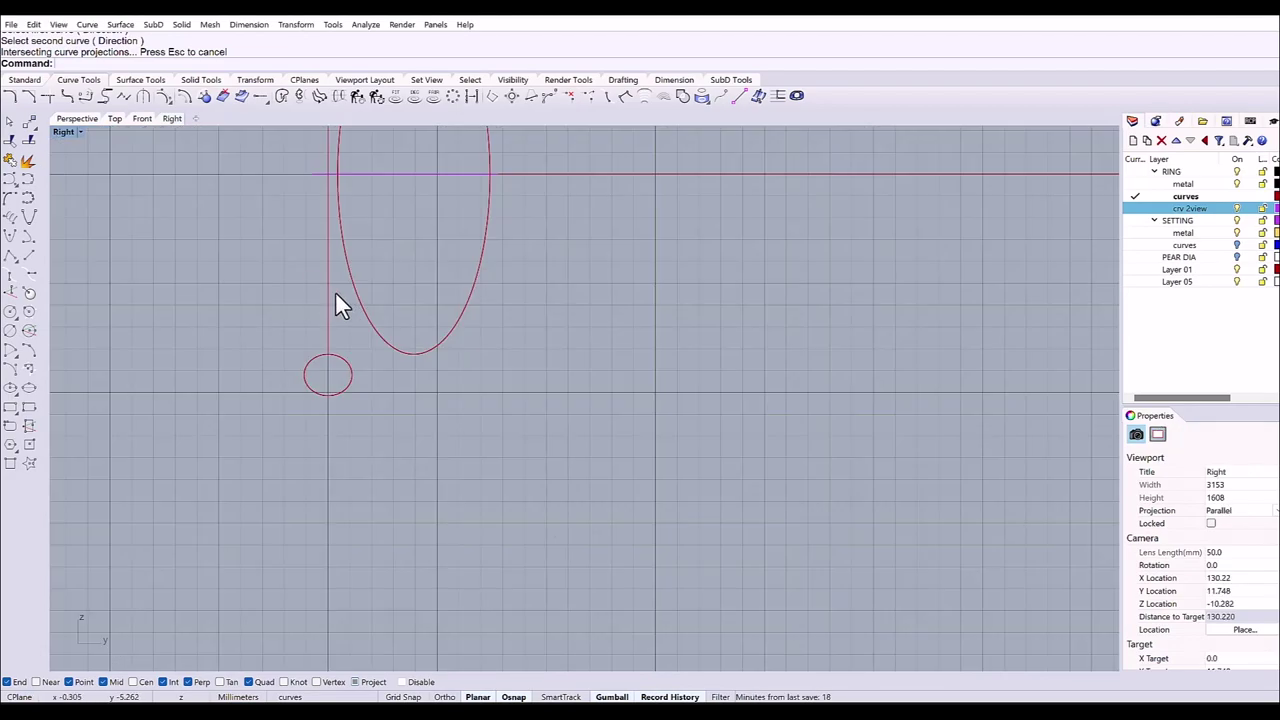
right_drag(309, 334, 220, 272)
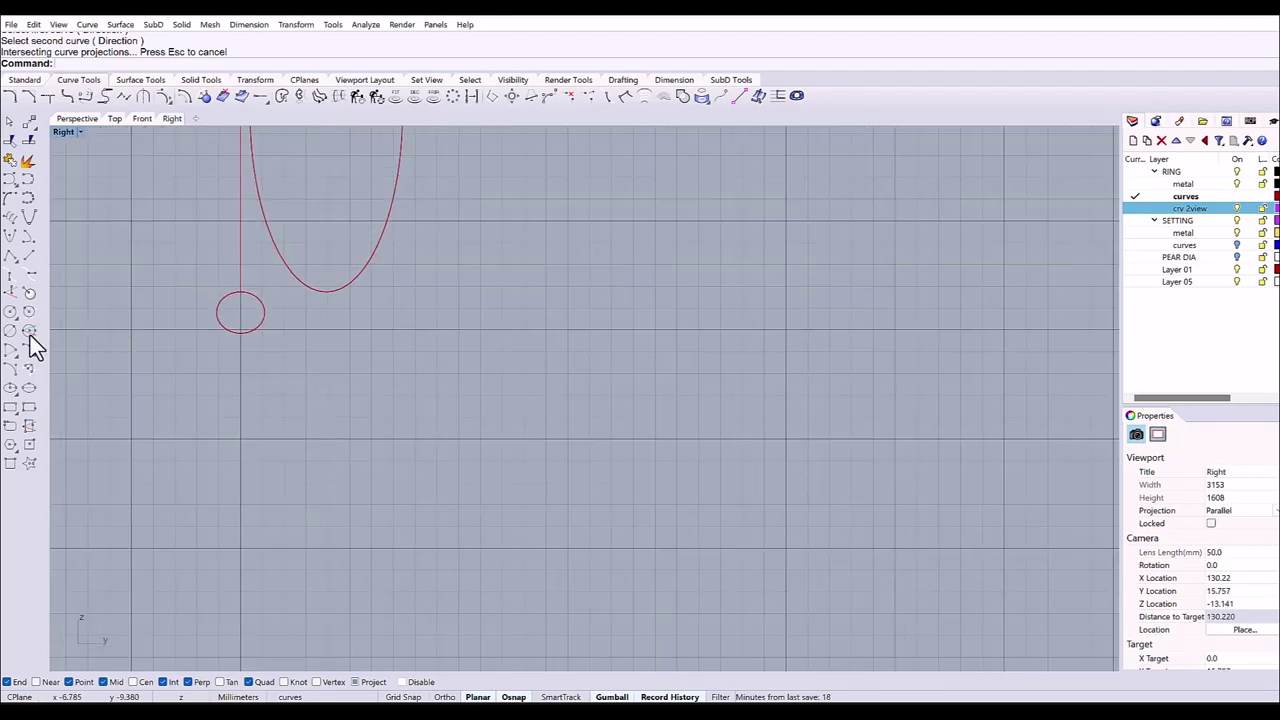
Copy the small ellipse from its top point to the U curve's bottom.
click(24, 79)
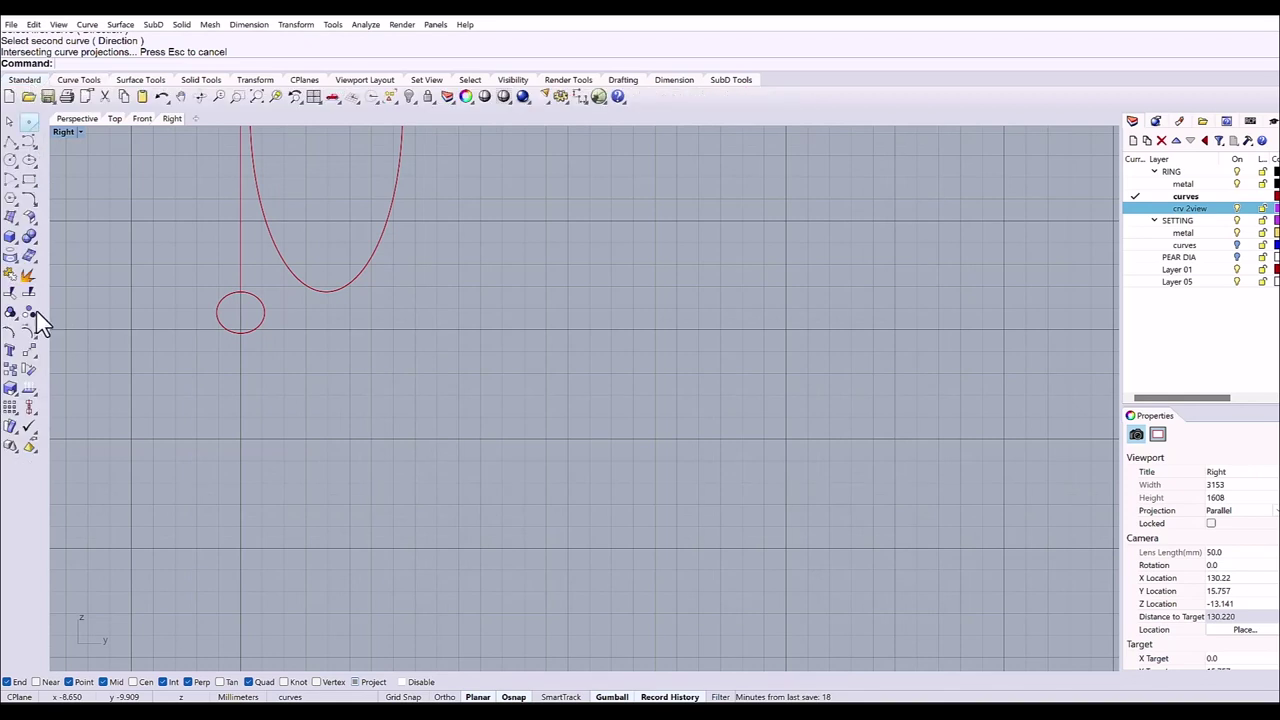
click(10, 368)
click(263, 310)
key(Return)
click(240, 292)
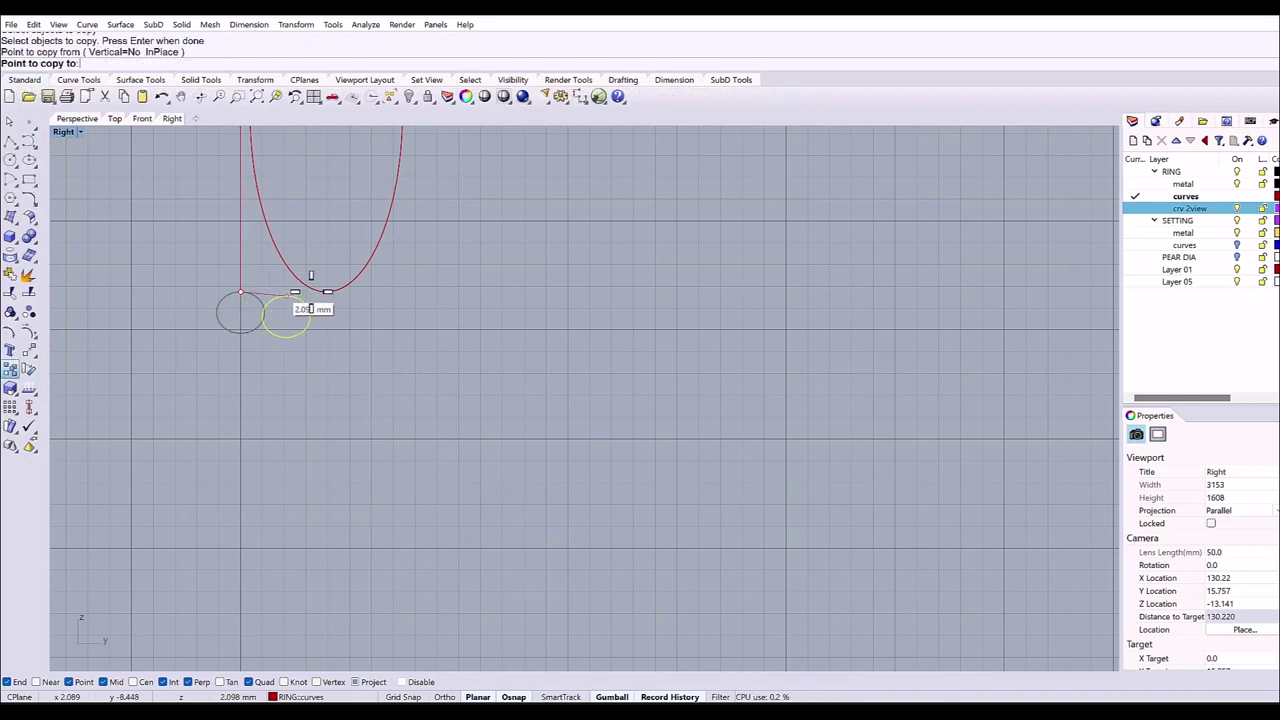
click(323, 295)
key(Return)
scroll(326, 310, up, 3)
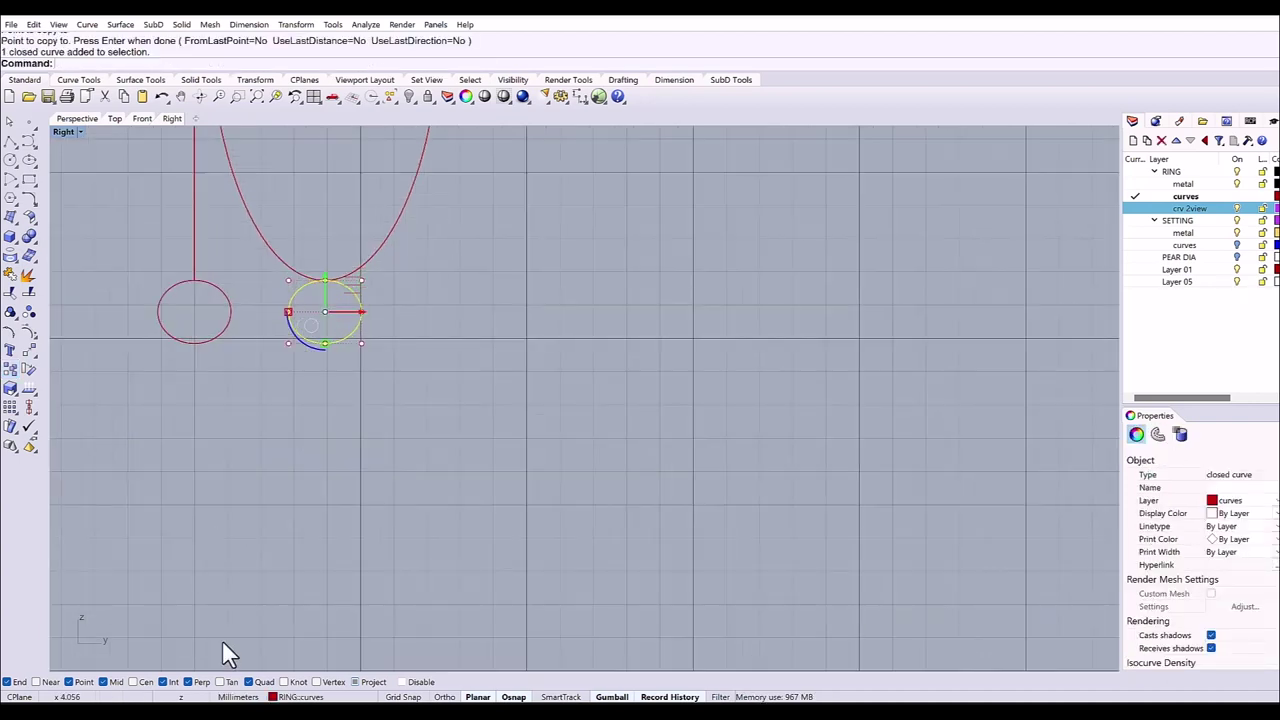
Turn off Project osnap and the Gumball.
click(368, 688)
click(611, 697)
right_drag(223, 143, 232, 165)
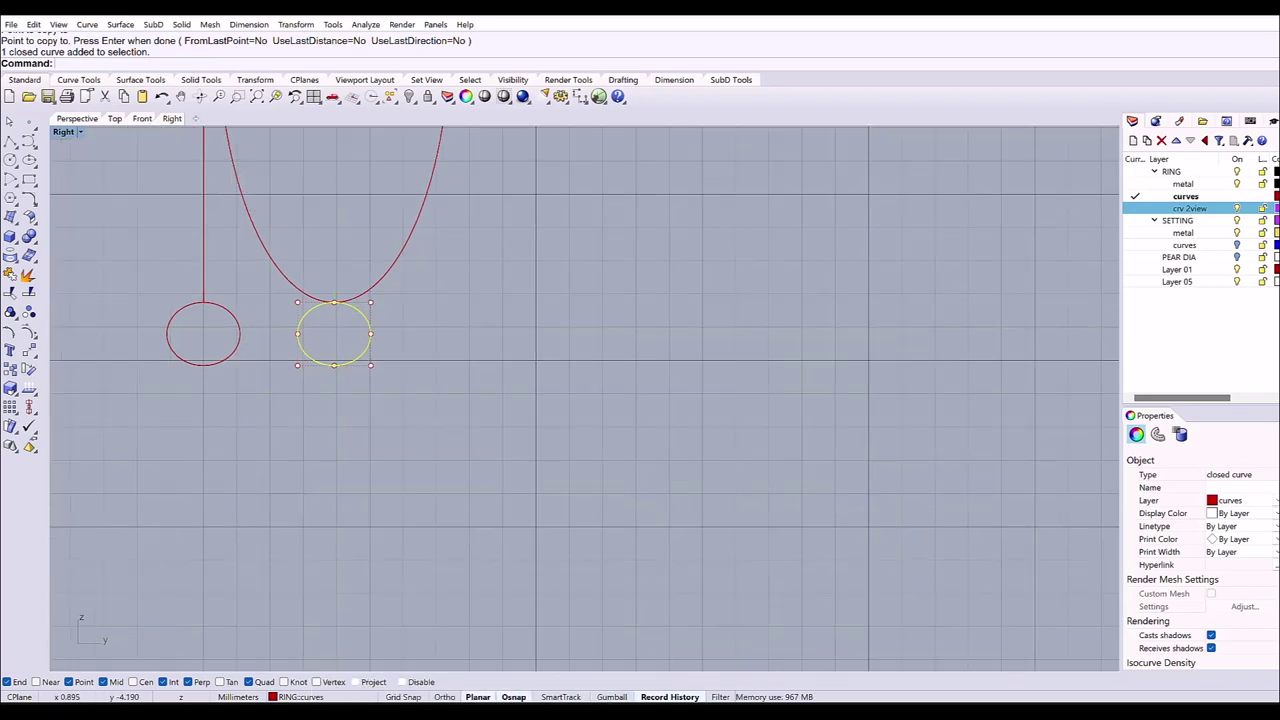
click(230, 168)
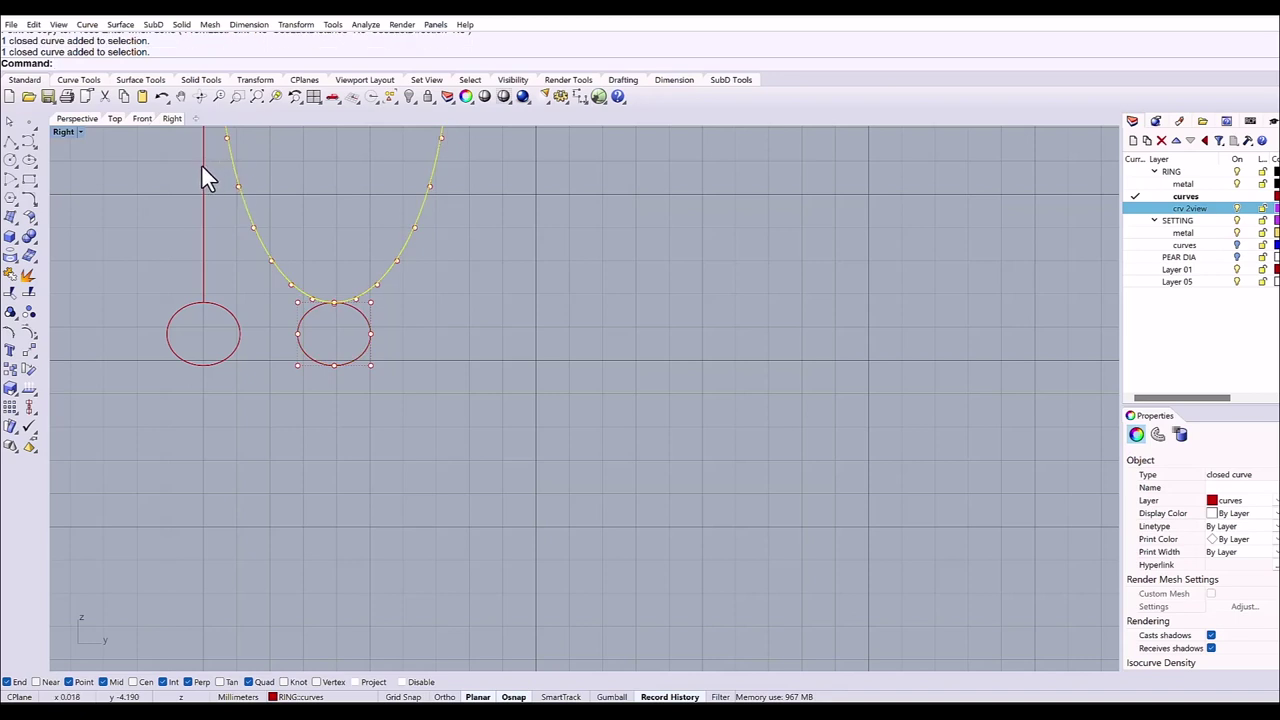
click(200, 166)
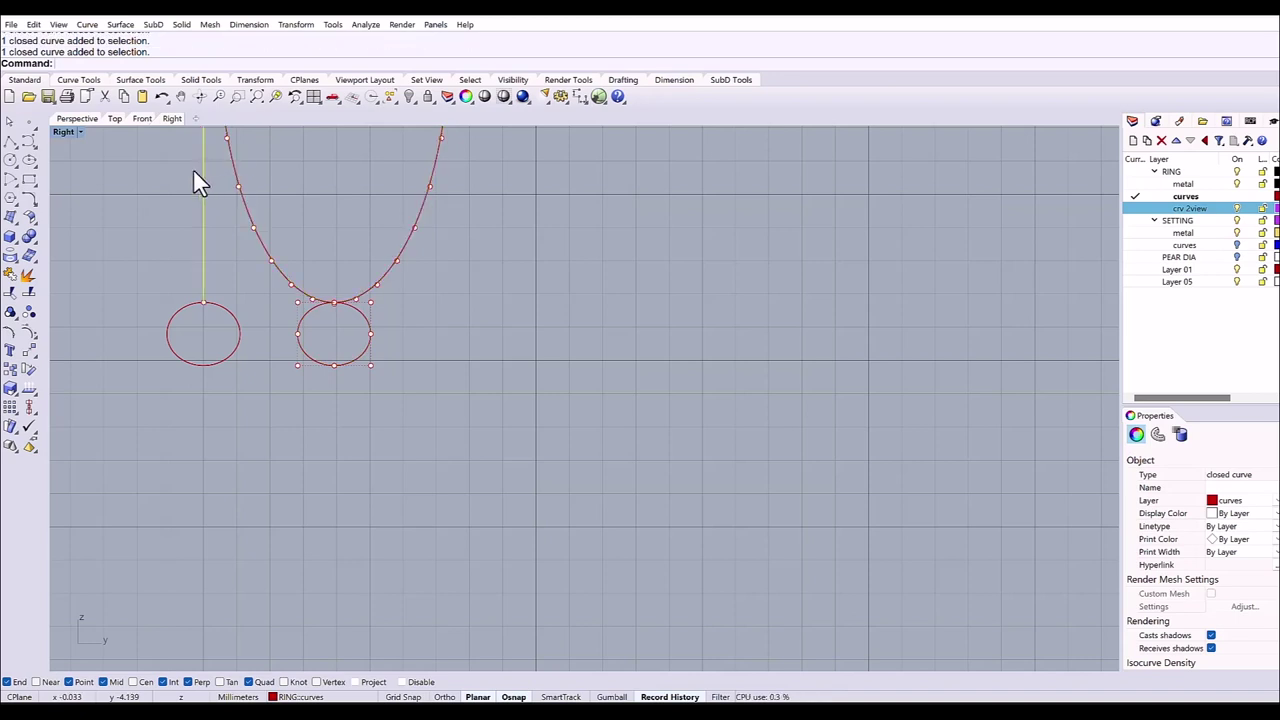
key(Escape)
Start a one-direction scale on the copied ellipse, then cancel it.
click(313, 306)
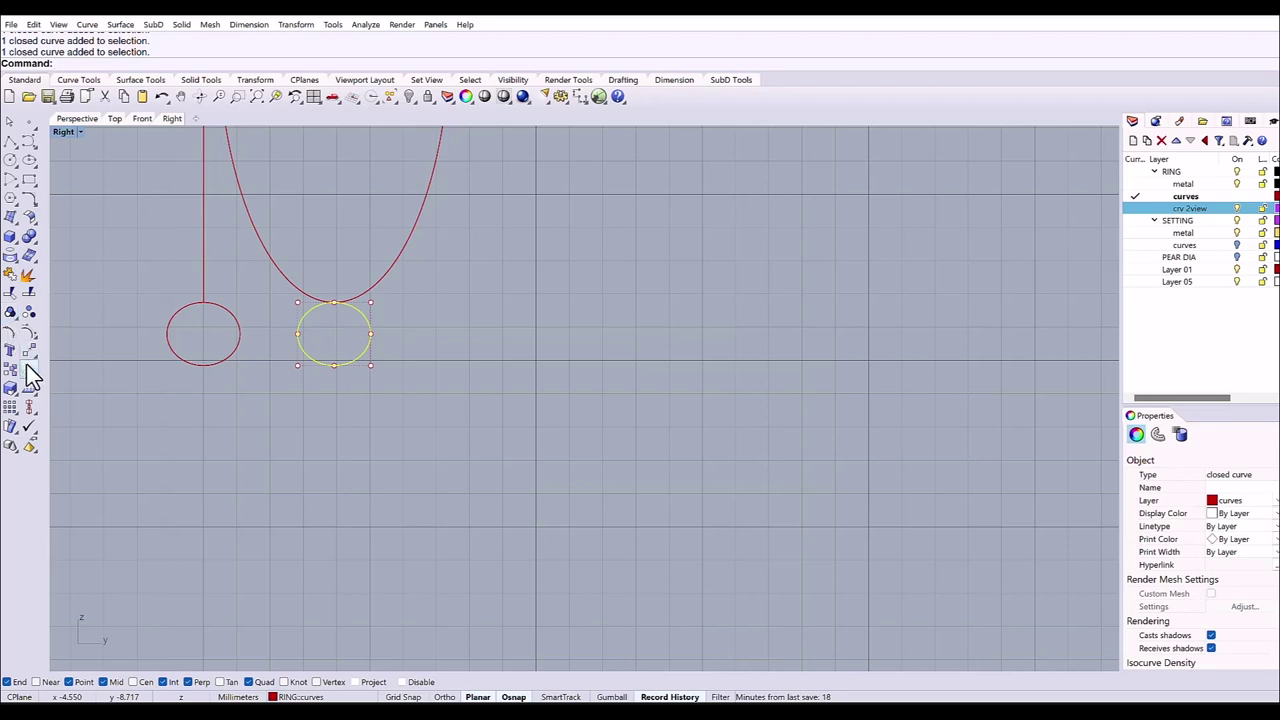
click(13, 389)
click(64, 392)
click(334, 302)
click(334, 365)
key(Escape)
key(Escape)
Make the RING > metal layer current.
click(86, 118)
right_drag(374, 223, 440, 304)
right_drag(530, 315, 620, 290)
click(1135, 183)
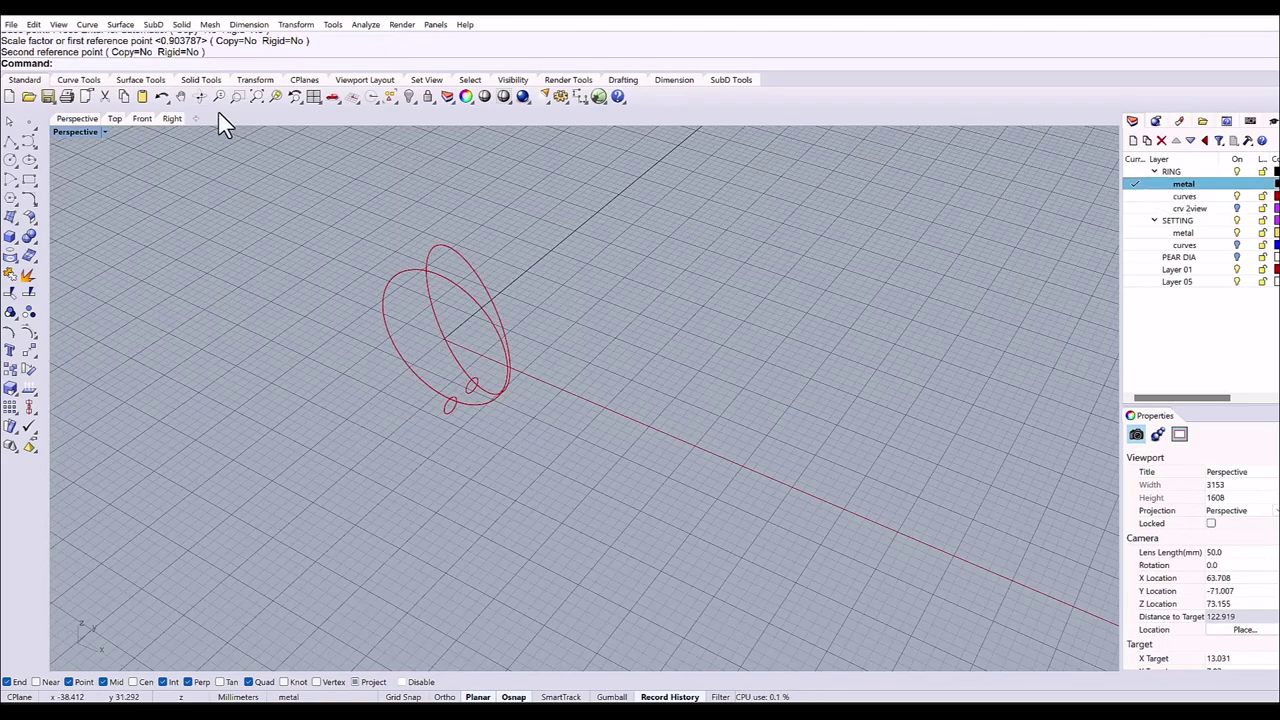
Sweep1 the small profile circle along the first large circle to make one band.
click(137, 79)
click(29, 349)
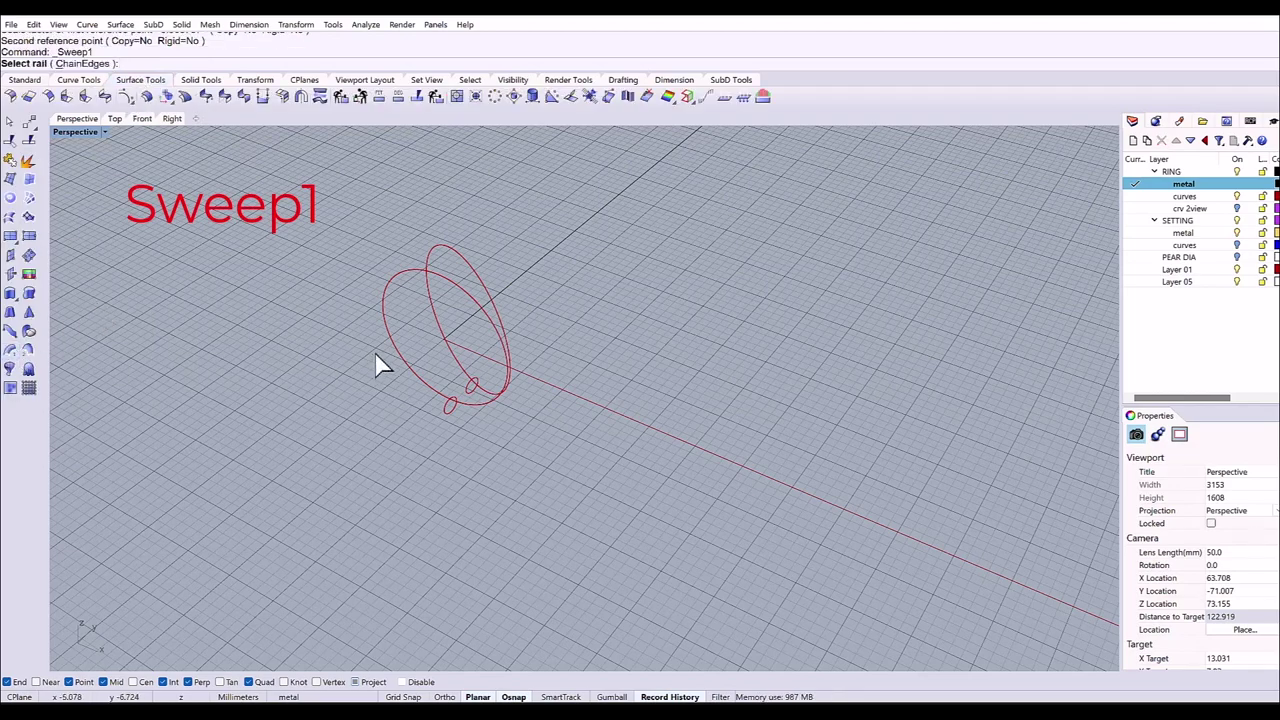
click(431, 394)
scroll(445, 404, up, 4)
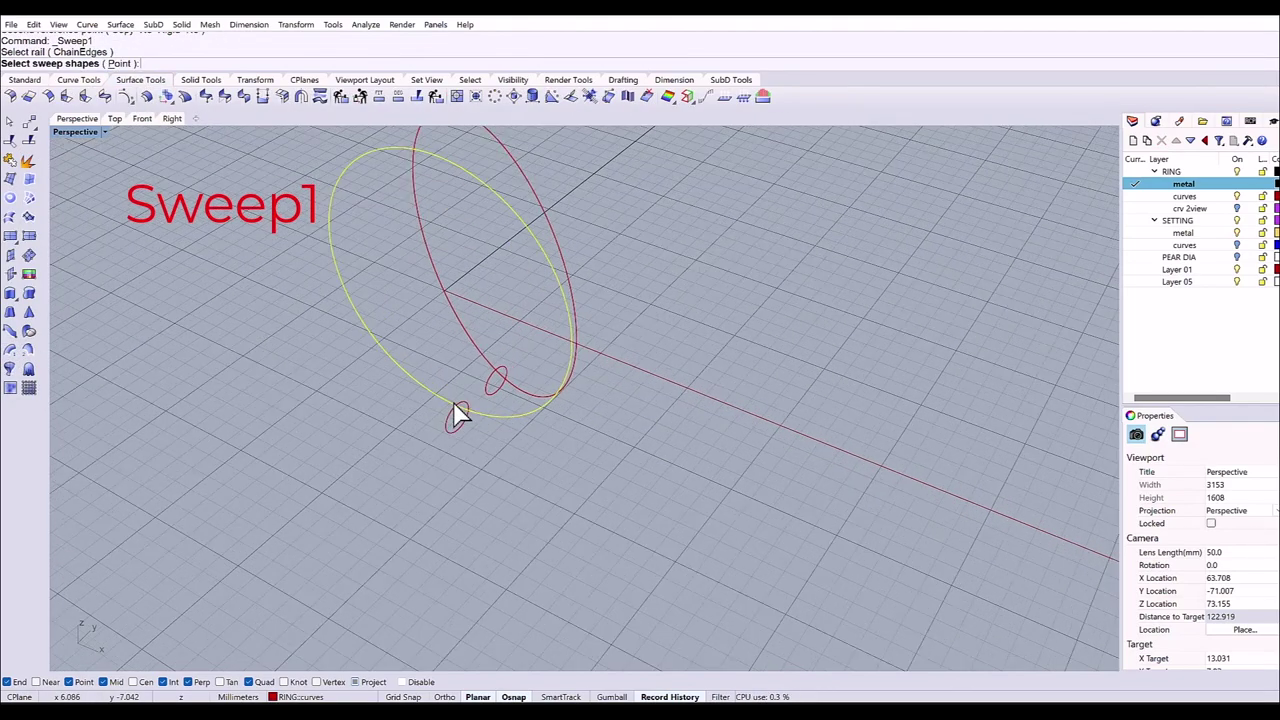
click(455, 415)
key(Return)
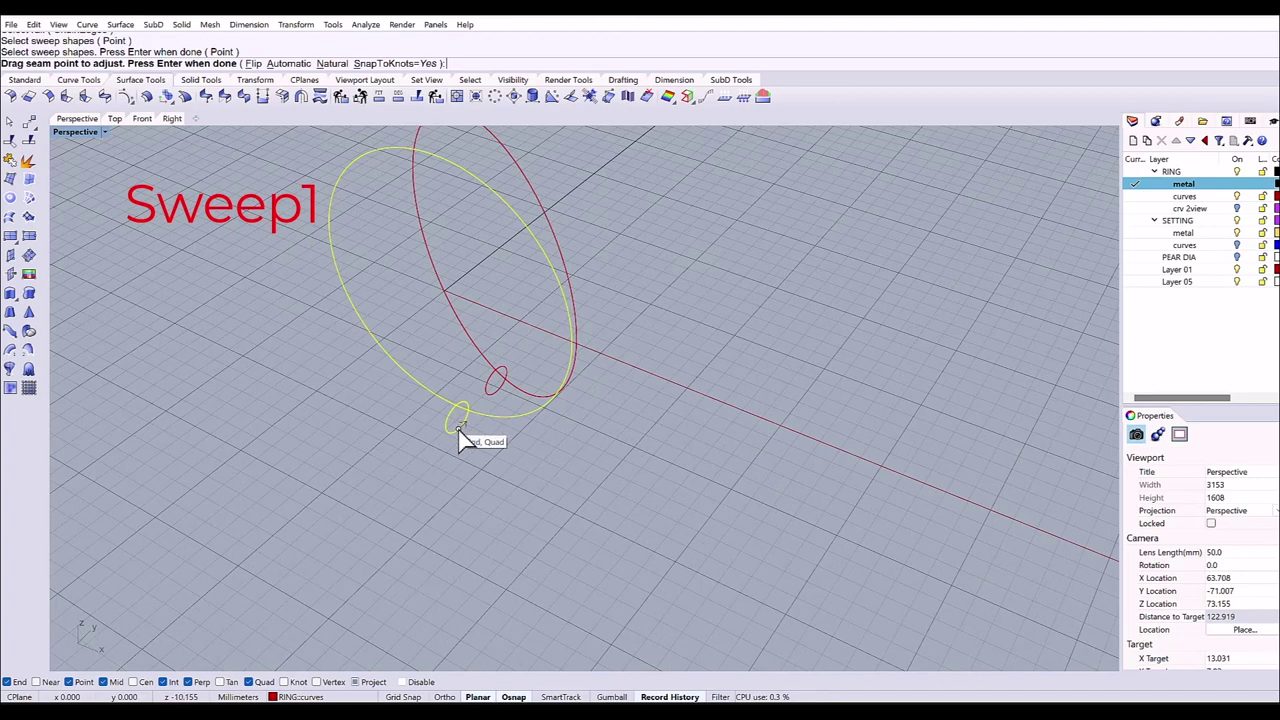
click(457, 414)
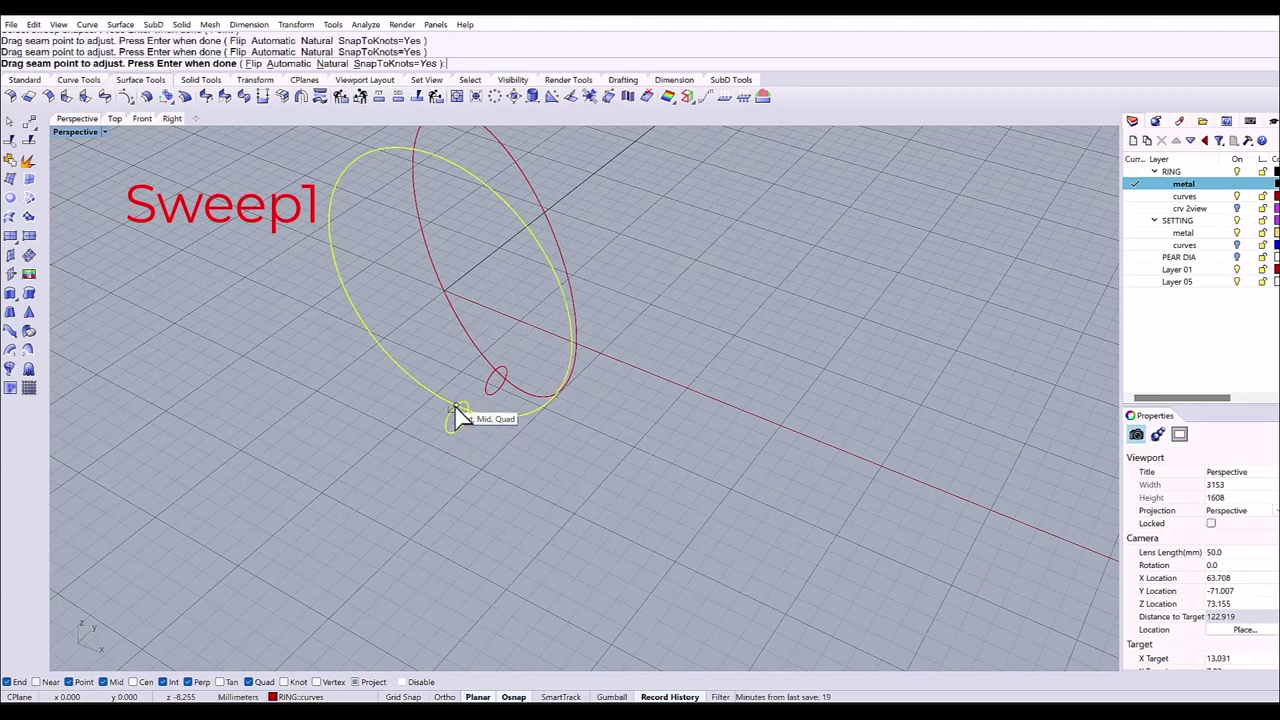
key(Return)
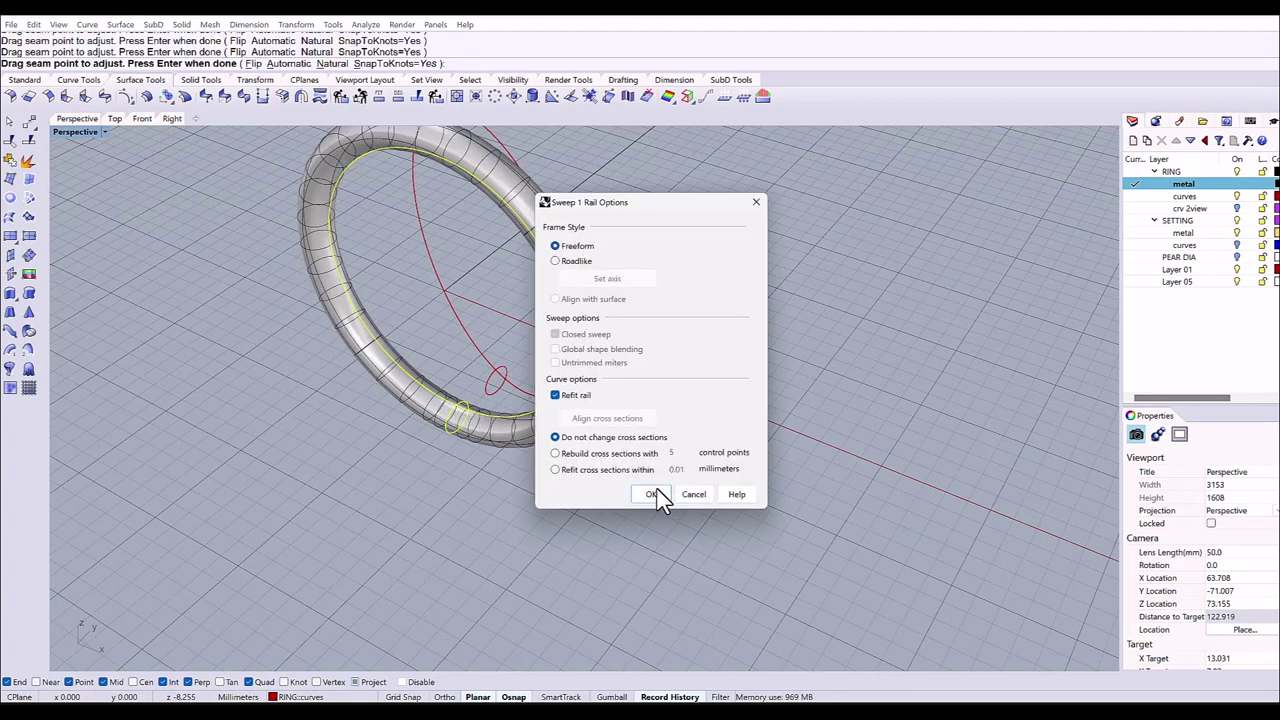
click(655, 491)
Sweep1 the profile along the second circle with aligned seam for the crossing band.
click(510, 380)
key(Return)
click(495, 381)
key(Return)
drag(506, 394, 506, 380)
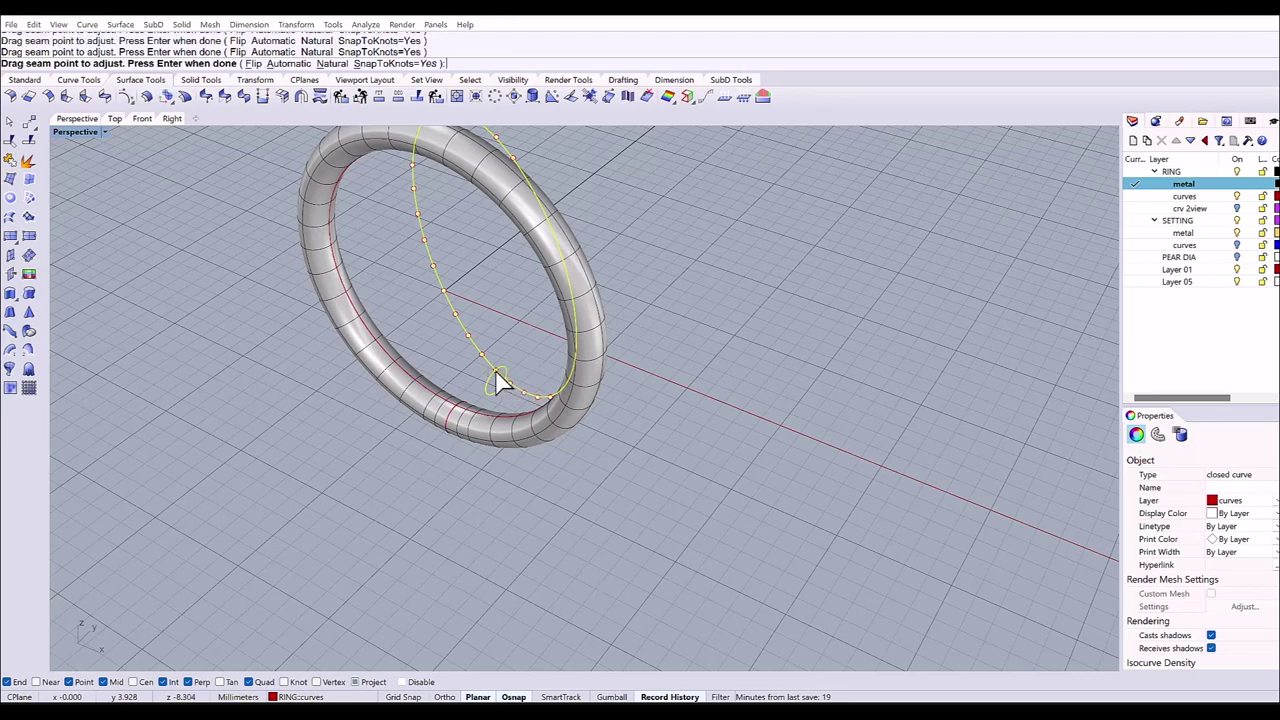
key(Return)
click(651, 494)
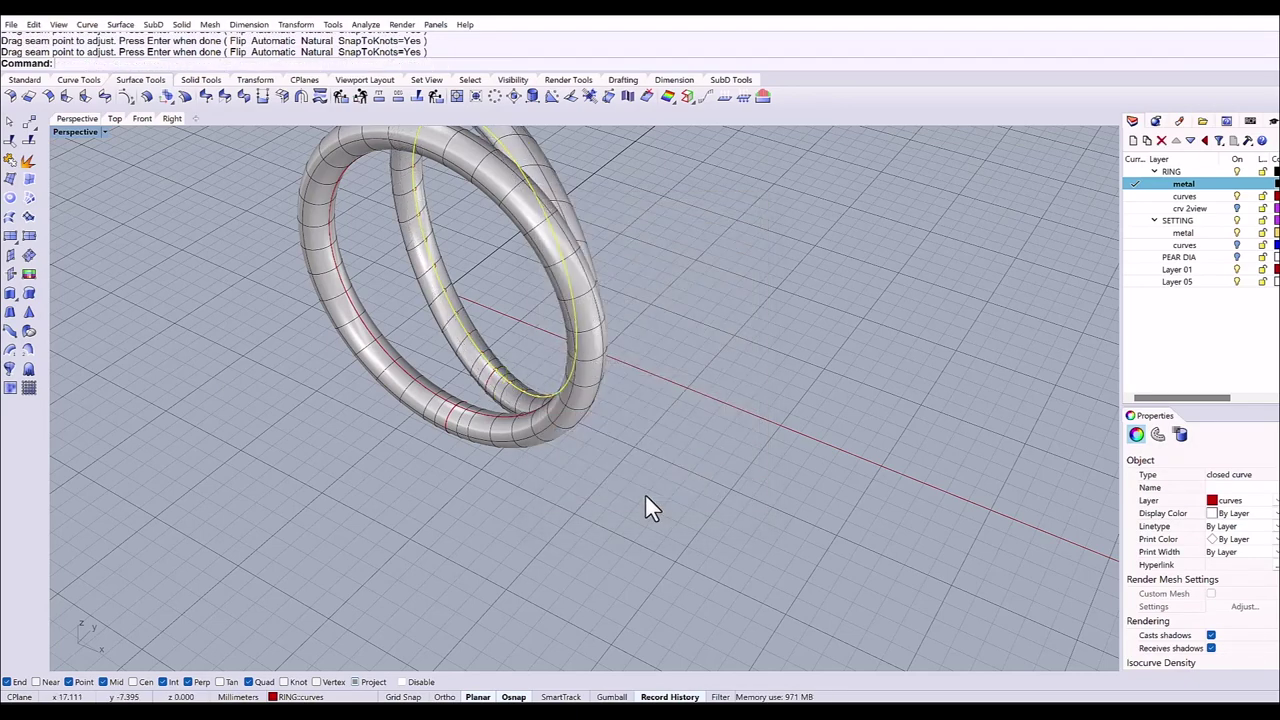
right_drag(566, 351, 593, 290)
click(637, 349)
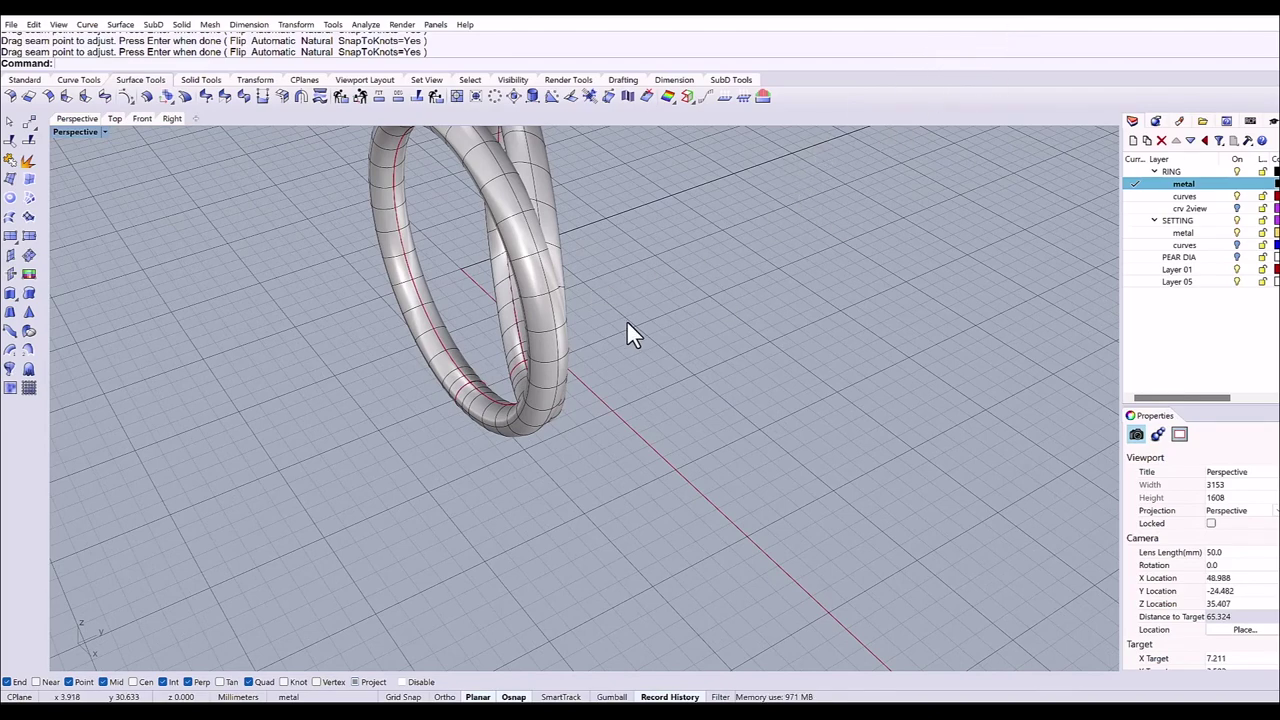
shift+right_drag(617, 314, 662, 450)
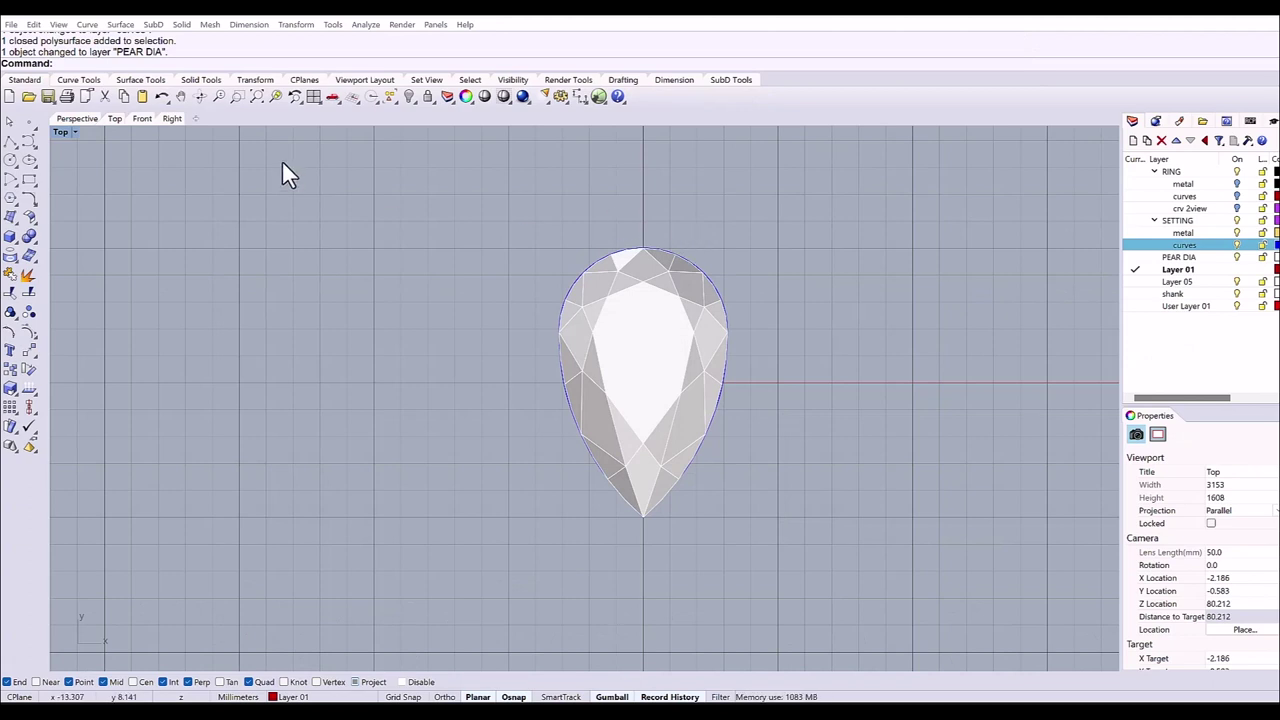
Lower the gem's girdle outline curve slightly and scale it down a little.
click(88, 119)
click(589, 396)
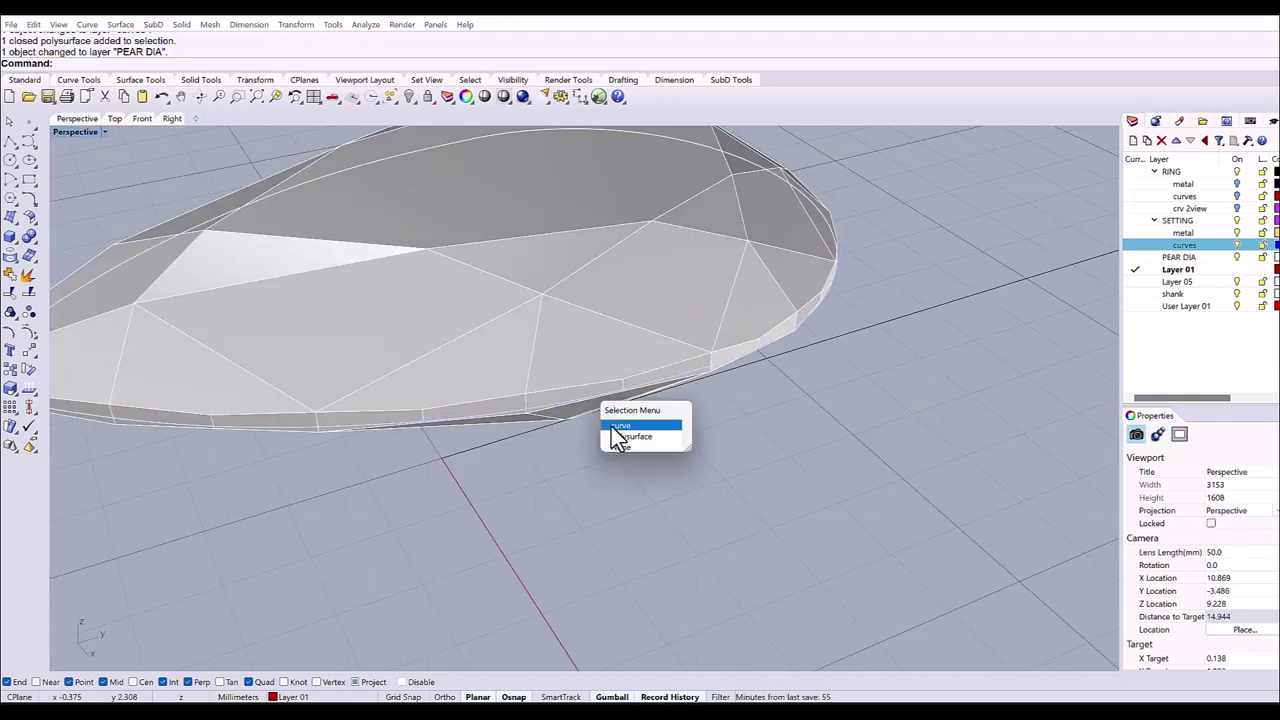
click(611, 427)
click(172, 119)
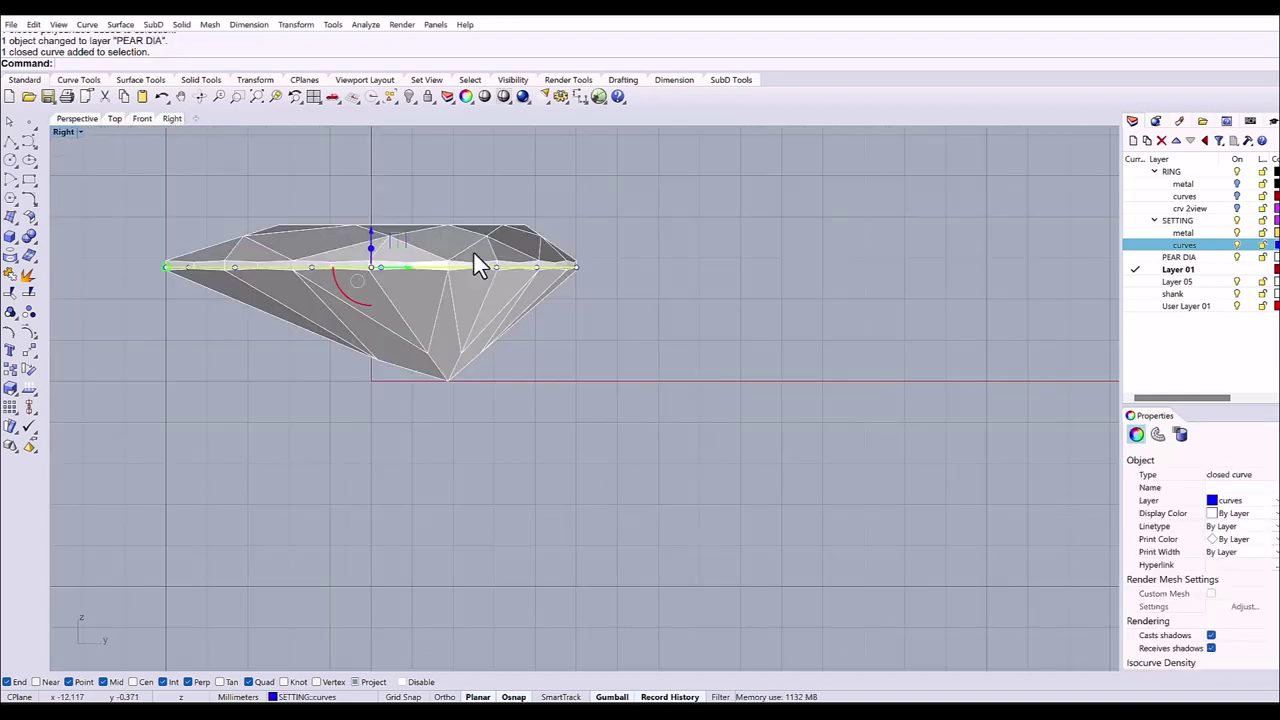
scroll(380, 235, up, 3)
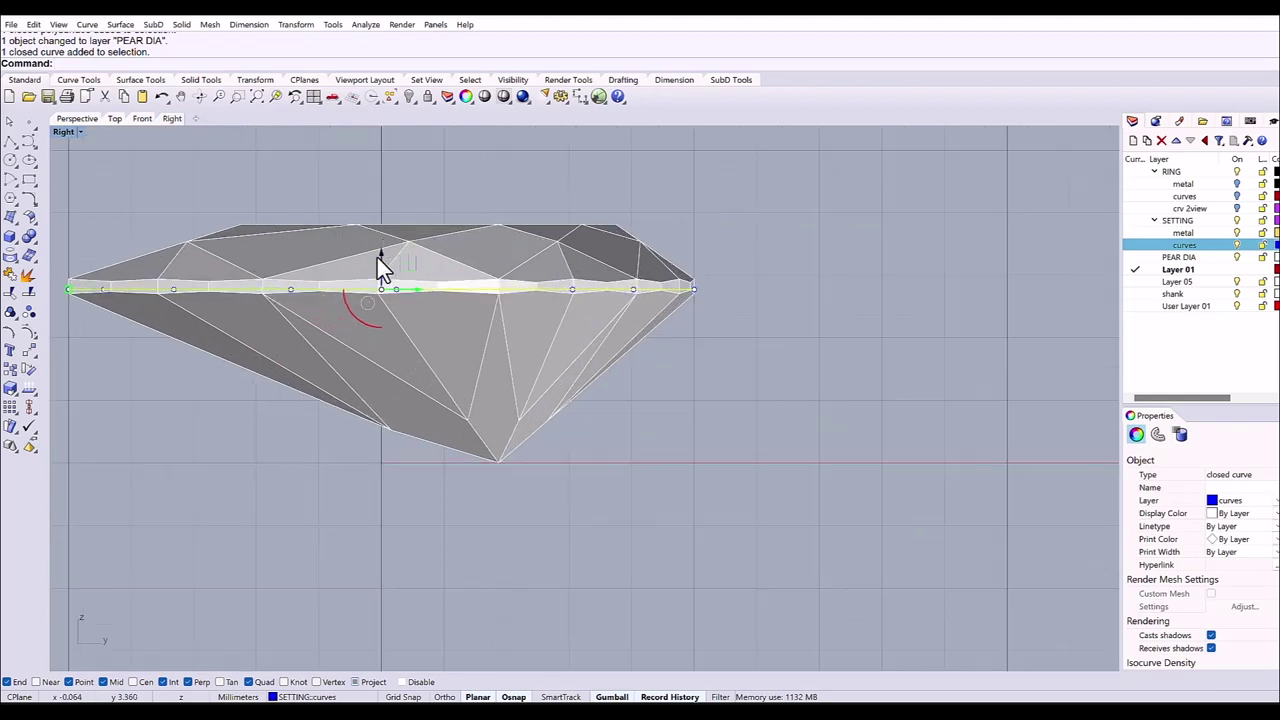
drag(380, 258, 385, 286)
key(Left)
key(Left)
key(Left)
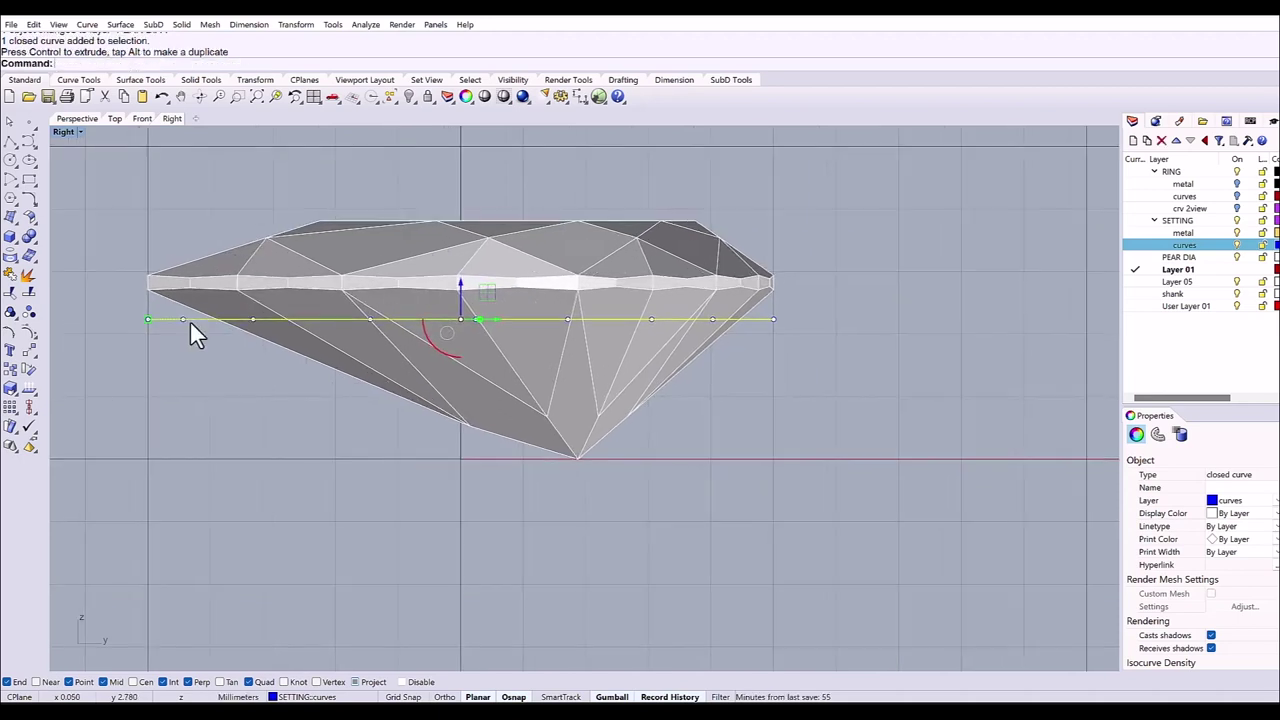
drag(150, 318, 160, 318)
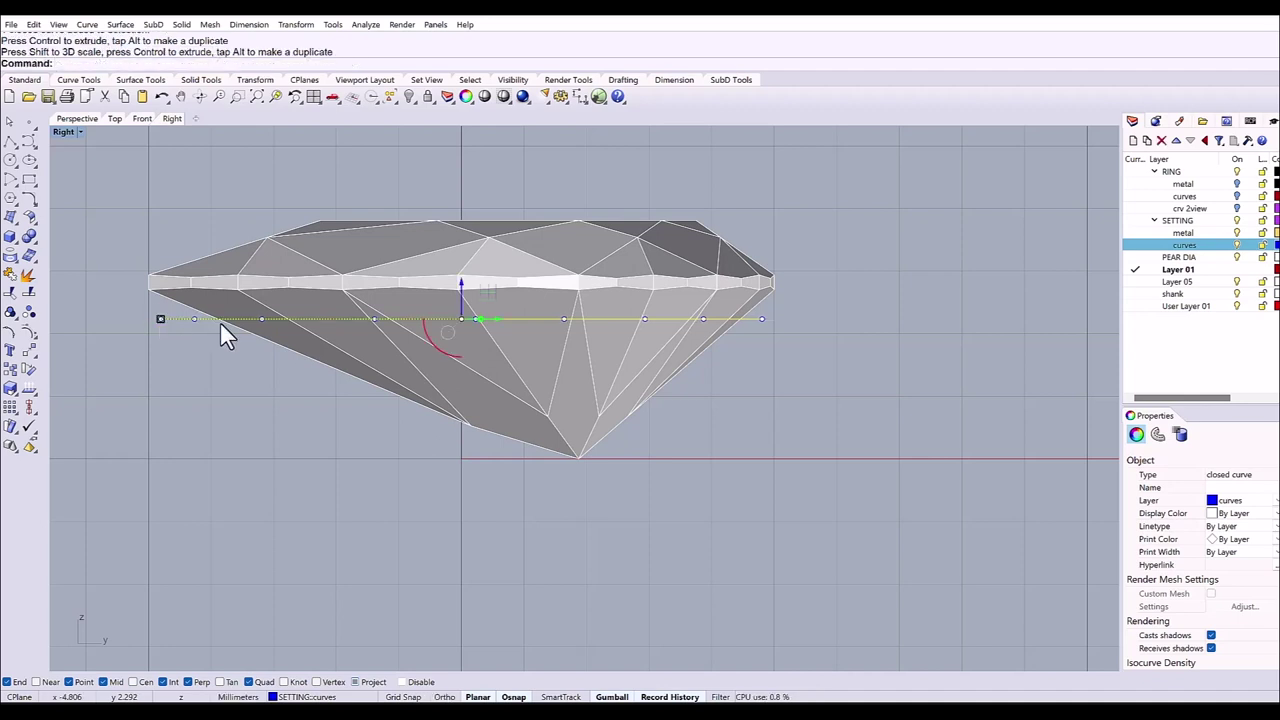
scroll(378, 349, down, 2)
scroll(435, 305, down, 1)
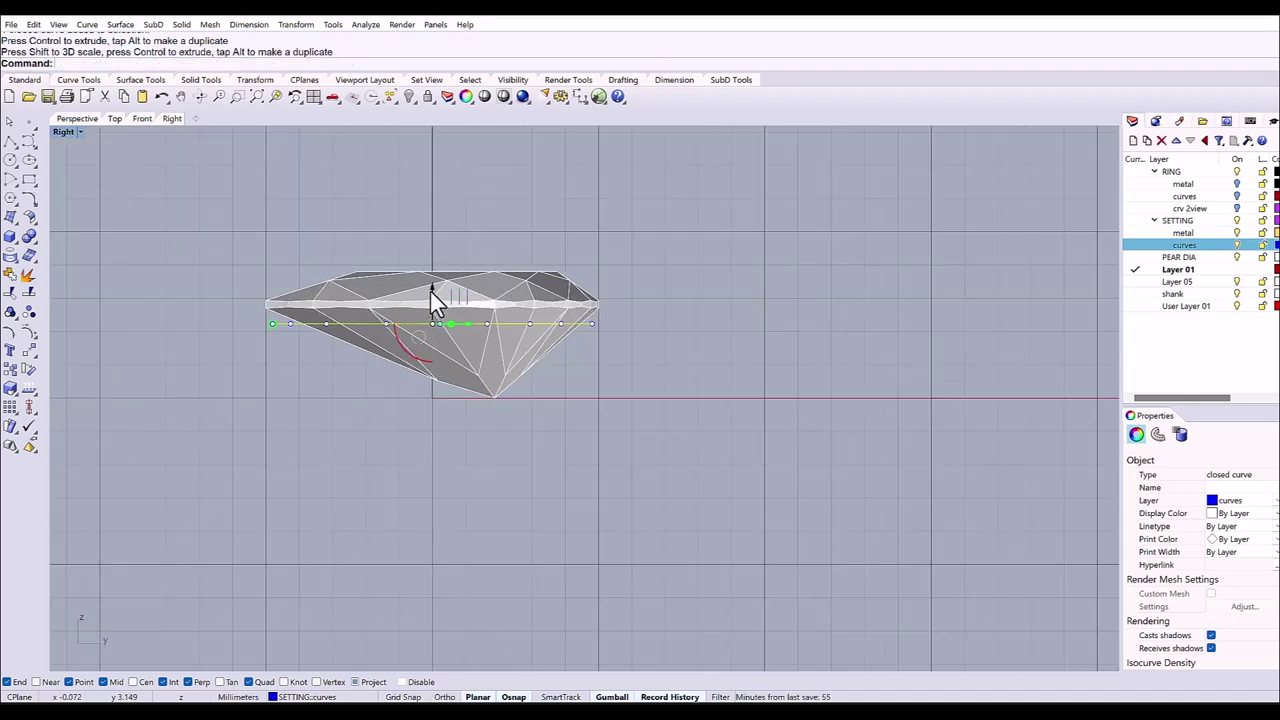
Leave a copy of the outline below the gem and scale it smaller.
drag(436, 298, 437, 463)
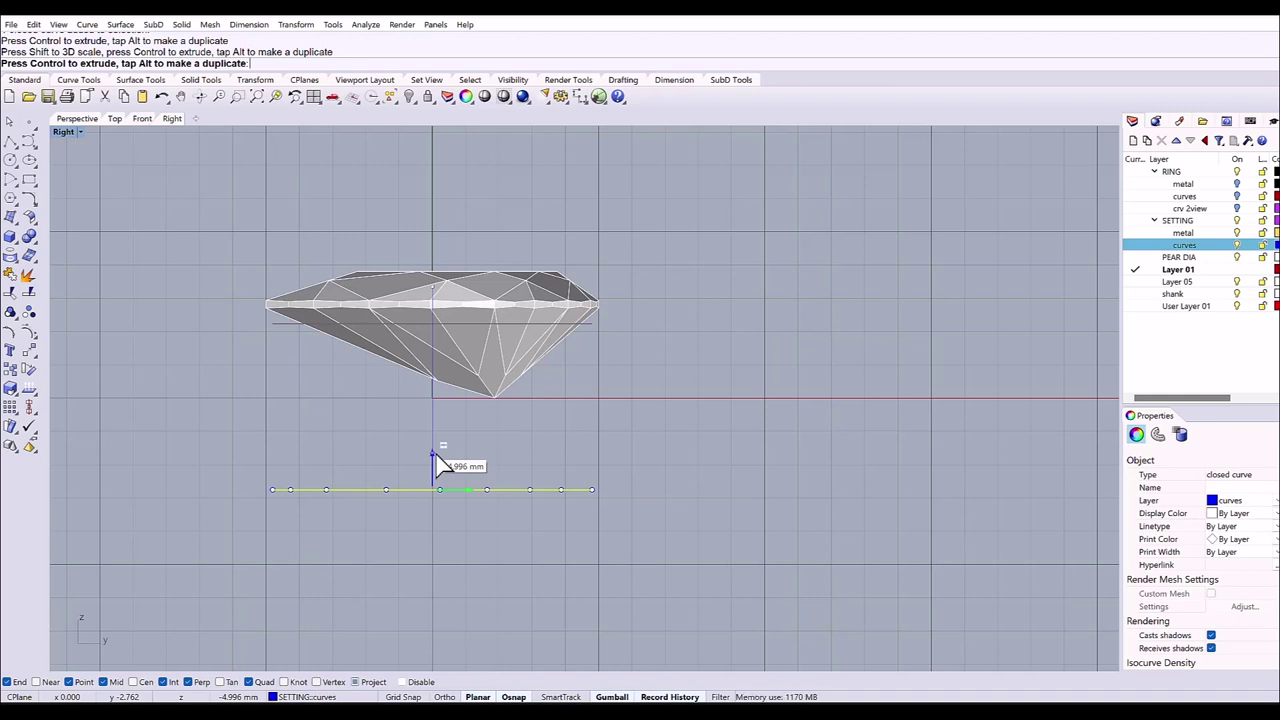
key(alt)
drag(440, 465, 440, 466)
drag(273, 492, 293, 486)
click(162, 223)
click(77, 118)
scroll(620, 310, down, 3)
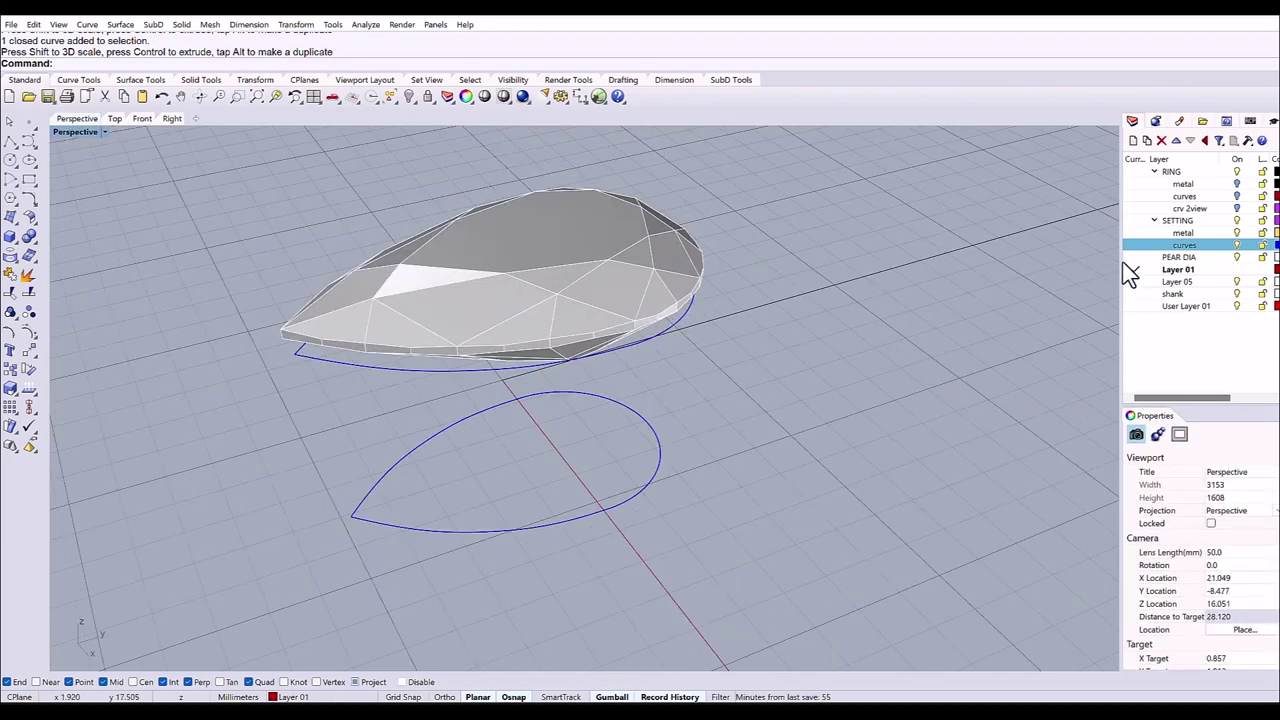
Make the SETTING metal layer current and choose both outline curves for a loft.
click(1135, 232)
click(140, 79)
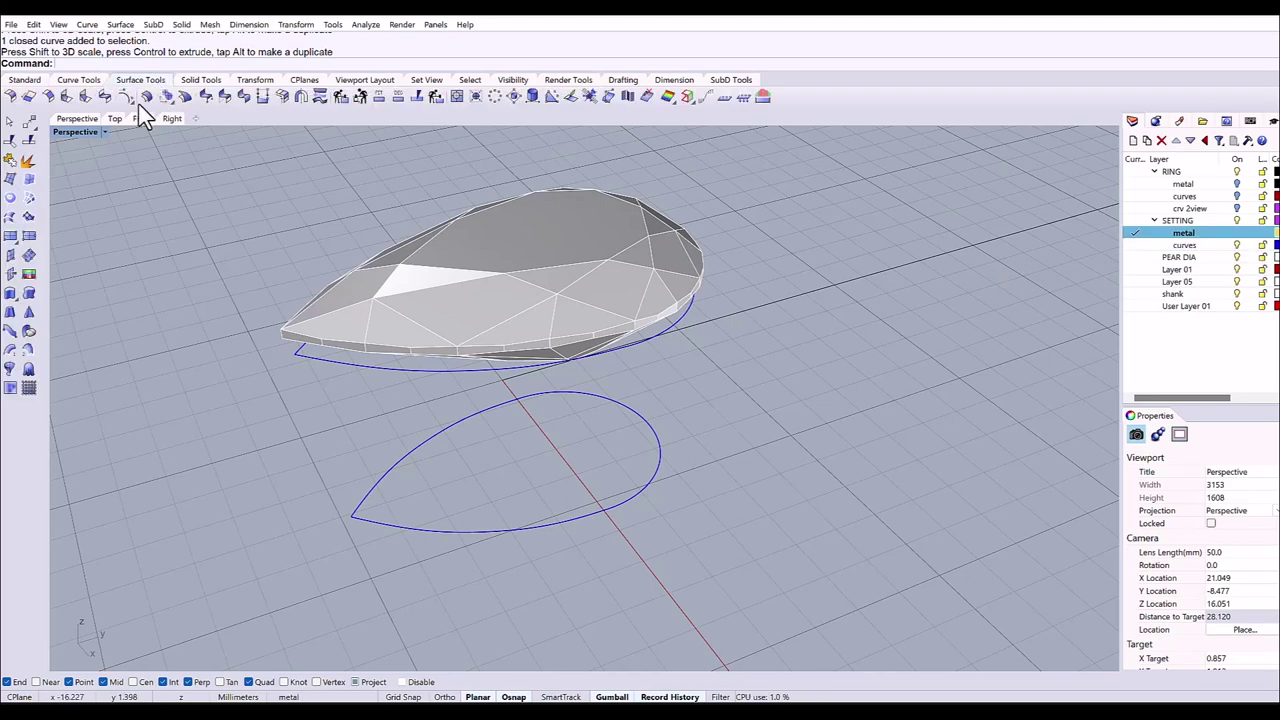
click(10, 216)
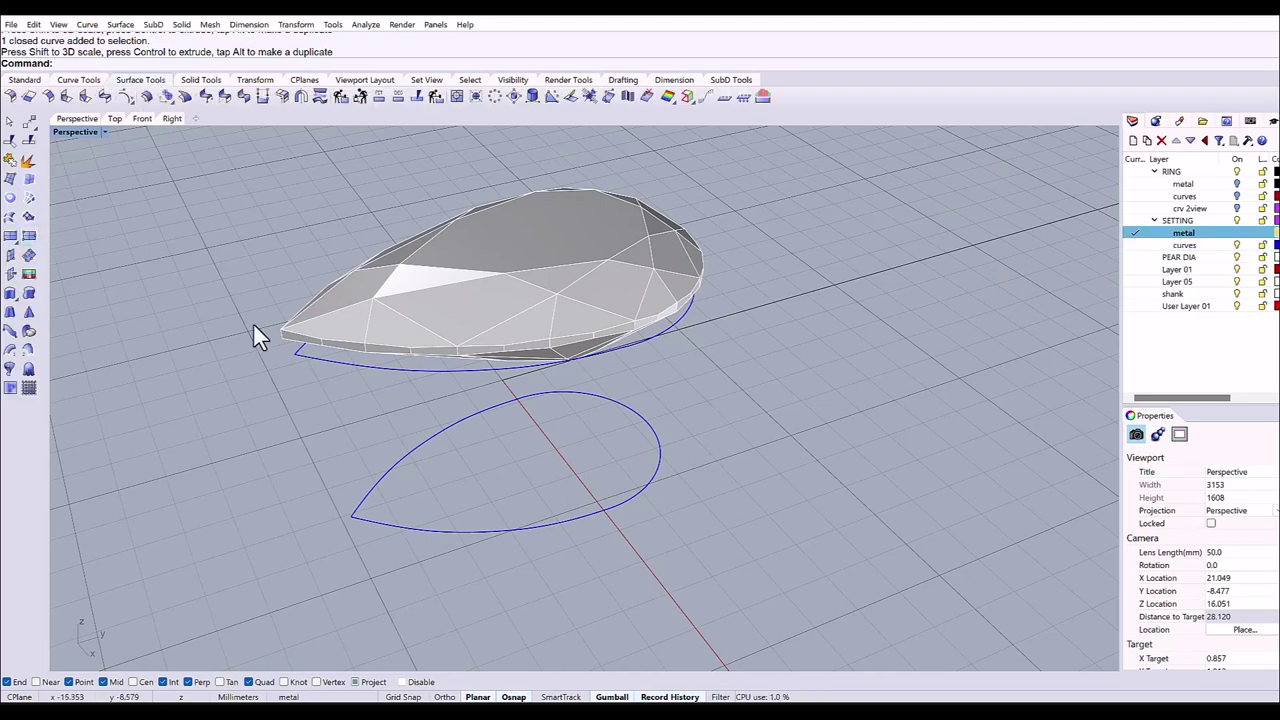
click(324, 364)
click(355, 520)
key(Return)
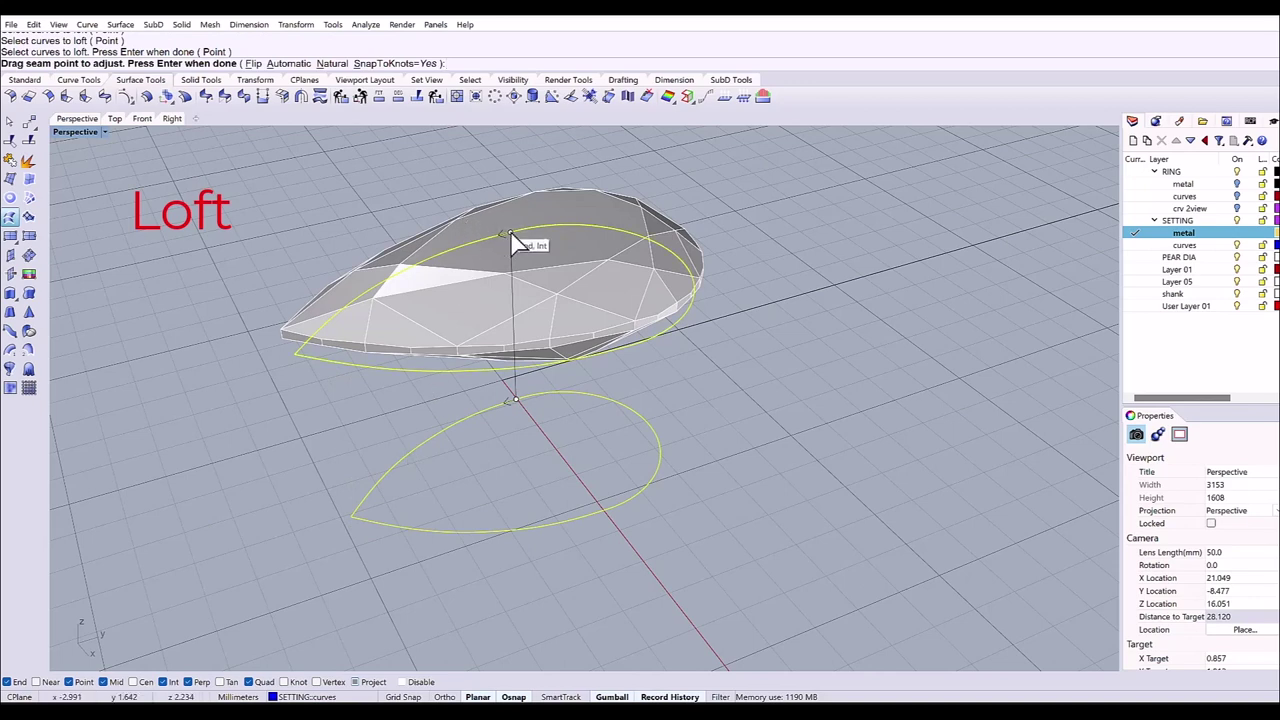
Align the seams at the tips, loft with Straight sections, and cap into a solid.
drag(510, 232, 296, 355)
drag(513, 414, 352, 530)
key(Return)
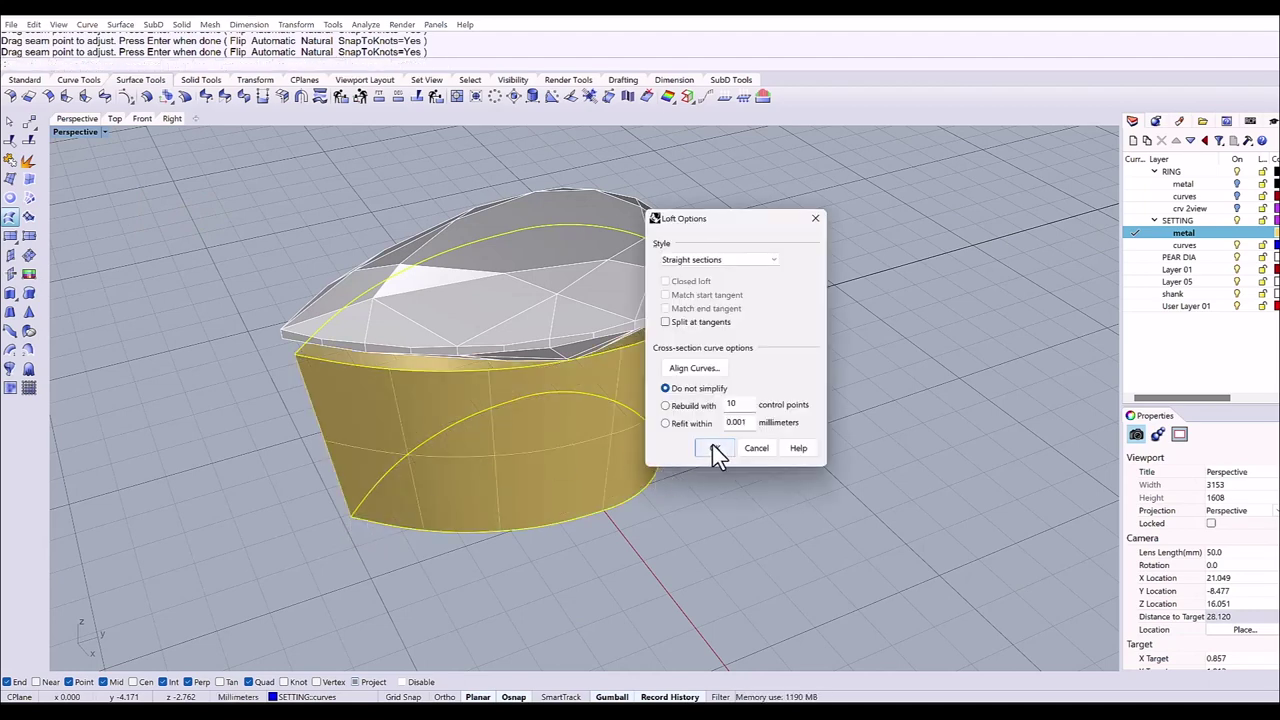
click(714, 448)
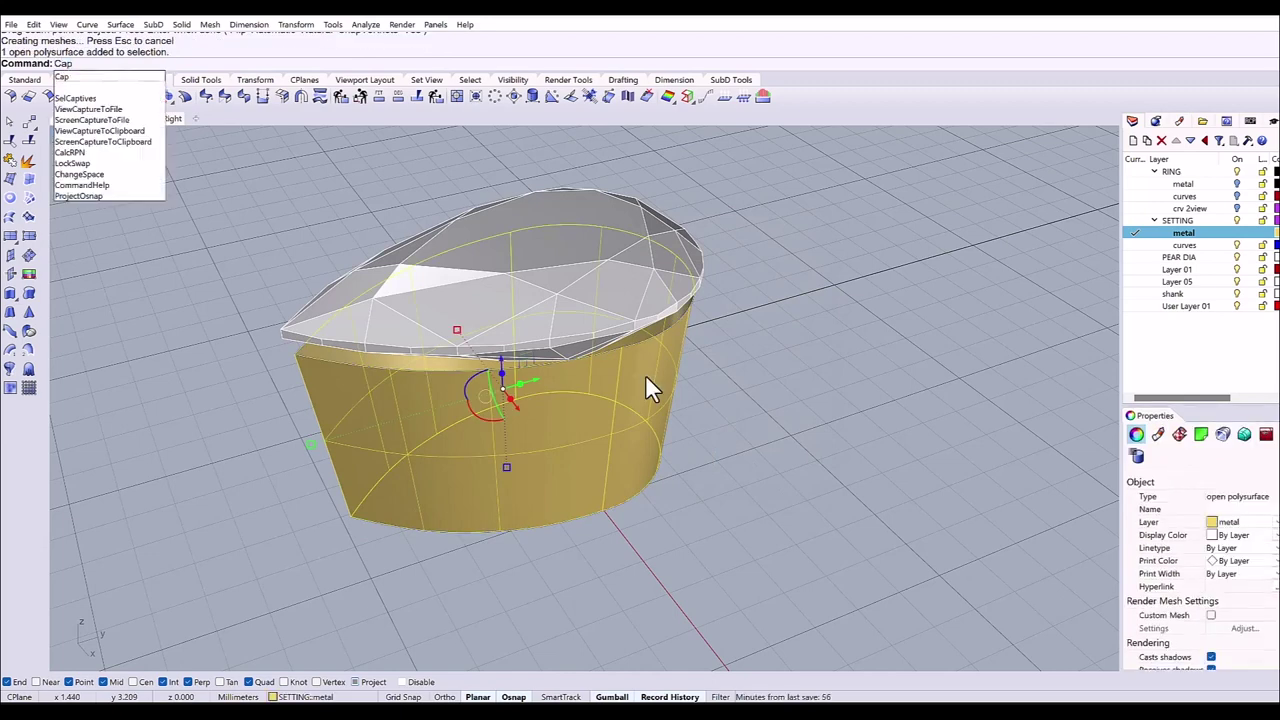
key(Return)
right_drag(630, 348, 455, 344)
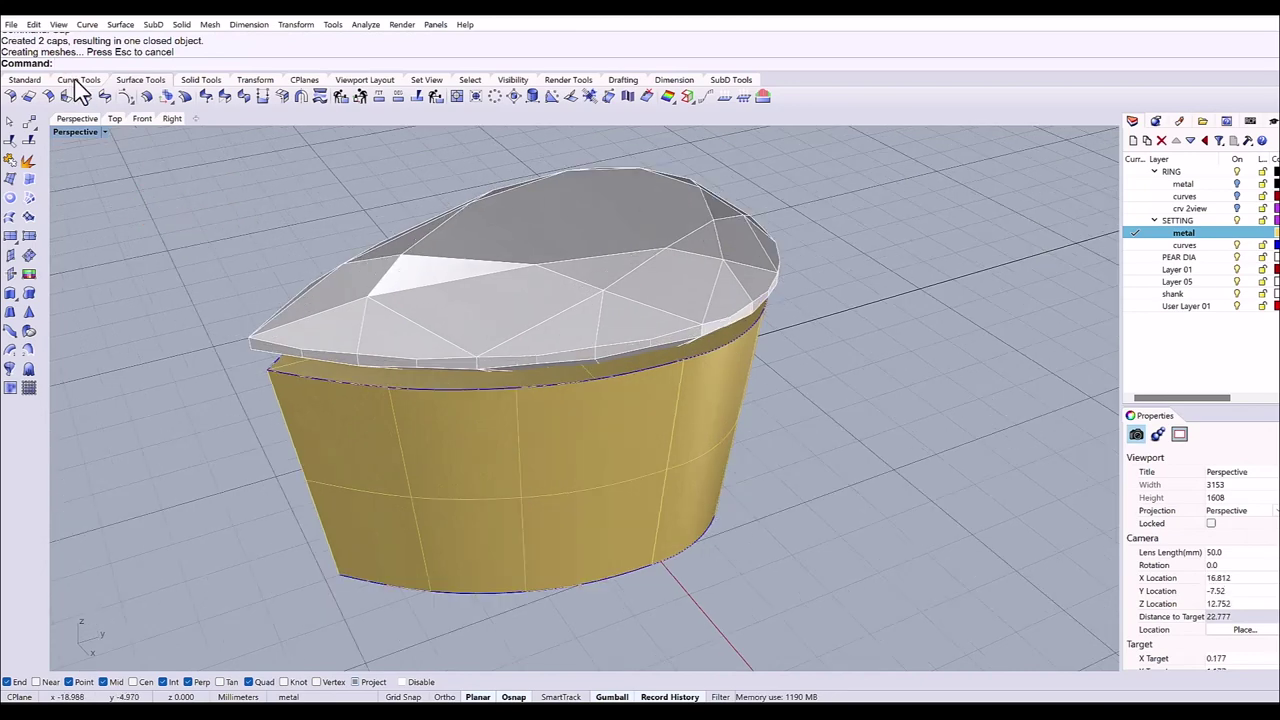
Offset the solid's top edge inward using ThroughPoint.
click(78, 79)
click(185, 96)
scroll(336, 385, up, 3)
click(340, 382)
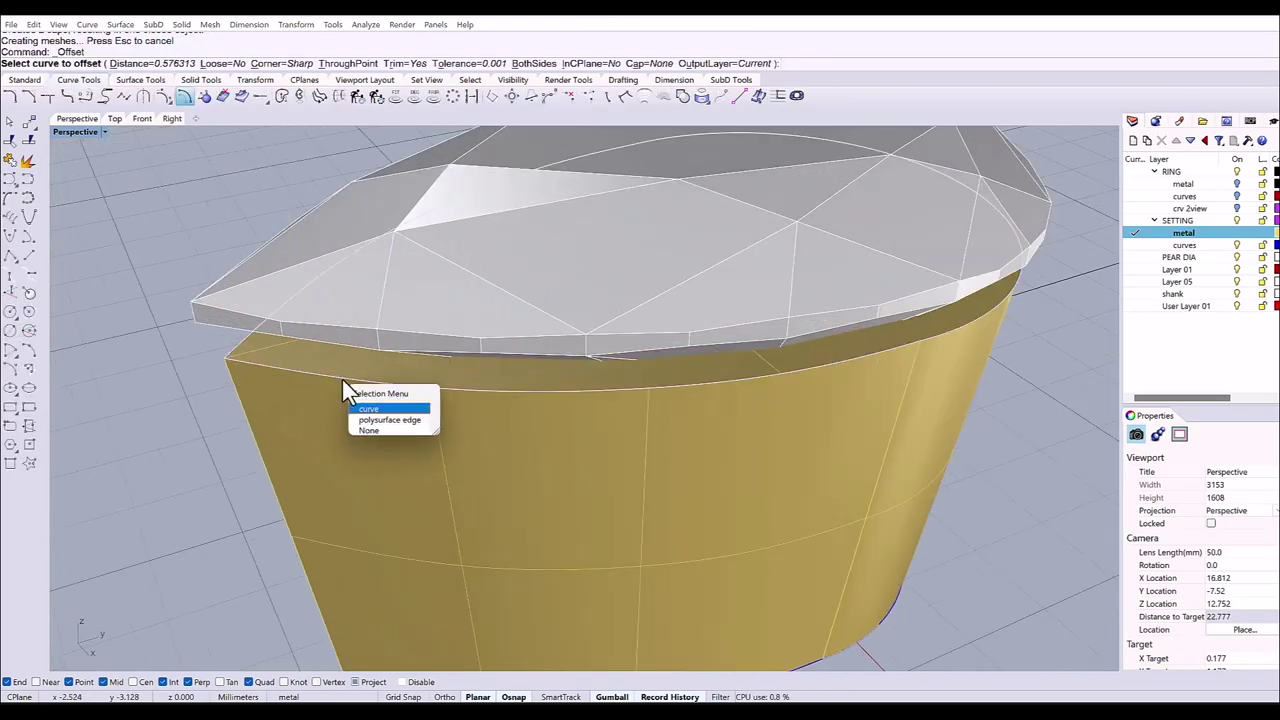
click(368, 410)
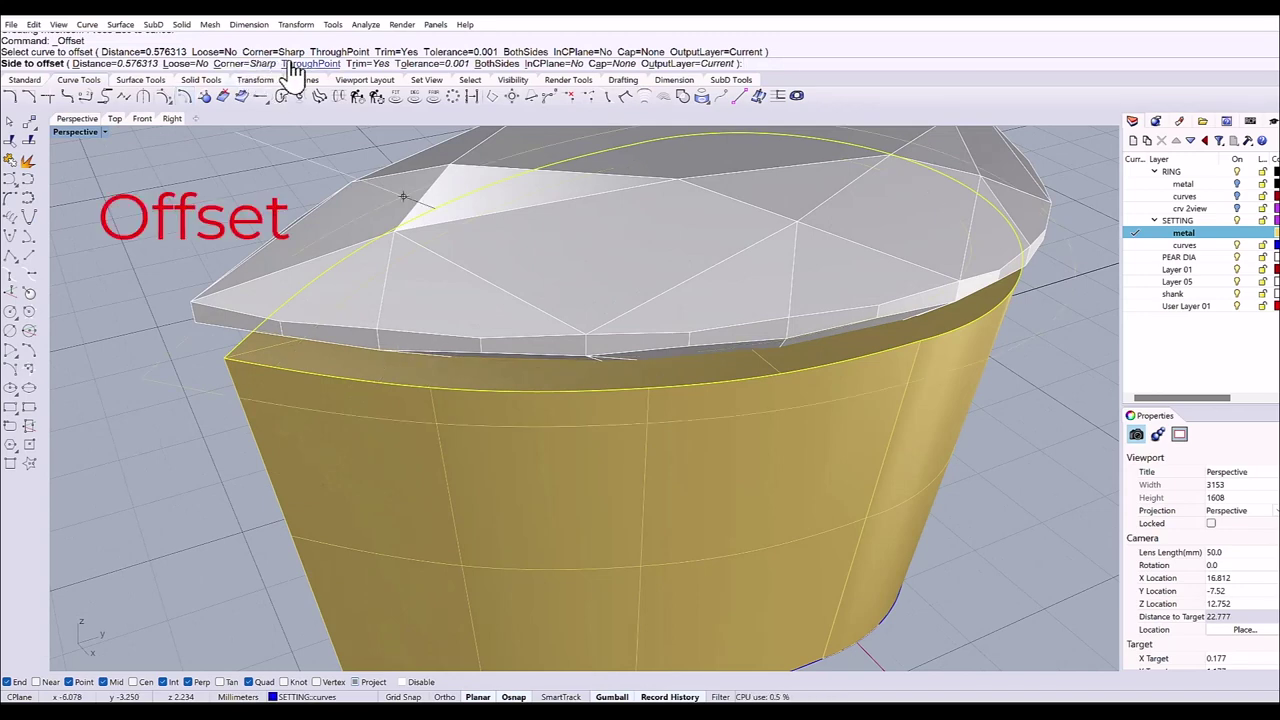
click(311, 63)
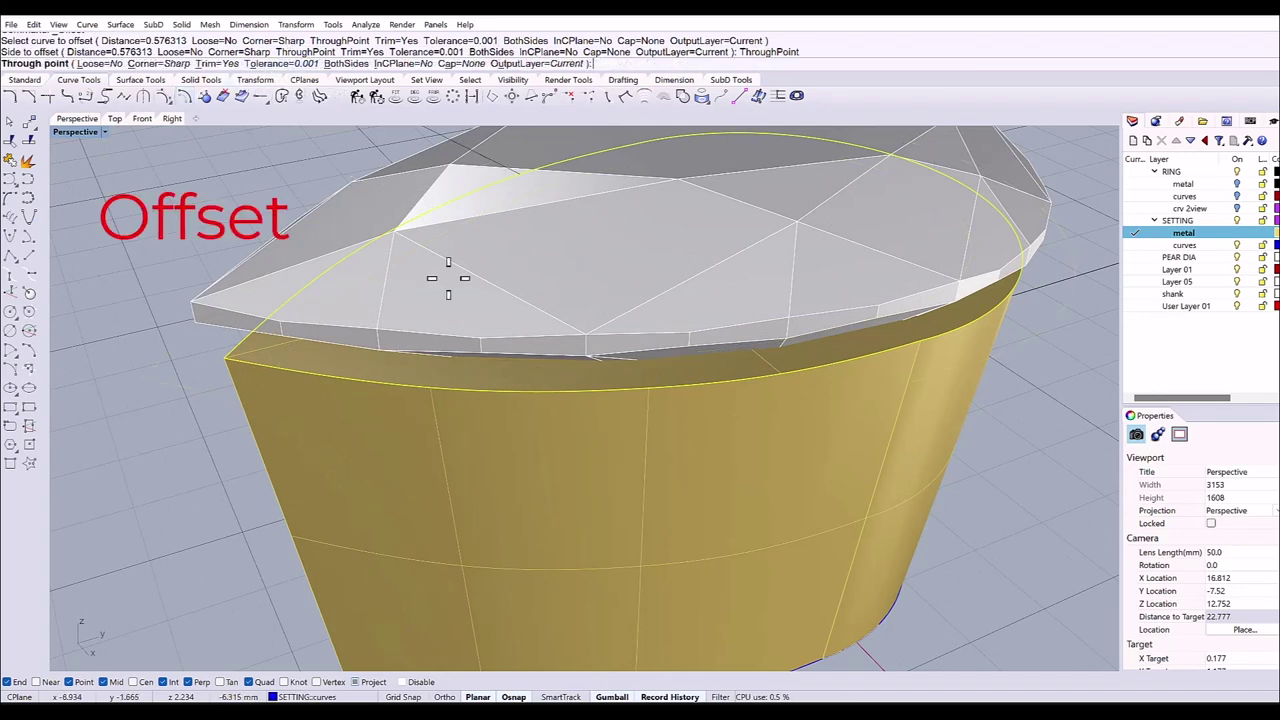
click(498, 355)
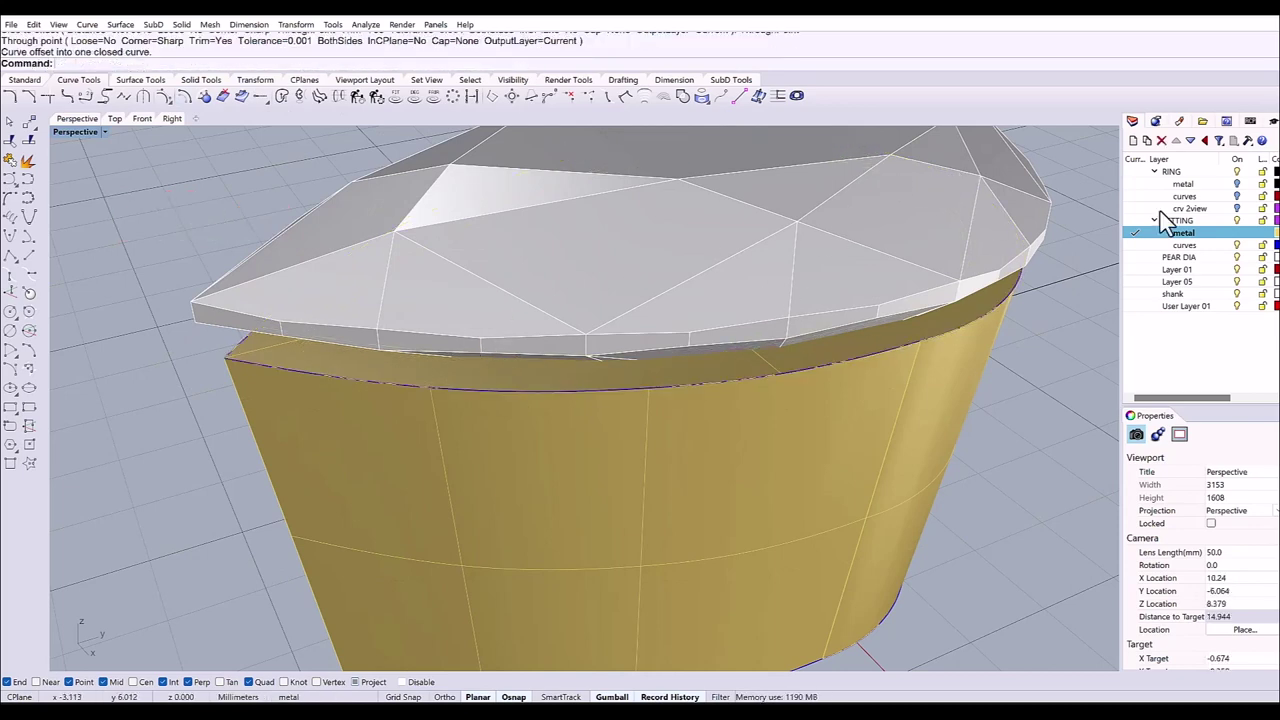
Hide PEAR DIA, move the offset curve to SETTING curves, and make that layer current.
click(1237, 257)
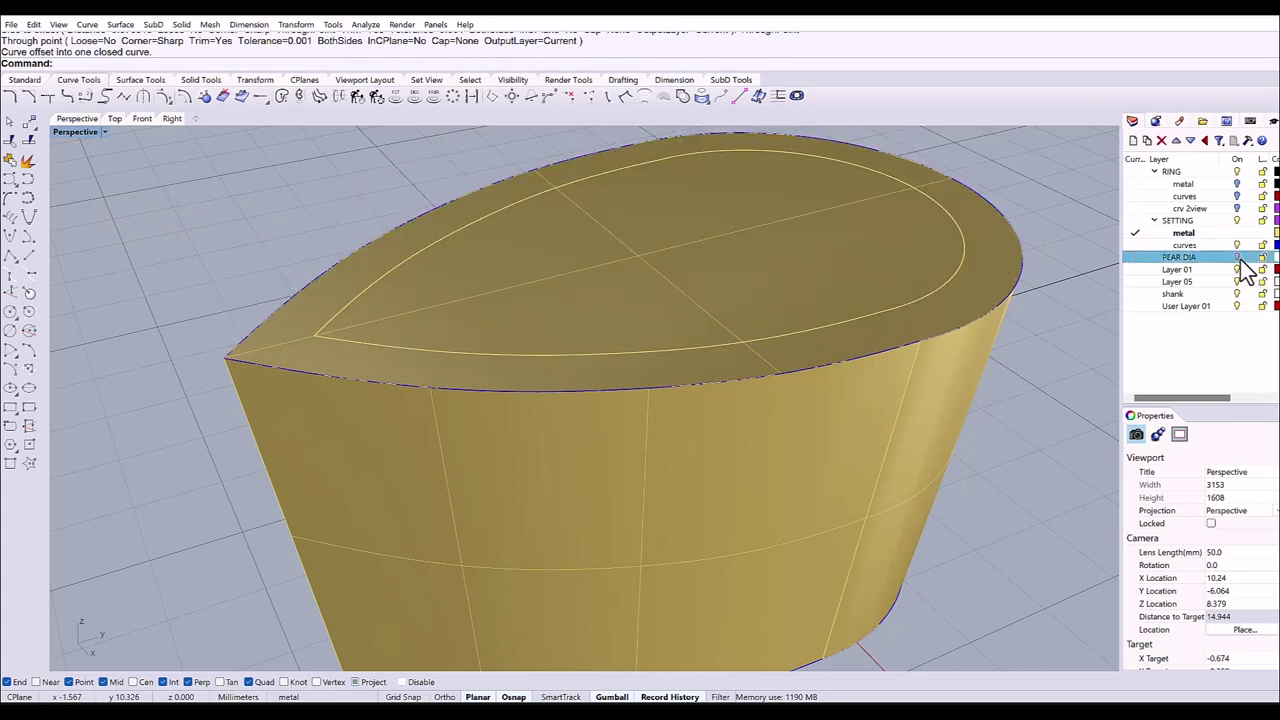
click(964, 263)
click(1046, 290)
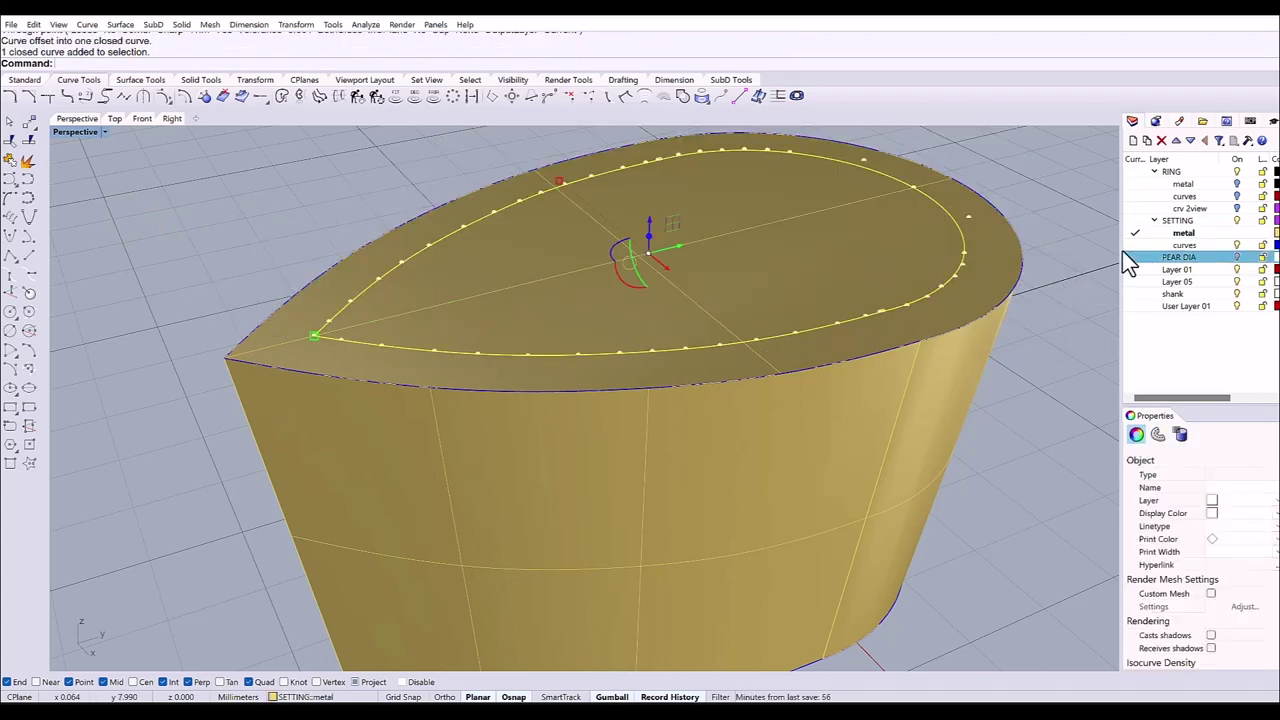
right_click(1138, 243)
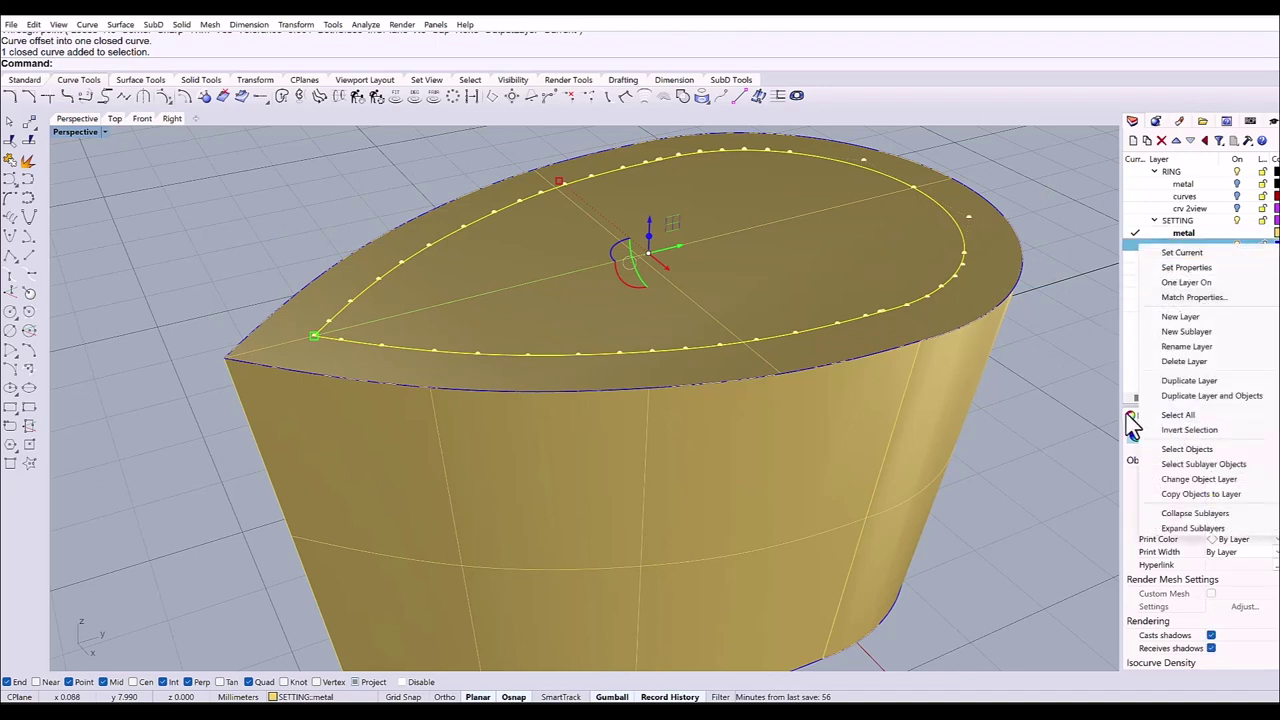
click(1188, 480)
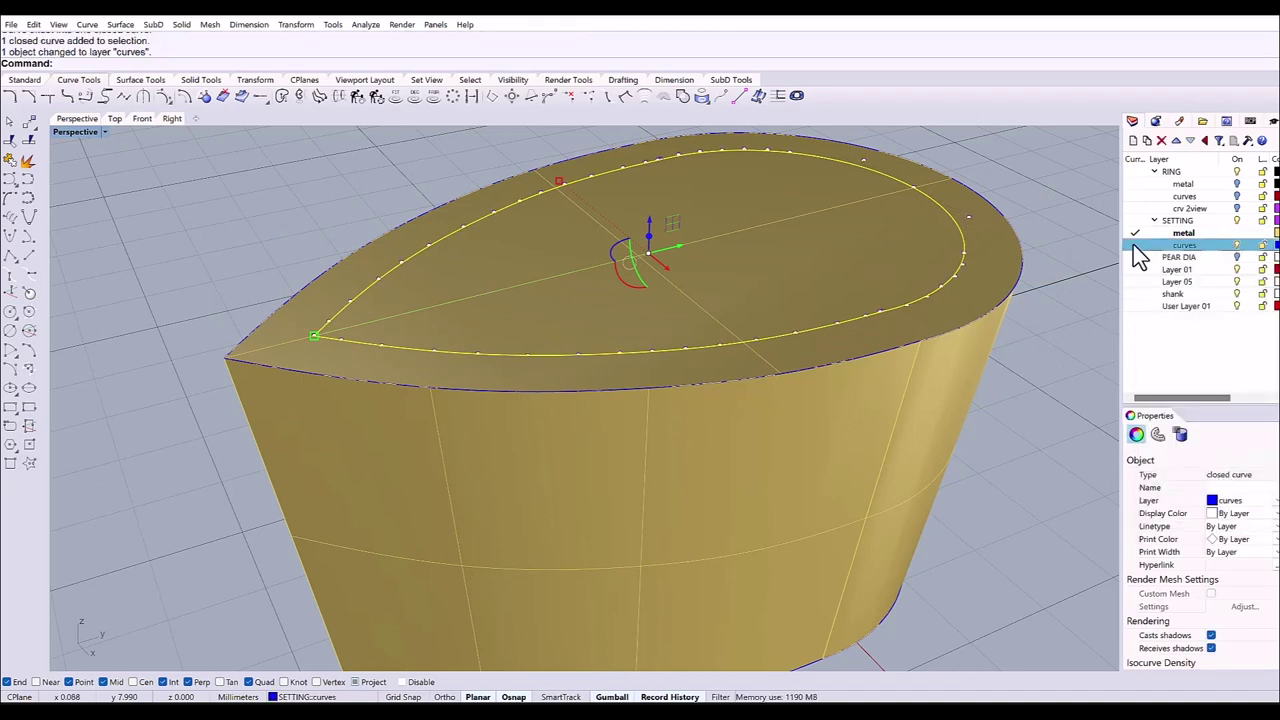
click(1133, 243)
click(1029, 264)
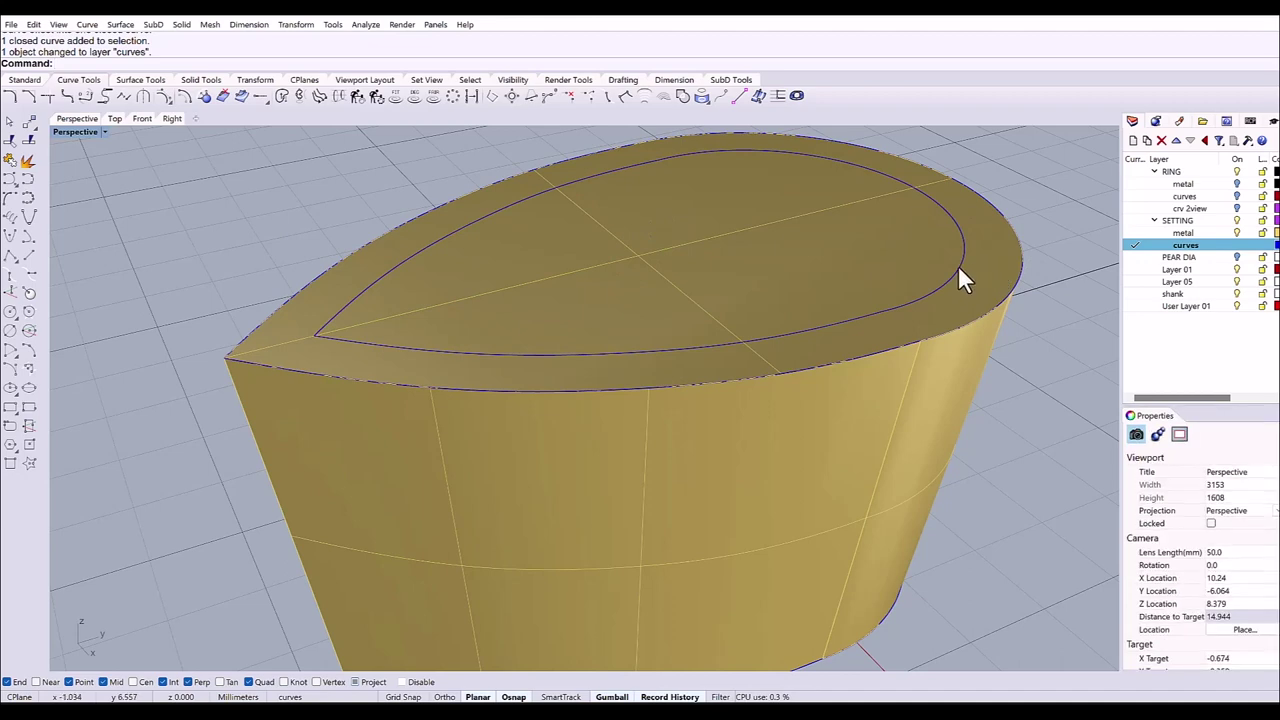
click(958, 266)
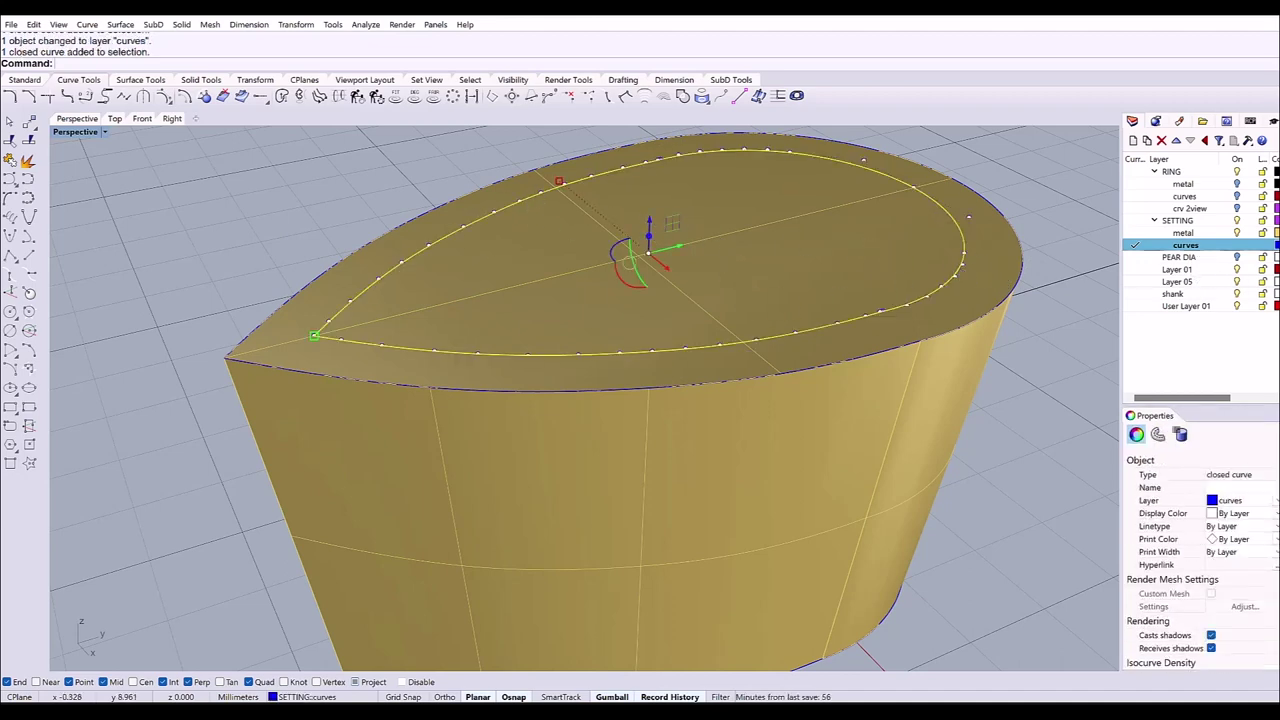
Show the PEAR DIA layer and set the Right view to Ghosted display.
click(1237, 257)
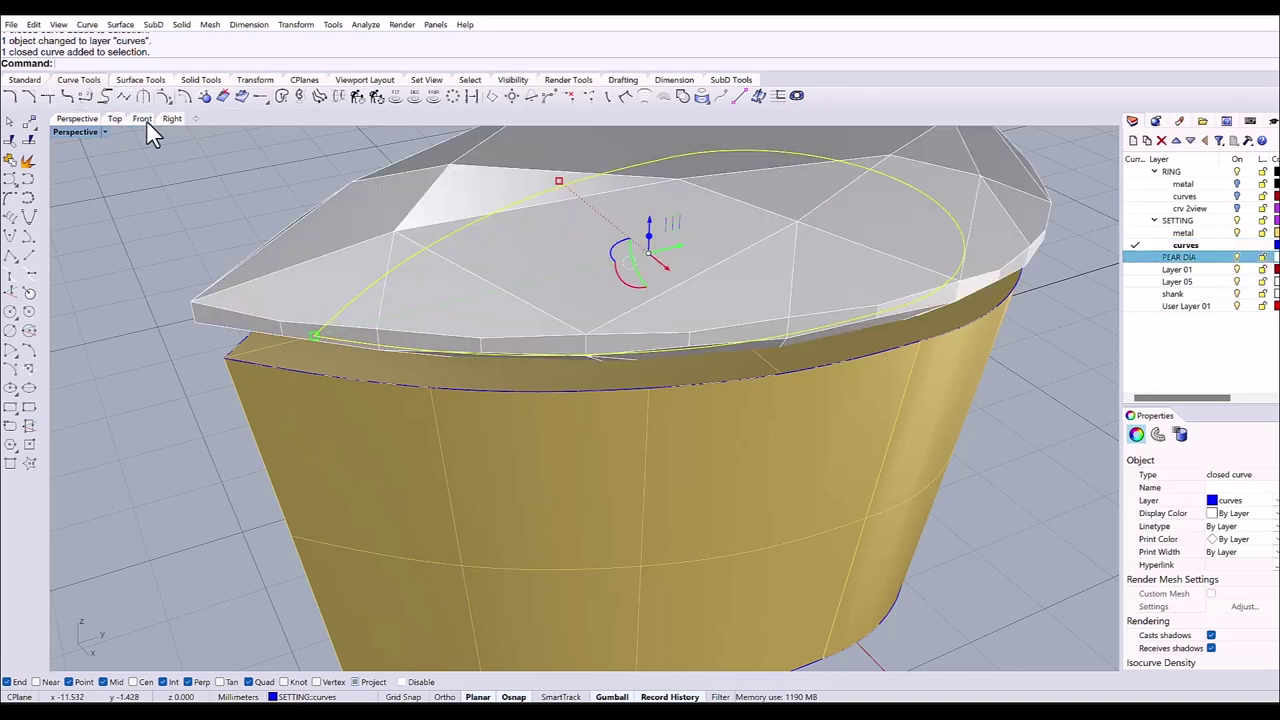
click(172, 119)
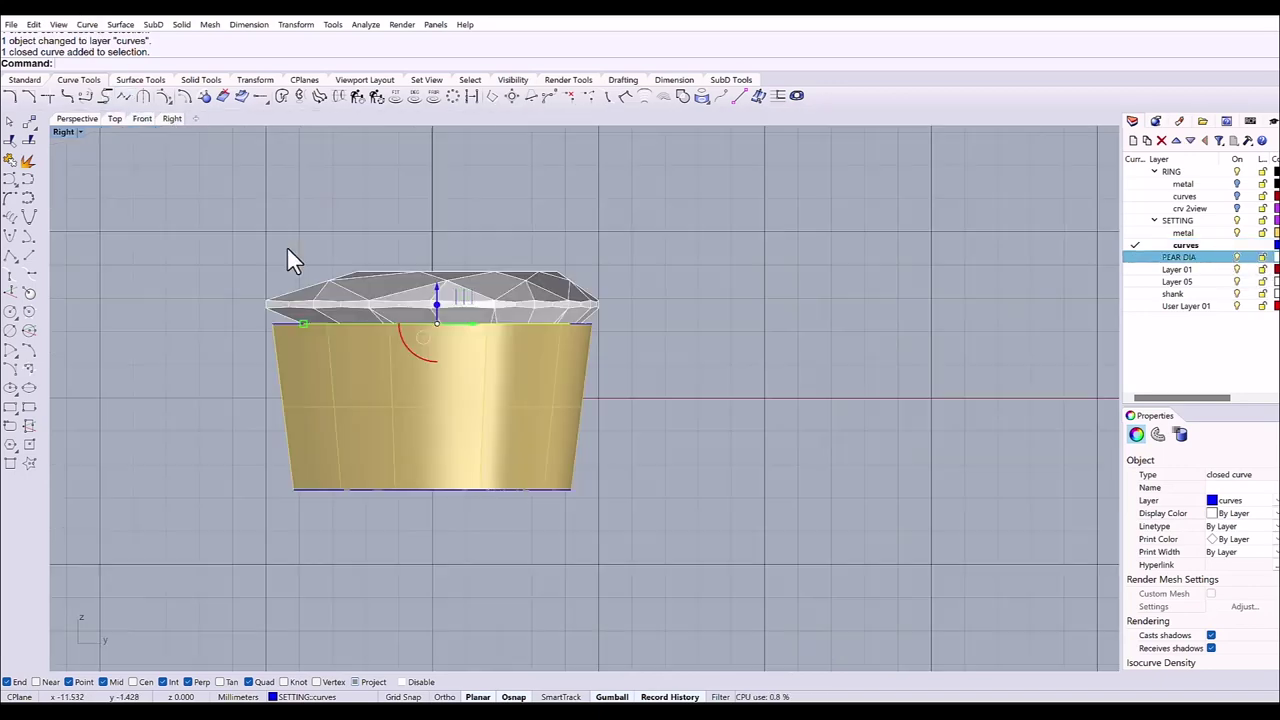
middle_click(380, 172)
click(386, 157)
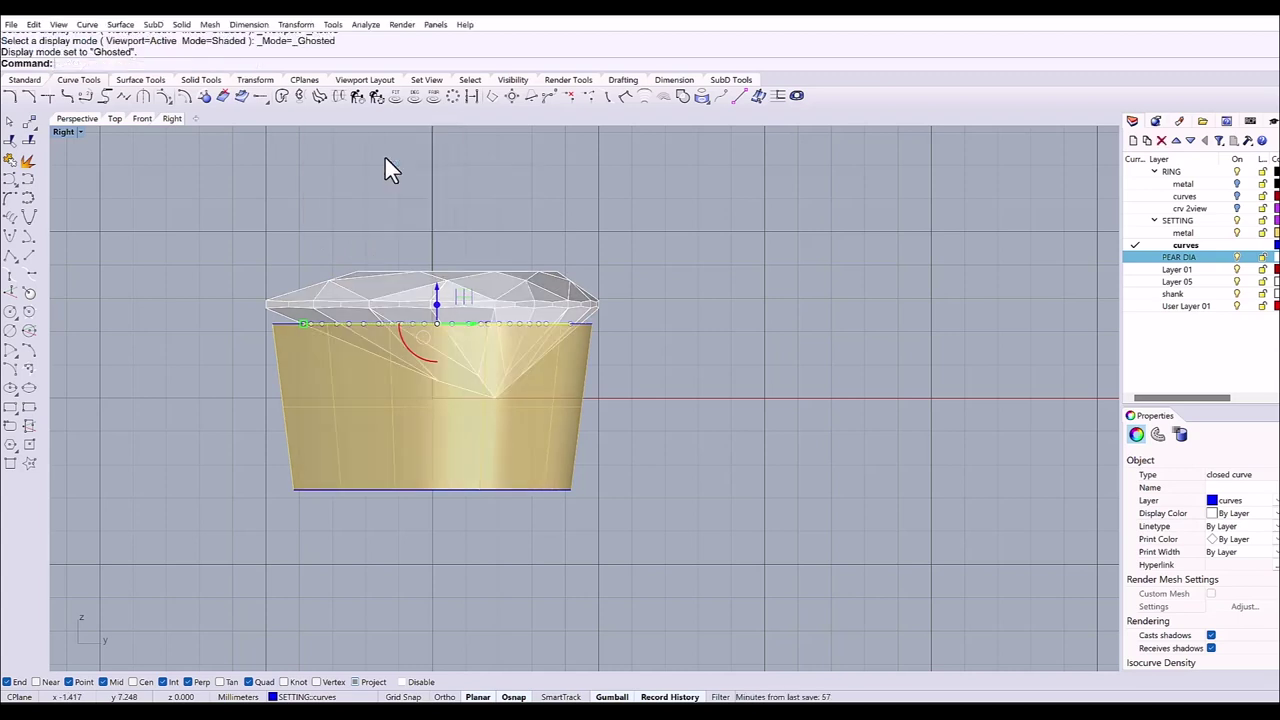
scroll(420, 300, up, 3)
Lower the pear curve slightly below the setting's top face with the Gumball.
drag(426, 303, 314, 369)
drag(174, 379, 210, 381)
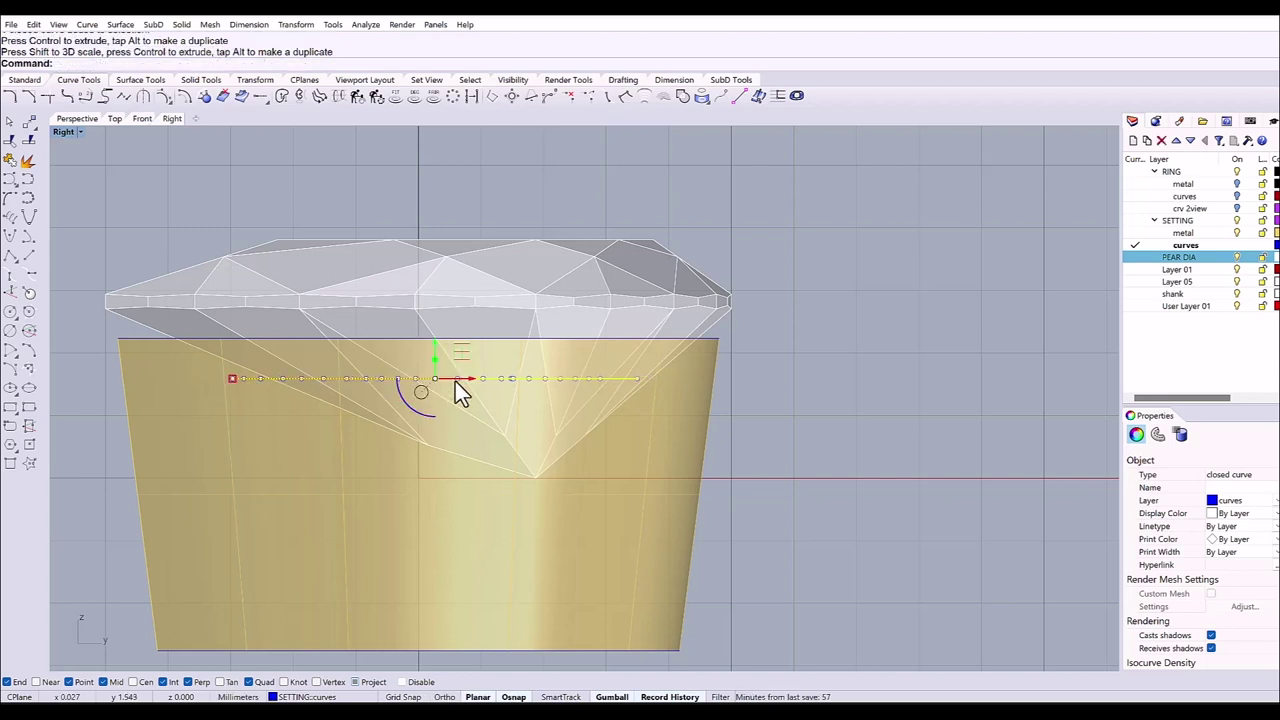
drag(471, 379, 508, 391)
key(Escape)
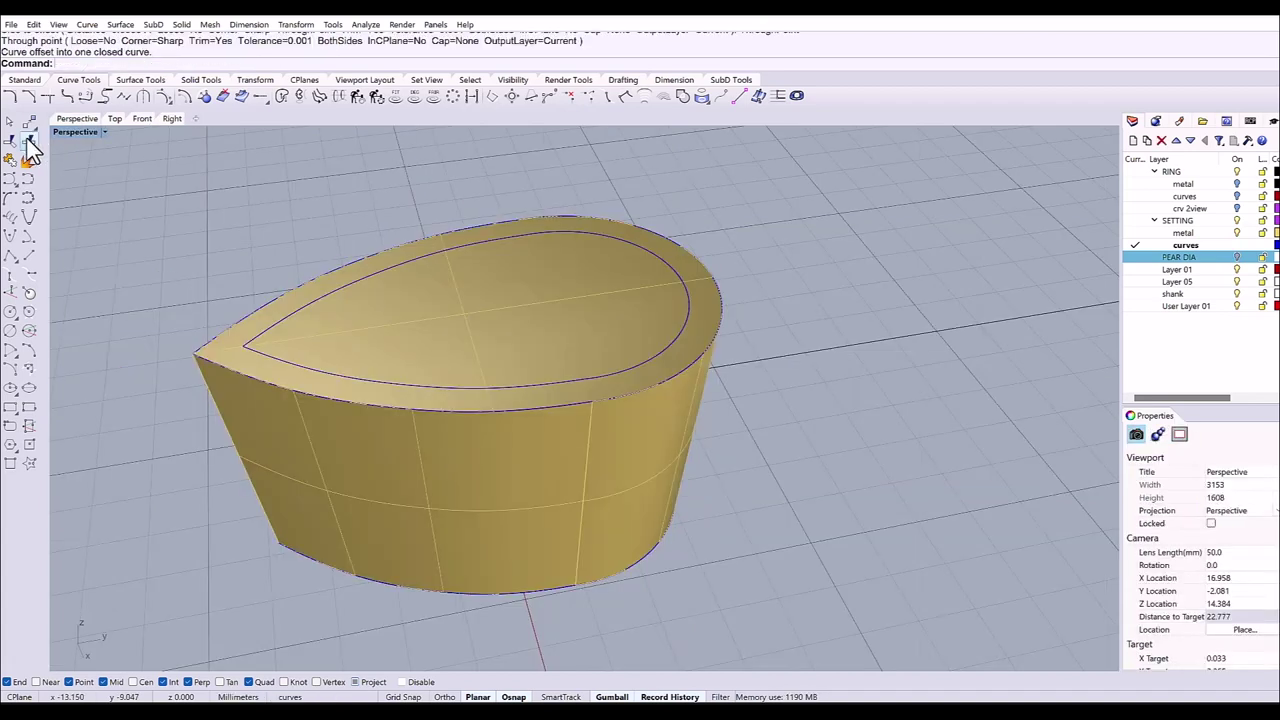
Extract the setting's top face, split it with the offset pear curve, and delete the centre to leave a rim.
click(28, 161)
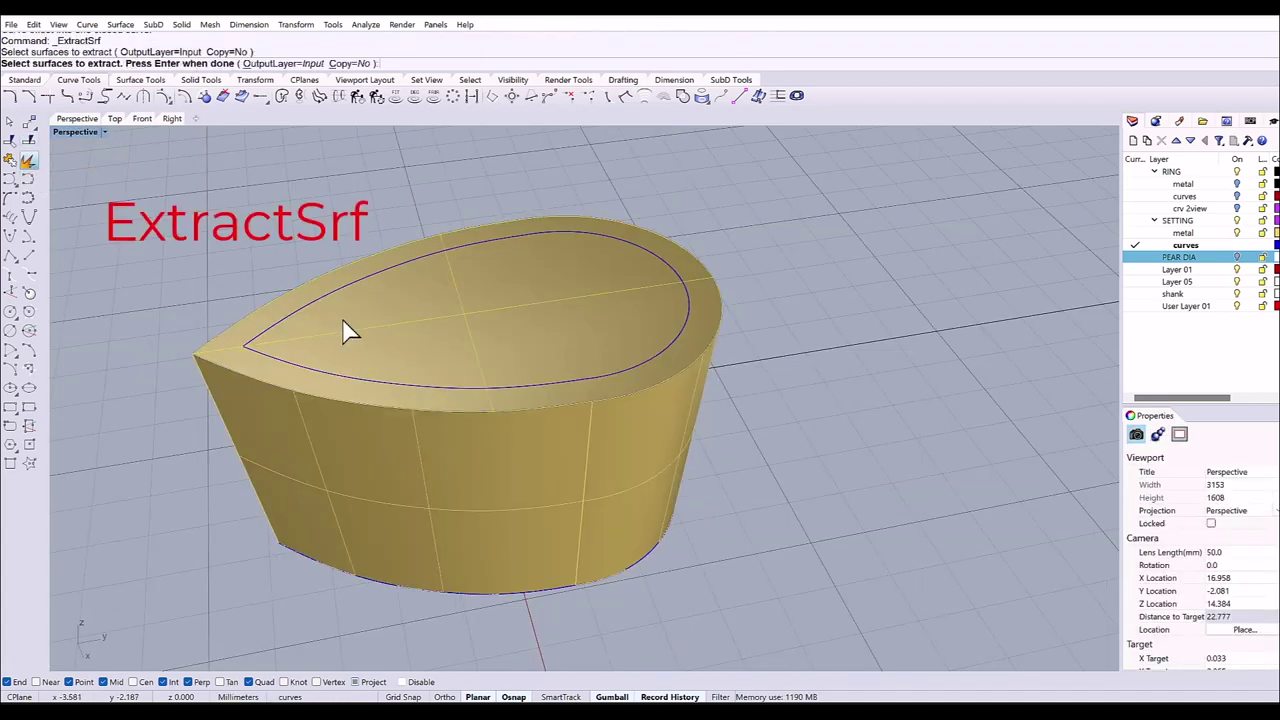
click(342, 330)
key(Return)
key(Escape)
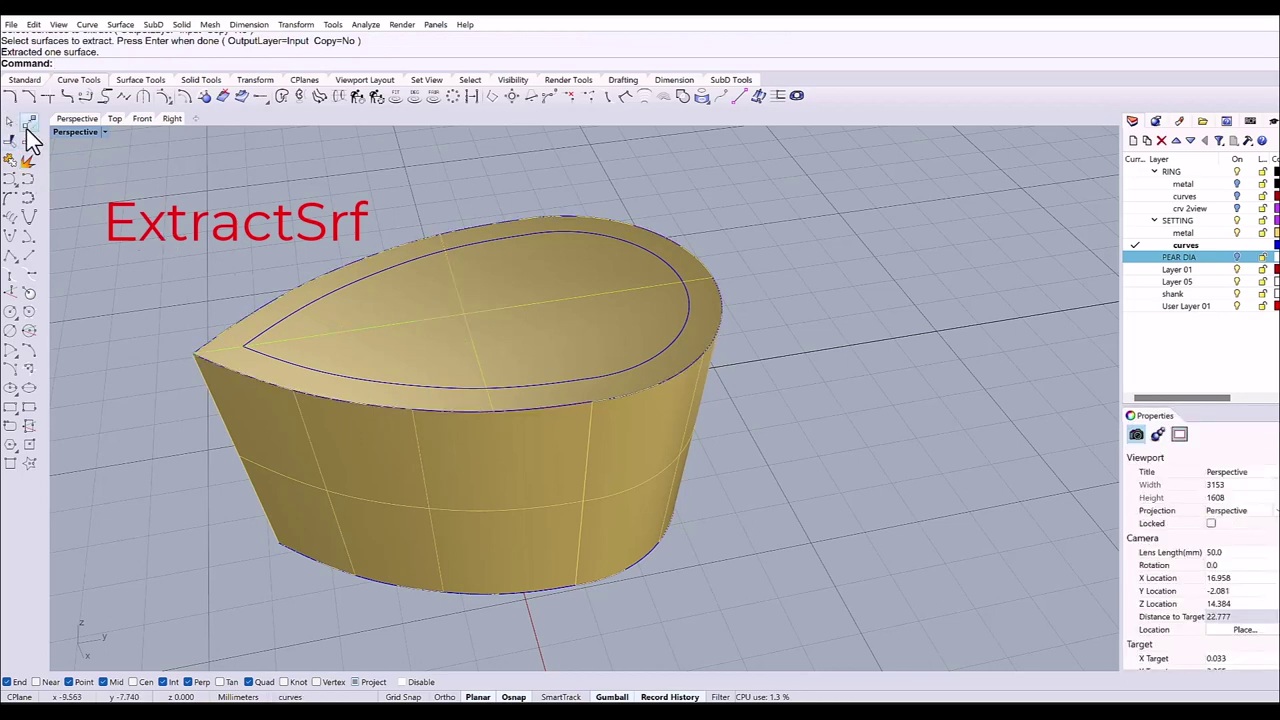
click(29, 140)
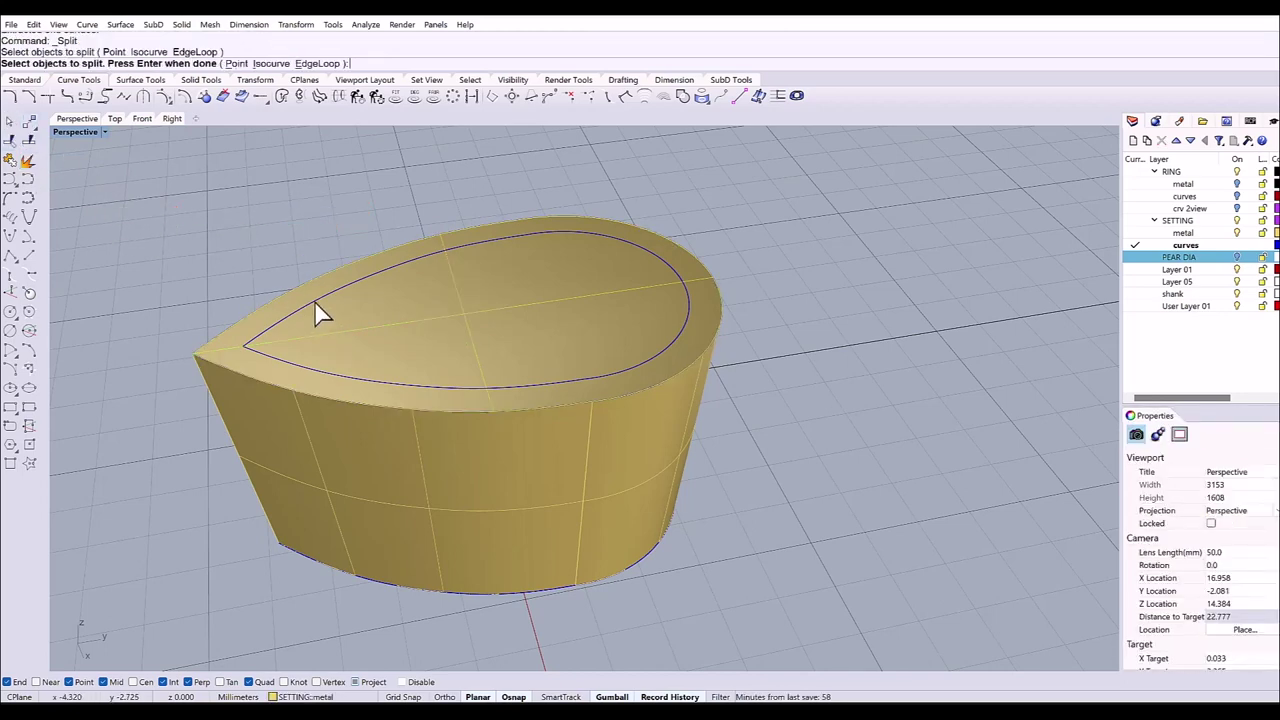
click(316, 306)
key(Return)
click(314, 304)
key(Return)
click(357, 318)
key(Delete)
right_drag(397, 326, 432, 358)
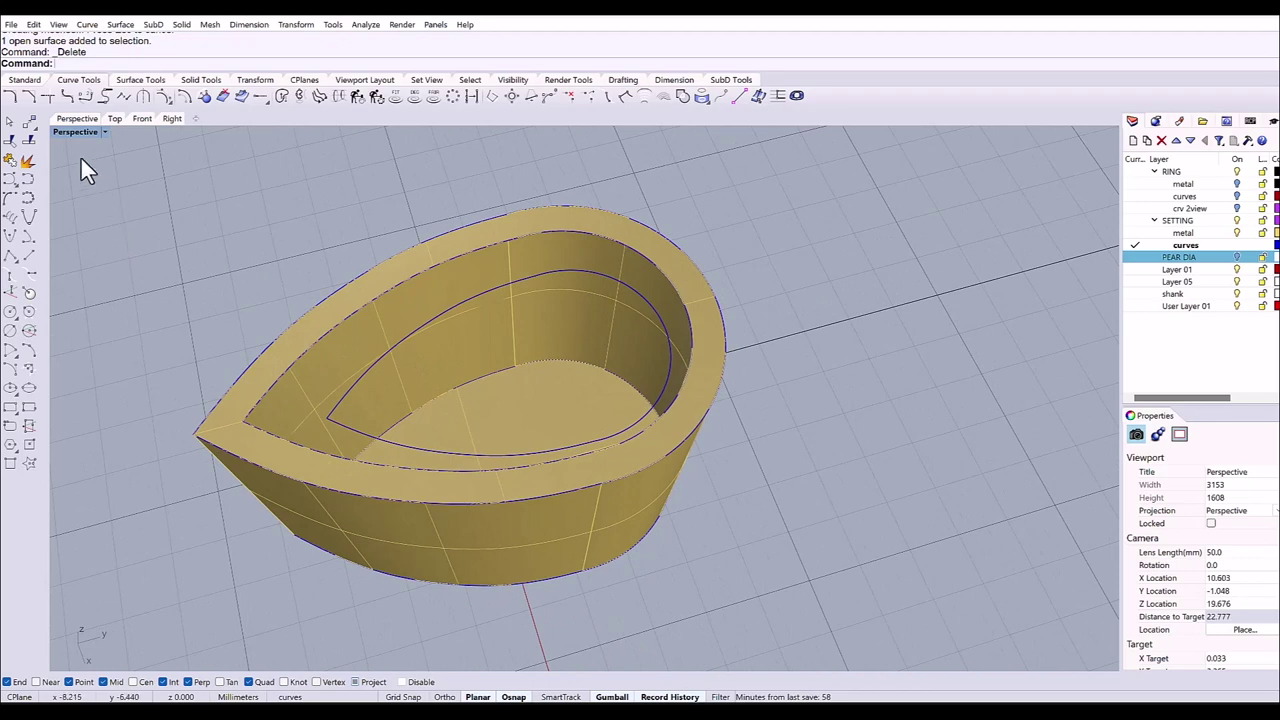
Project the pear curve onto the setting's floor.
click(24, 80)
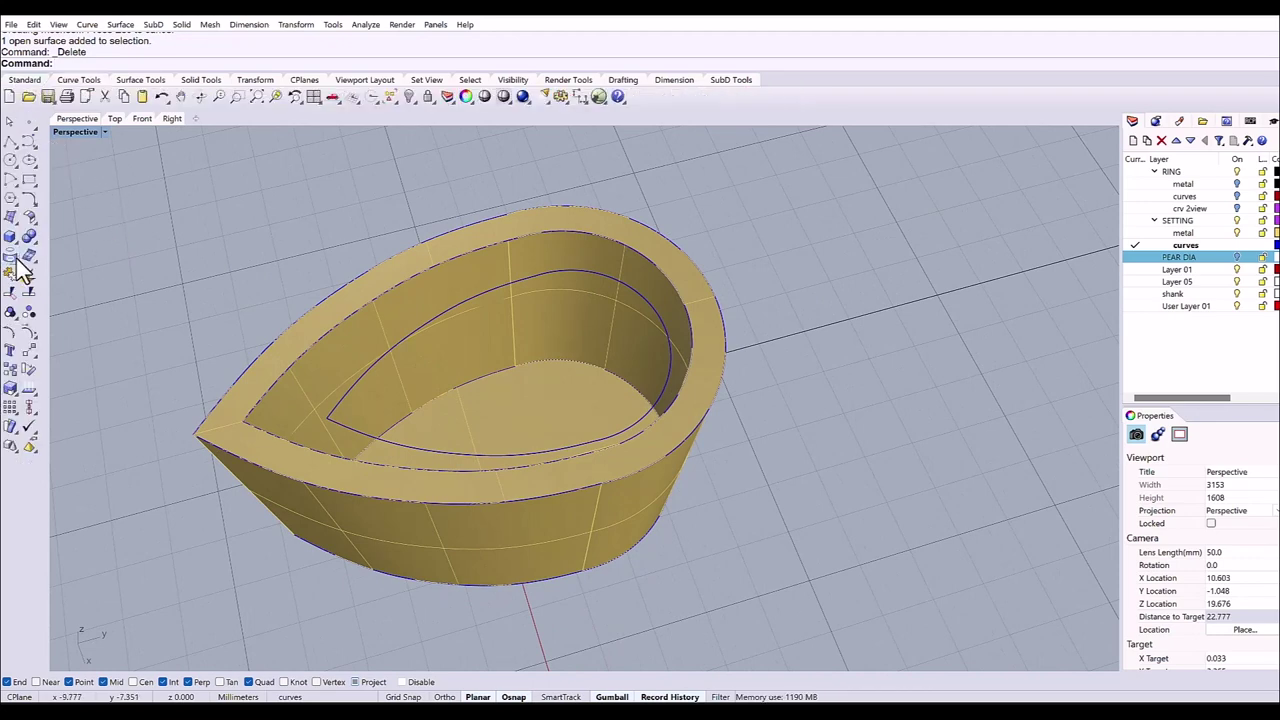
click(445, 360)
key(Return)
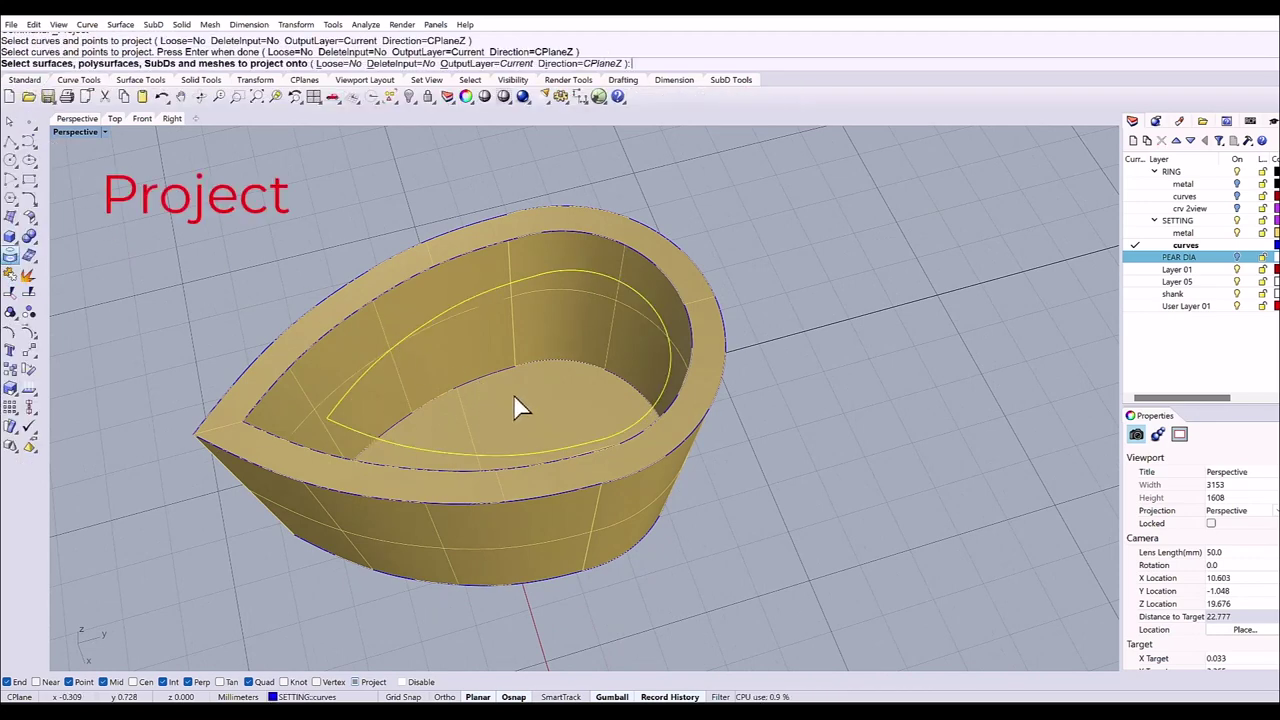
click(514, 399)
key(Return)
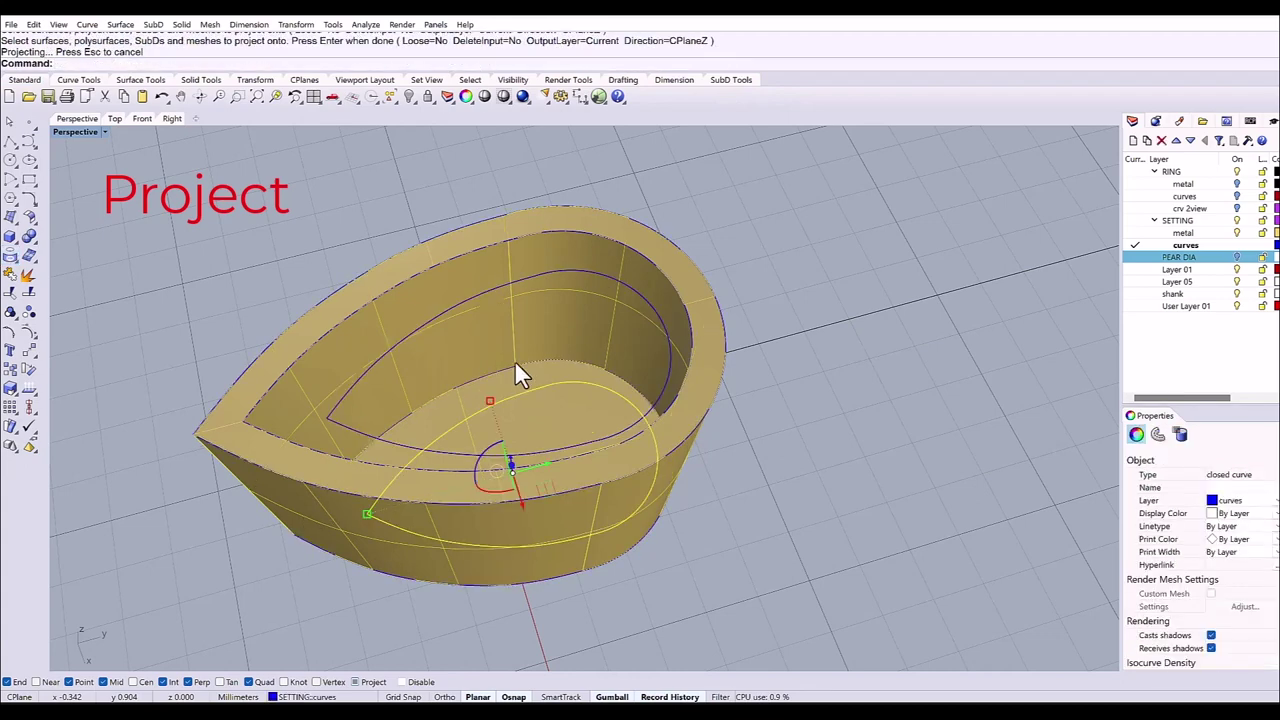
key(Escape)
right_drag(436, 281, 435, 295)
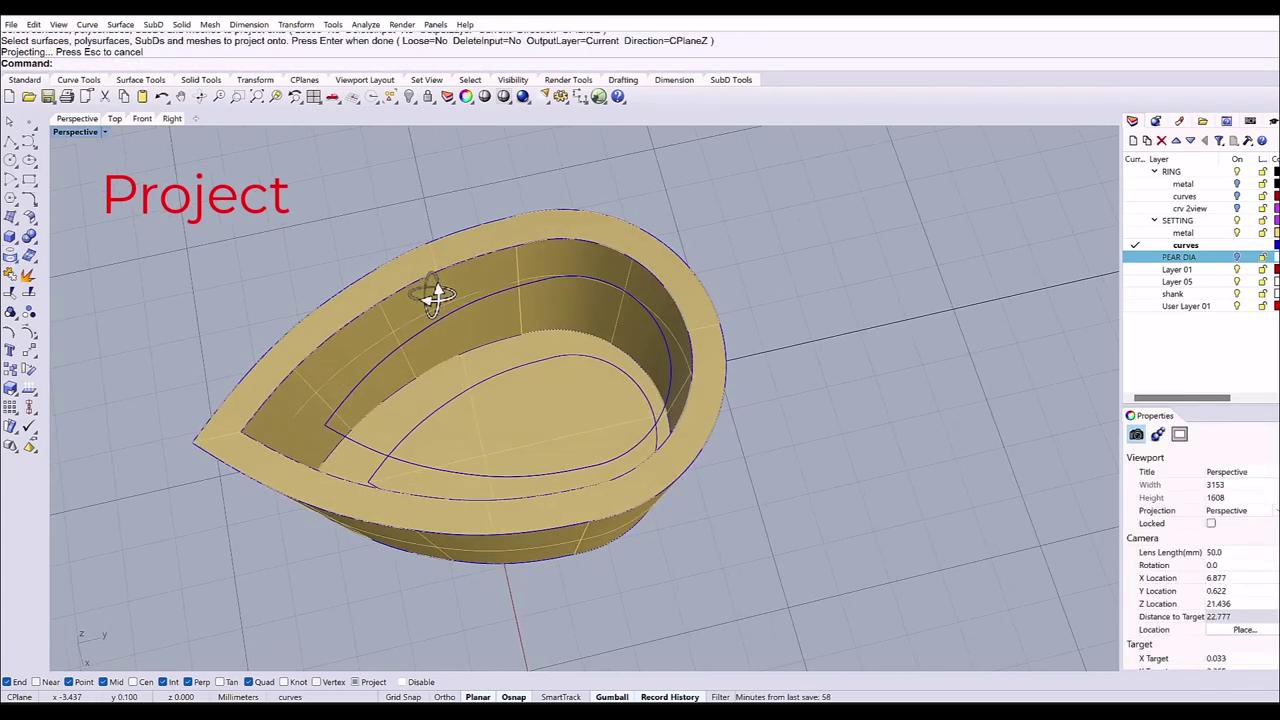
Split the setting along the projected floor curve and delete the inner piece to open the bottom.
click(29, 293)
click(477, 443)
key(Return)
click(455, 400)
key(Return)
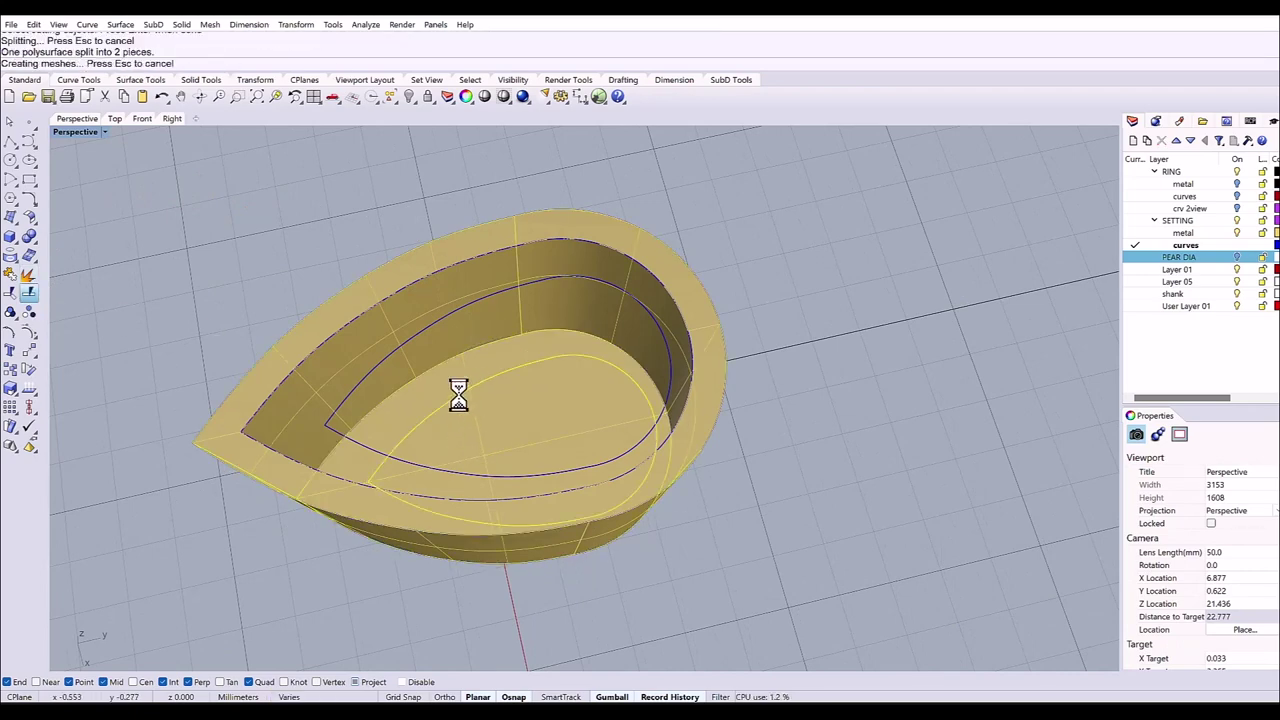
click(493, 413)
key(Delete)
right_drag(493, 420, 500, 386)
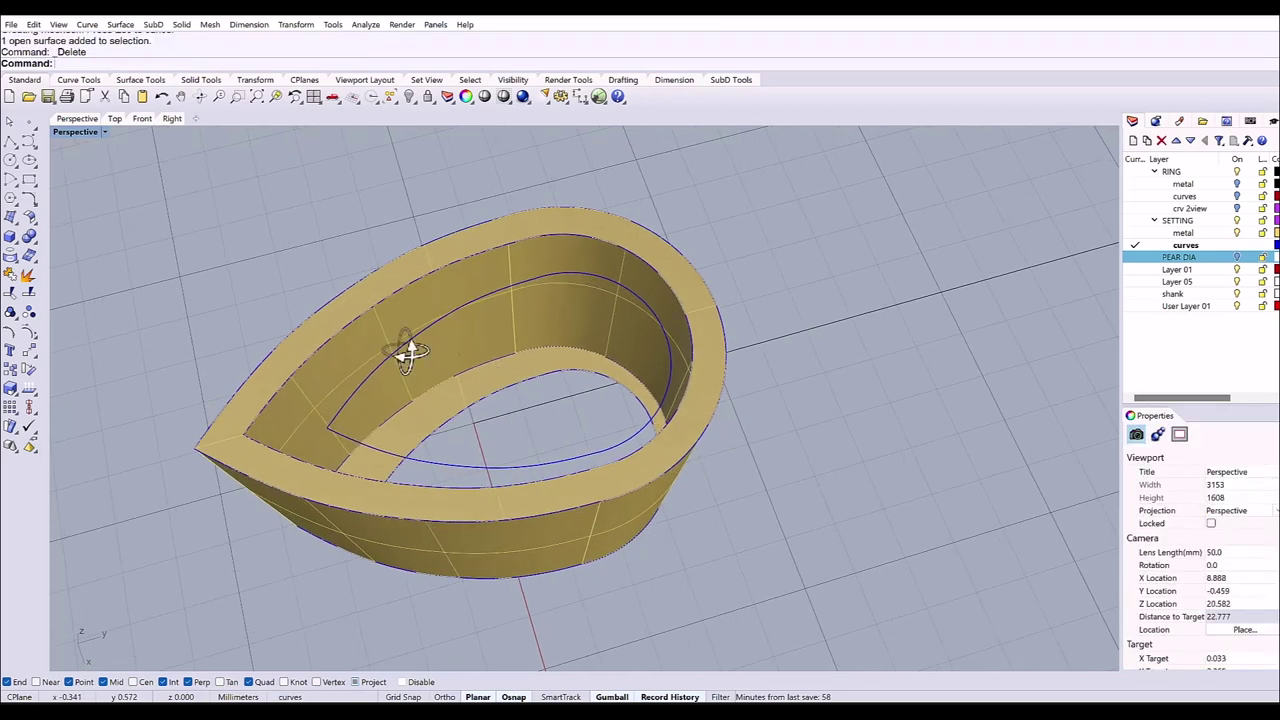
Loft the rim and floor pear curves with seams aligned at the tip into a straight-section seat wall on the metal layer.
click(10, 218)
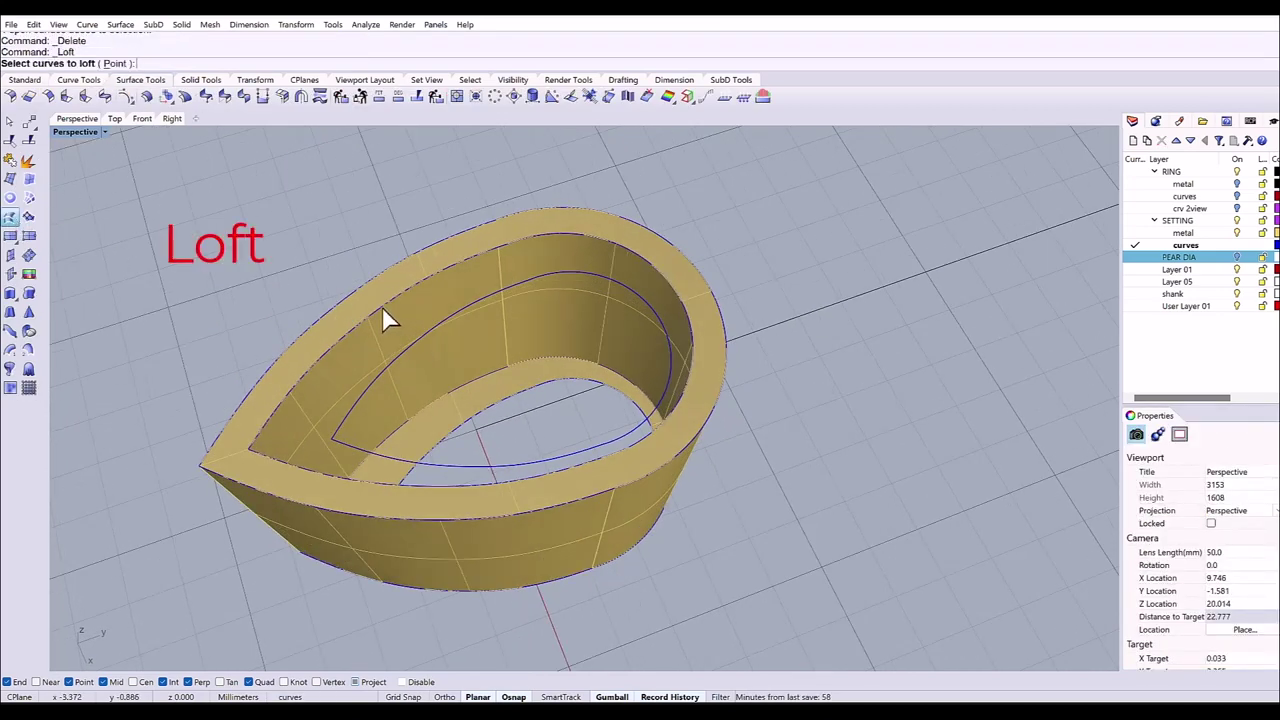
click(383, 310)
click(411, 345)
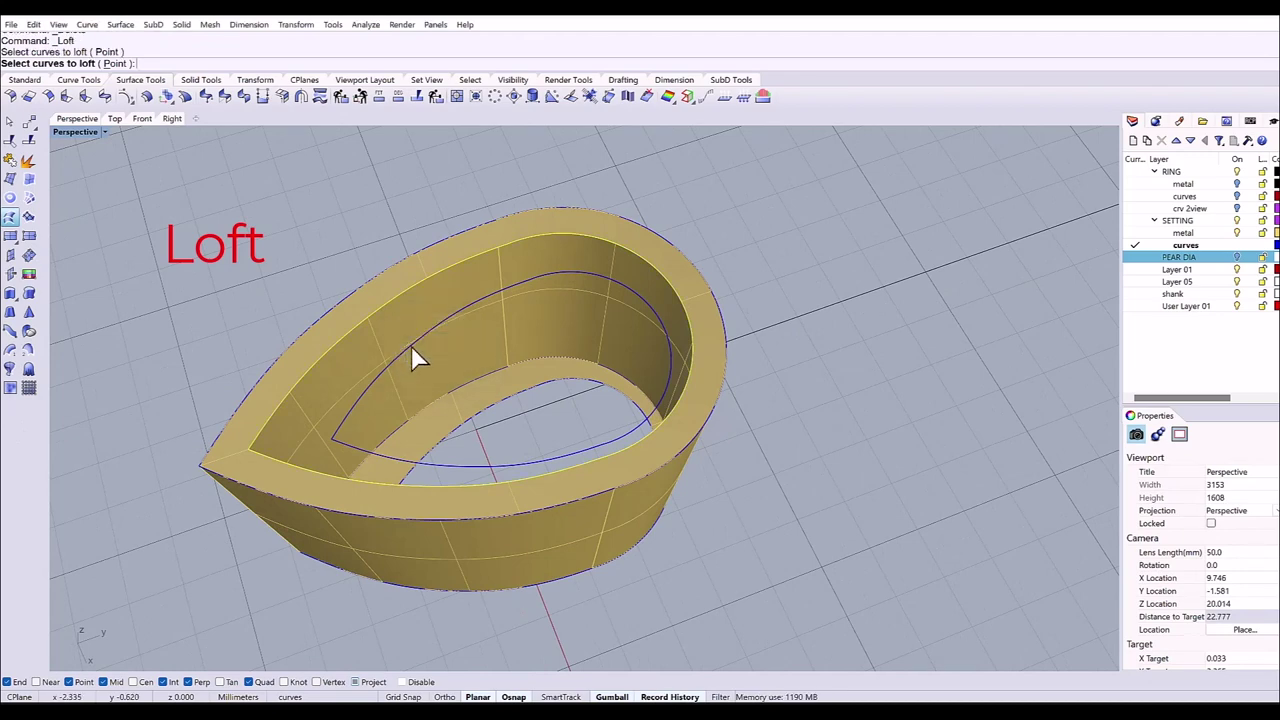
click(457, 434)
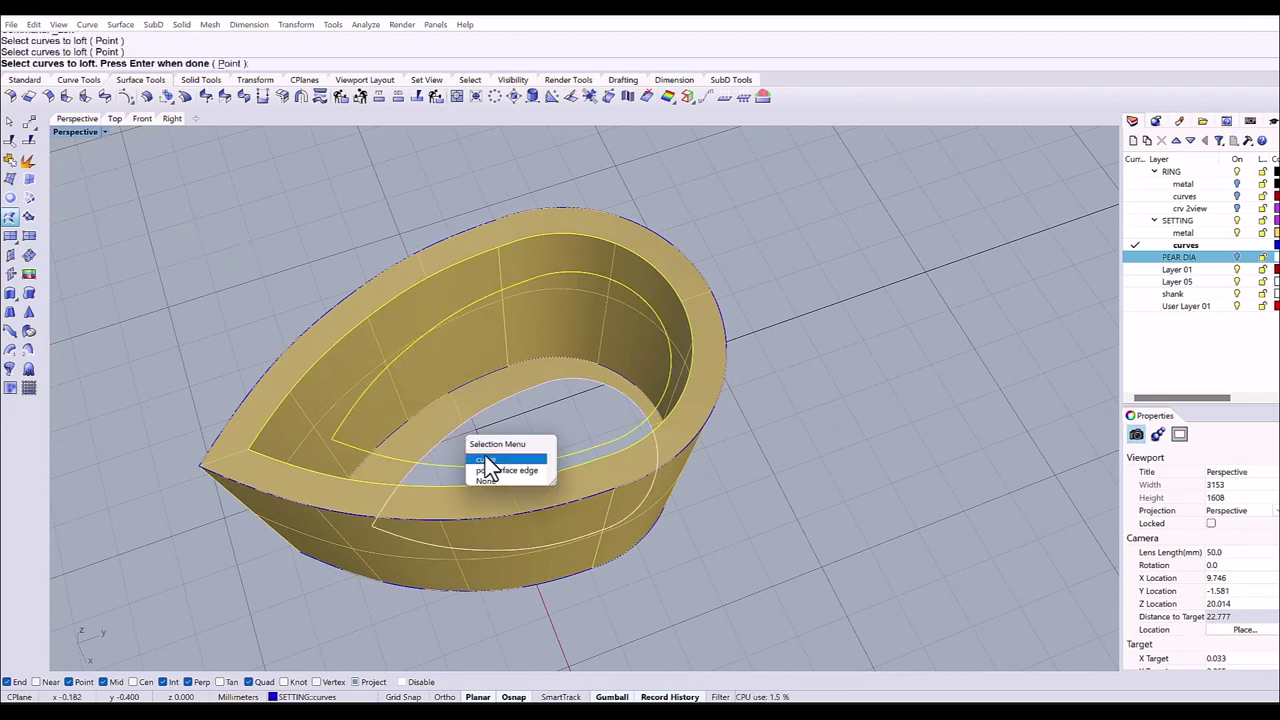
click(487, 460)
key(Return)
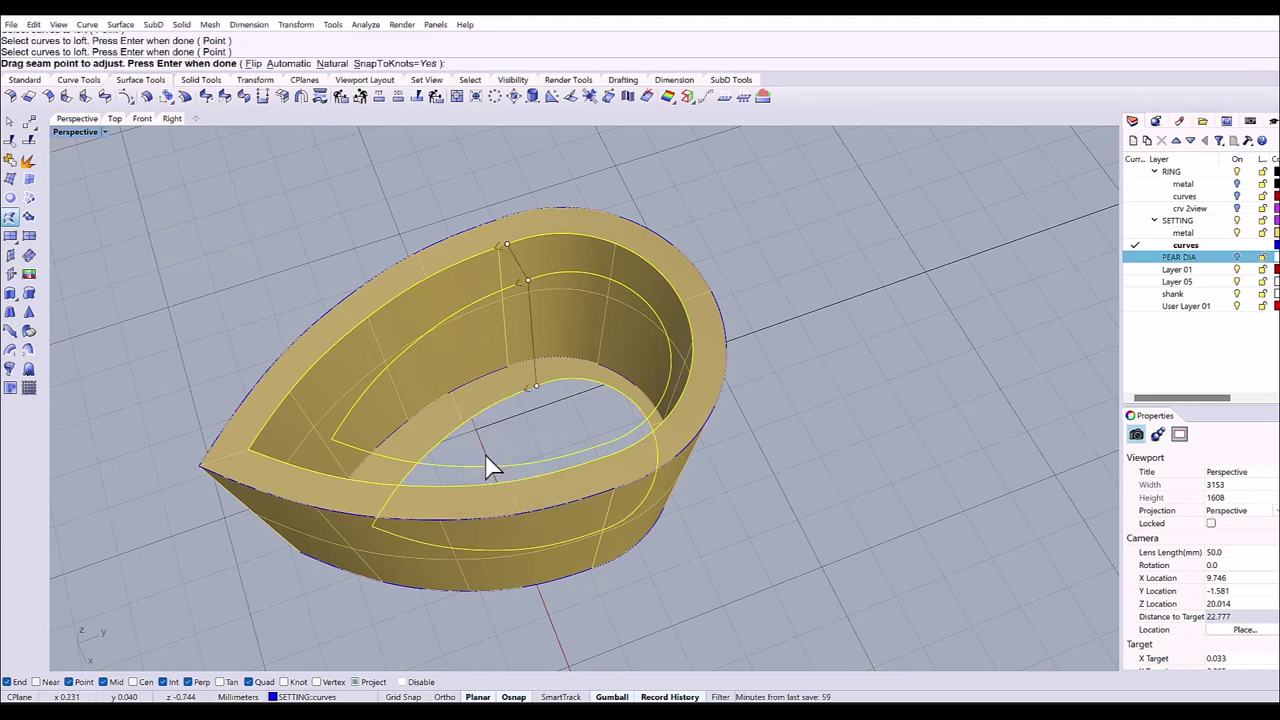
click(508, 245)
click(251, 454)
drag(530, 284, 331, 438)
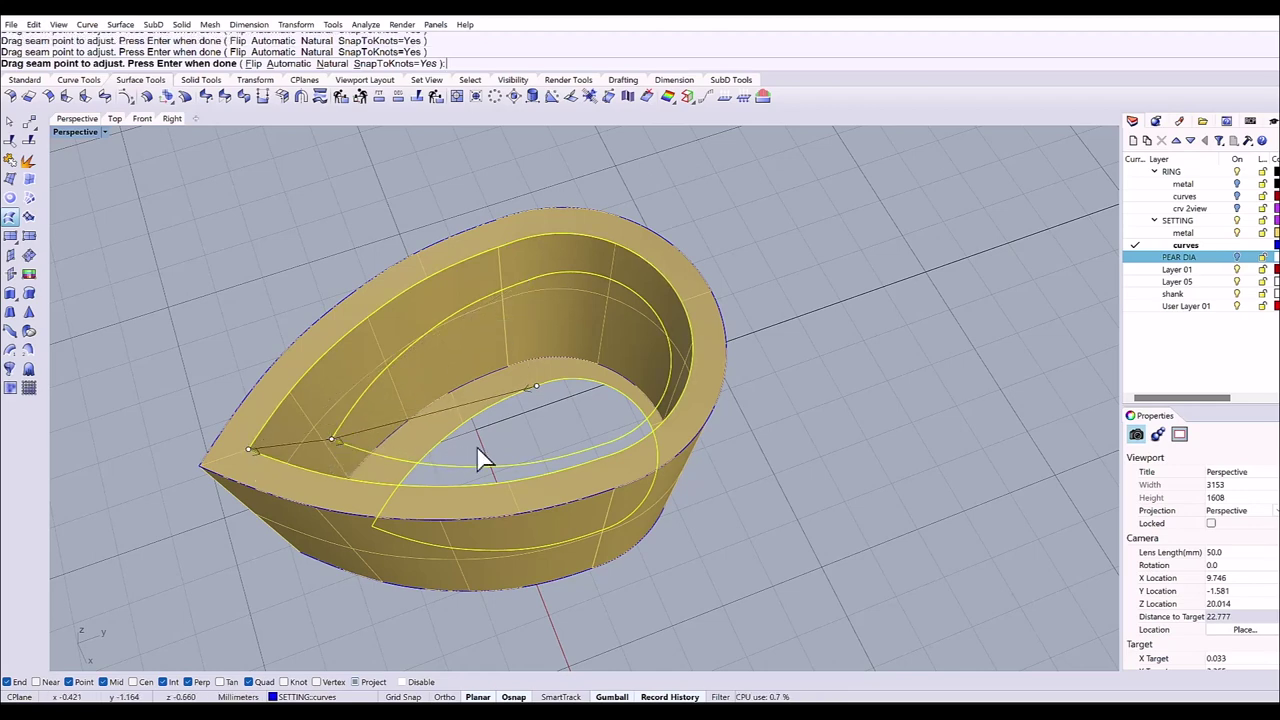
drag(536, 392, 371, 525)
key(Return)
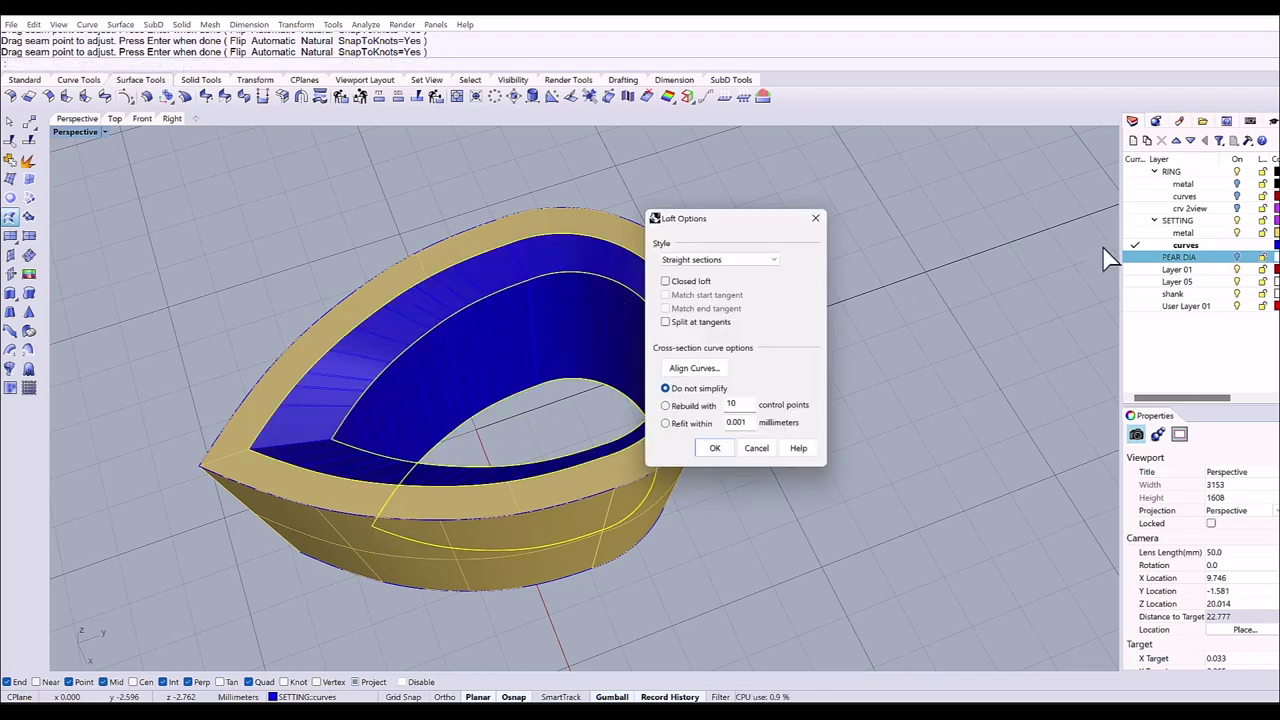
click(1136, 232)
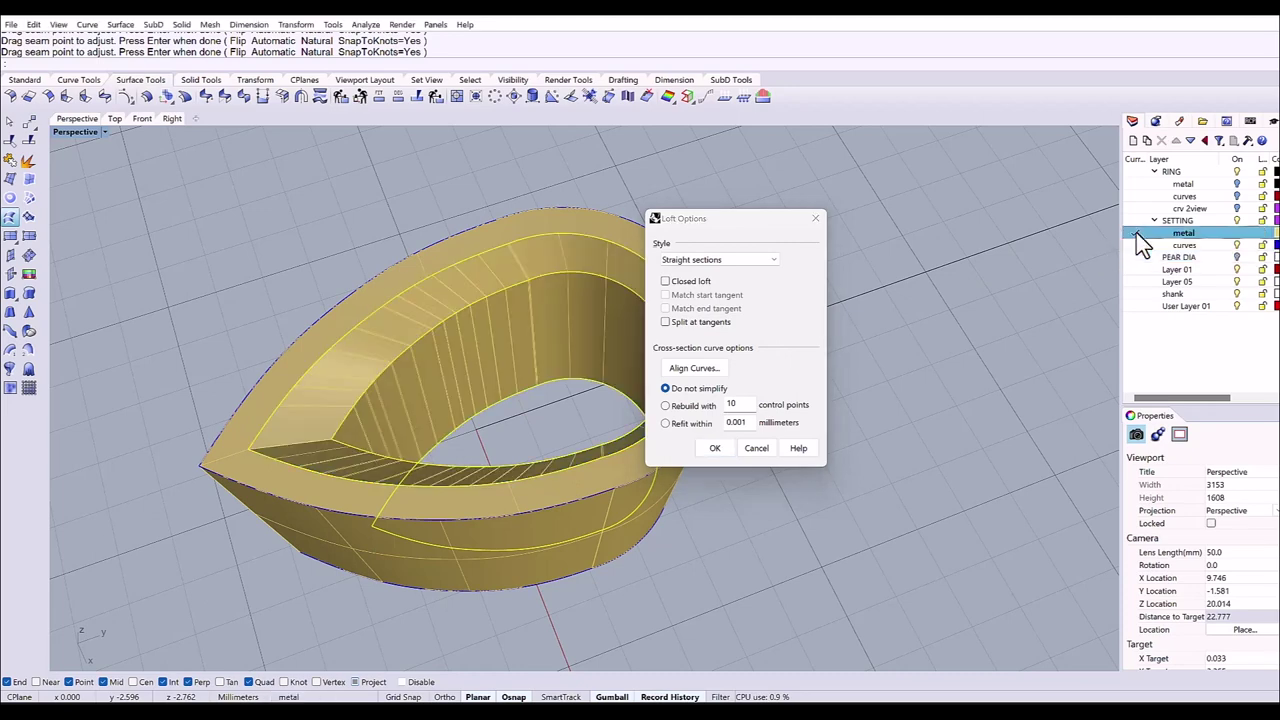
click(715, 450)
Join the seat wall and setting pieces into one closed polysurface.
right_drag(660, 443, 900, 420)
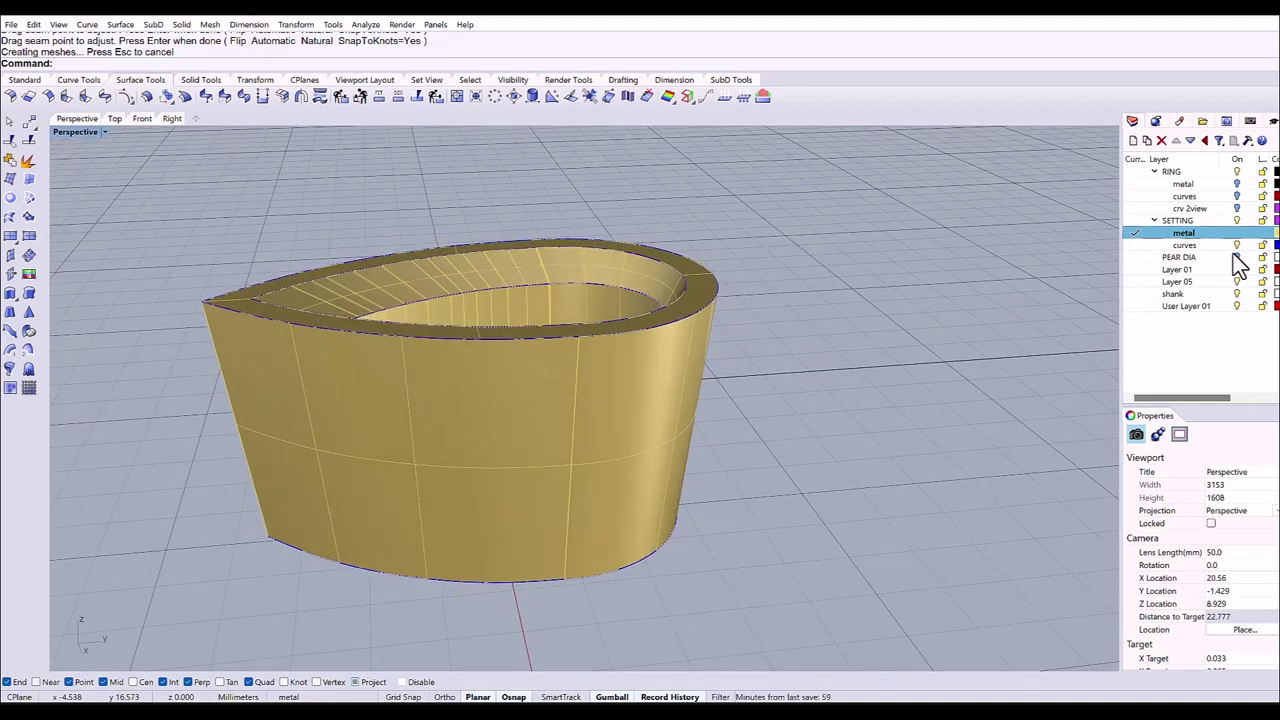
click(1190, 245)
click(10, 162)
click(118, 165)
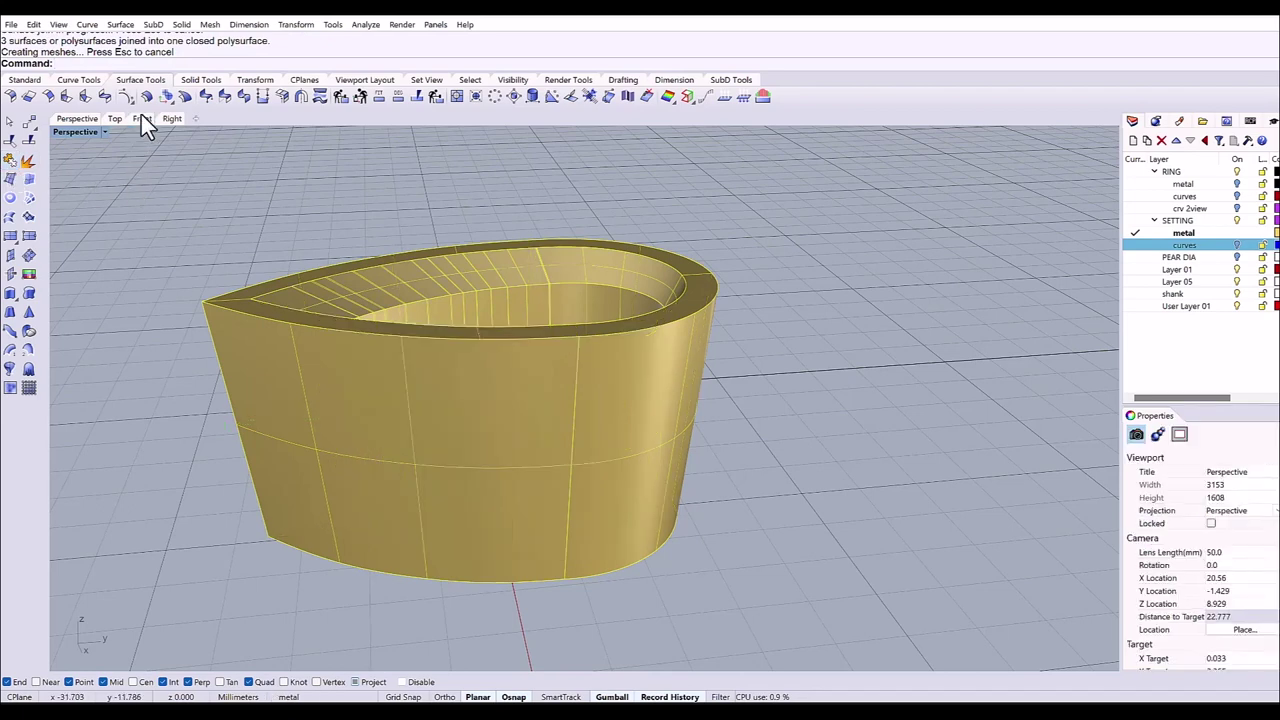
key(ctrl+F1)
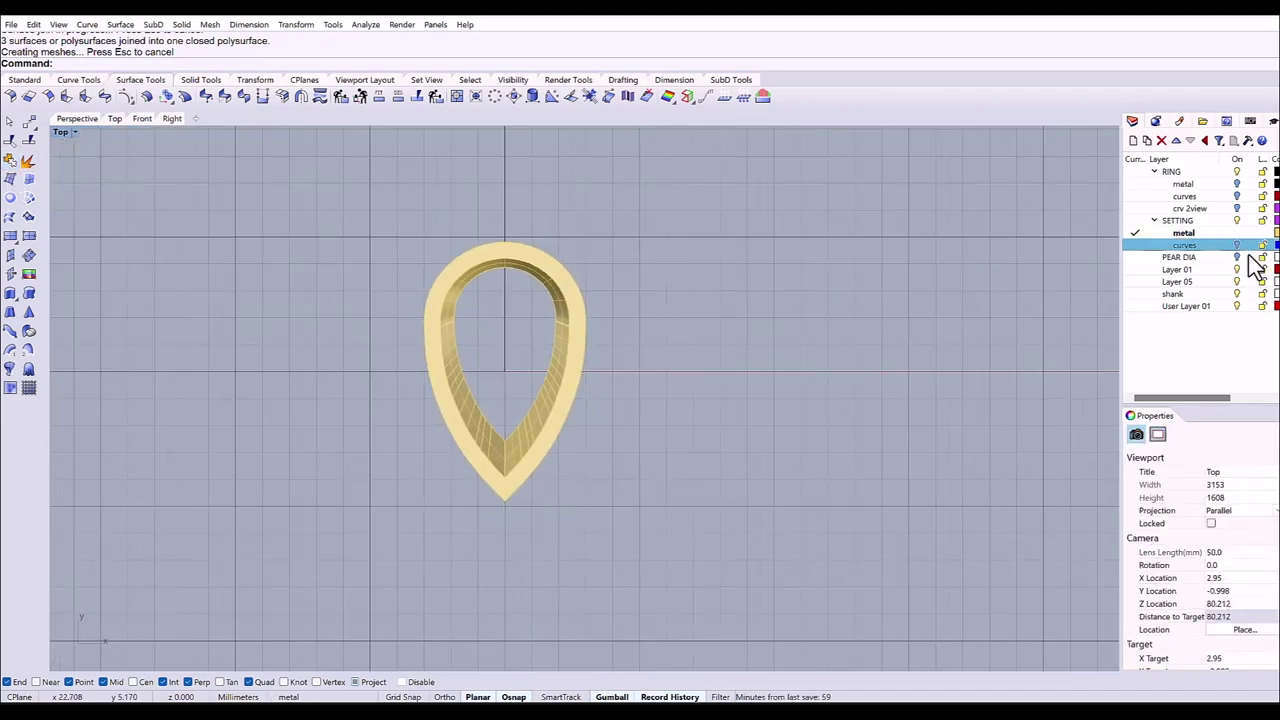
Show the PEAR DIA gem and draw a 1.4 × 1.4 mm box from the stone's tip, setting its height in Perspective.
click(1238, 257)
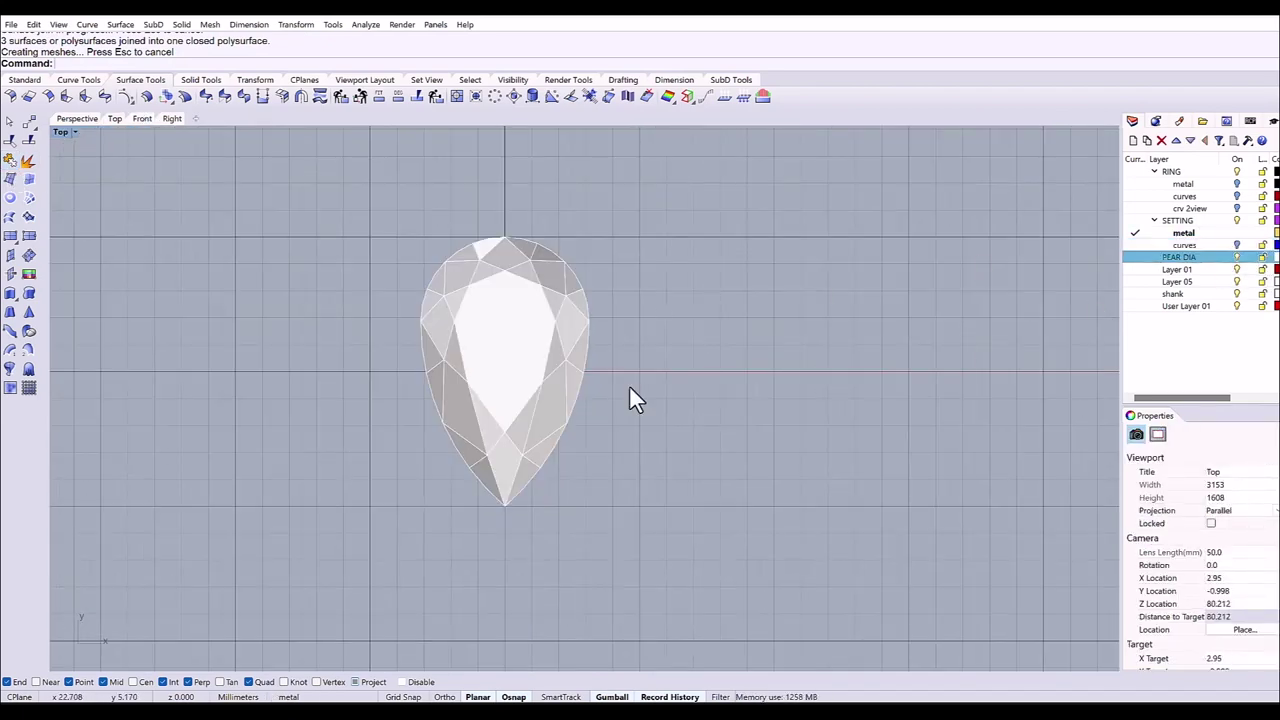
click(90, 119)
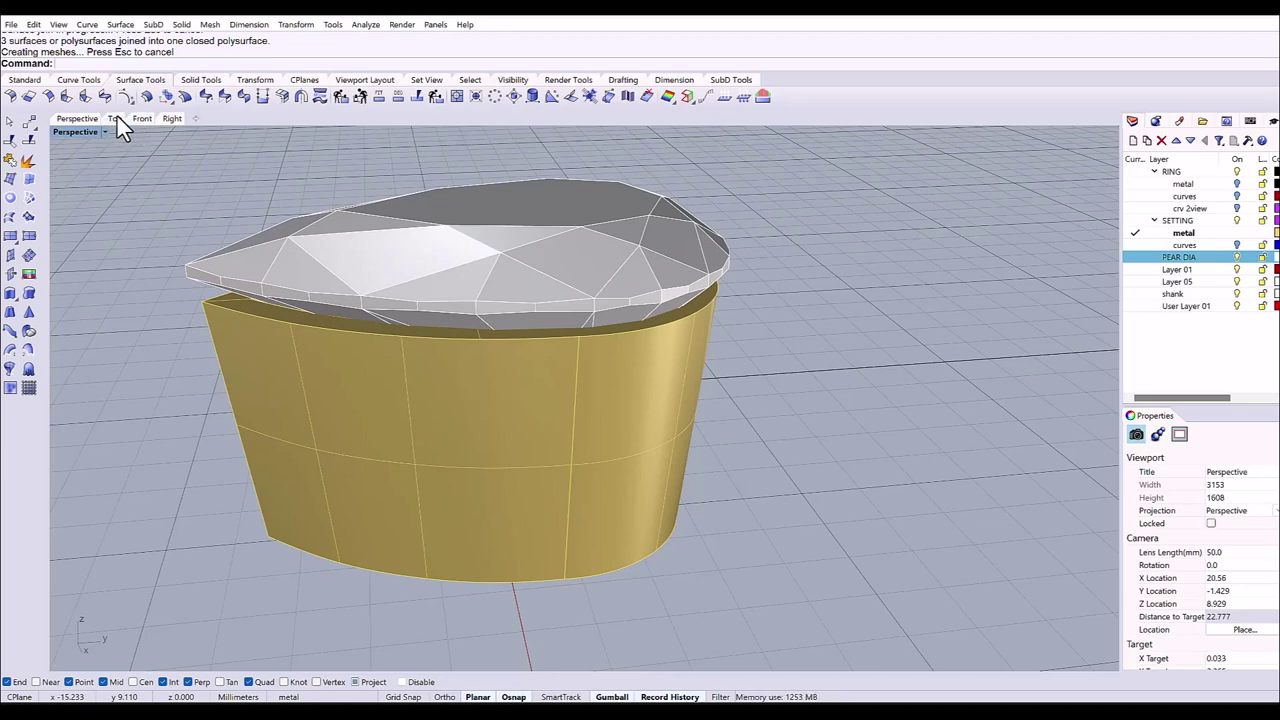
click(115, 119)
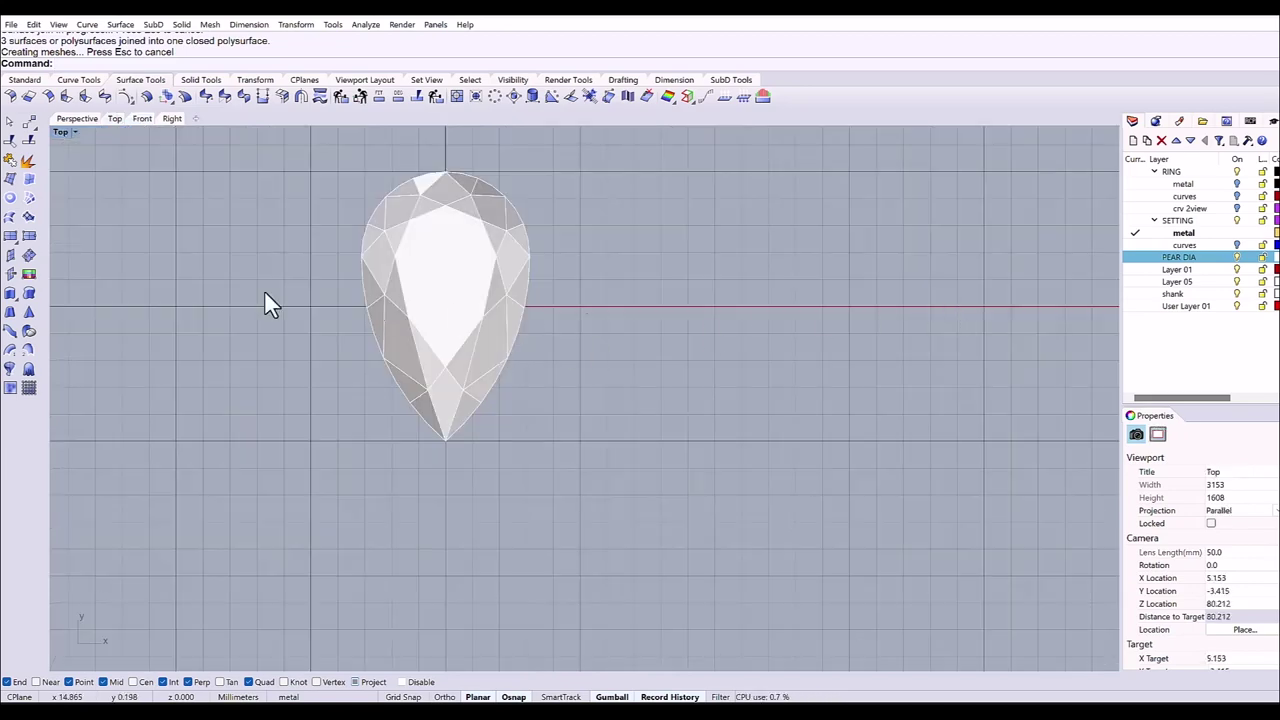
click(200, 80)
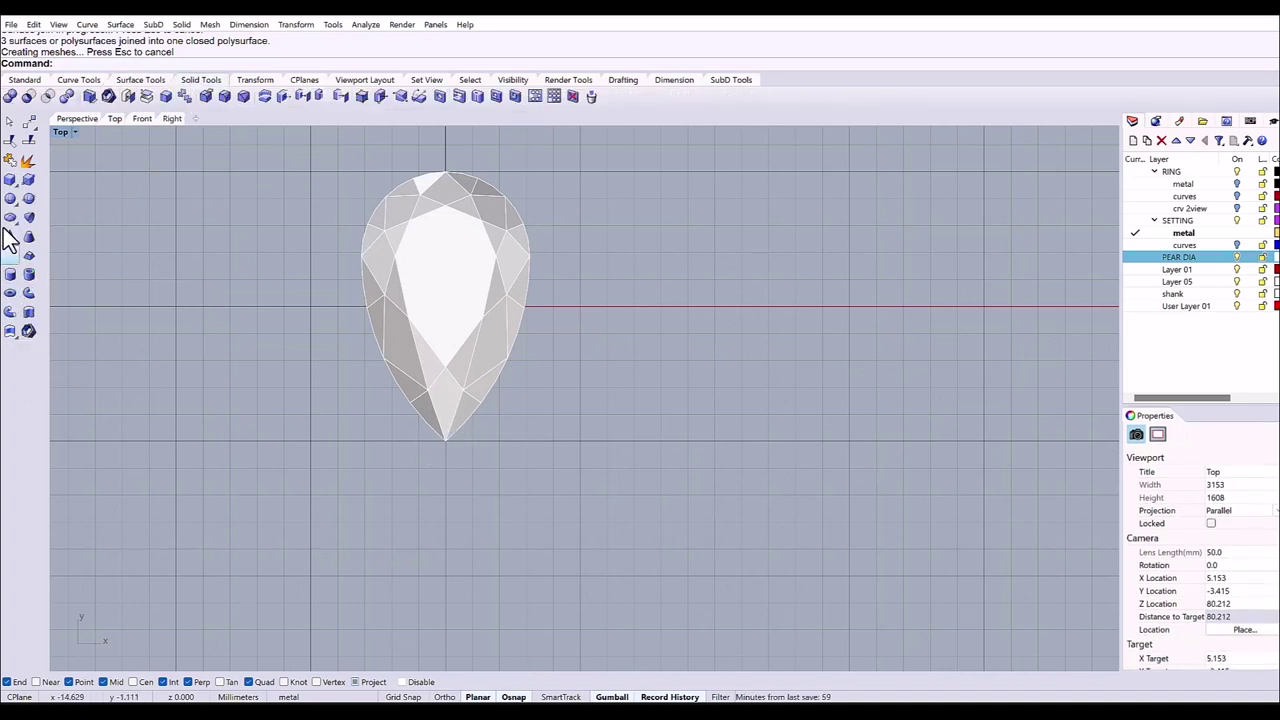
click(10, 180)
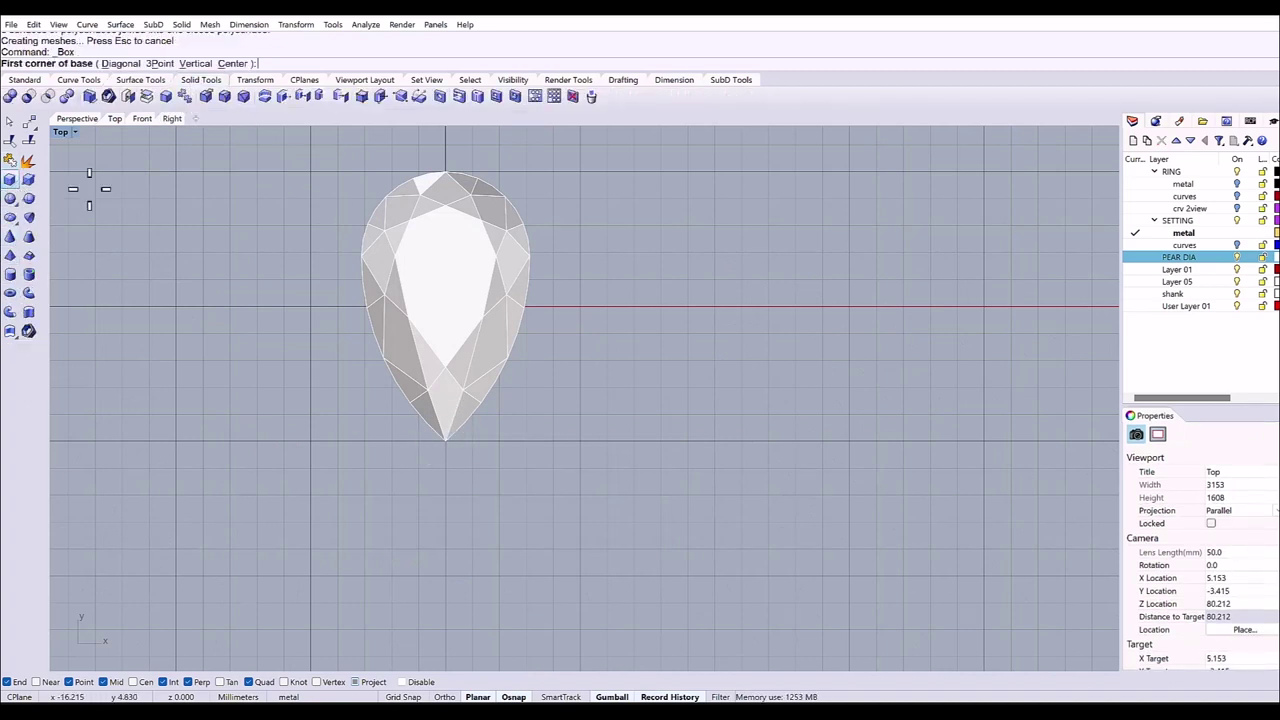
scroll(443, 434, up, 5)
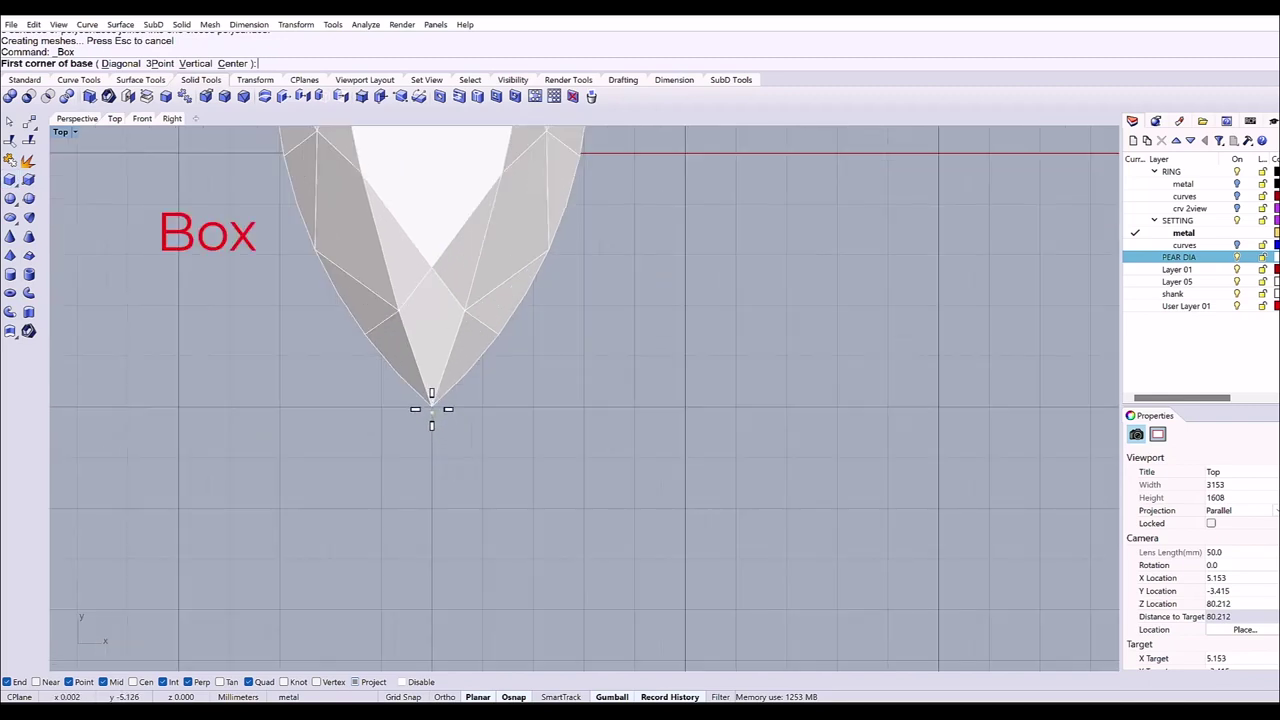
click(432, 412)
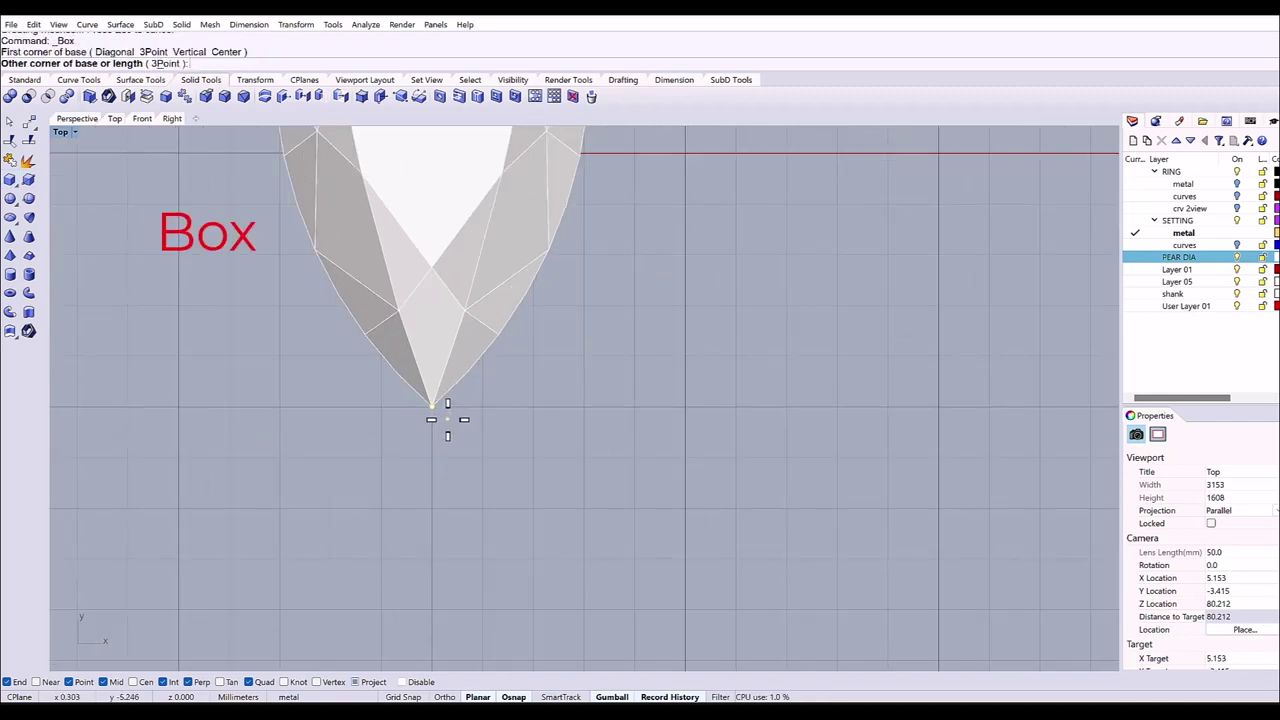
text(1.4)
key(Return)
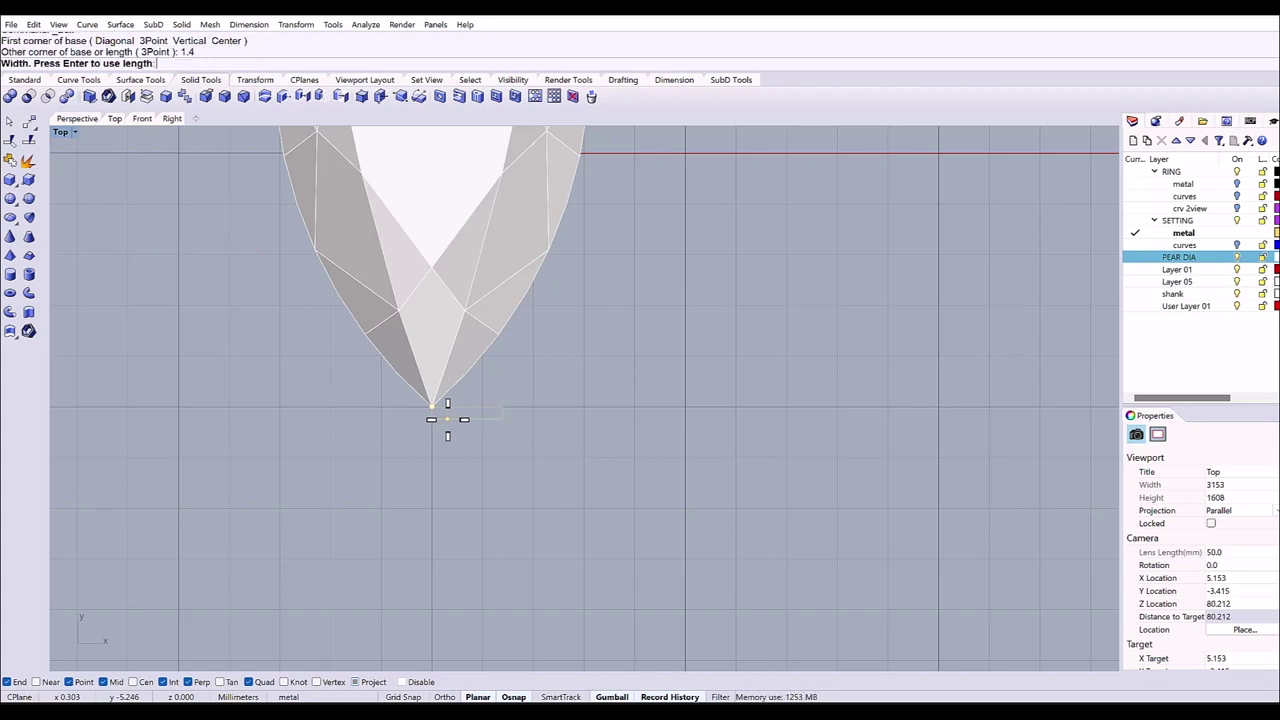
text(1.4)
key(Return)
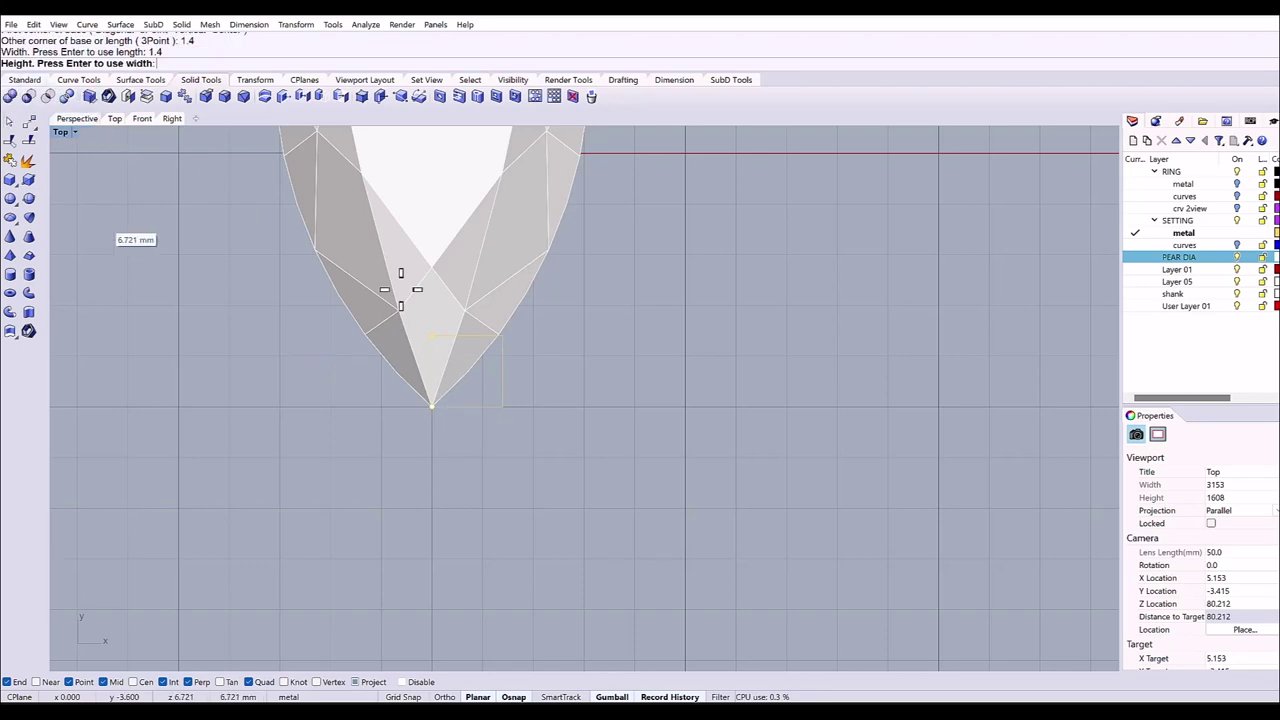
click(86, 119)
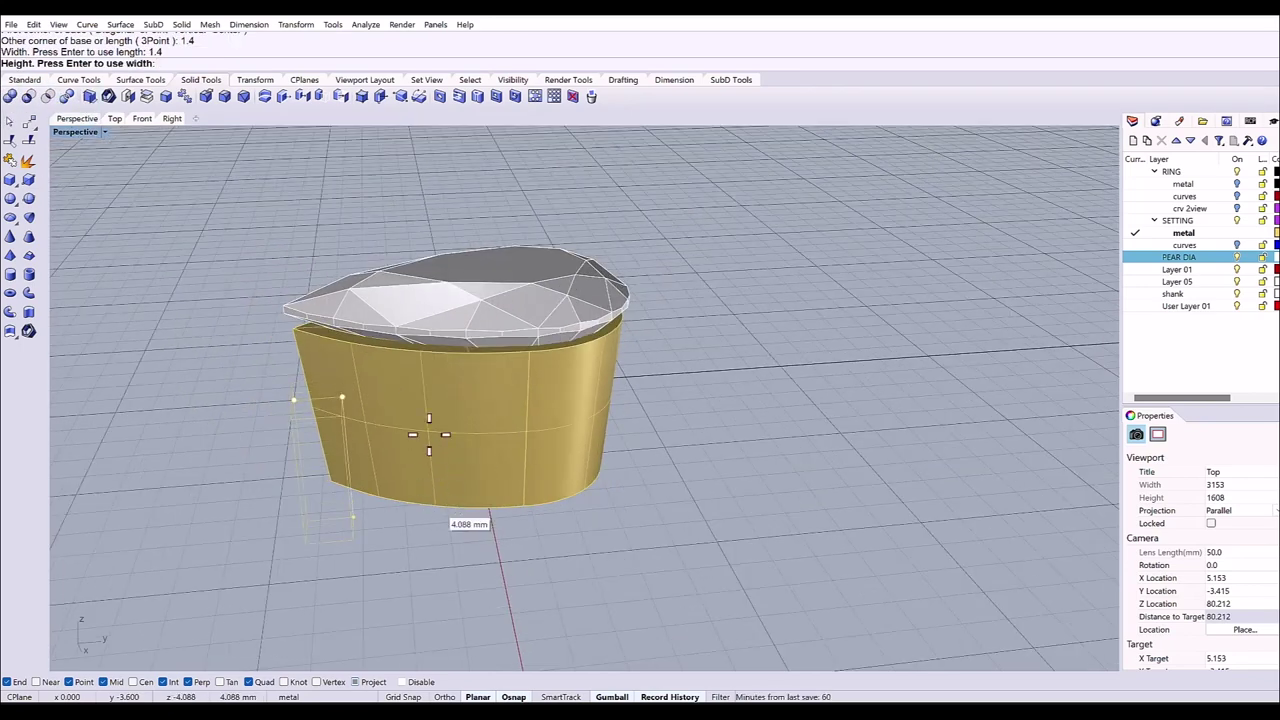
click(389, 173)
Lower the block beneath the stone and stretch it taller in the Right view.
click(309, 222)
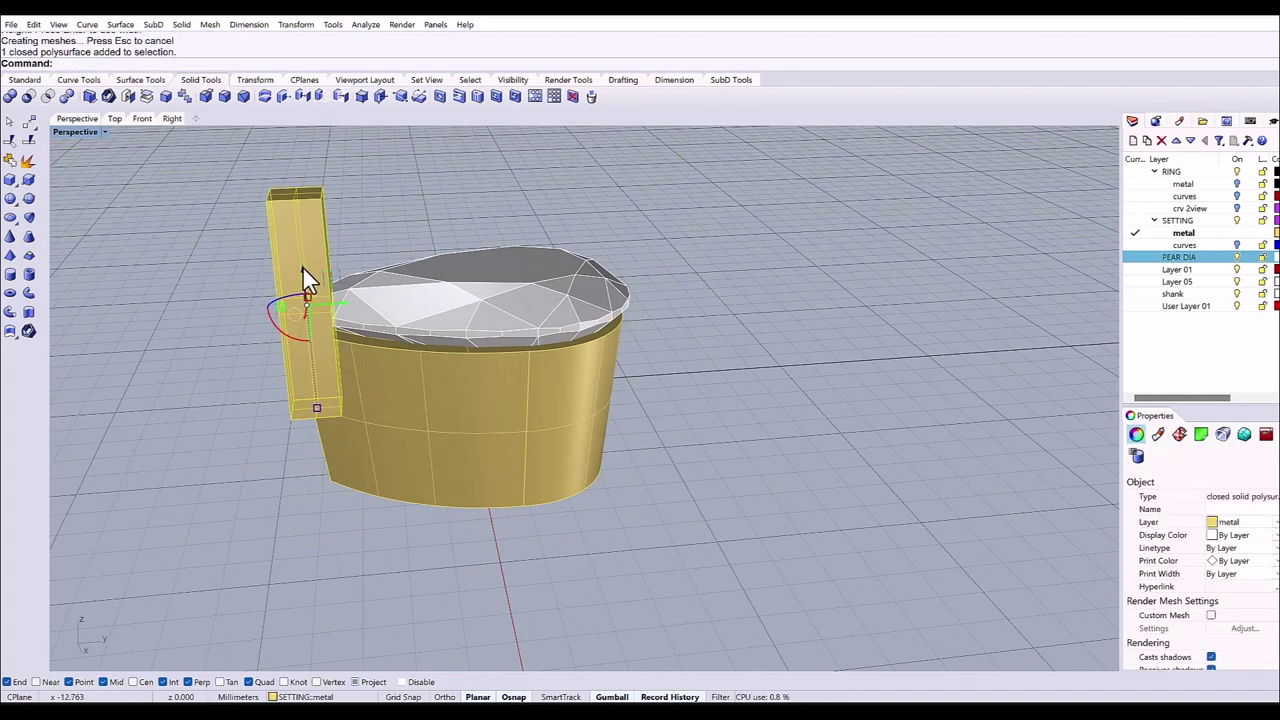
drag(306, 277, 298, 320)
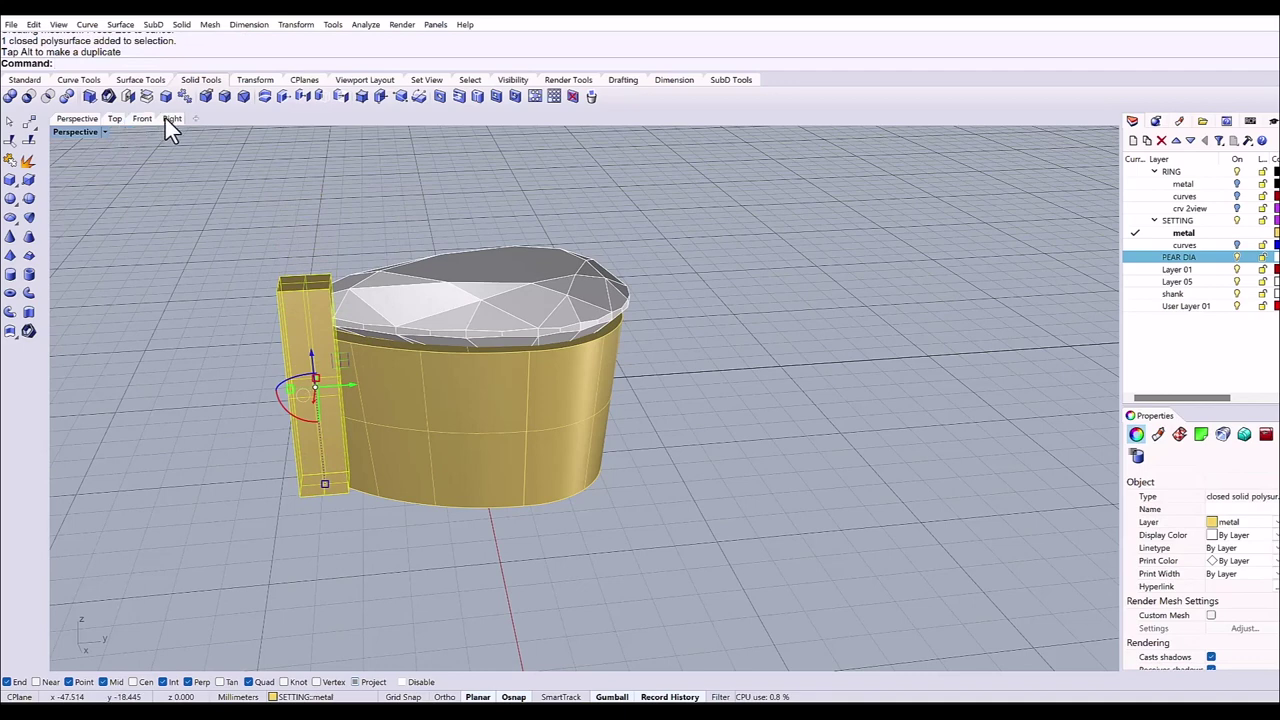
key(ctrl+F3)
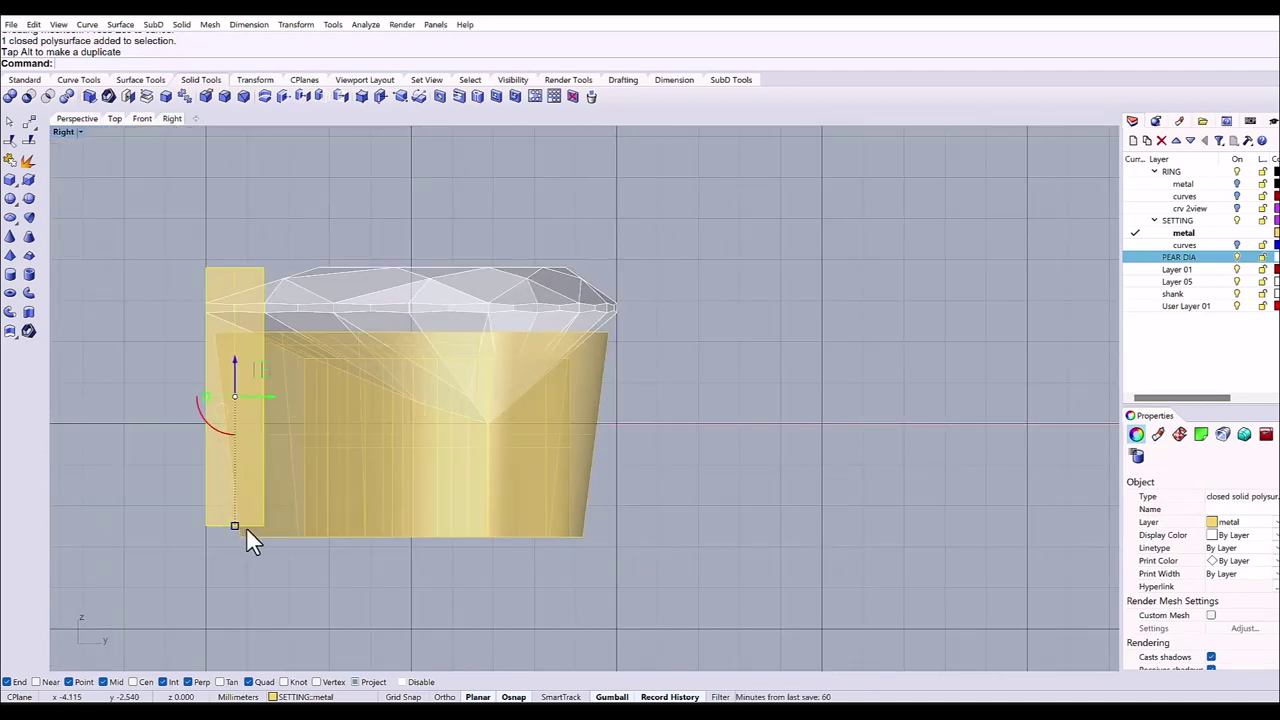
drag(233, 526, 234, 548)
drag(237, 361, 234, 392)
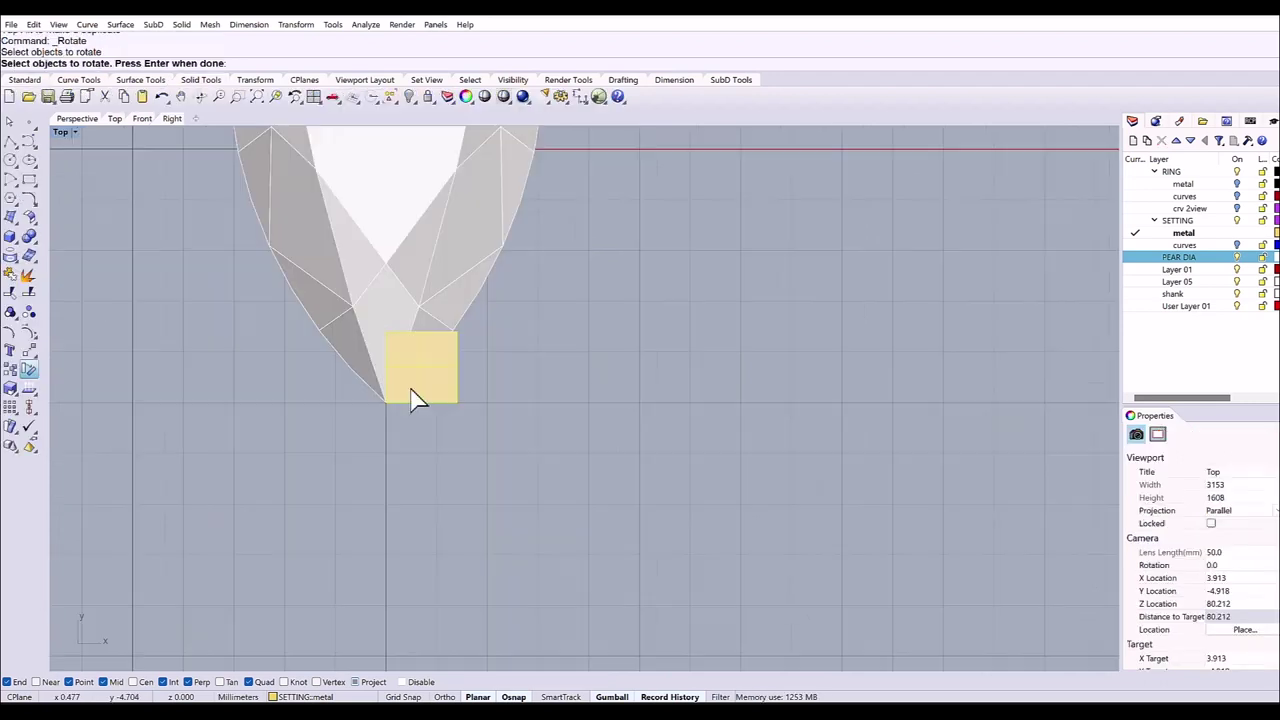
Rotate the block 45° about the stone's tip into a diamond and Alt-drag a copy upward.
key(Return)
click(386, 405)
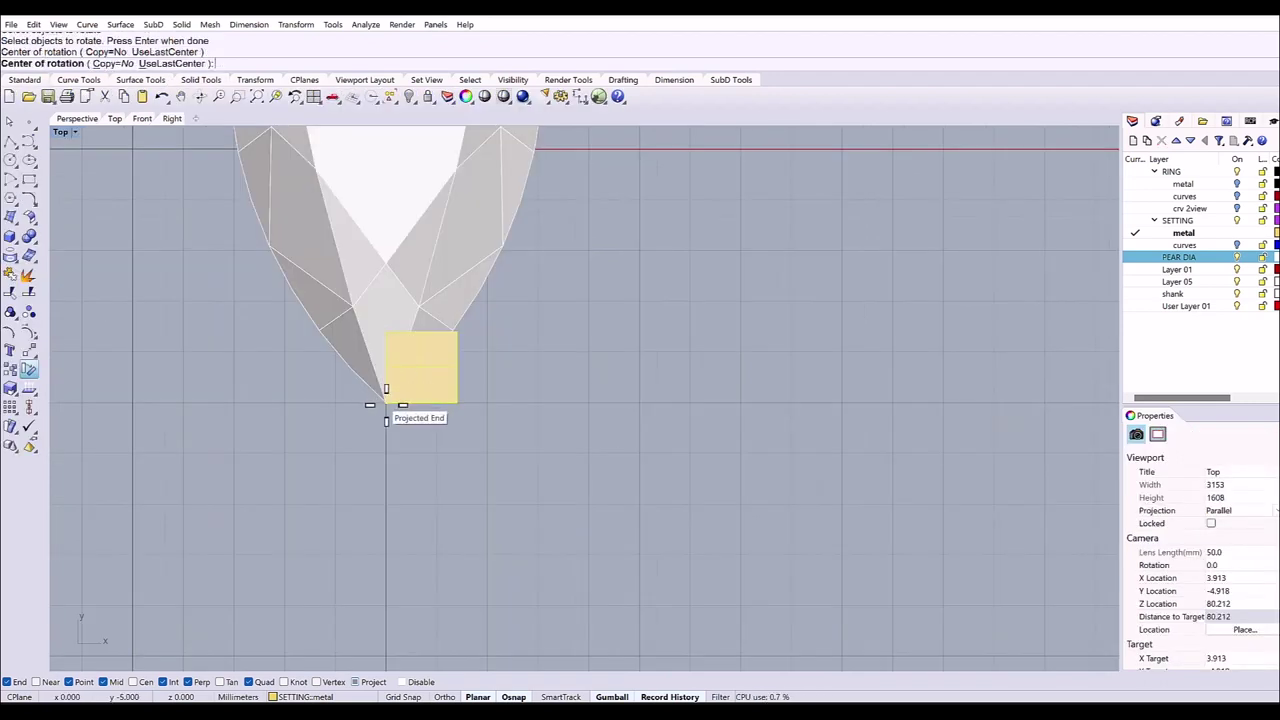
scroll(456, 339, up, 3)
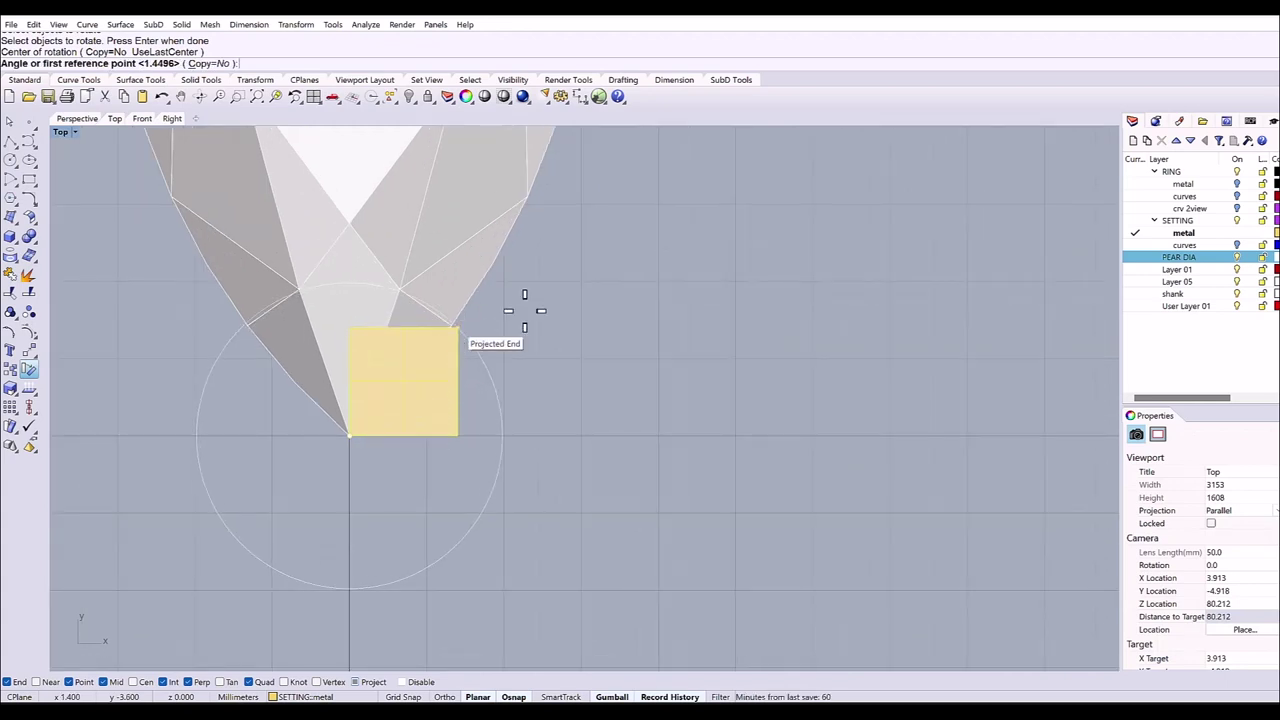
click(459, 327)
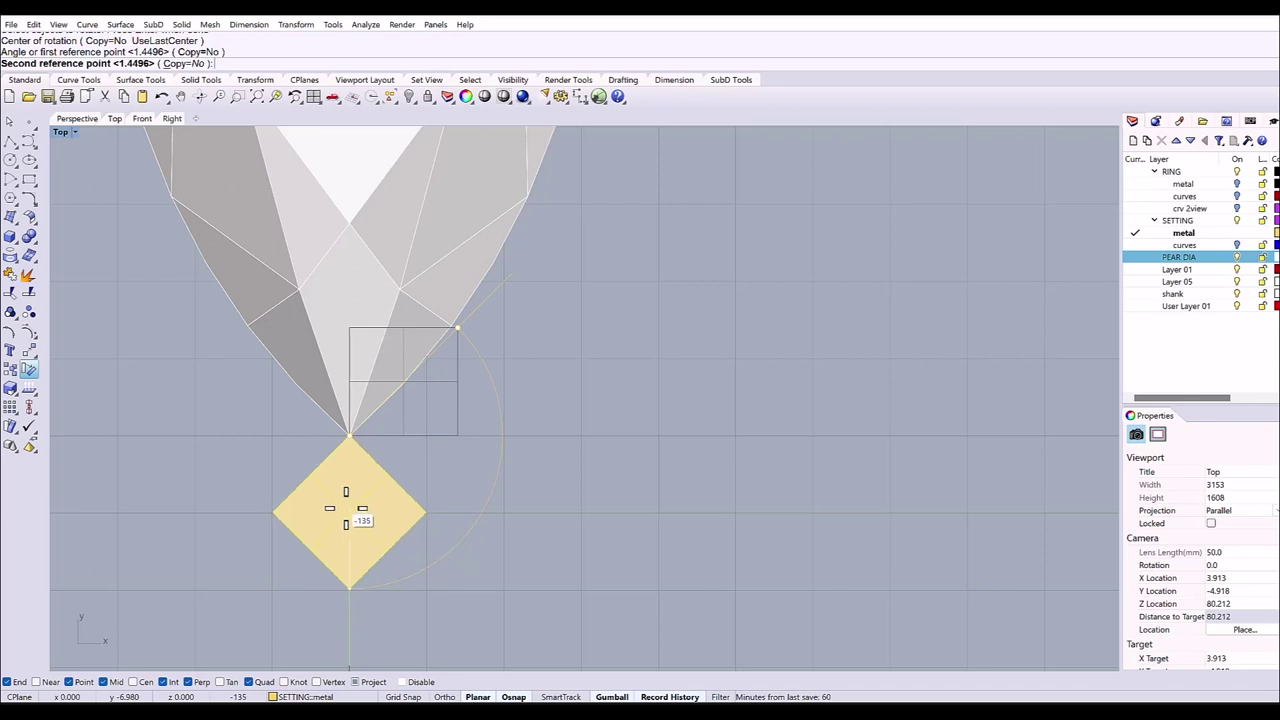
click(349, 513)
click(363, 500)
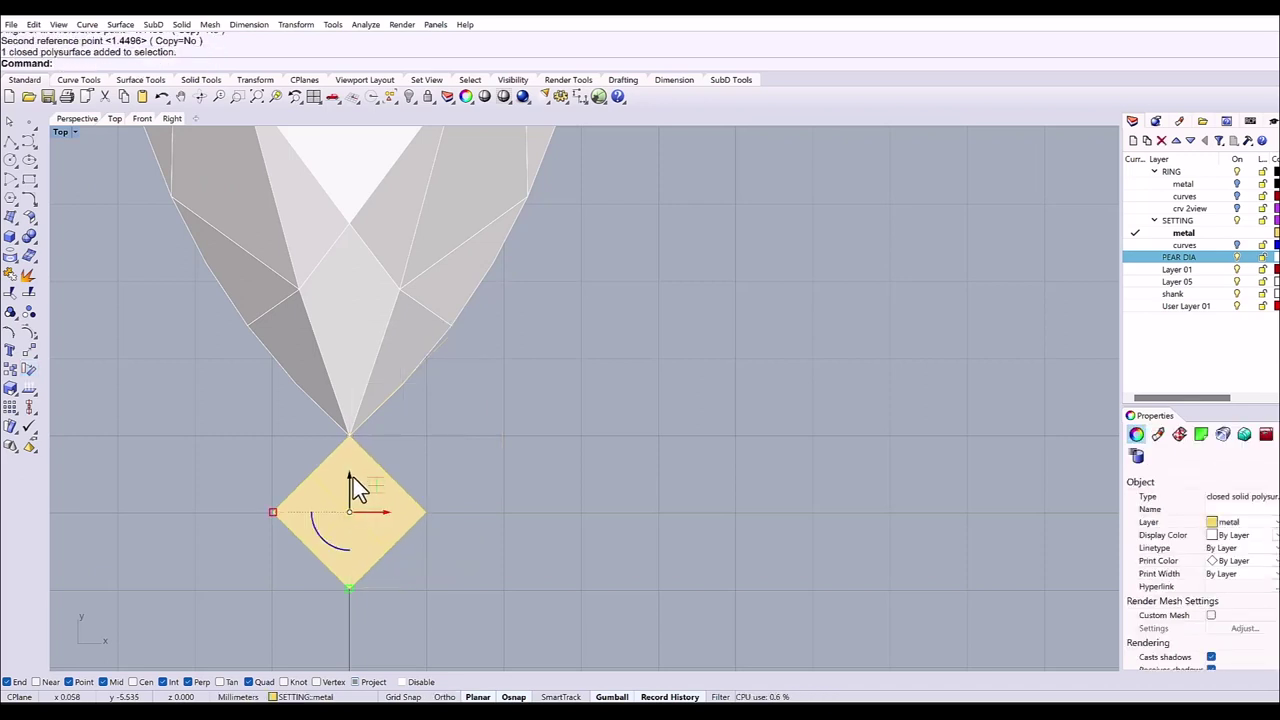
drag(352, 477, 359, 314)
key(alt)
click(204, 383)
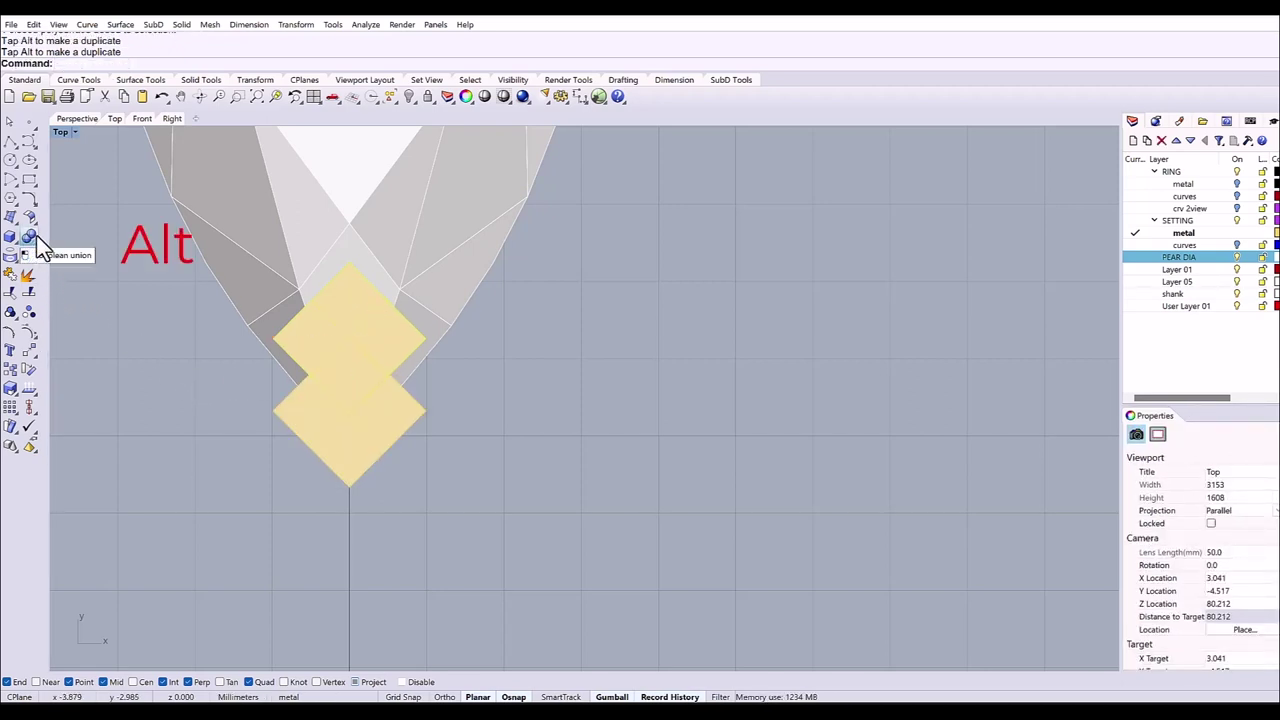
Boolean-difference the upper diamond from the lower one to leave a V-notched prong.
click(36, 240)
click(62, 241)
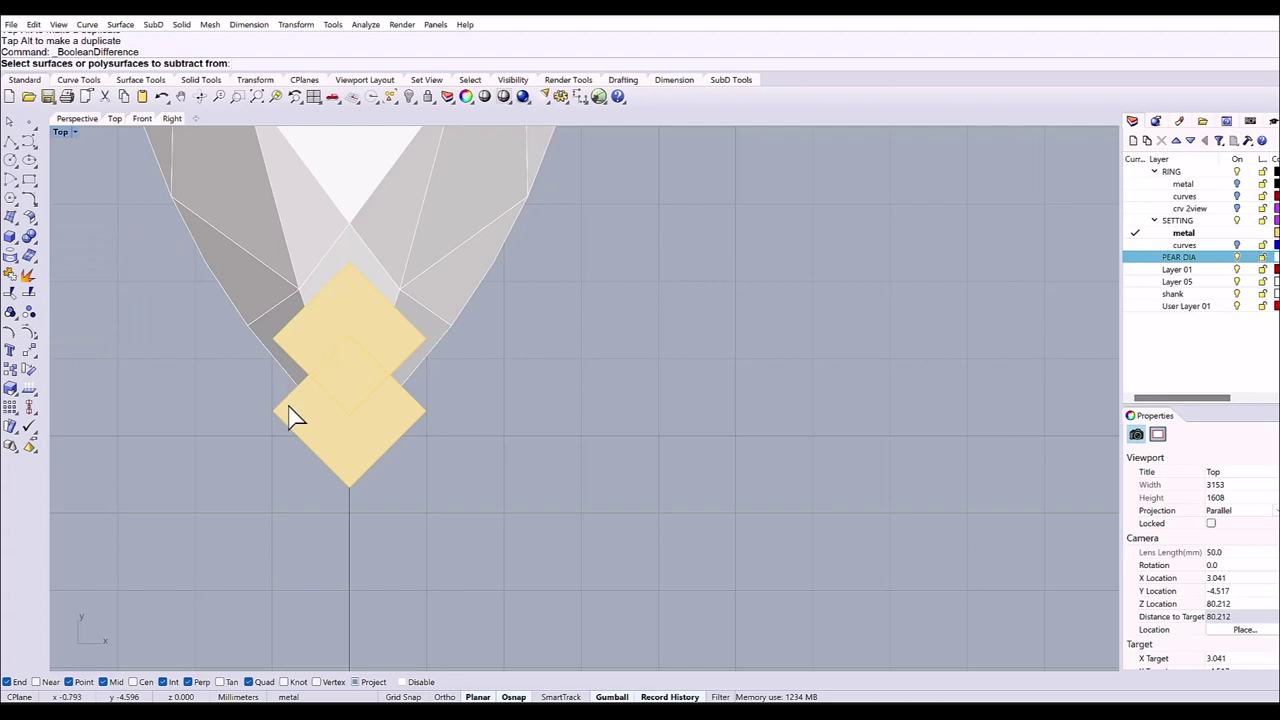
click(294, 411)
key(Return)
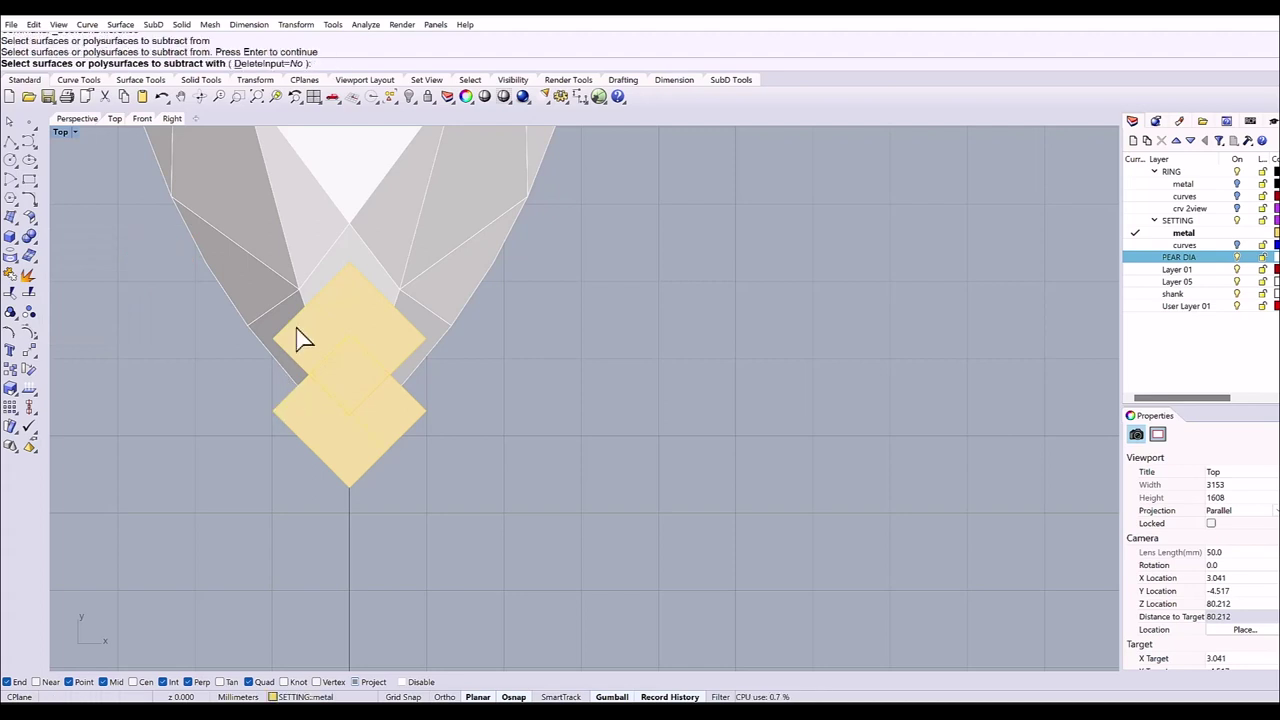
click(300, 337)
key(Return)
scroll(368, 354, down, 5)
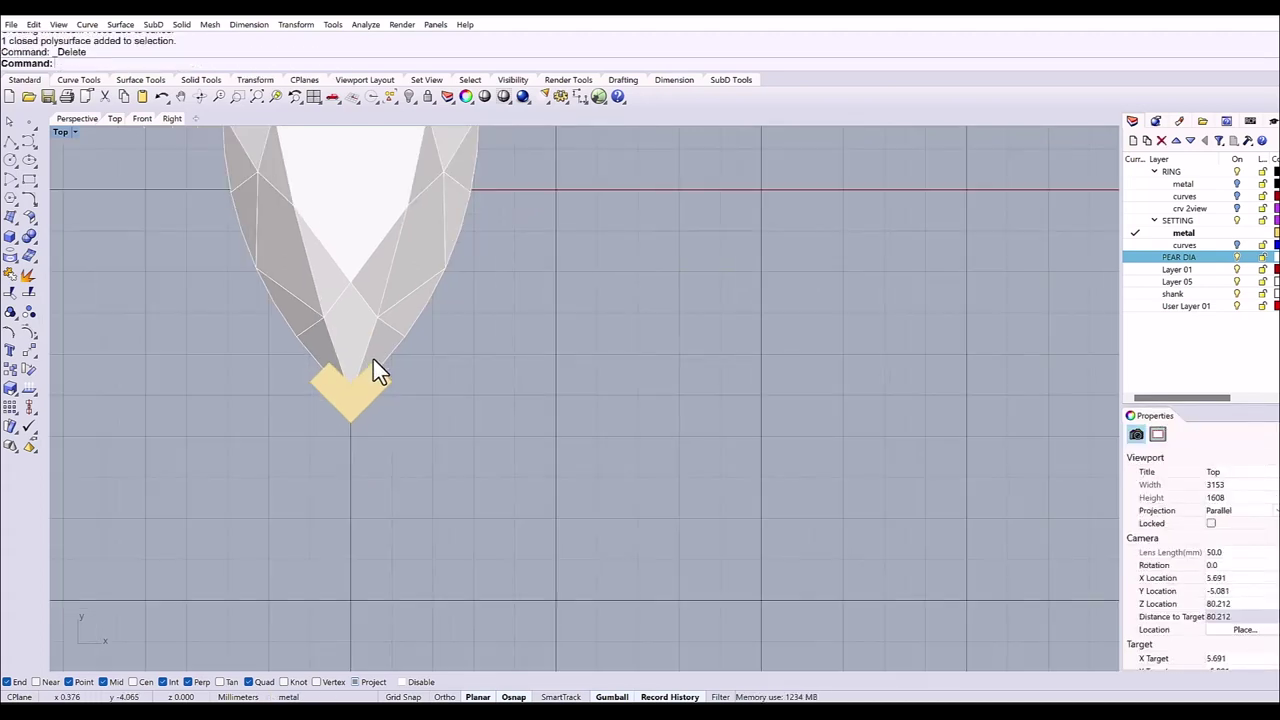
In the Right view, rotate the tip prong plate about its top corner so it leans along the basket.
click(170, 118)
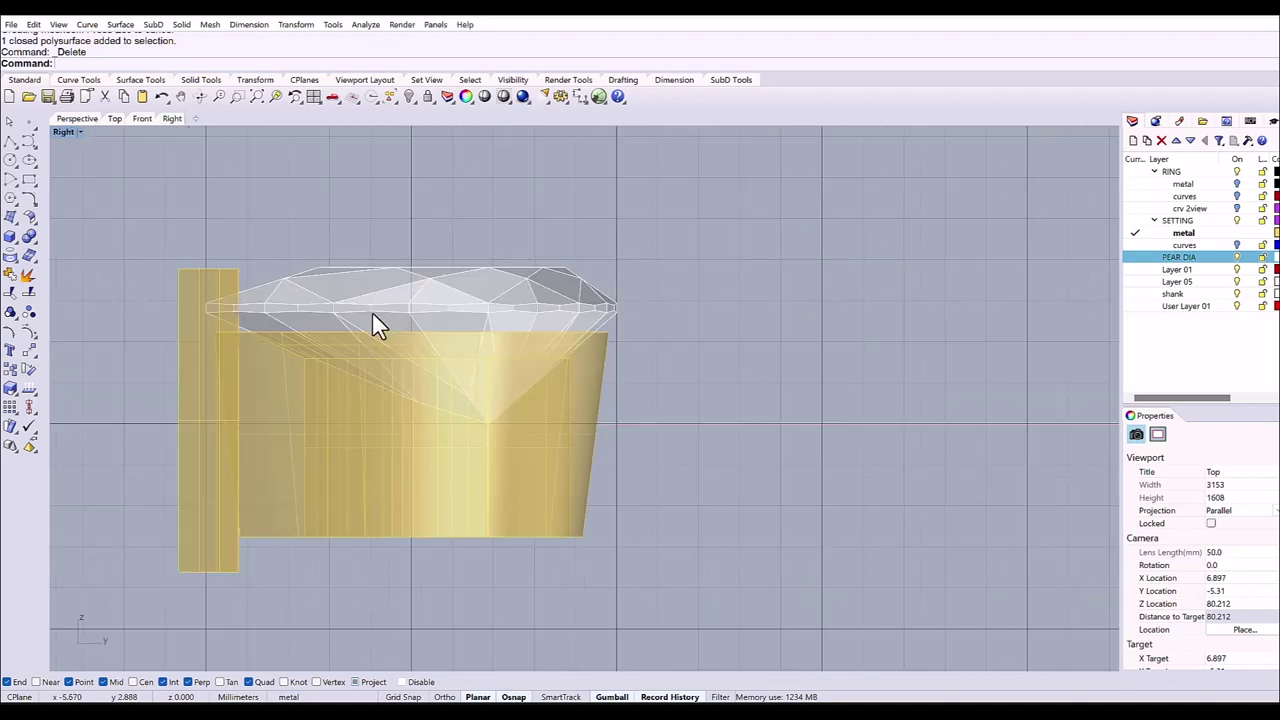
click(180, 352)
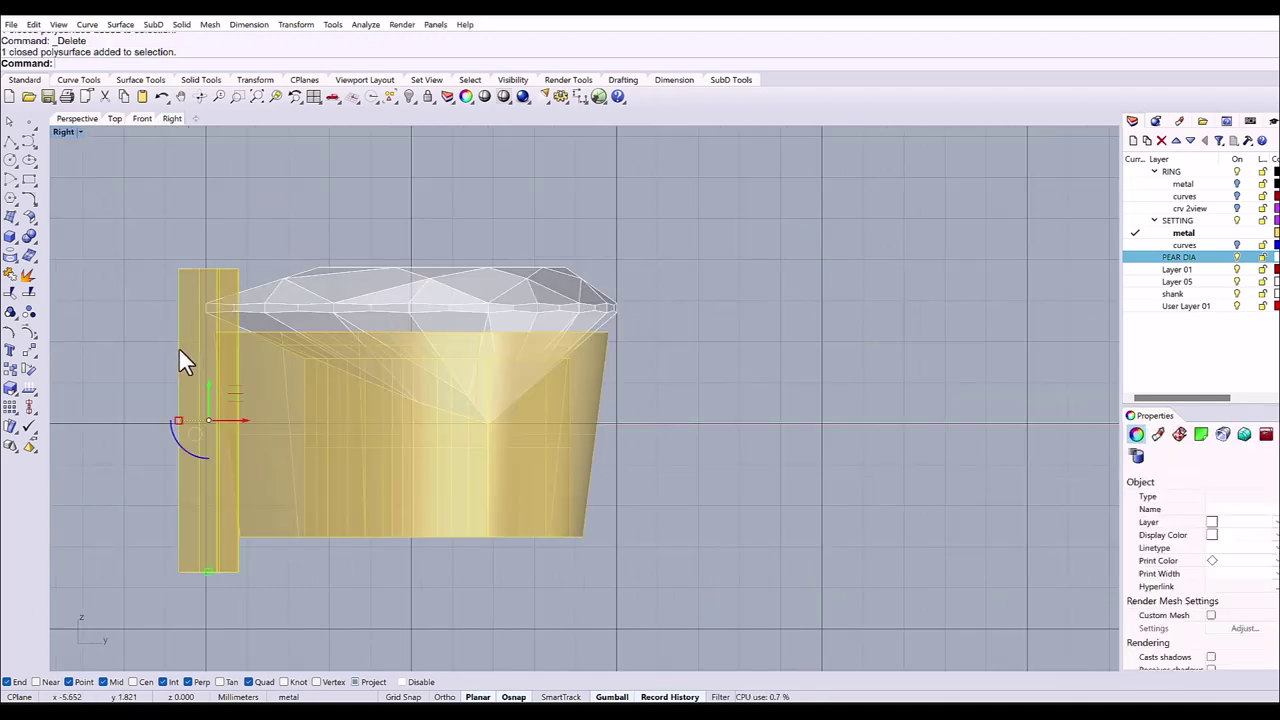
click(29, 368)
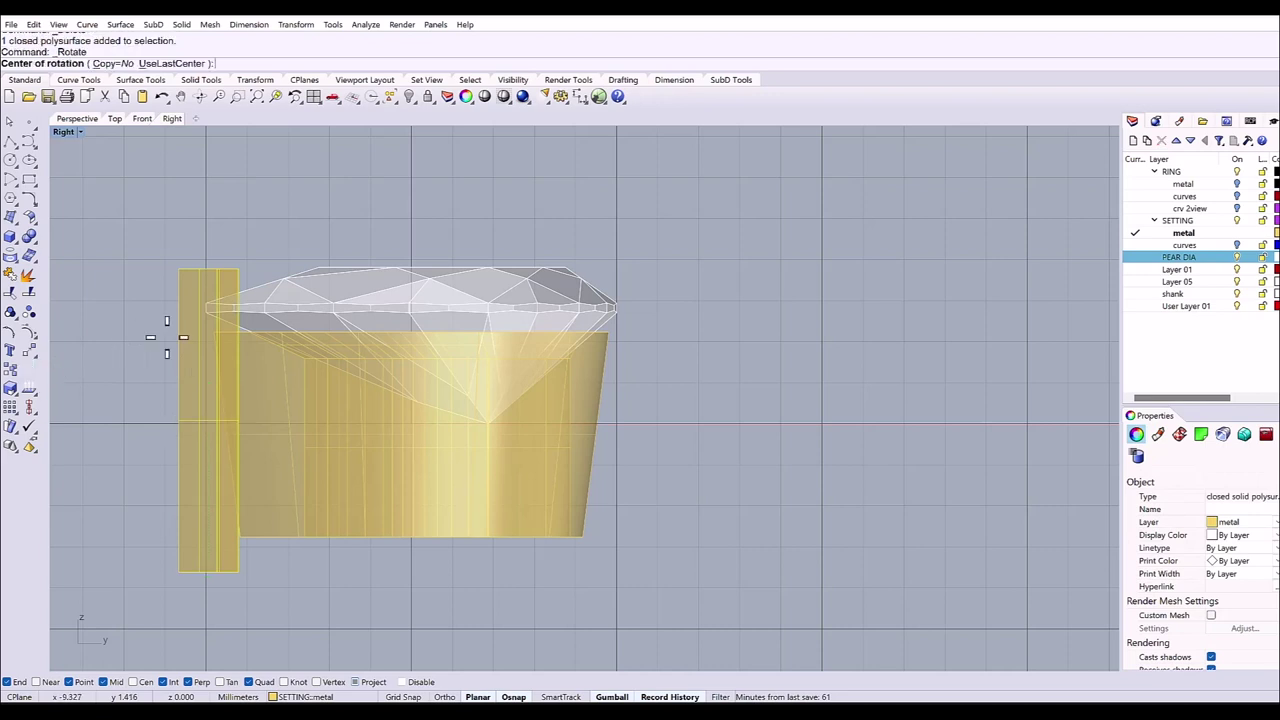
click(178, 269)
click(178, 572)
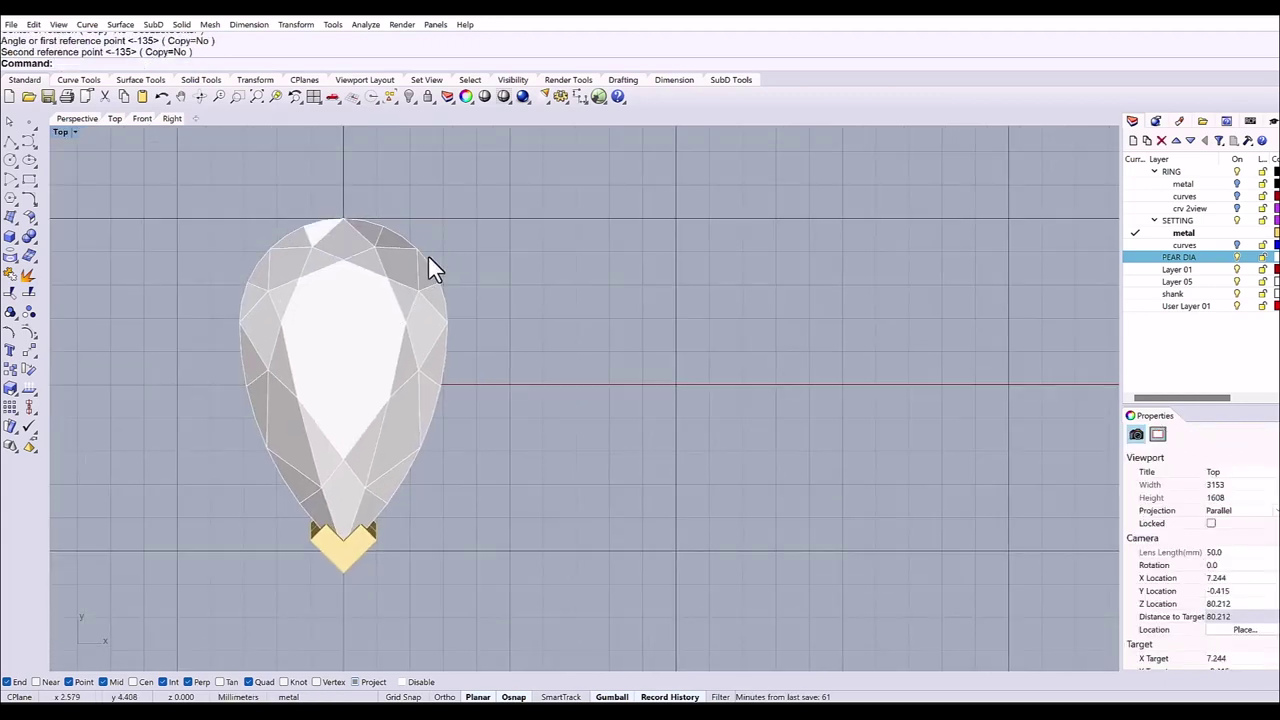
scroll(428, 256, up, 2)
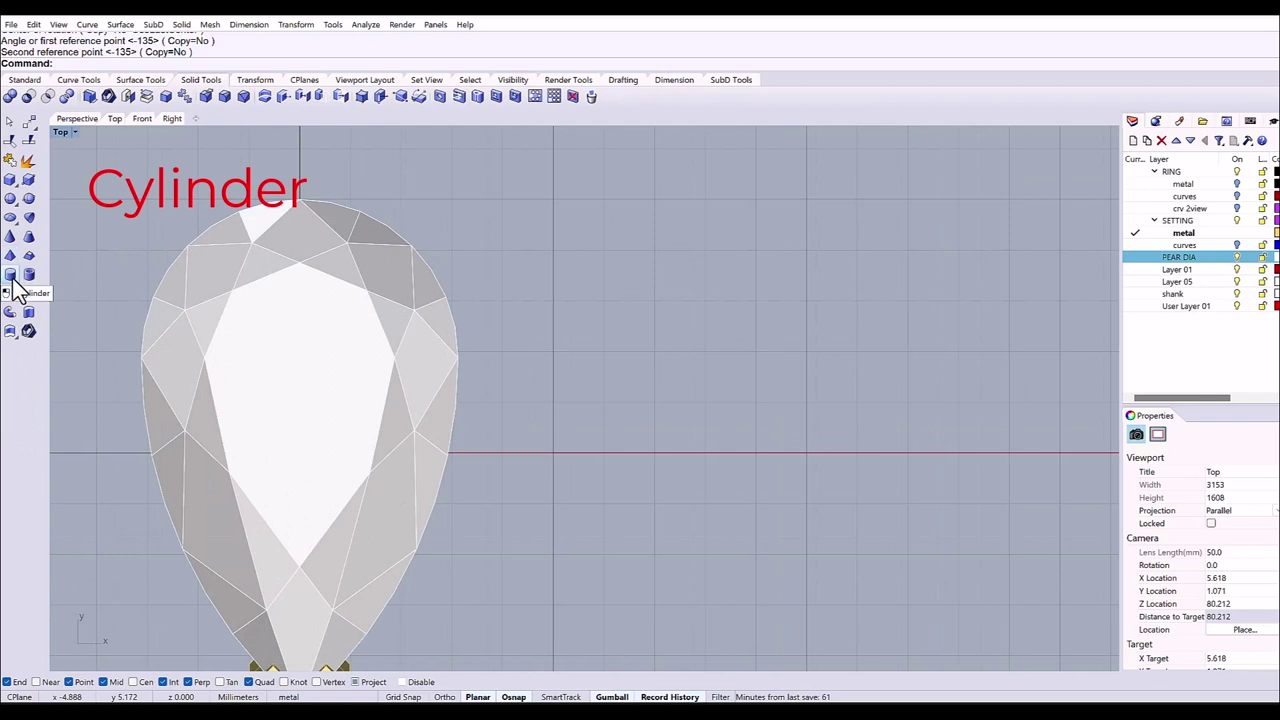
Create a 1.2 mm diameter cylinder at the pear's rounded end and lower it beside the basket wall.
click(13, 281)
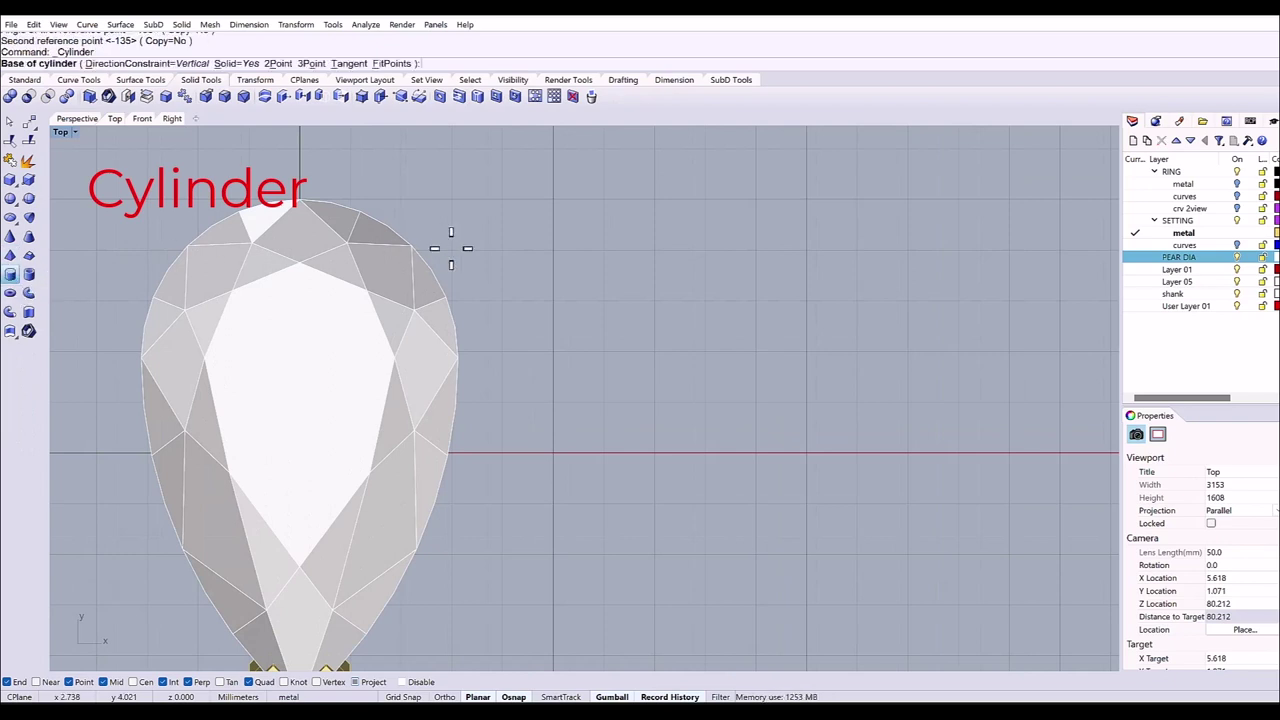
click(416, 246)
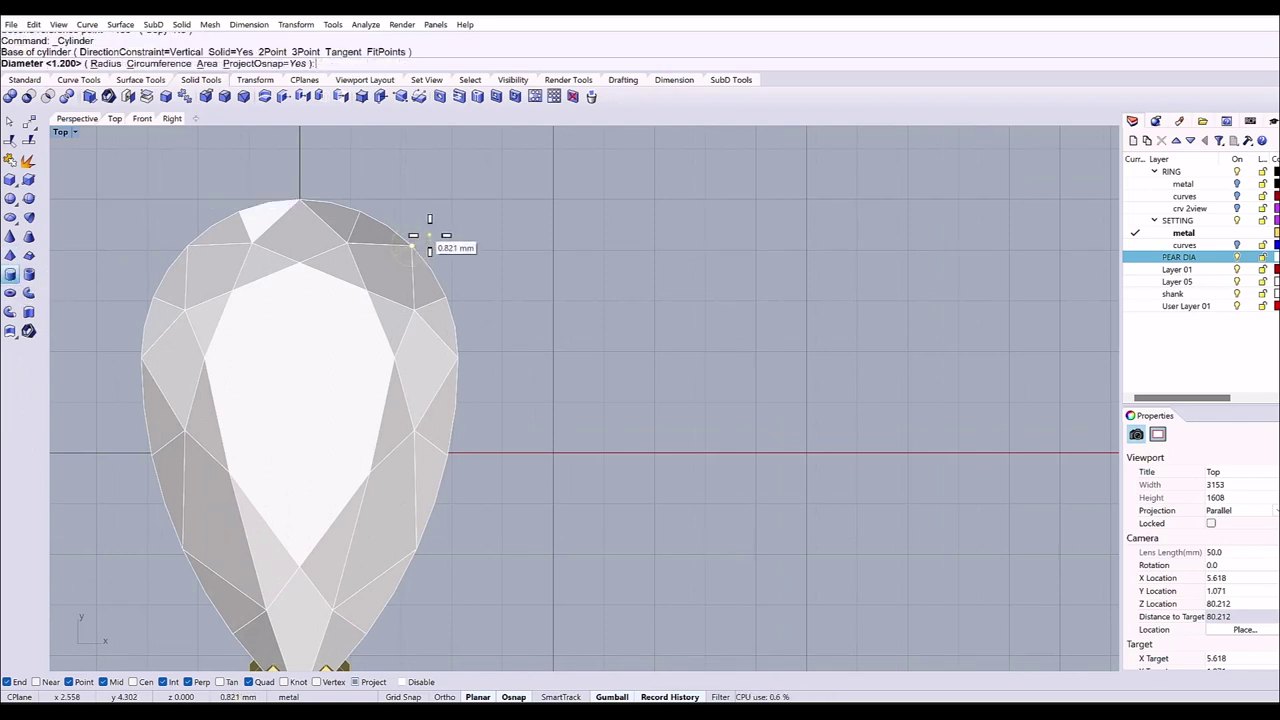
text(1.2)
key(Return)
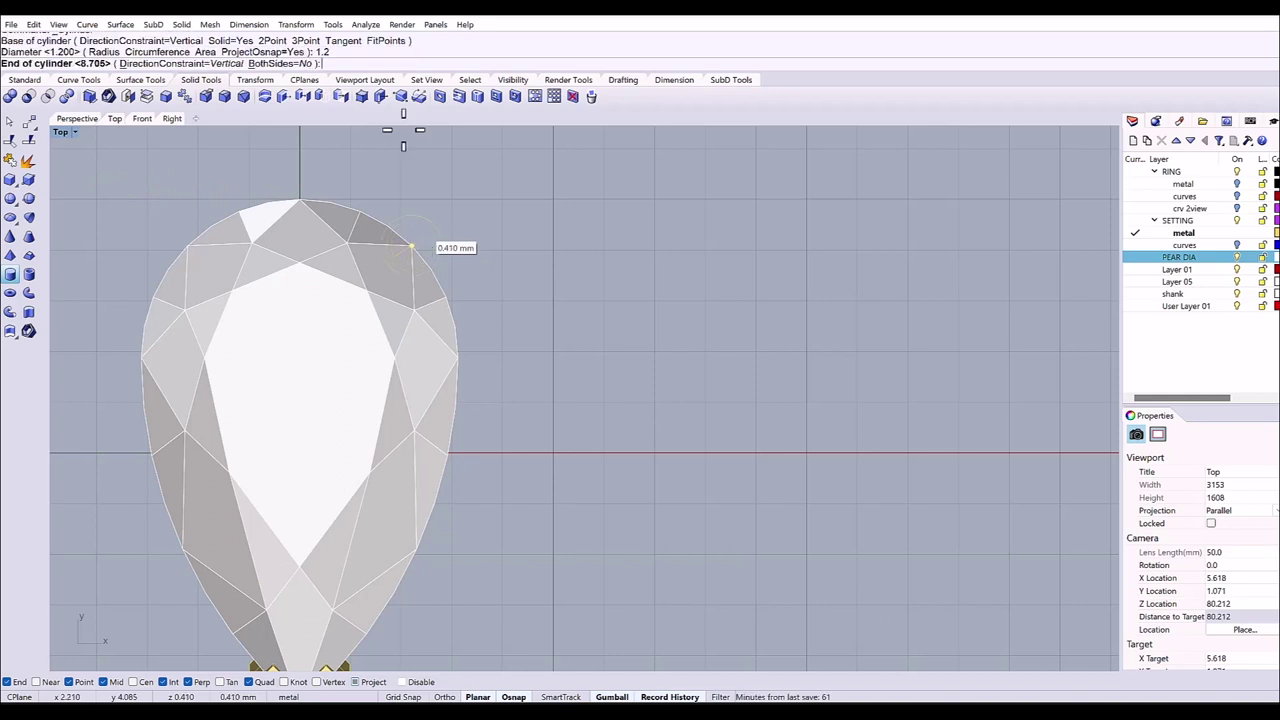
click(172, 119)
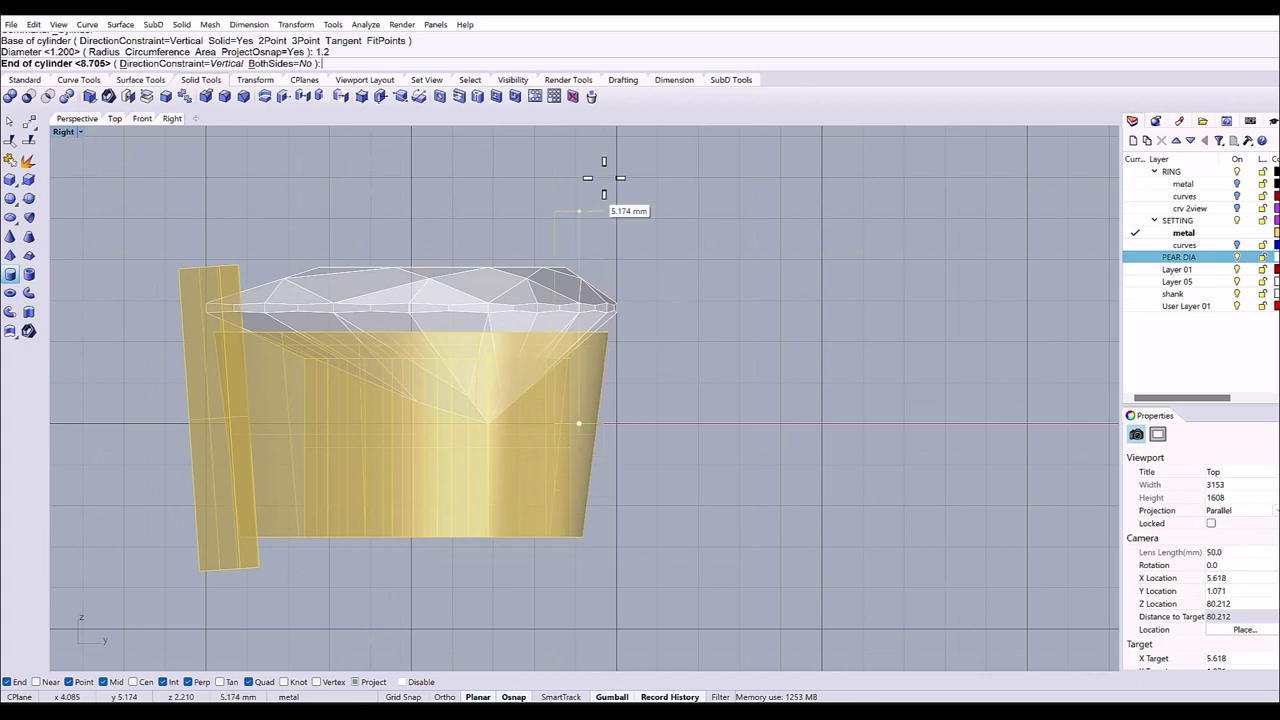
click(603, 140)
click(581, 241)
drag(579, 242, 584, 370)
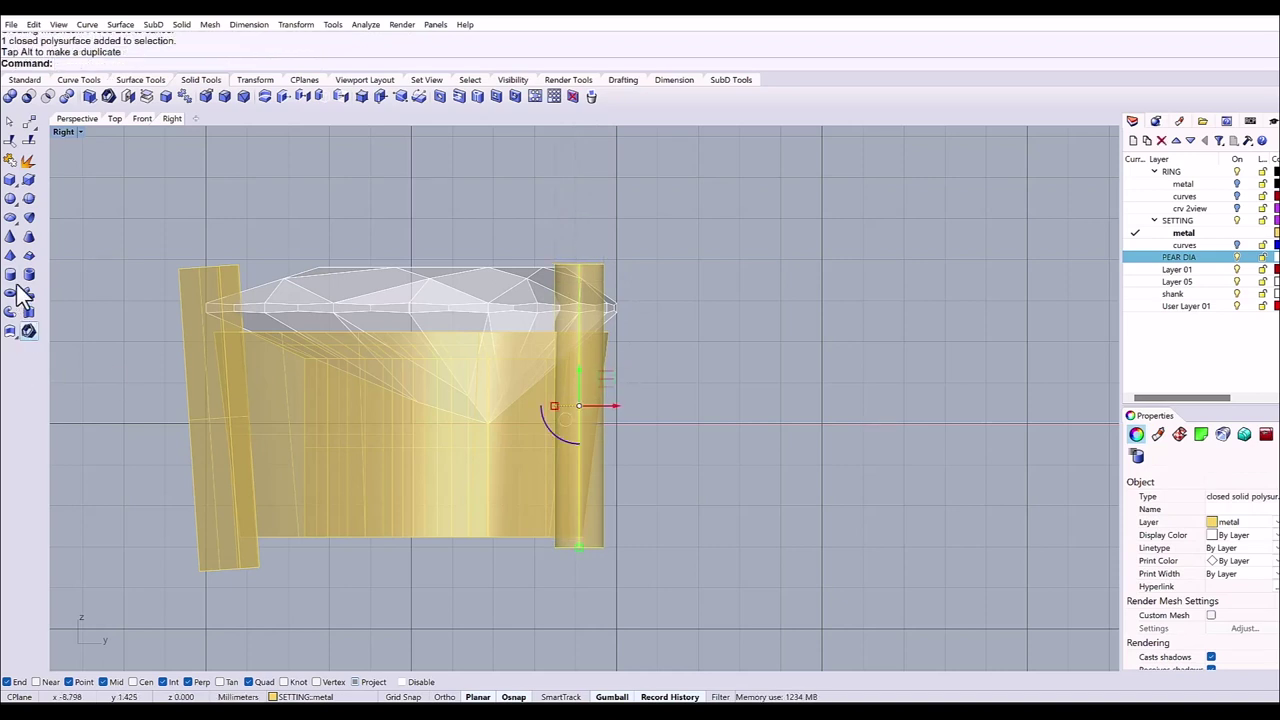
Switch to shaded display and tilt the round prong about its top to follow the basket's side.
middle_click(95, 201)
click(94, 200)
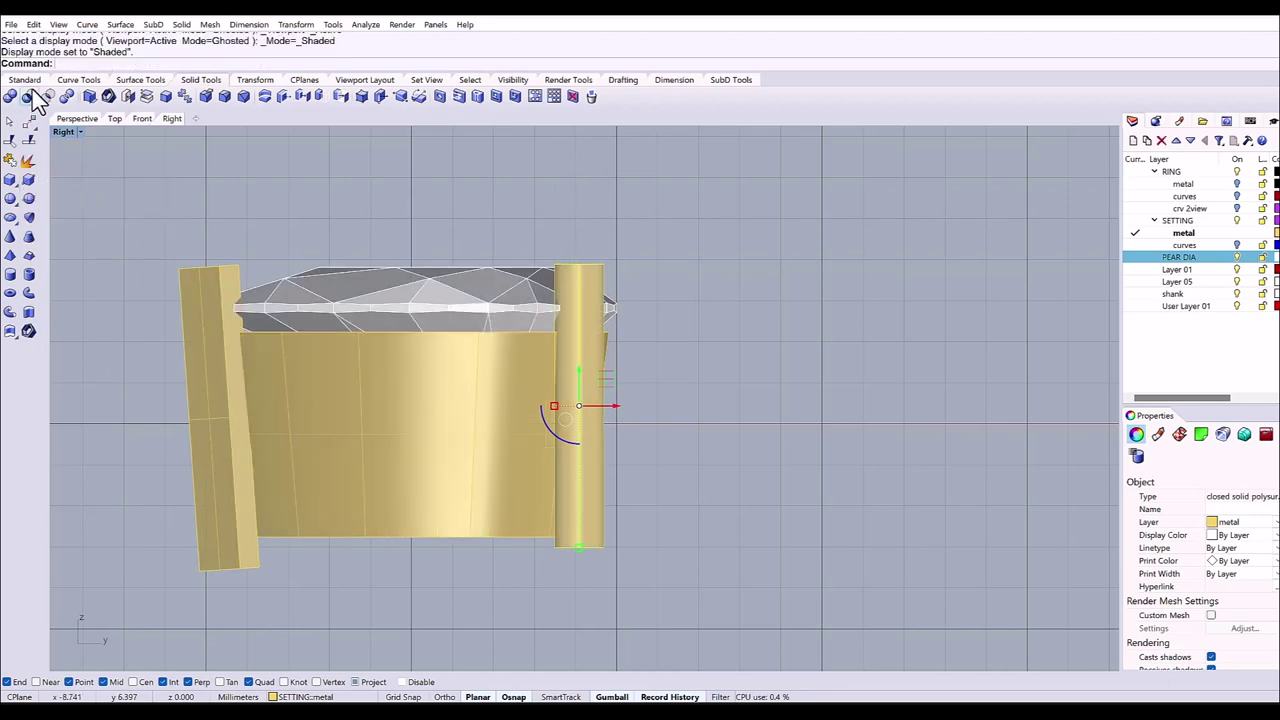
click(28, 370)
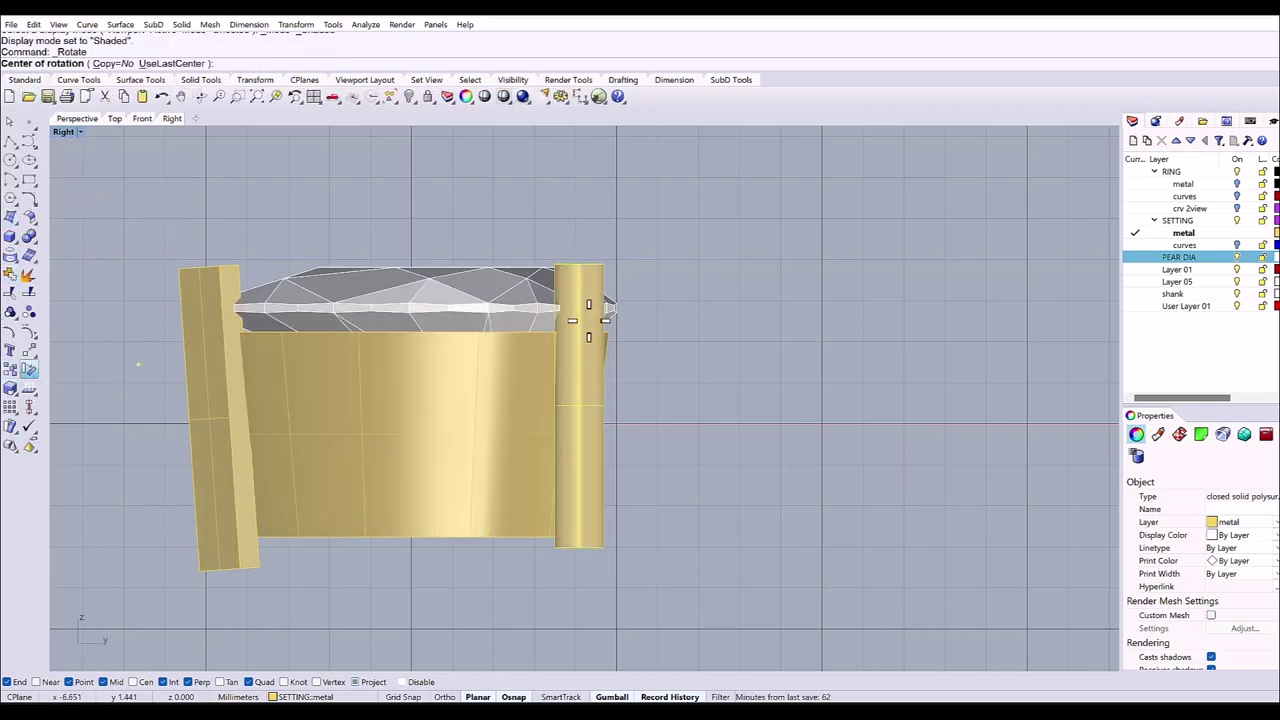
click(601, 265)
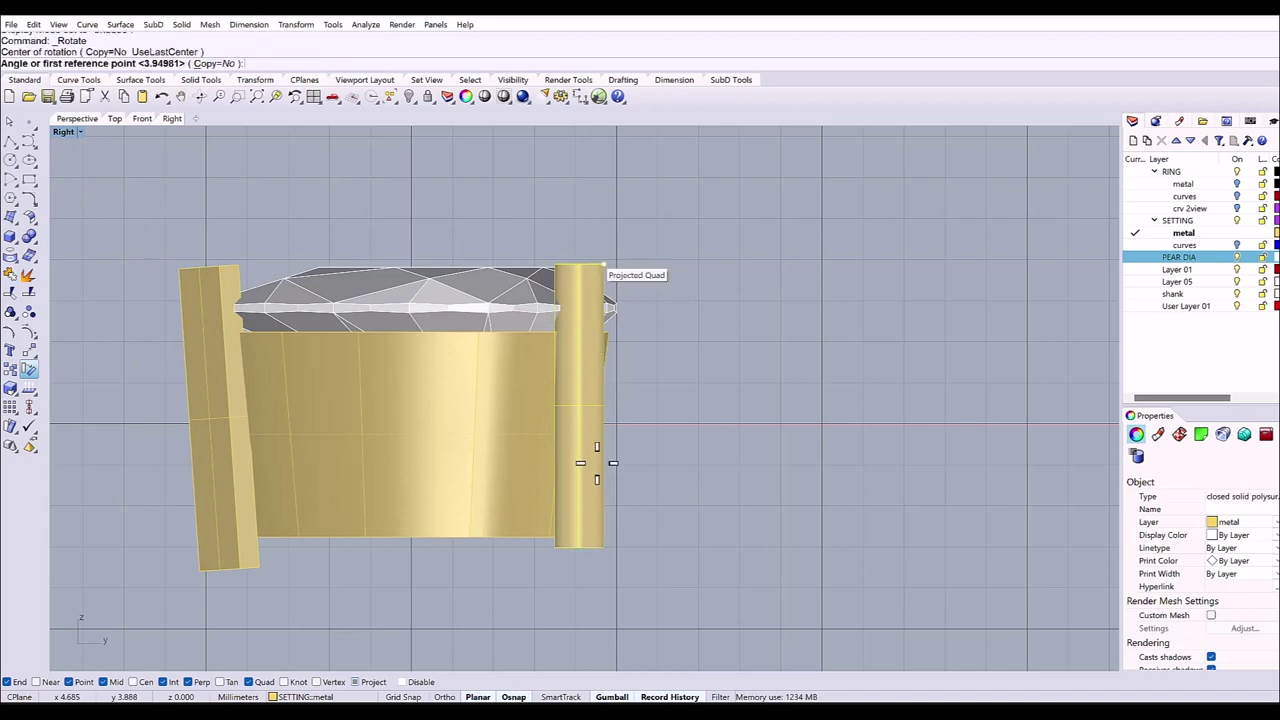
click(603, 548)
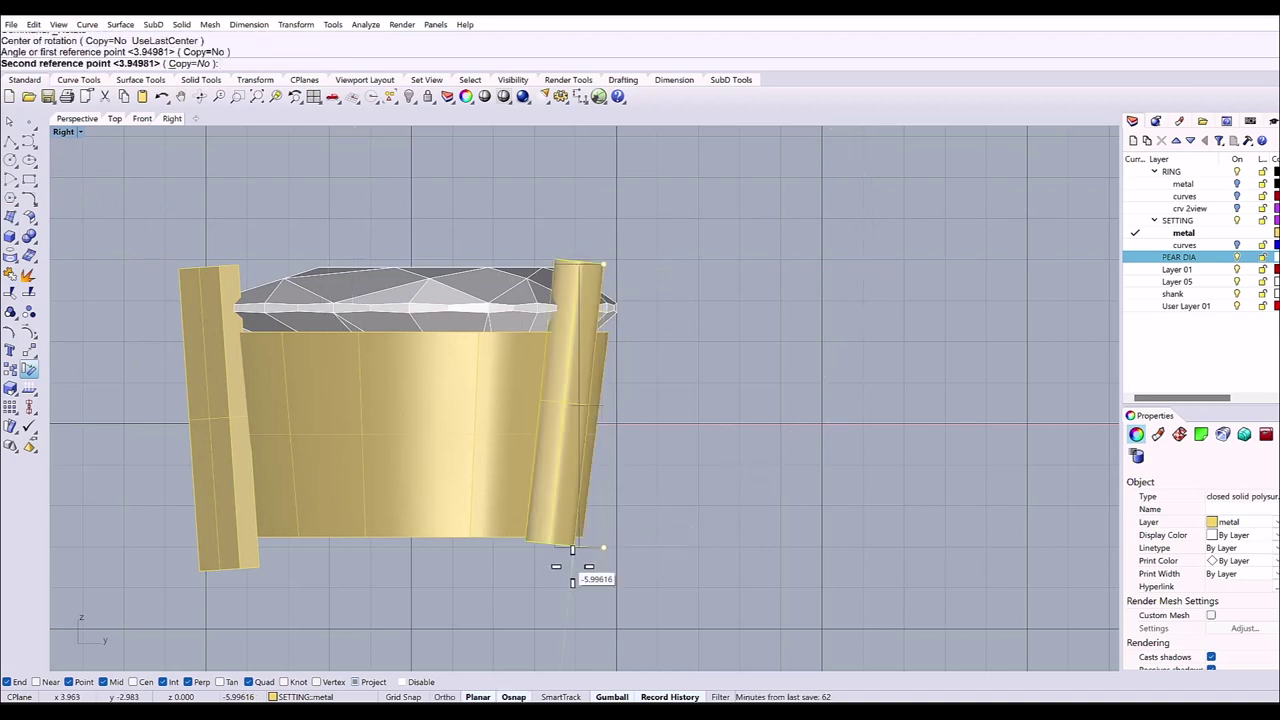
click(572, 562)
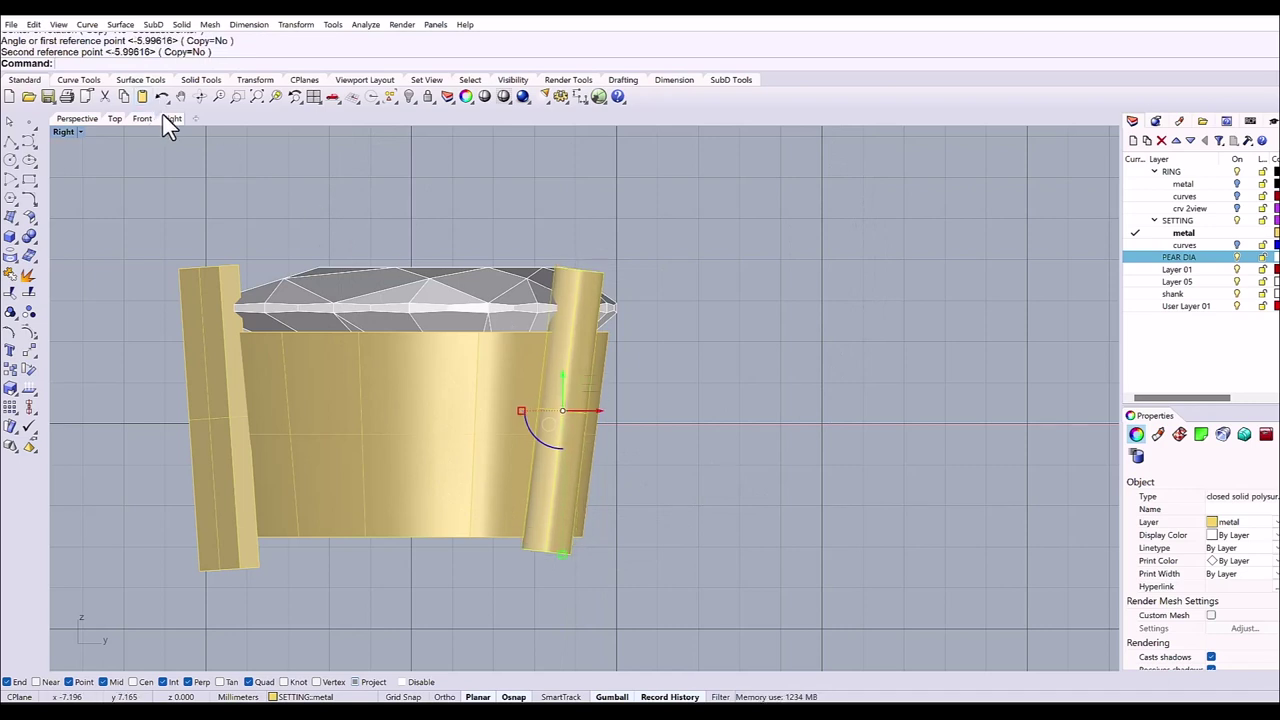
In the Front view, rotate the cylinder prong about its top corner to a slight tilt.
click(145, 120)
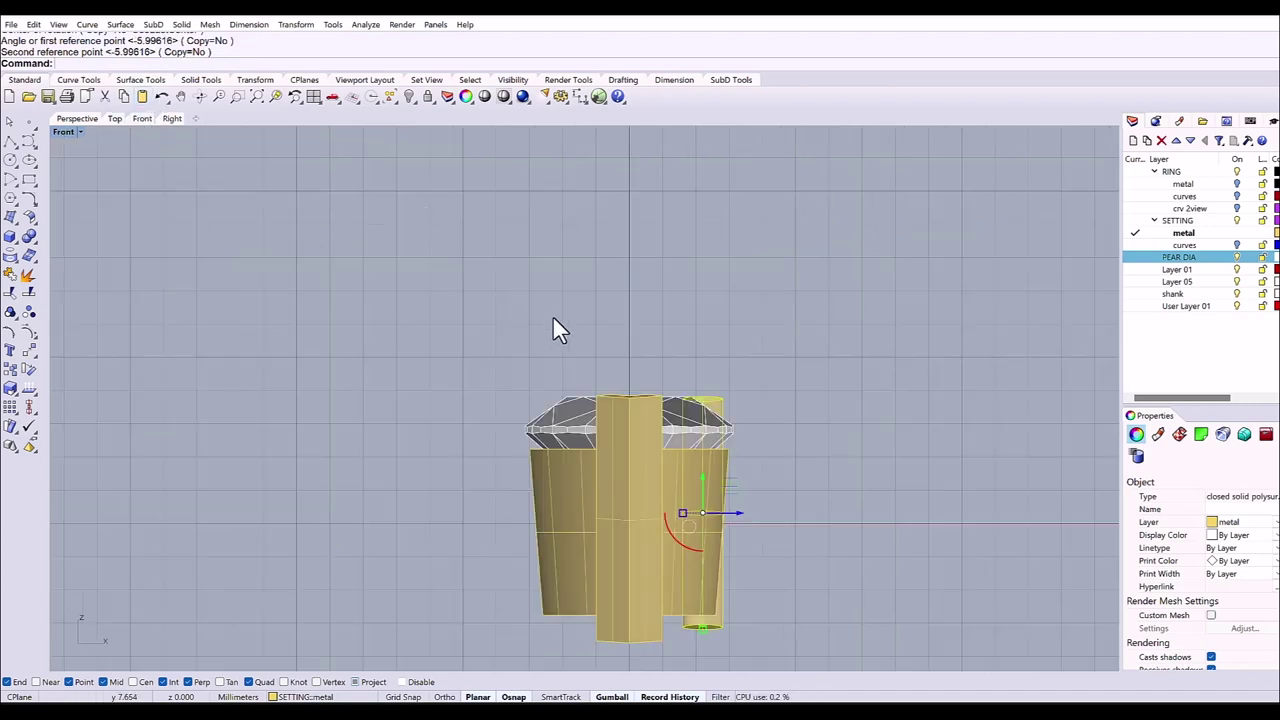
click(604, 318)
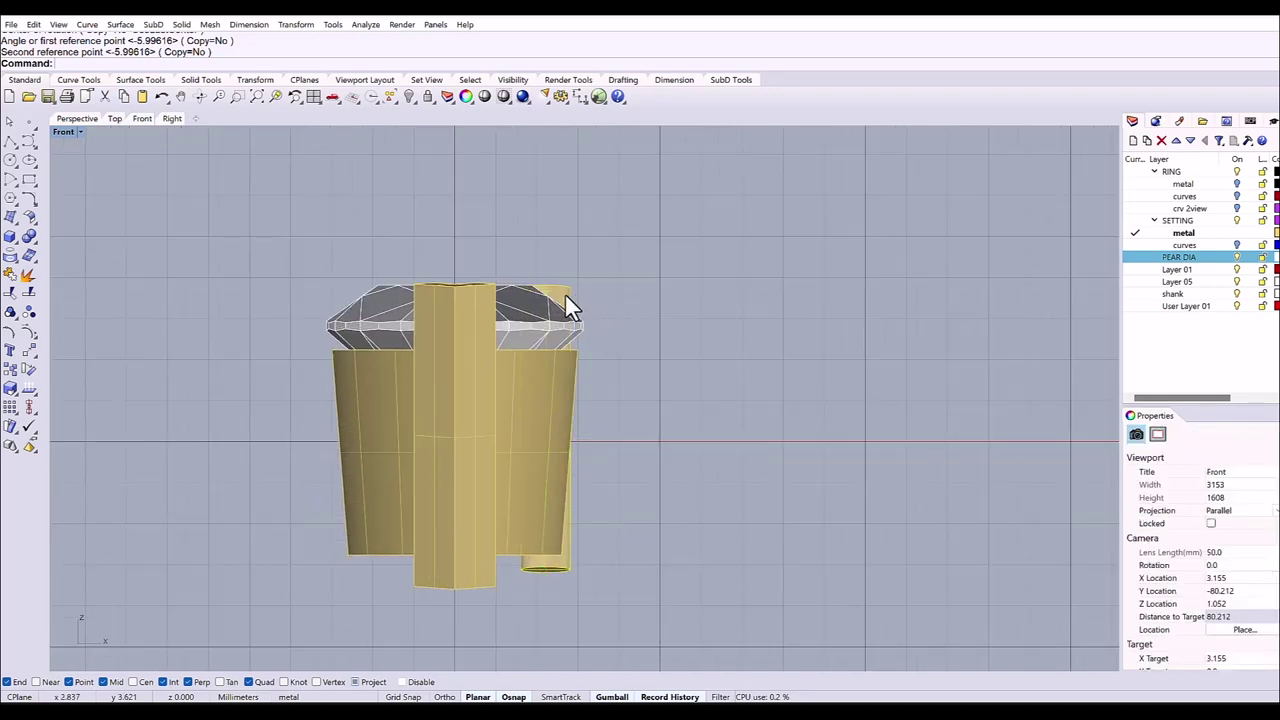
click(564, 293)
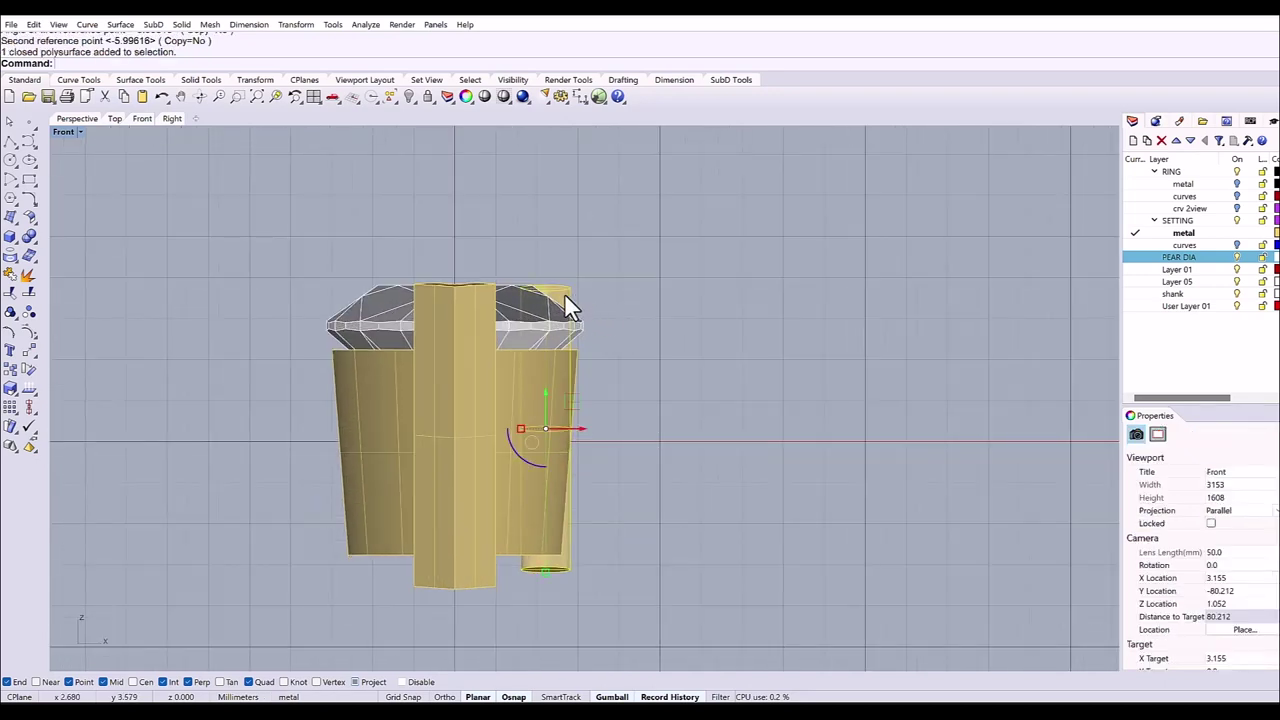
click(29, 369)
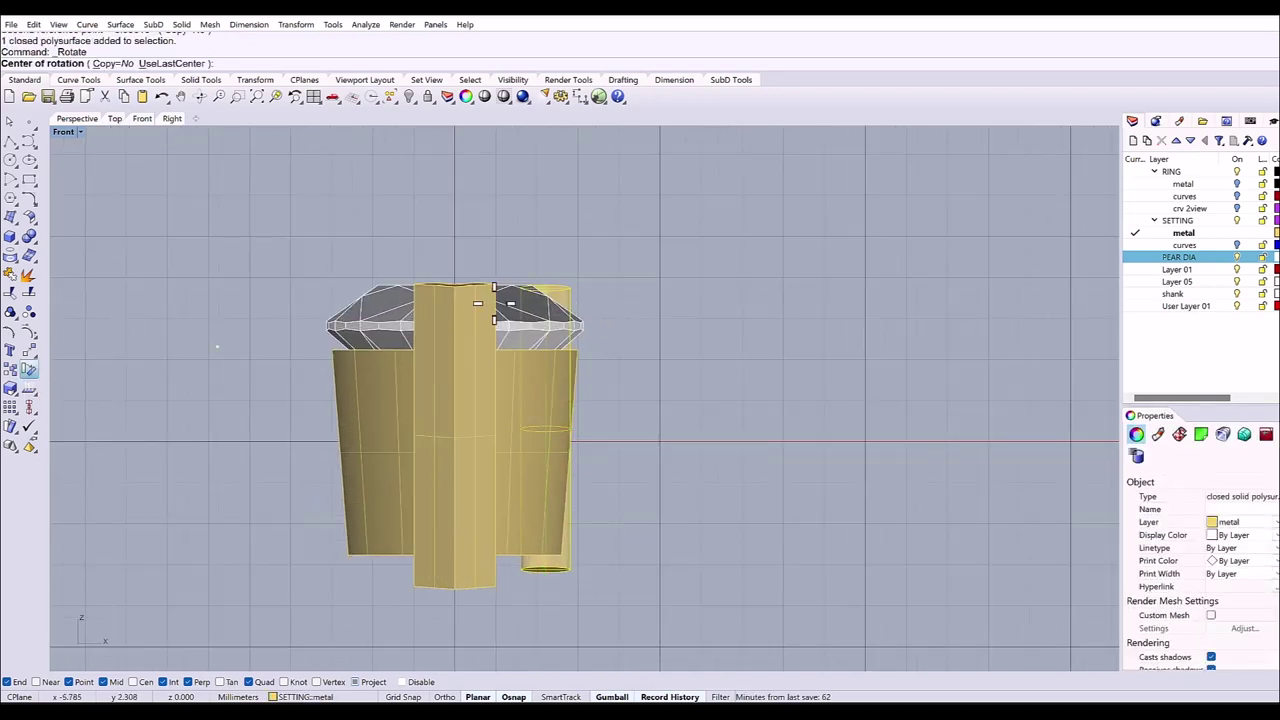
click(570, 290)
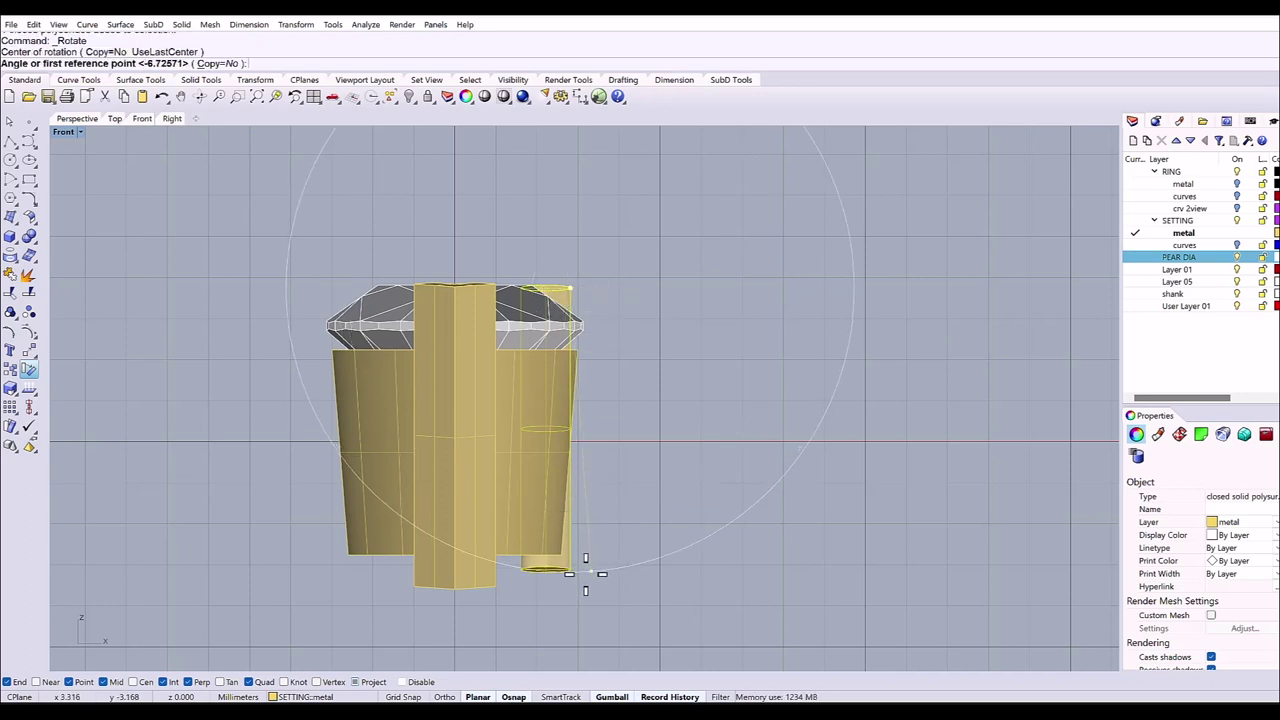
click(546, 576)
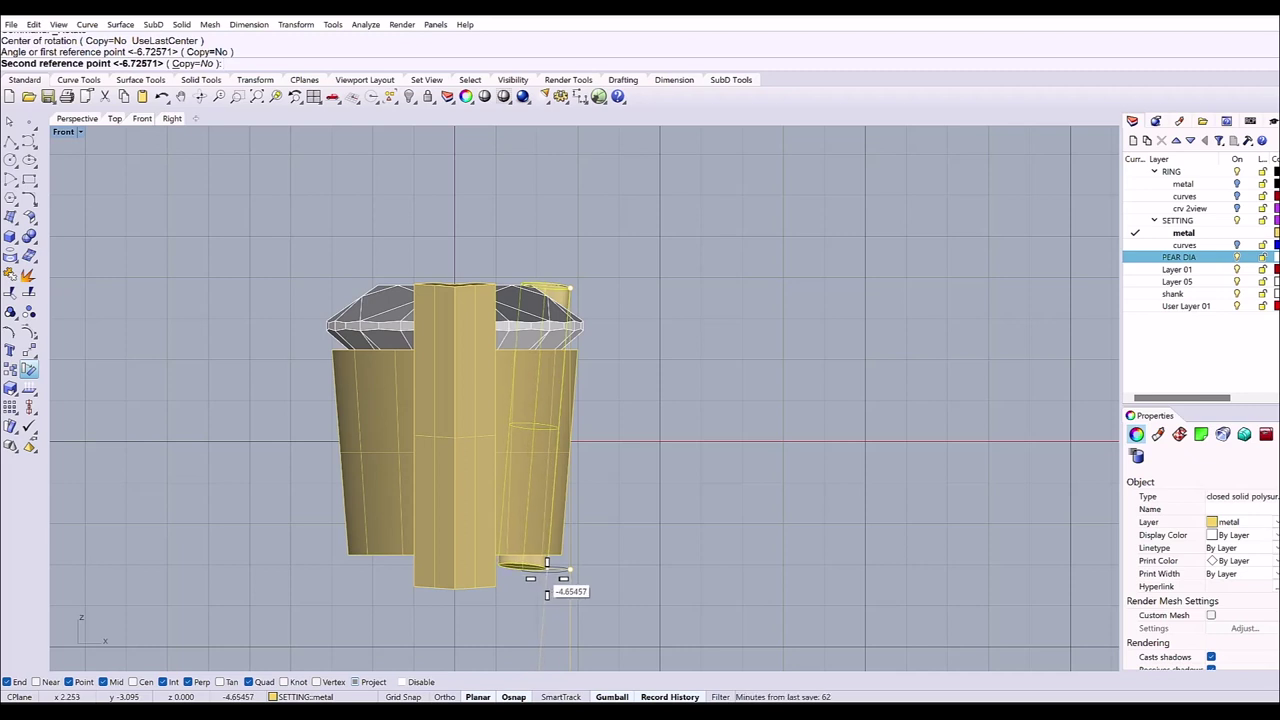
click(546, 593)
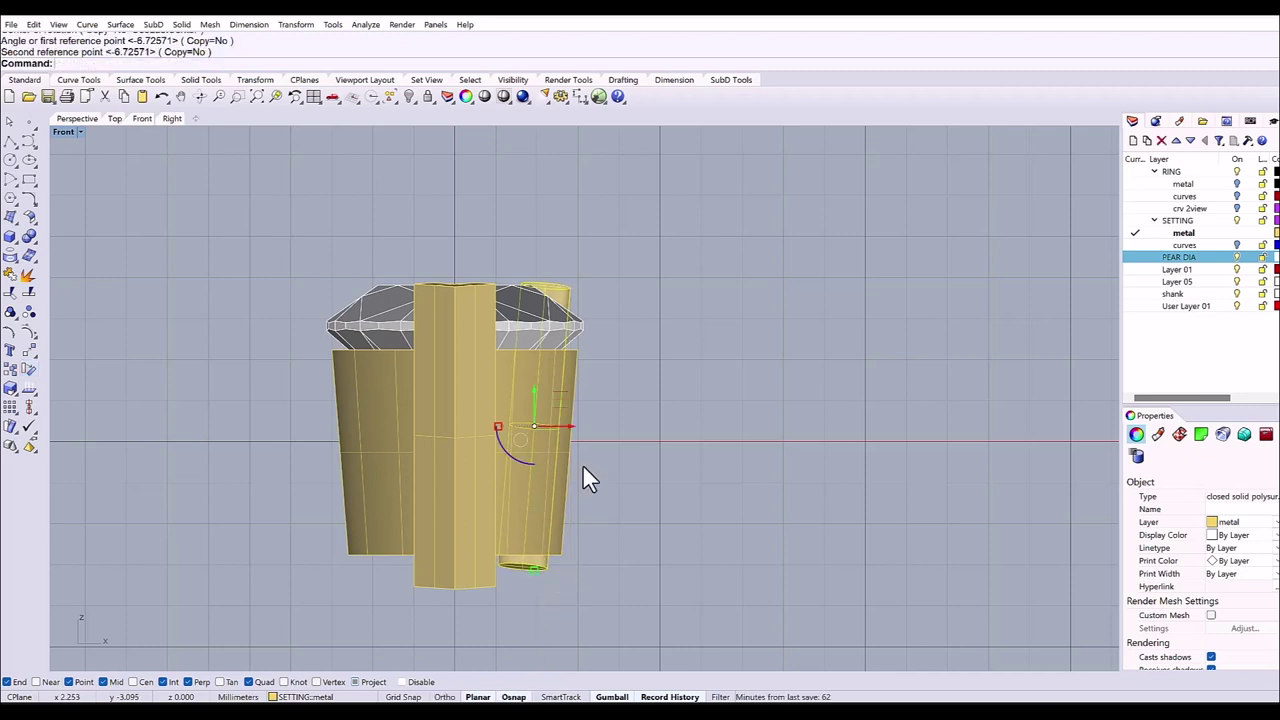
click(112, 116)
Mirror the round prong across the plane from 0 to 0,1,0.
right_drag(386, 214, 446, 206)
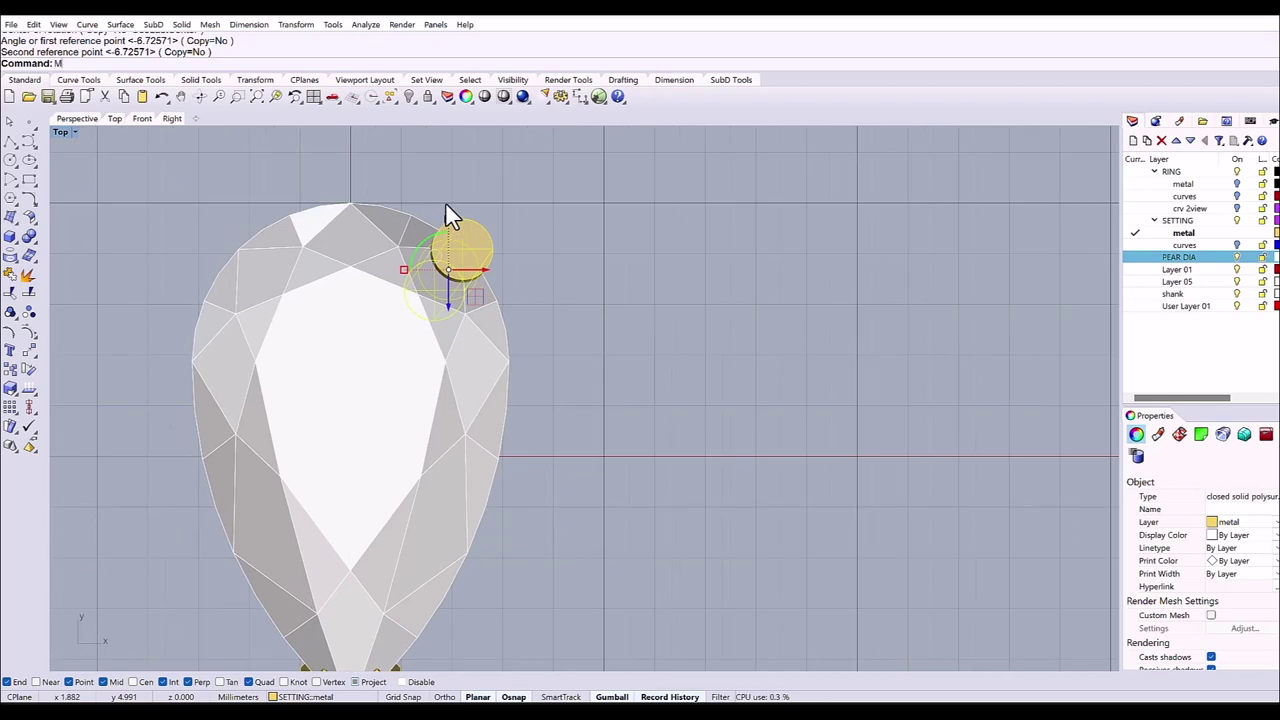
text(irror)
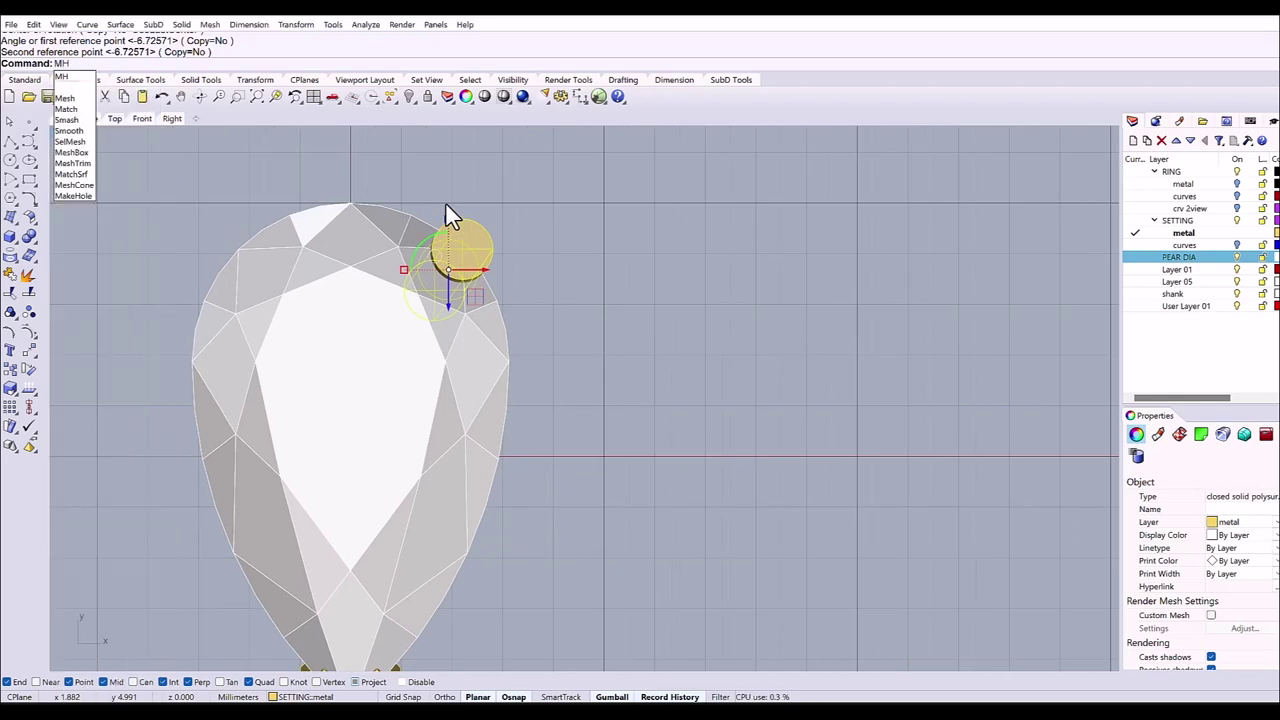
key(Return)
text(0)
key(Return)
text(0,1,0)
key(Return)
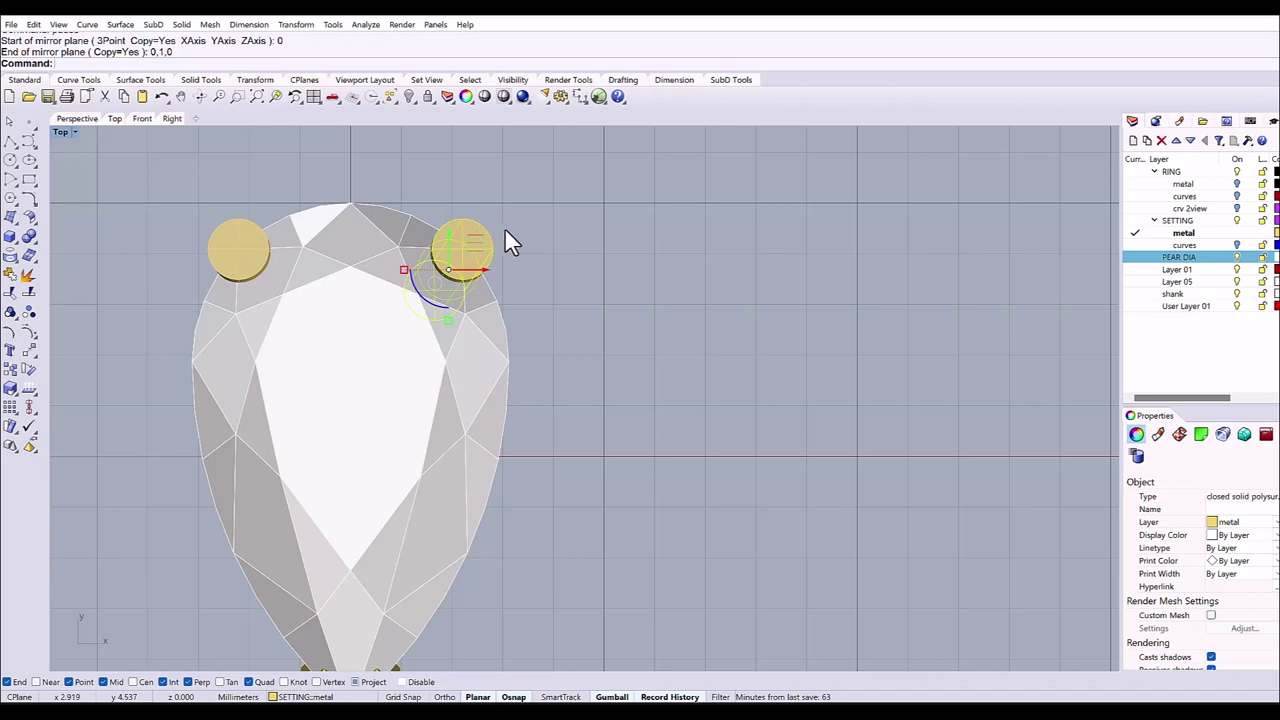
Nudge the right round prong slightly outward along the diamond.
click(561, 203)
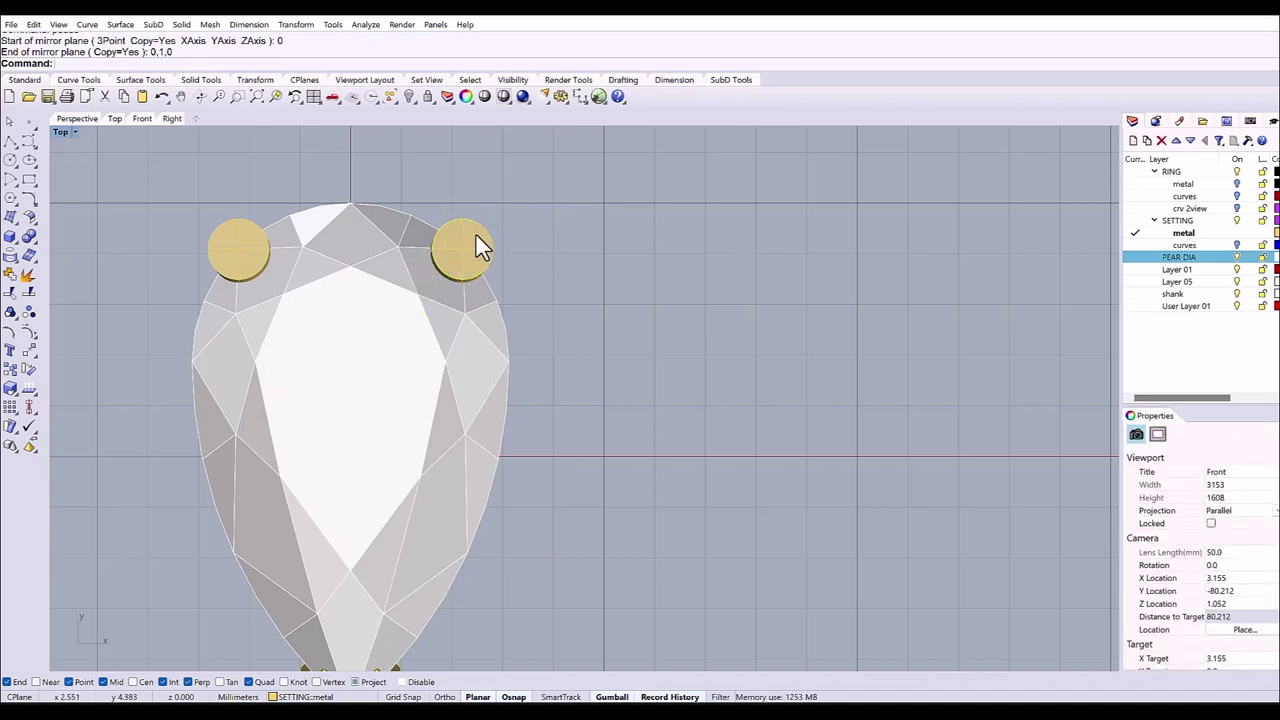
click(477, 236)
drag(478, 237, 500, 256)
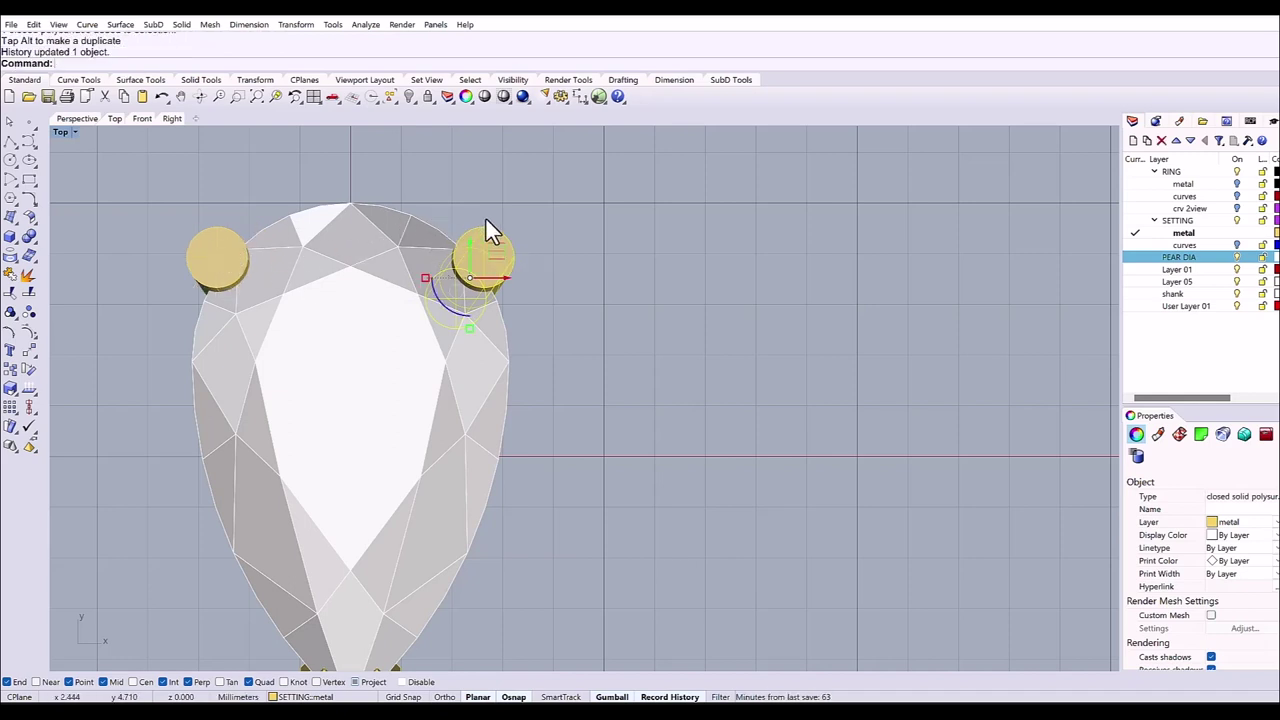
scroll(529, 236, down, 1)
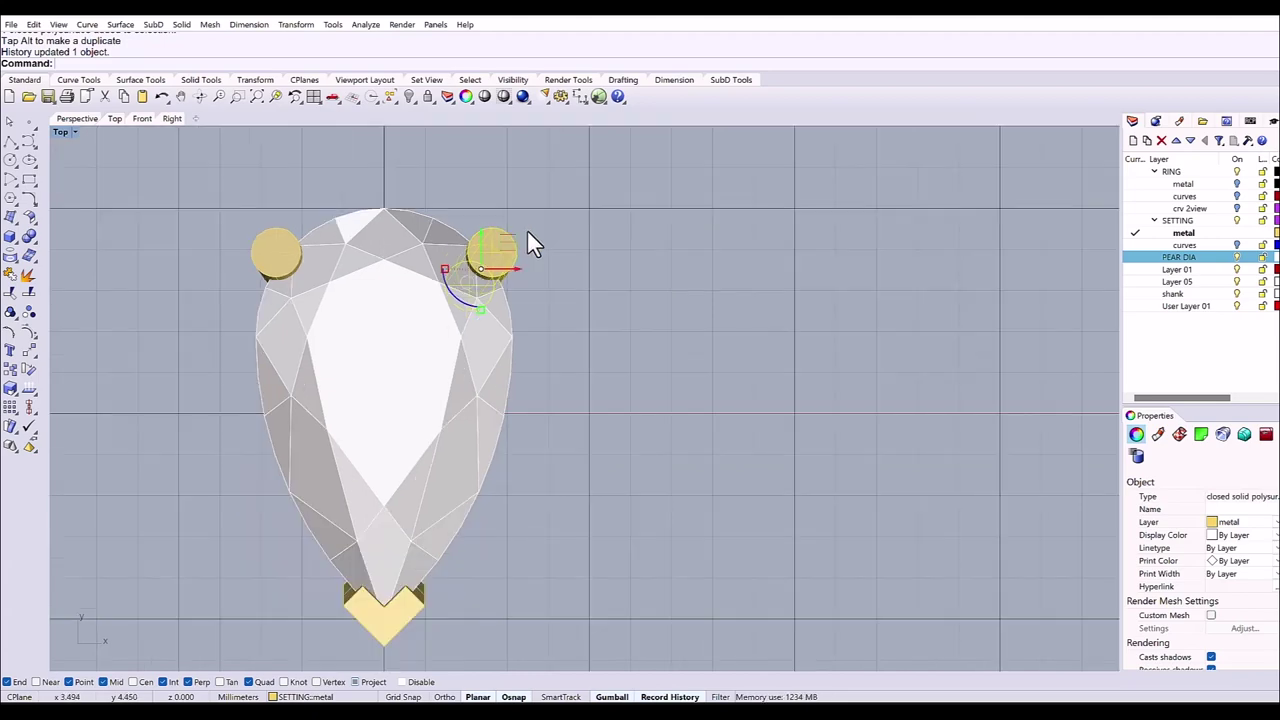
click(171, 193)
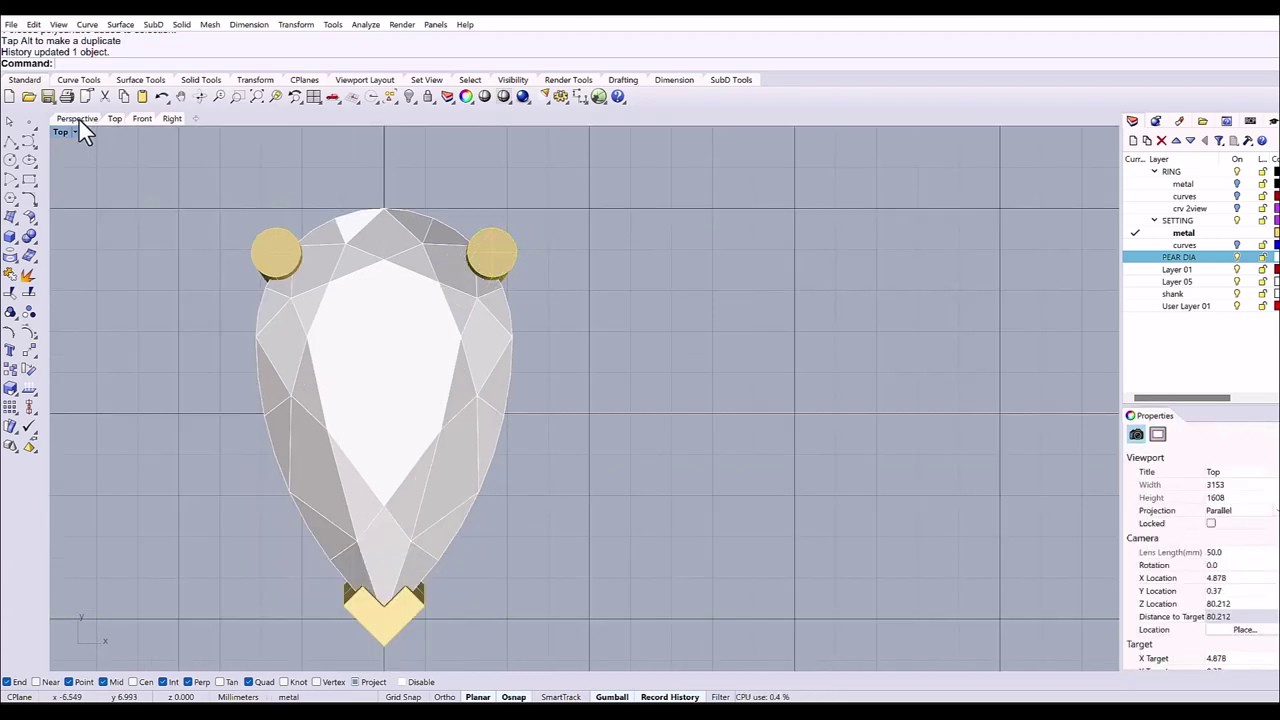
Group the five setting parts, show the metal-layer shank, and lift the setting onto the ring in Front view.
click(78, 118)
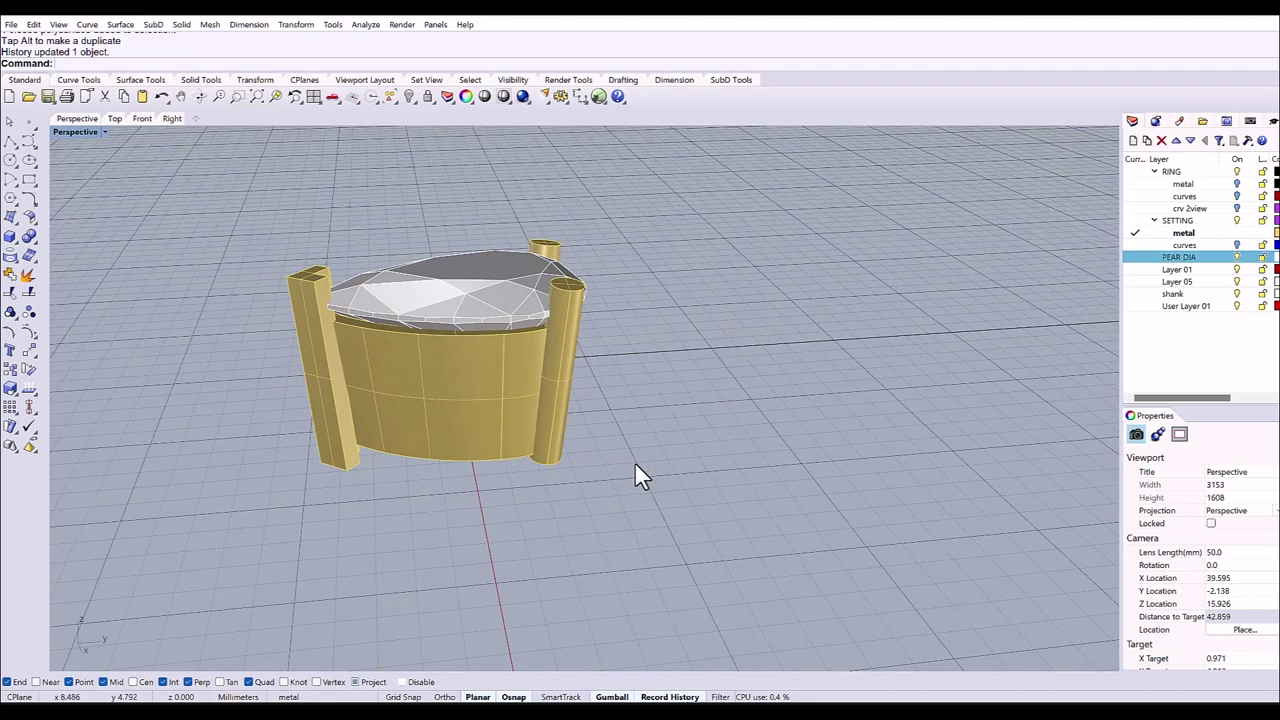
drag(637, 465, 166, 206)
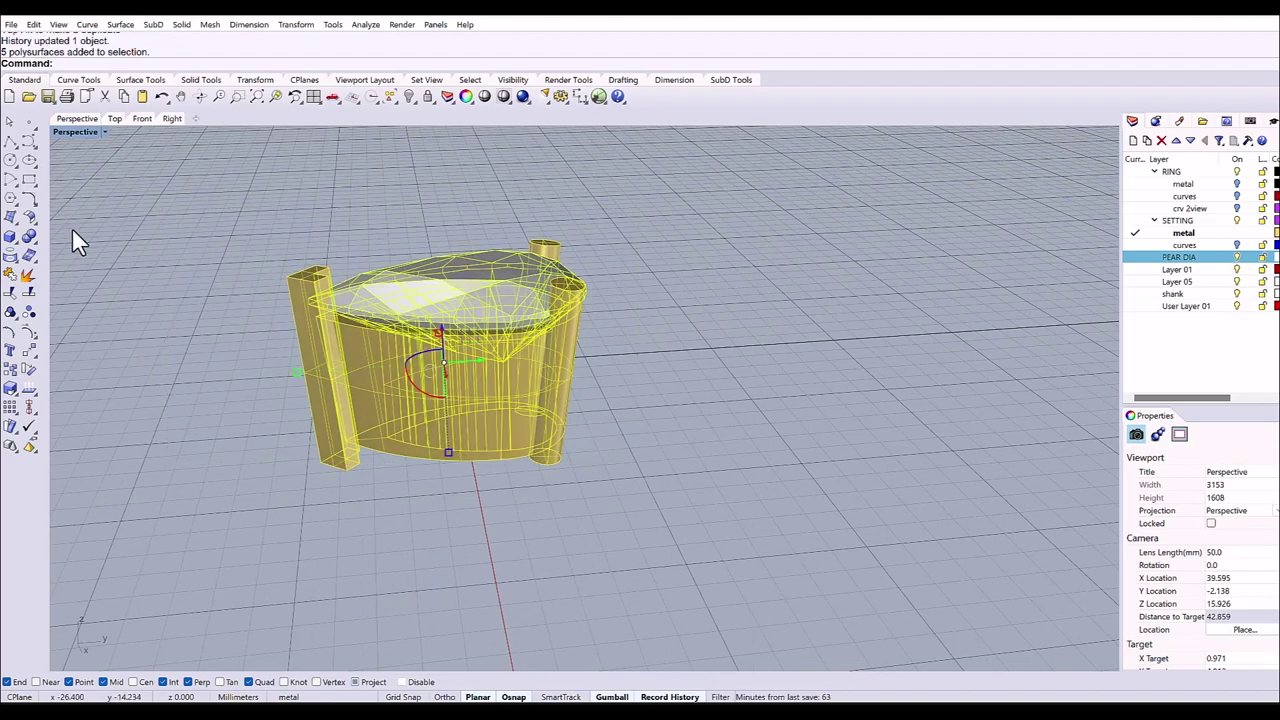
click(12, 318)
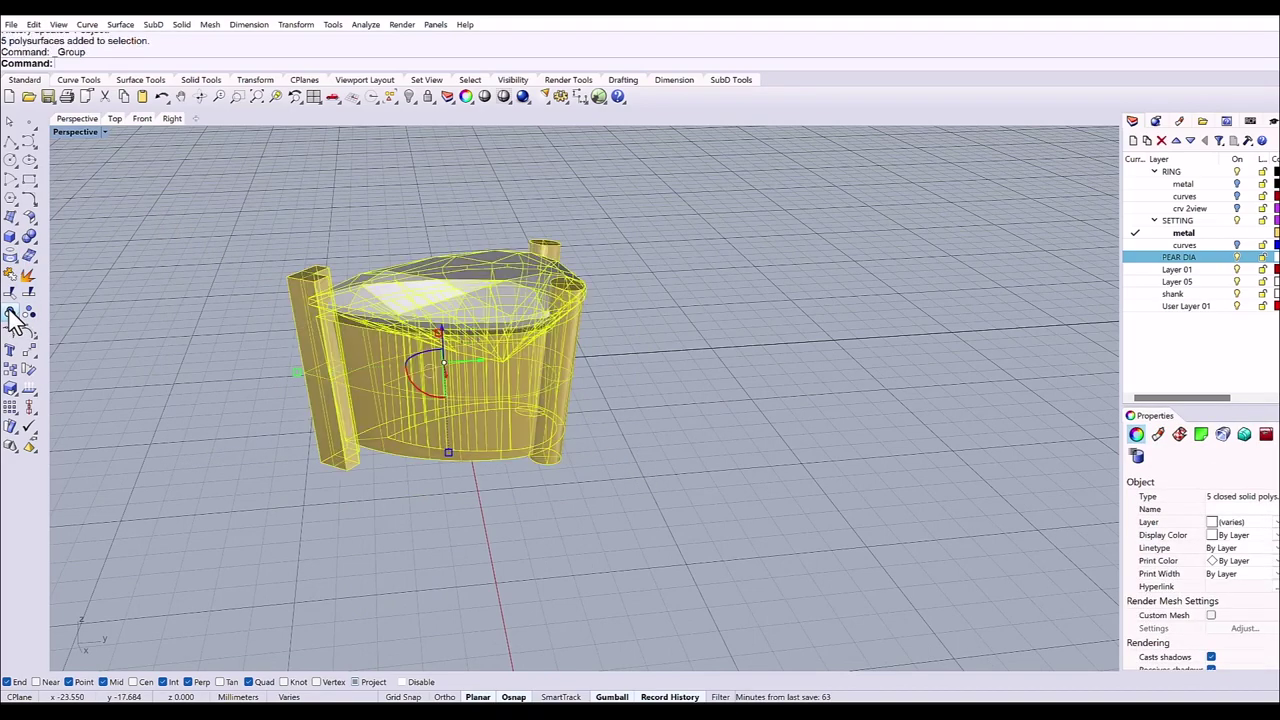
click(142, 119)
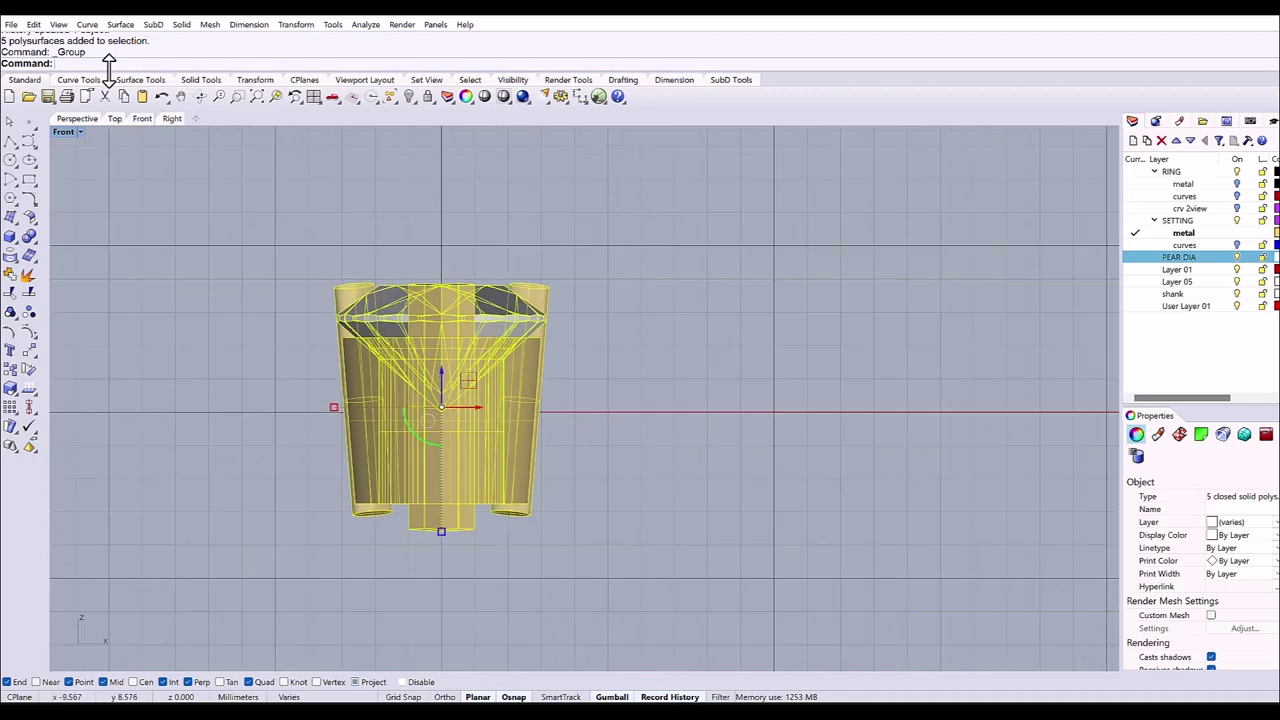
click(1237, 184)
scroll(592, 386, down, 3)
drag(482, 400, 476, 201)
Rotate the setting about 53° in Top view to align with the shank, then ungroup it.
click(115, 119)
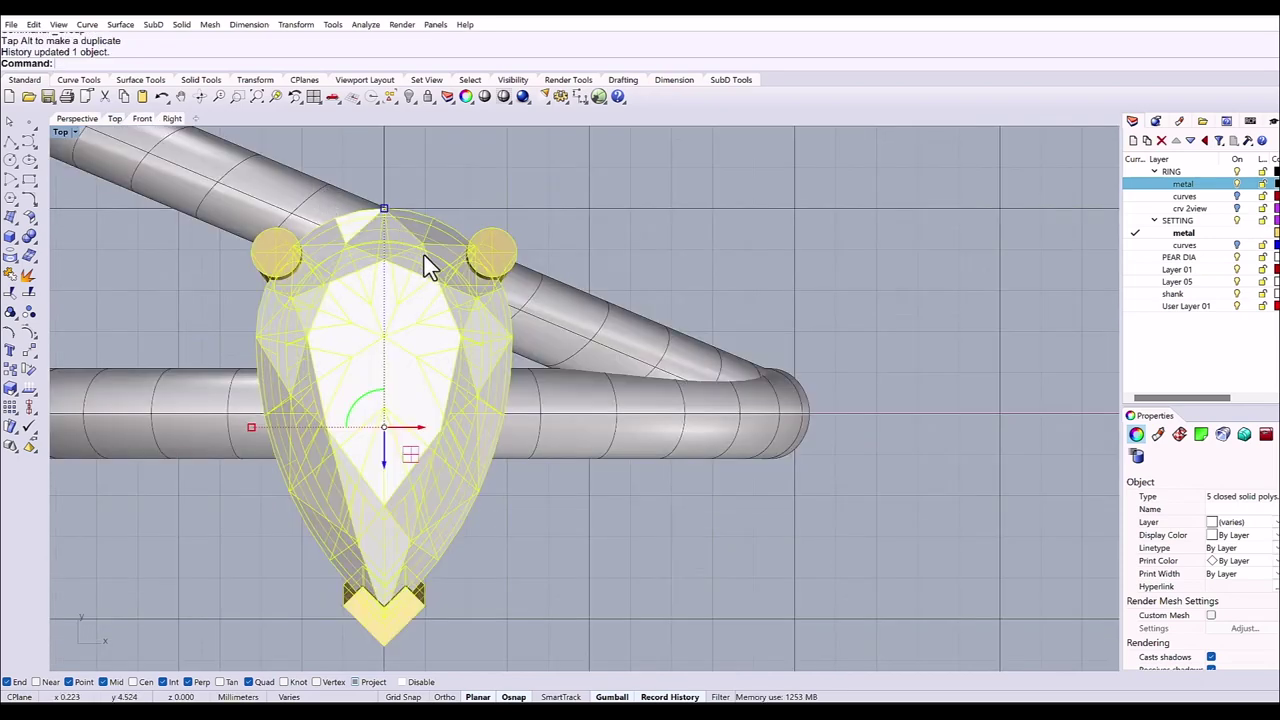
scroll(424, 255, down, 3)
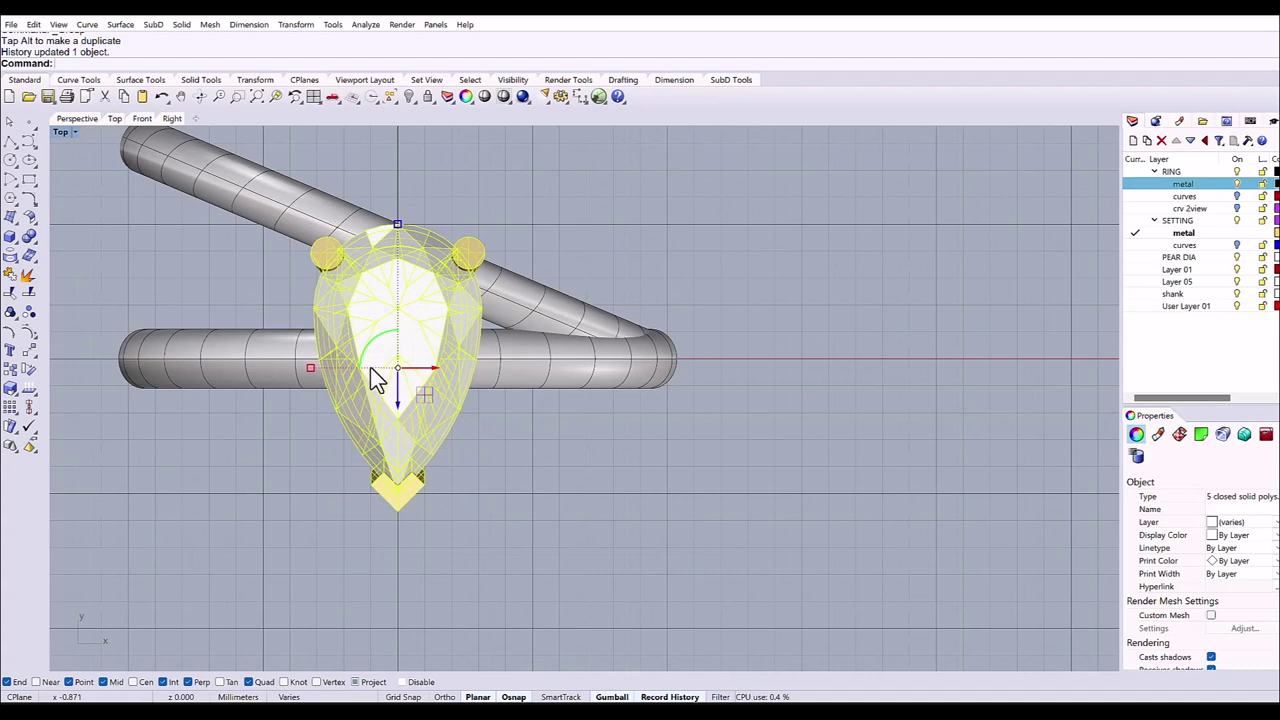
drag(376, 351, 330, 398)
click(29, 370)
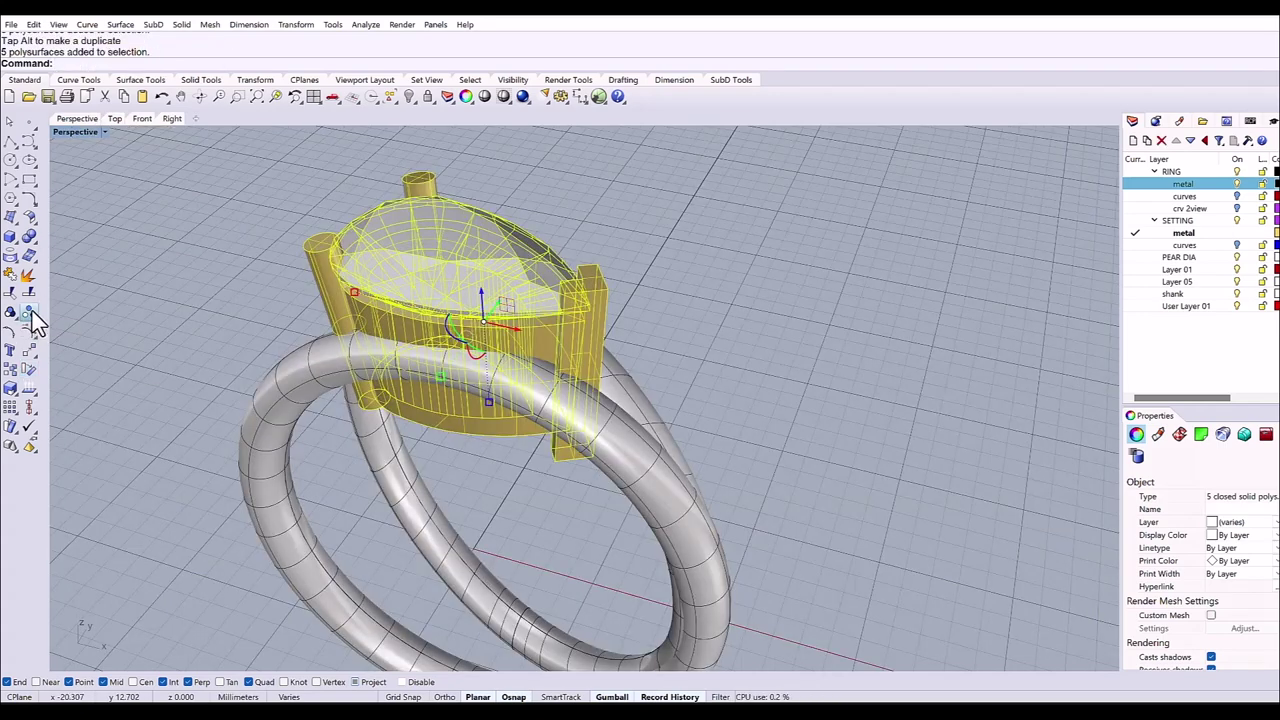
click(30, 313)
Move the three prongs onto the new 'prongs' layer, leaving only prongs and shank visible.
click(639, 249)
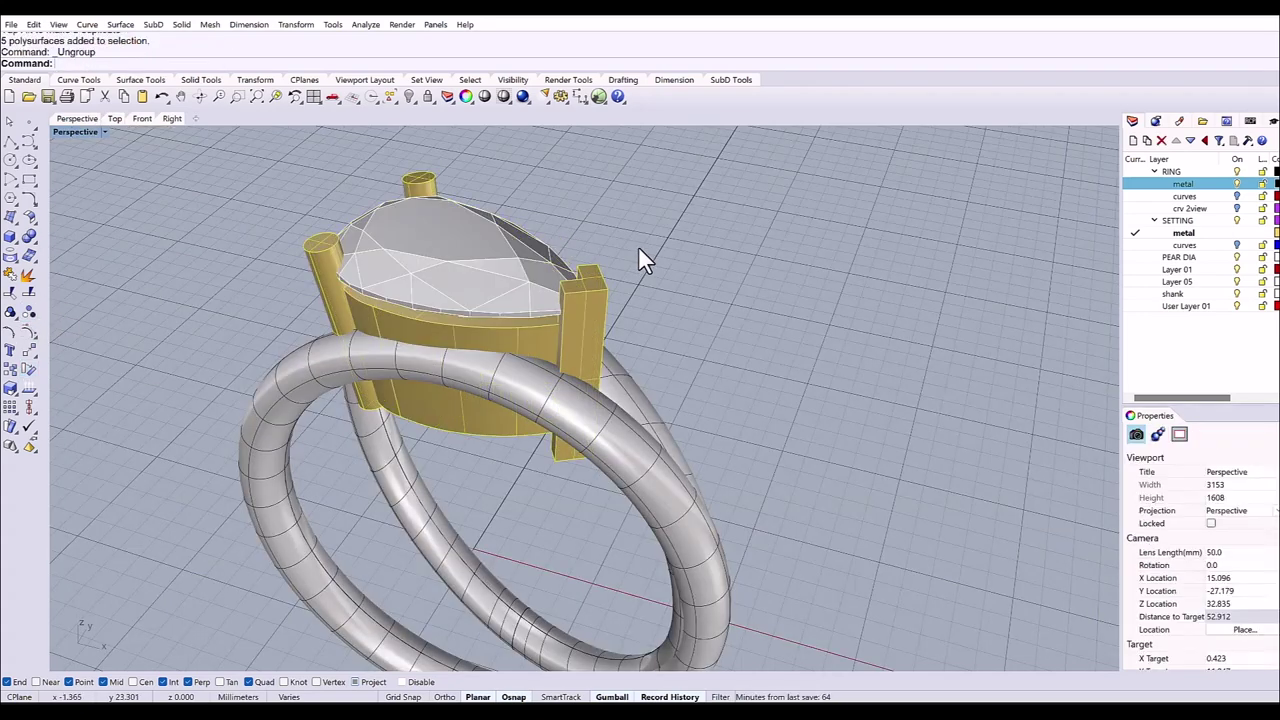
right_drag(666, 241, 701, 276)
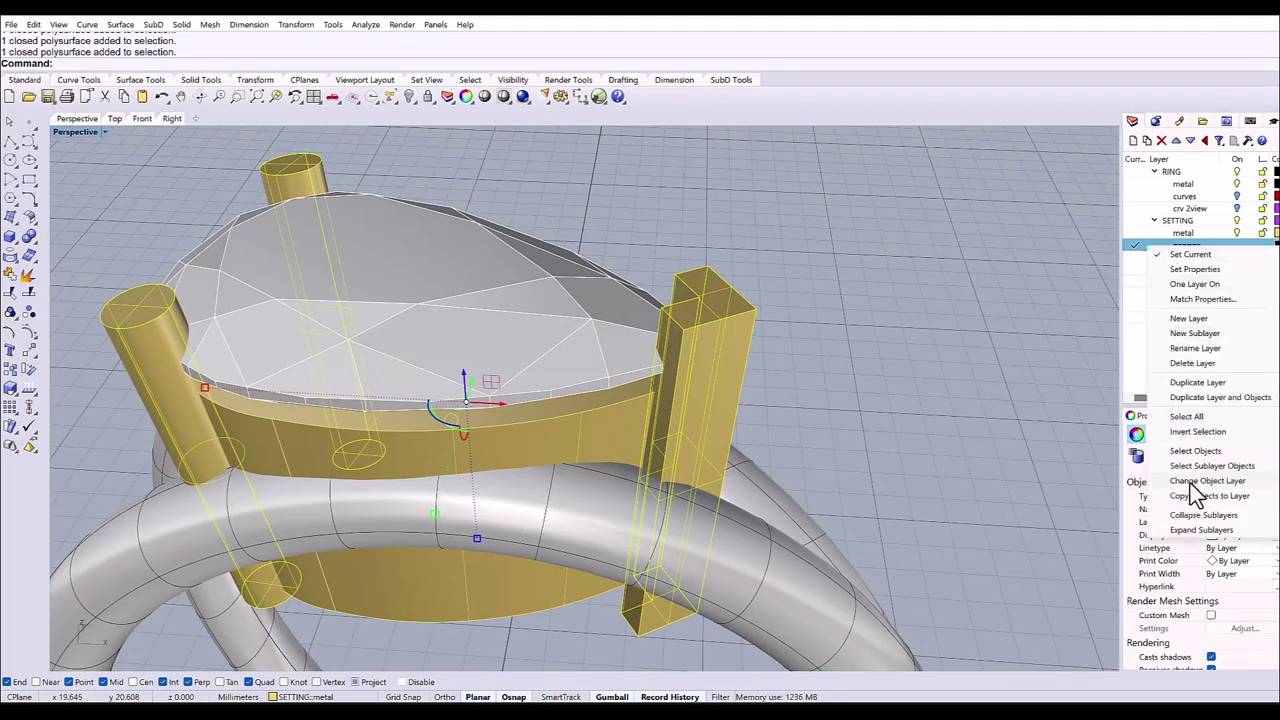
click(1192, 483)
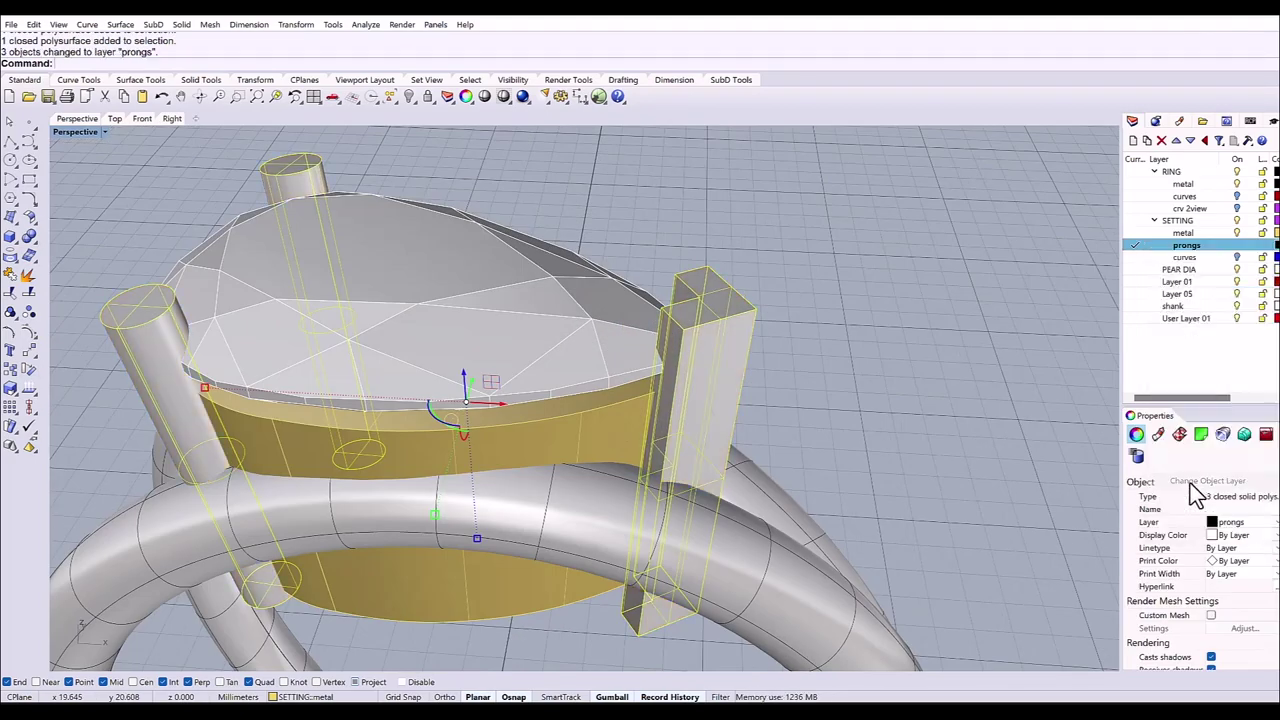
click(940, 405)
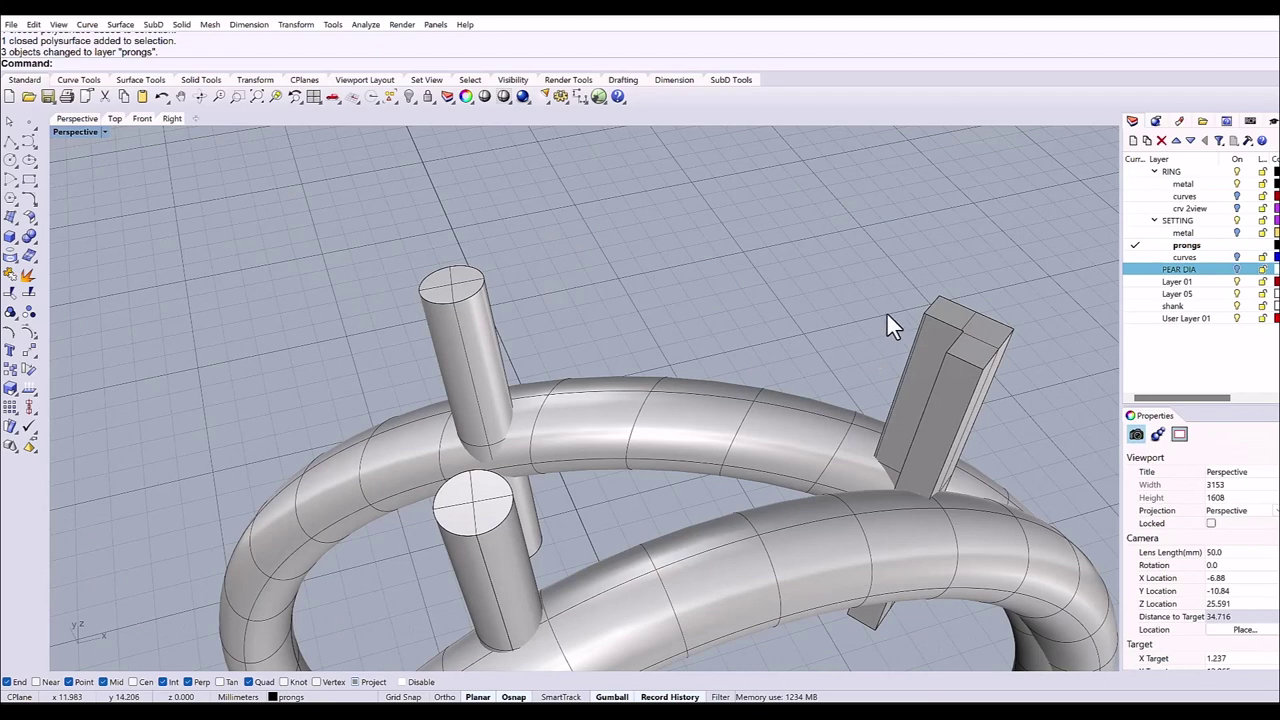
shift+right_drag(886, 311, 774, 266)
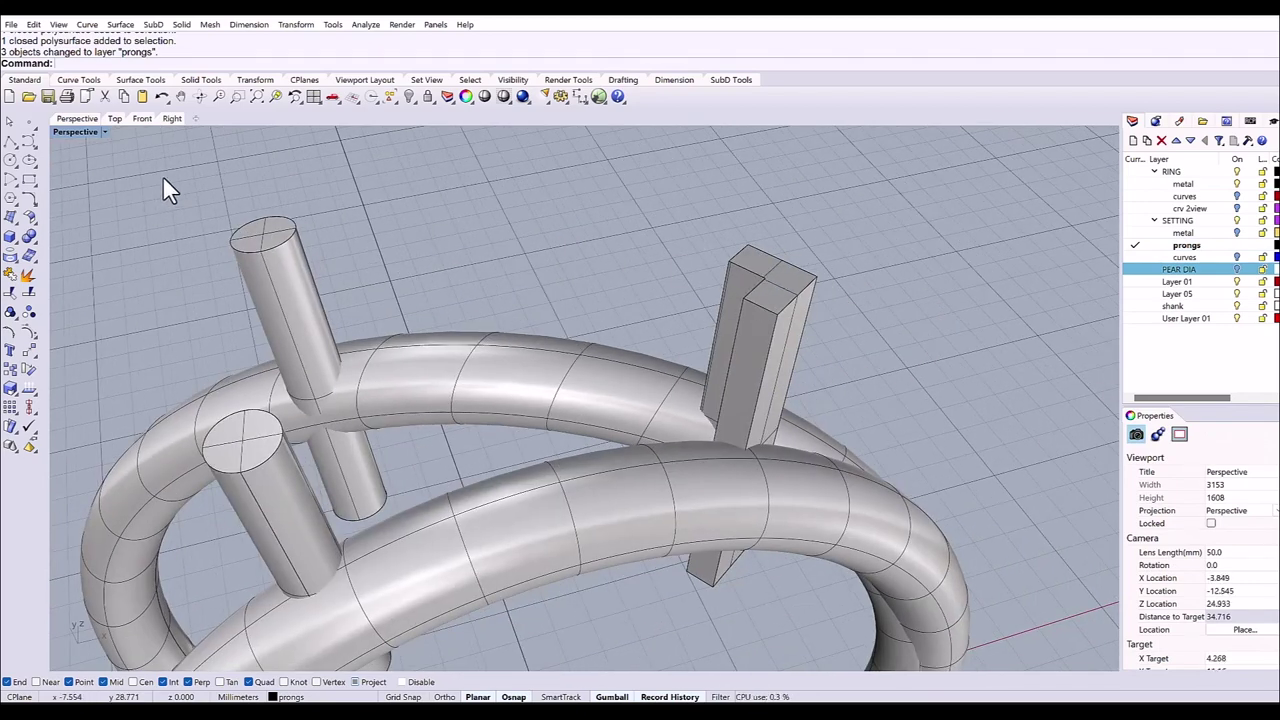
Round the square prong's top and vertical edges with a 0.2 fillet.
click(198, 80)
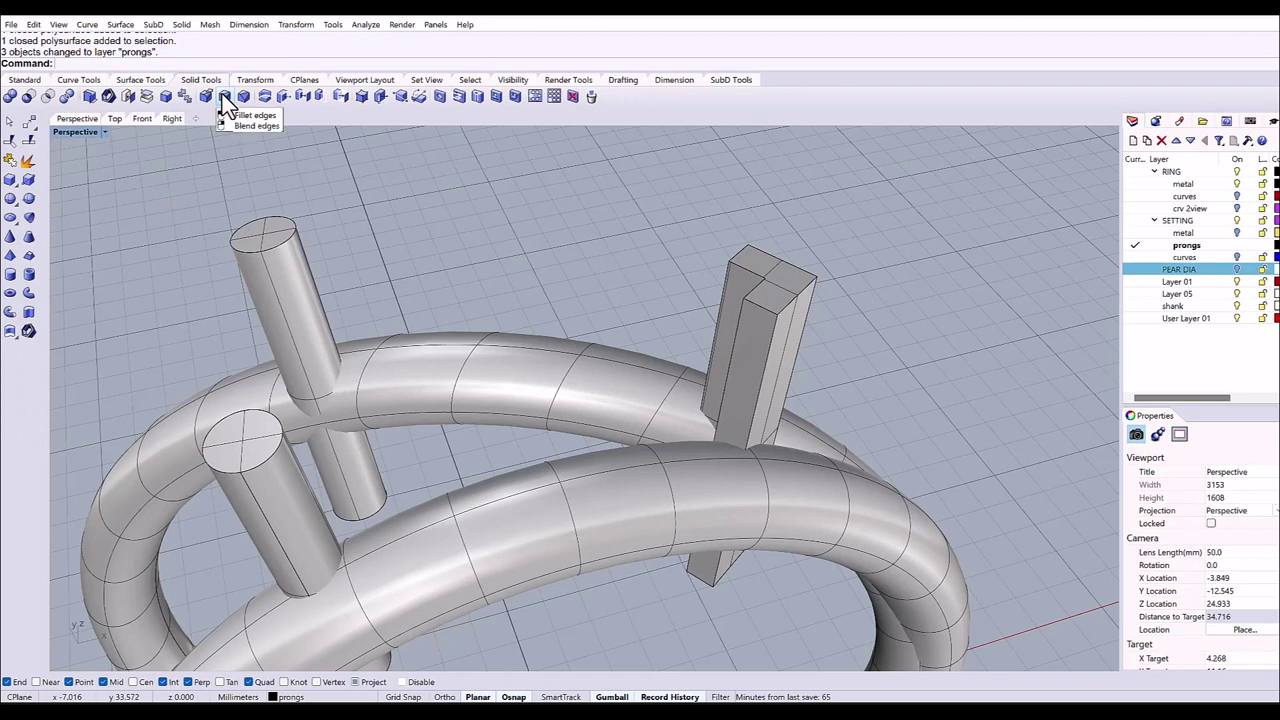
click(224, 99)
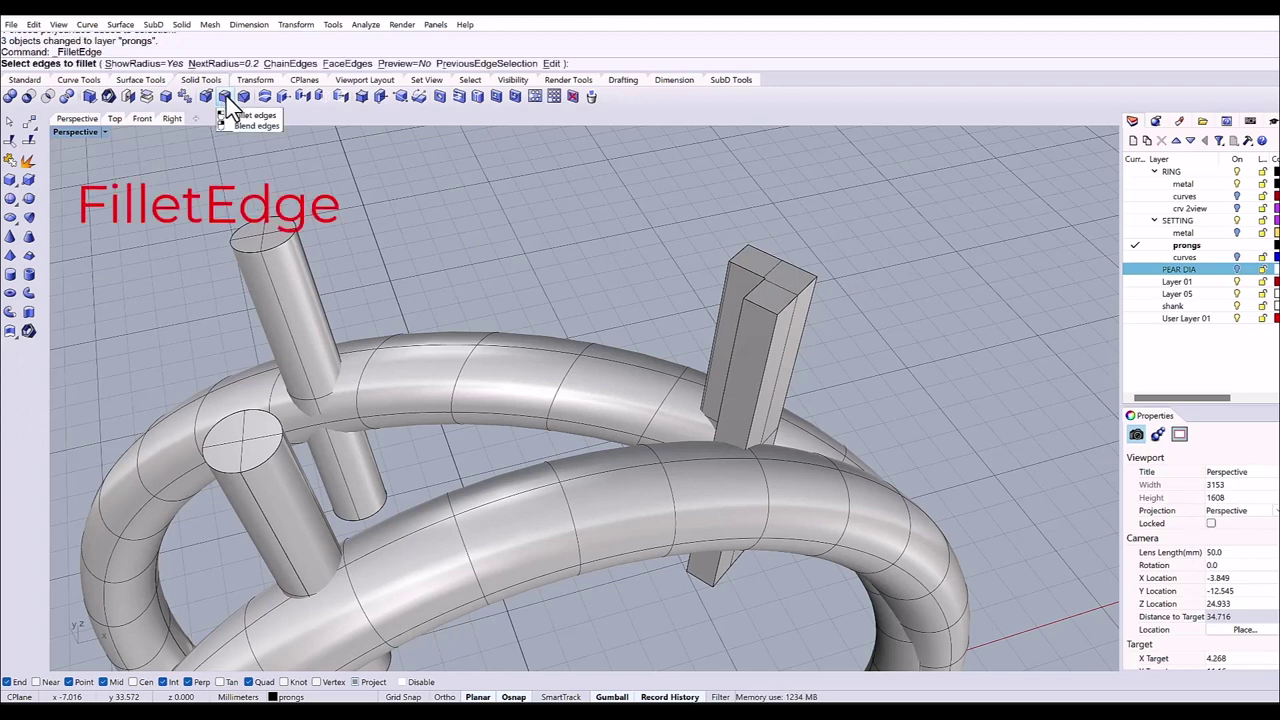
right_drag(800, 340, 870, 358)
click(780, 357)
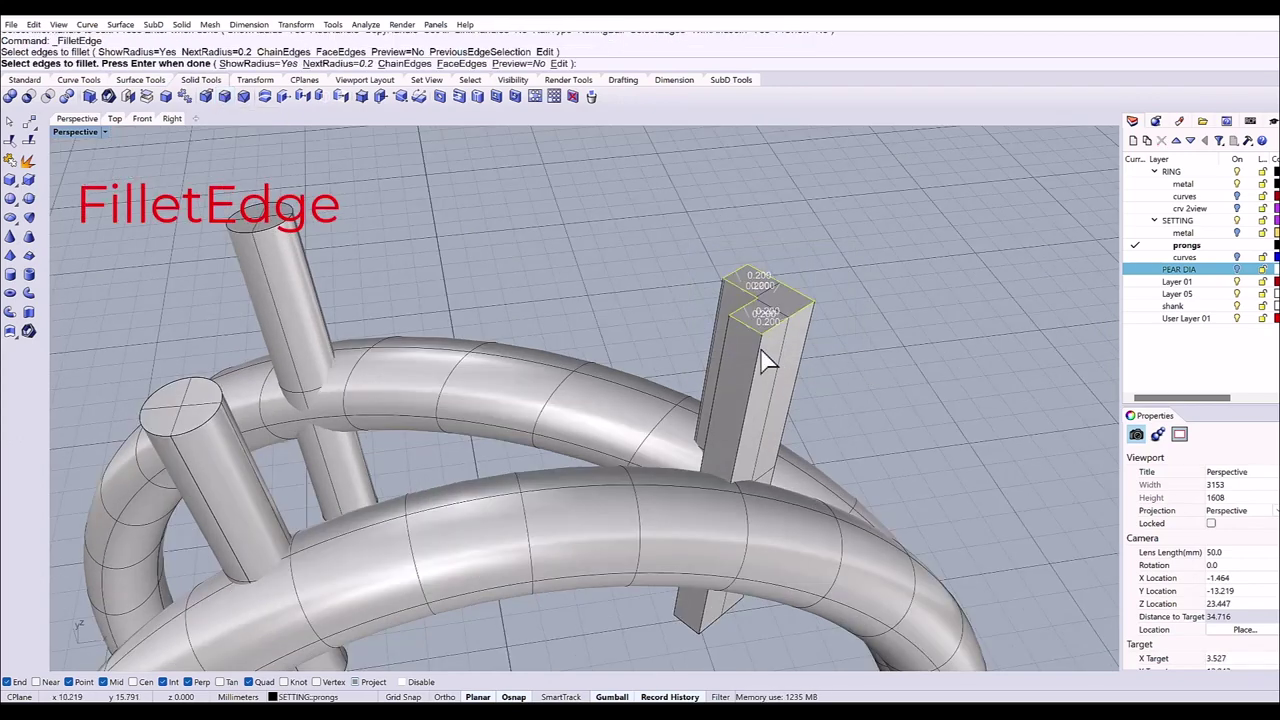
click(720, 332)
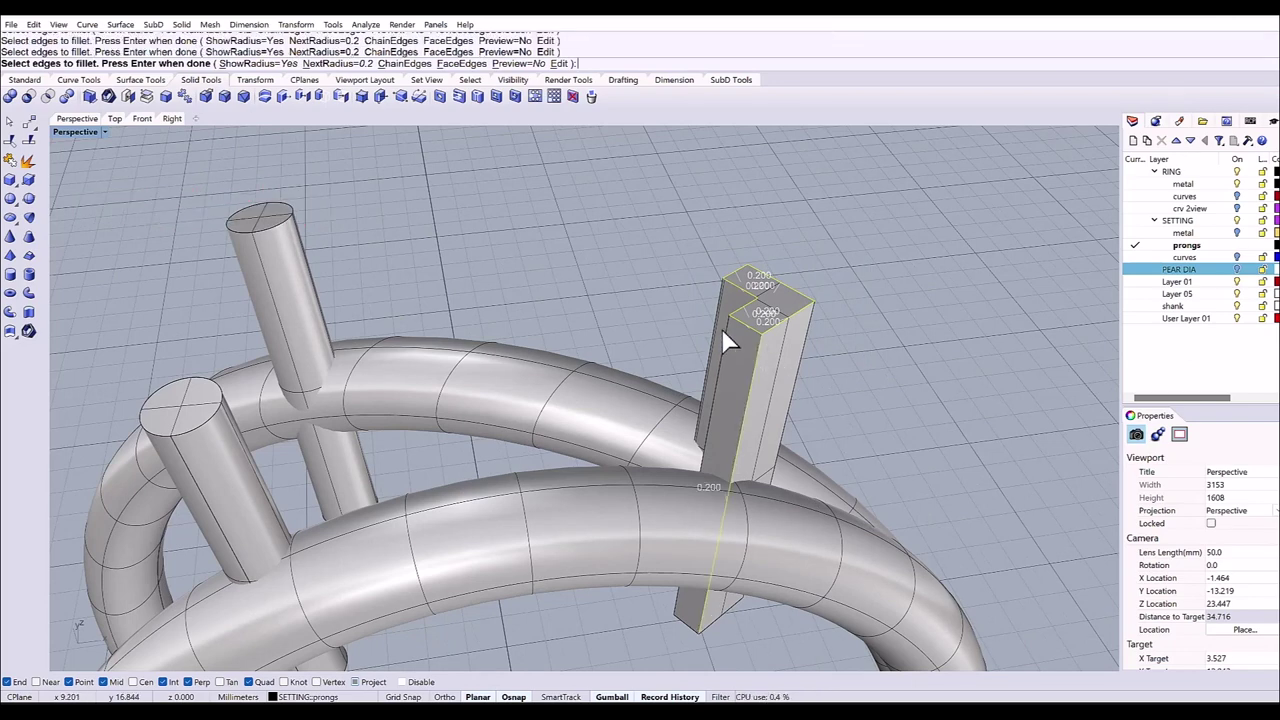
click(714, 318)
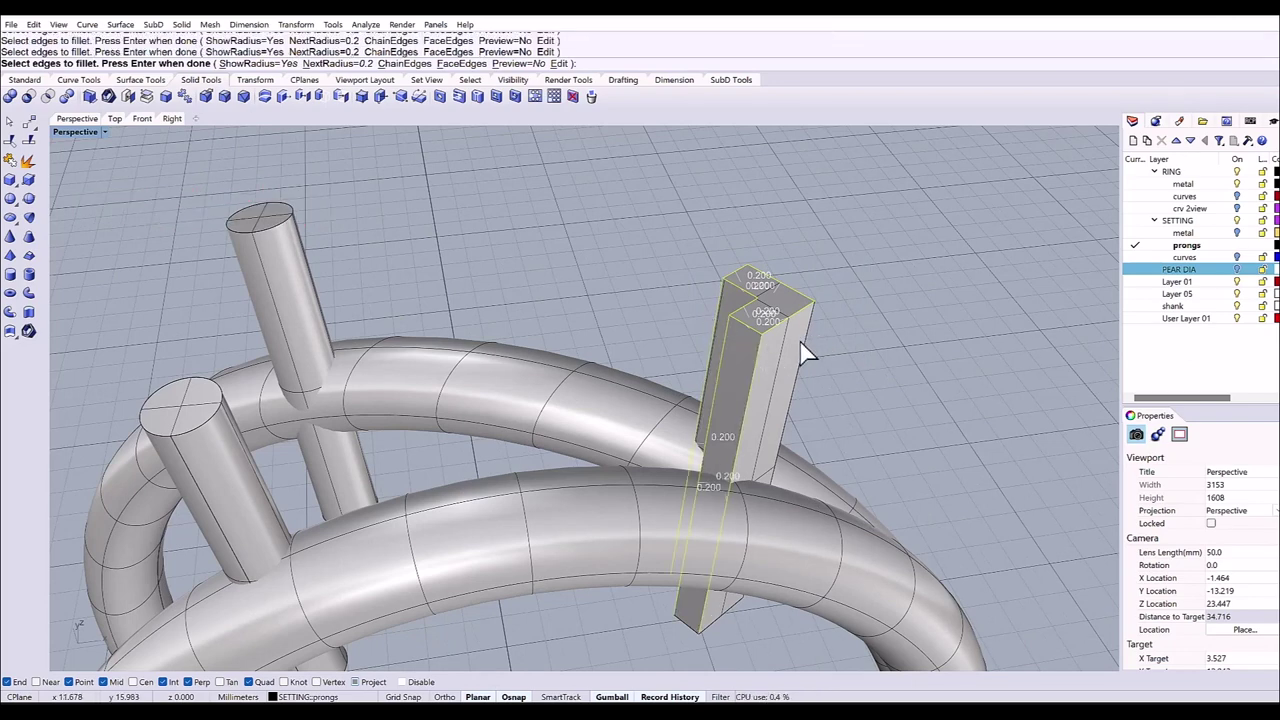
right_drag(808, 329, 891, 314)
scroll(1010, 302, up, 3)
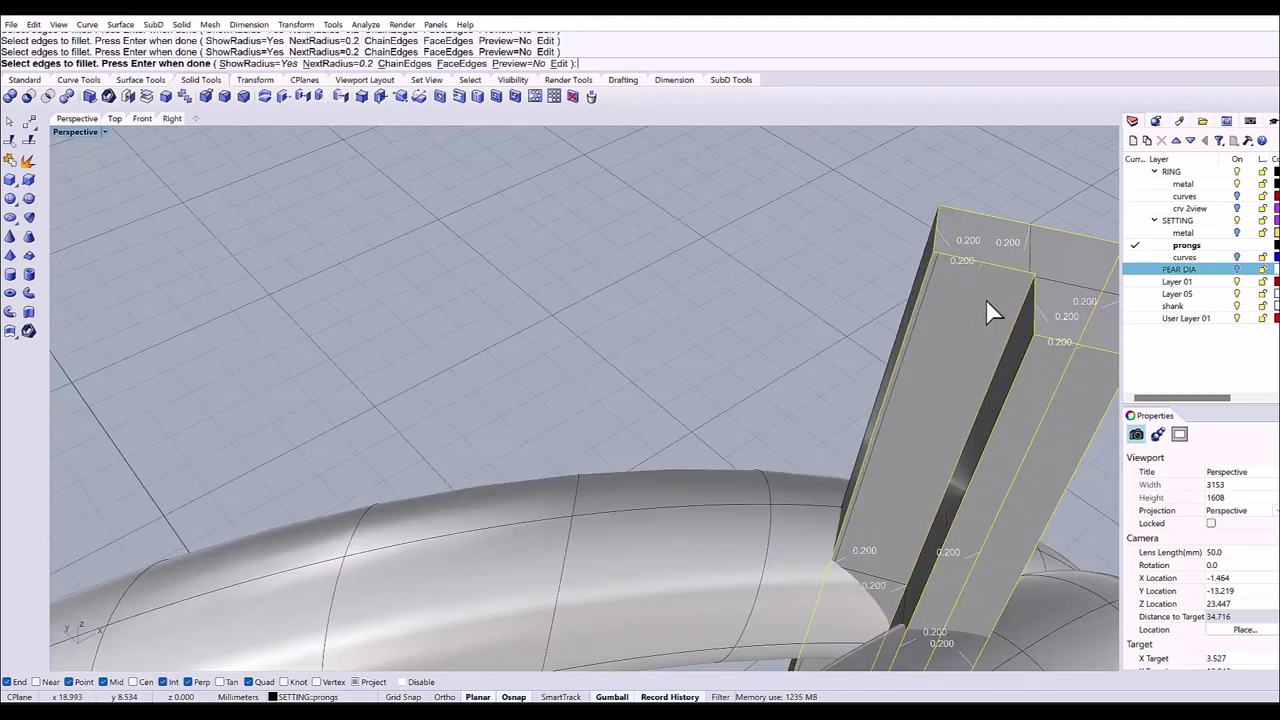
scroll(975, 299, down, 5)
key(Return)
right_drag(908, 308, 707, 415)
scroll(707, 415, up, 2)
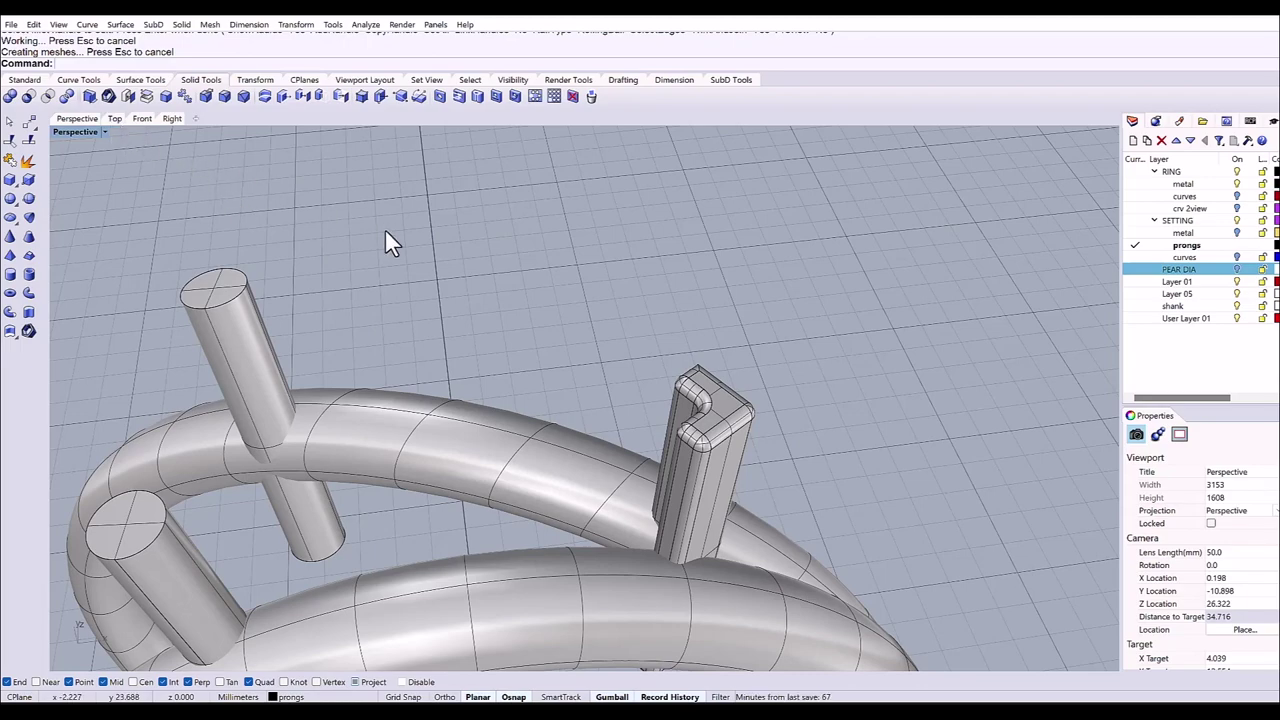
shift+right_drag(386, 232, 257, 520)
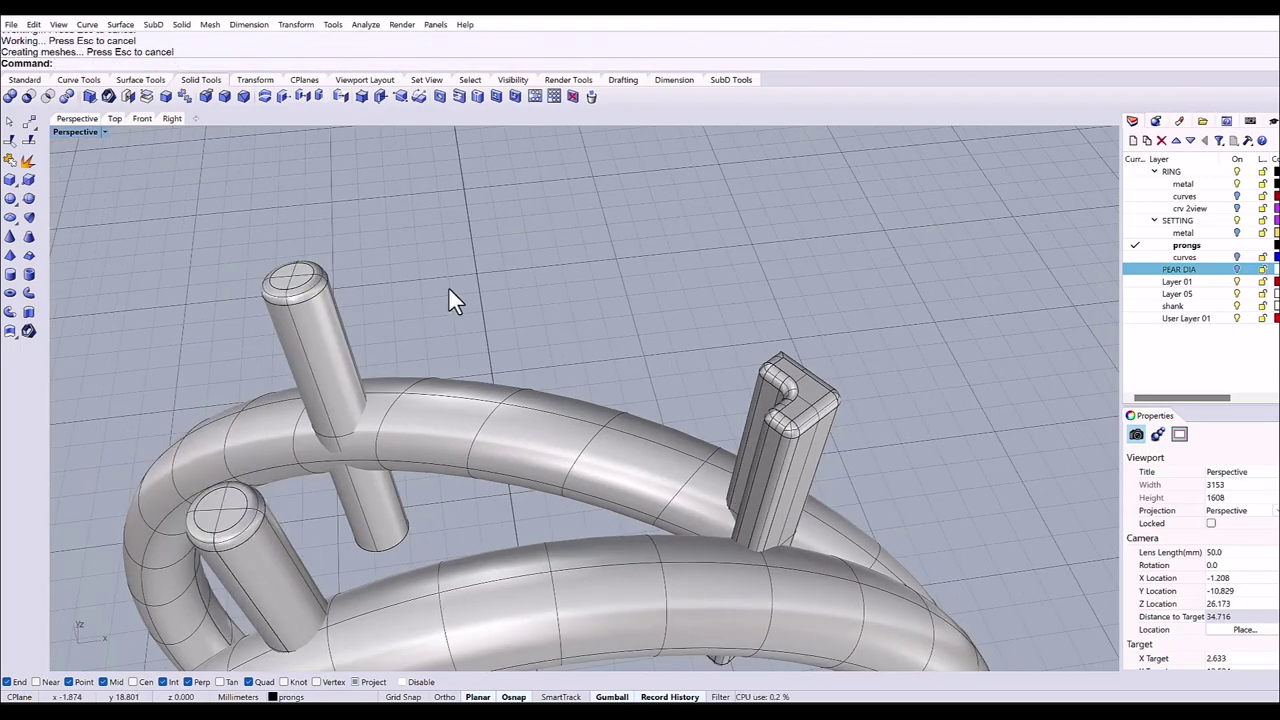
scroll(486, 285, down, 3)
Show the hidden gold pear seat on the ring again.
key(ctrl+alt+h)
right_drag(935, 270, 669, 326)
right_drag(591, 314, 345, 275)
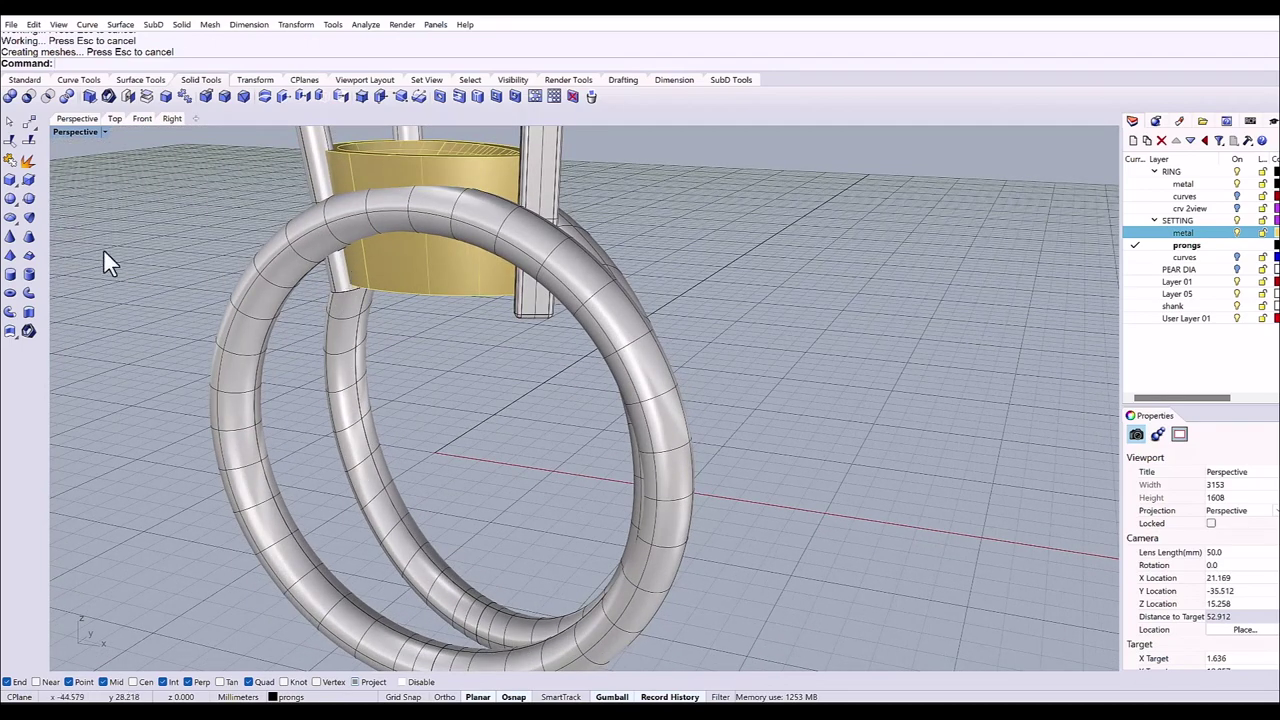
WireCut the gold setting band and three prongs along the ring's inner curve.
click(264, 96)
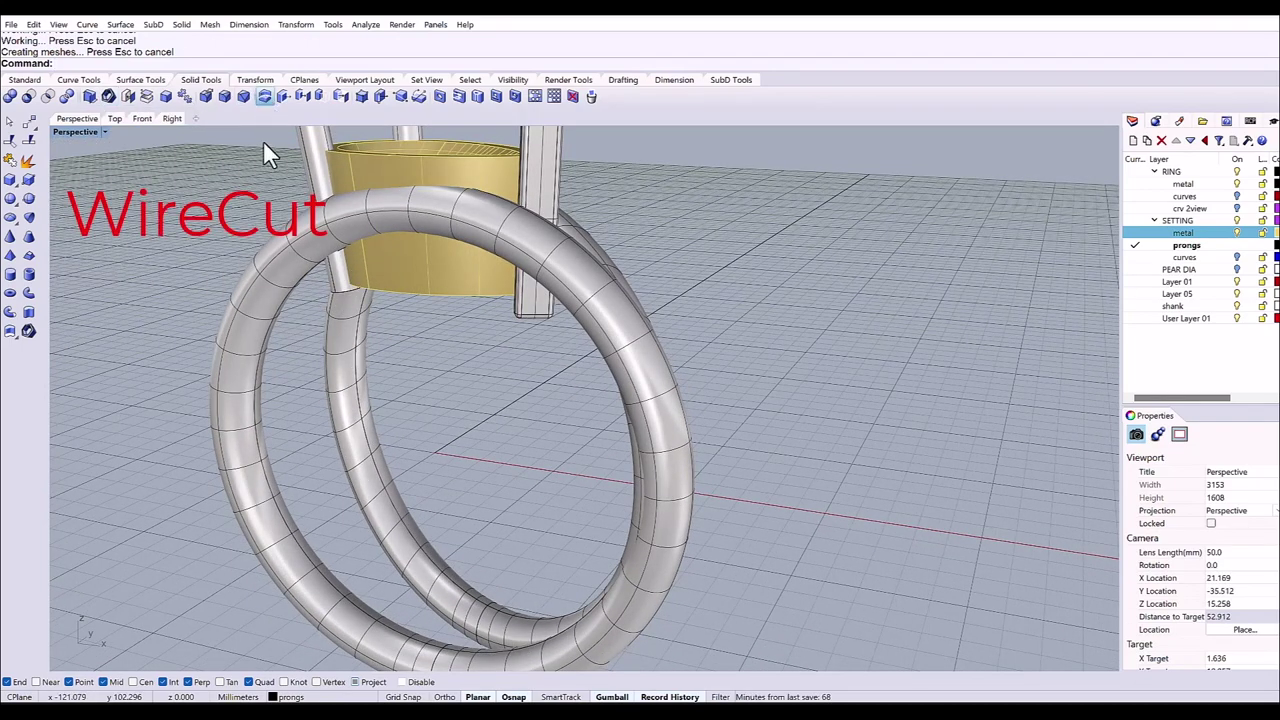
click(267, 340)
key(Return)
mouse_move(376, 334)
right_down()
mouse_move(362, 318)
mouse_move(370, 340)
right_up()
click(343, 218)
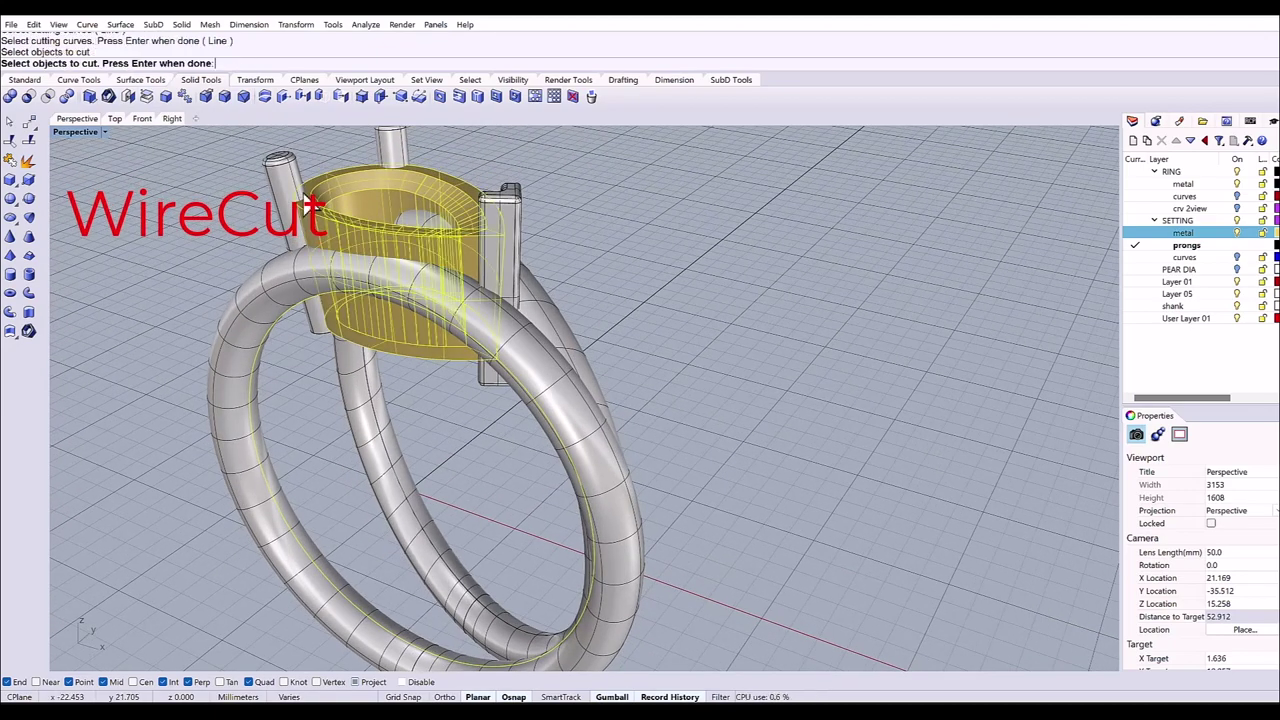
click(284, 195)
click(403, 159)
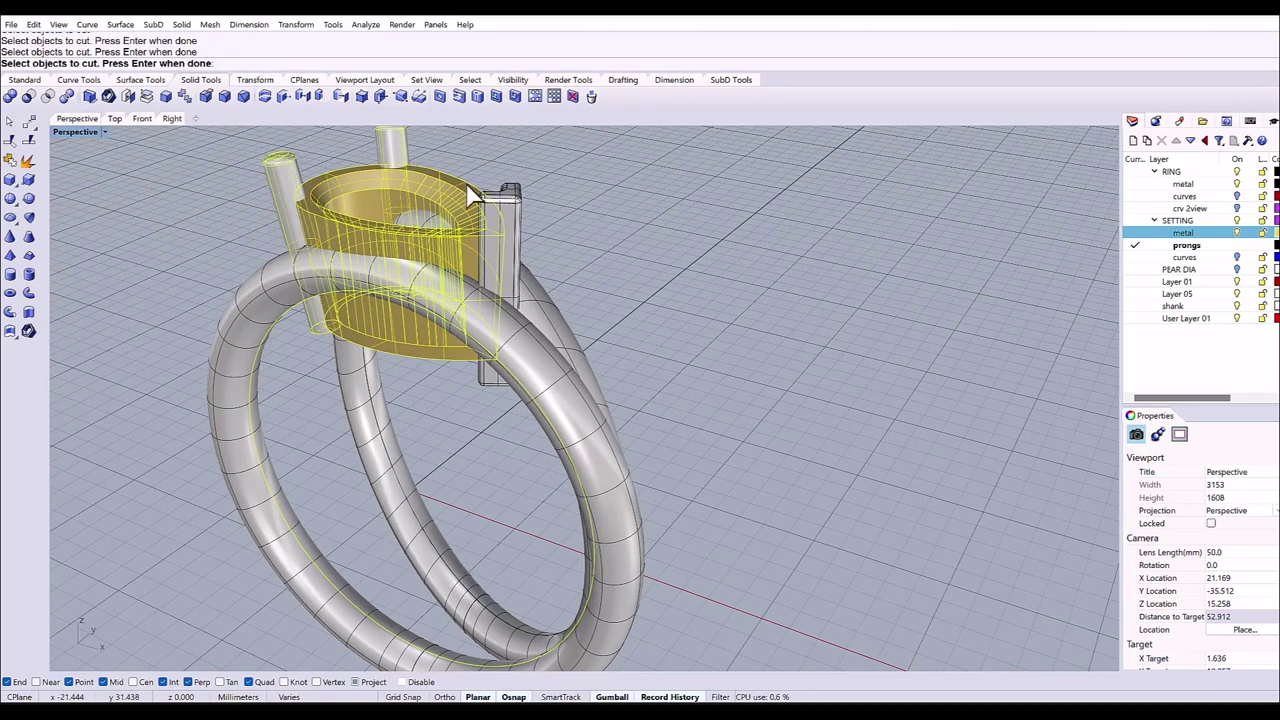
click(497, 208)
key(Return)
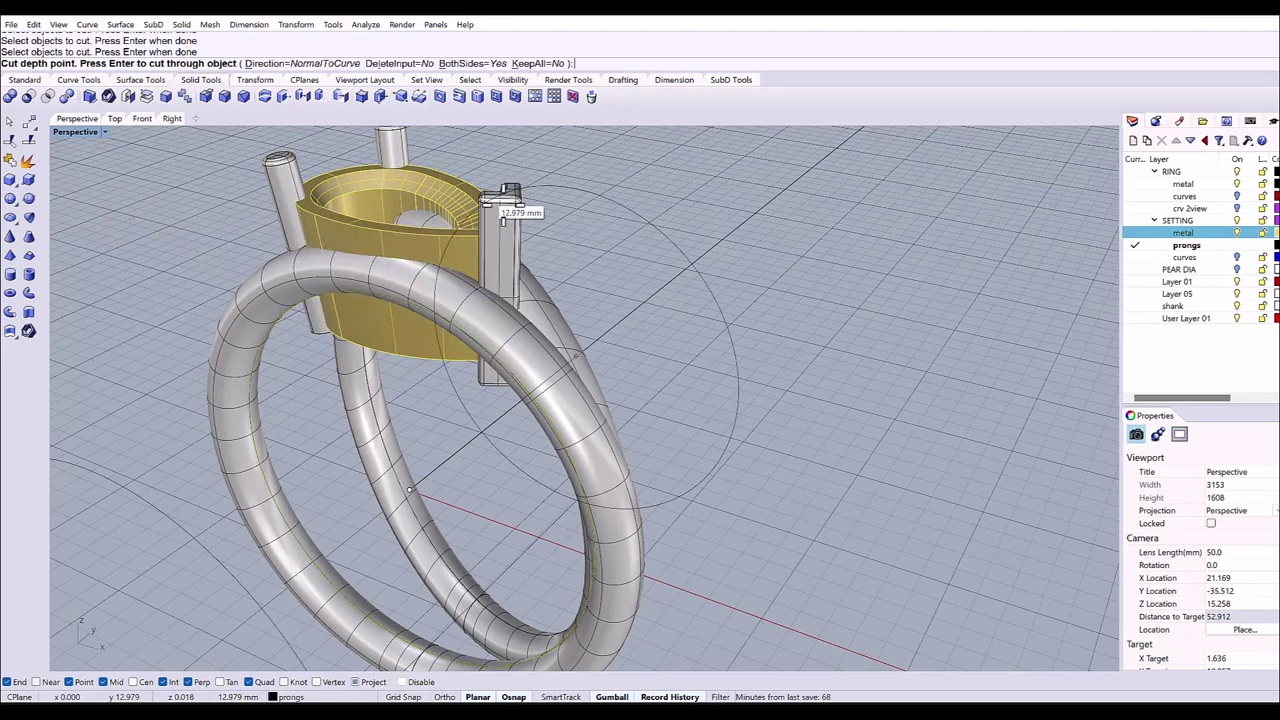
right_drag(523, 214, 606, 186)
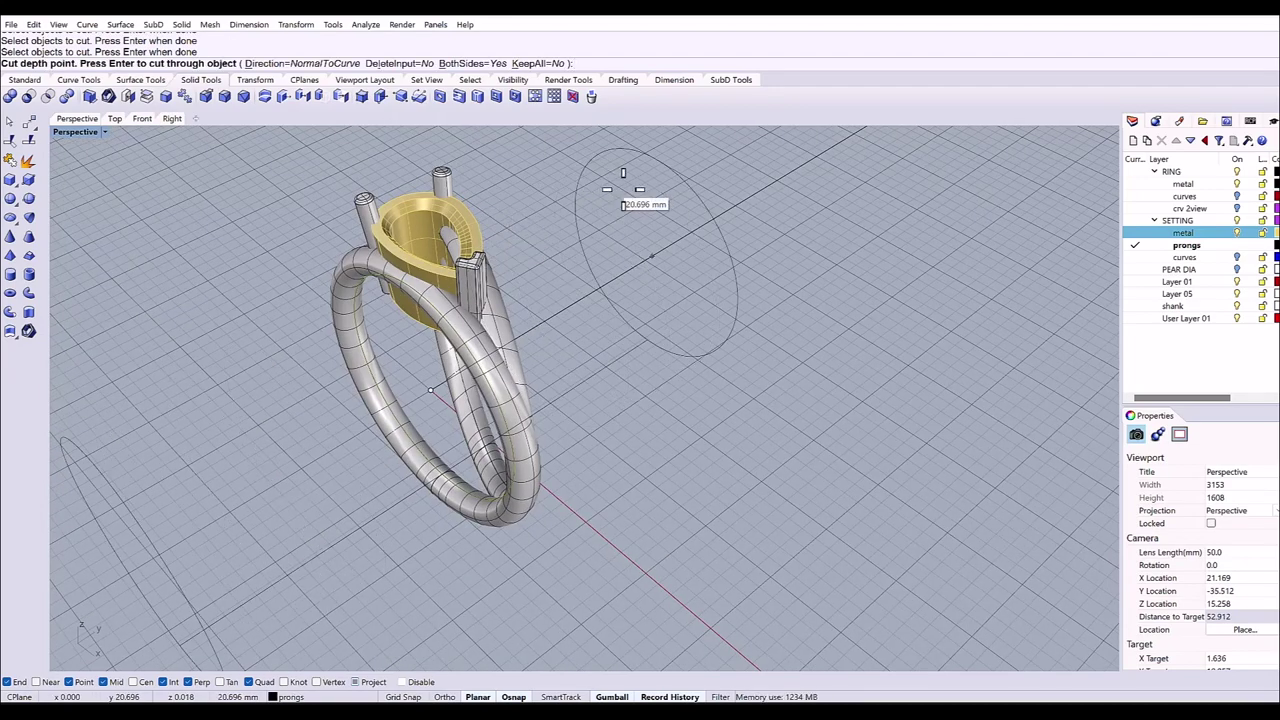
click(623, 192)
key(Return)
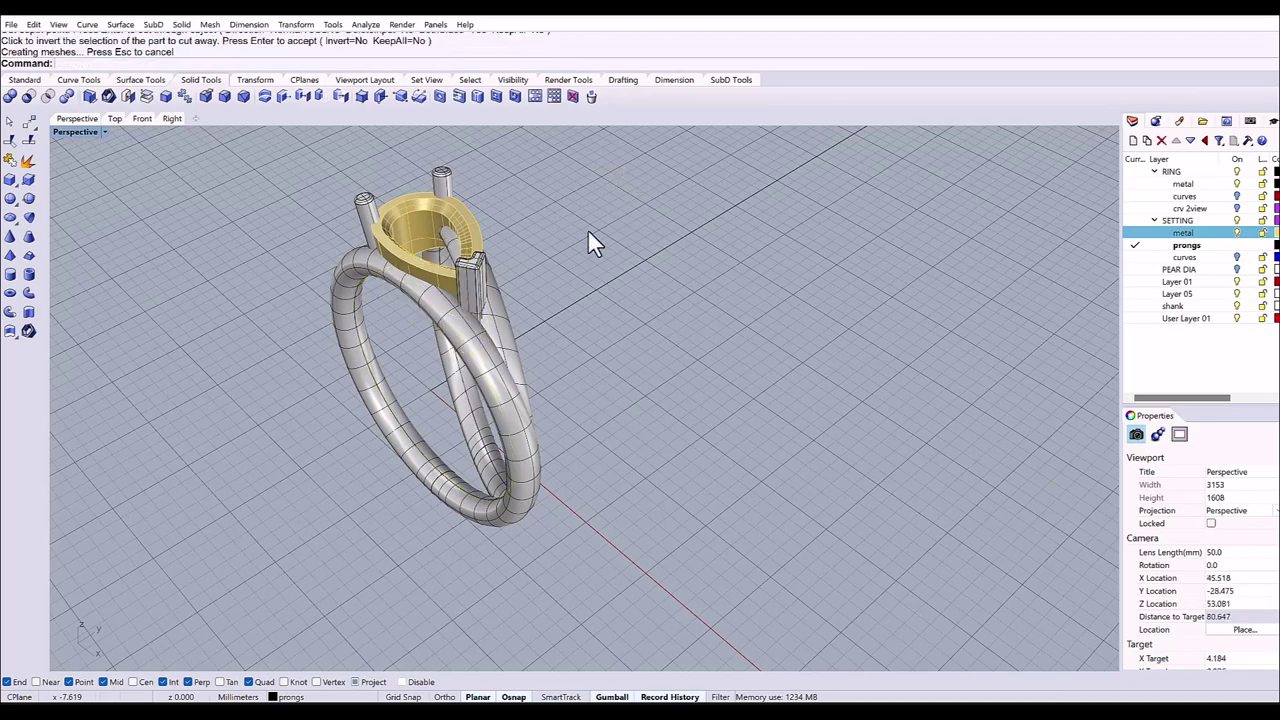
right_drag(581, 243, 357, 157)
Subtract the shank from the first prong and delete its leftover piece below.
scroll(360, 150, up, 5)
click(361, 96)
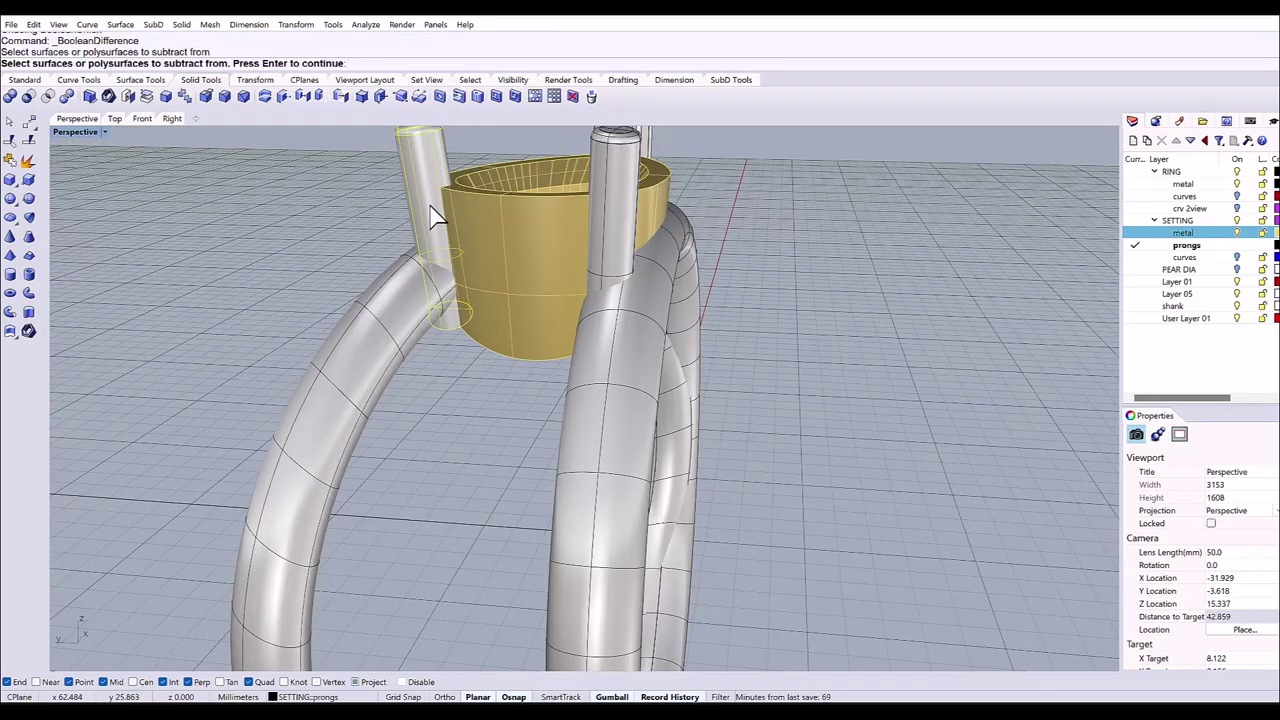
key(Return)
click(423, 280)
key(Return)
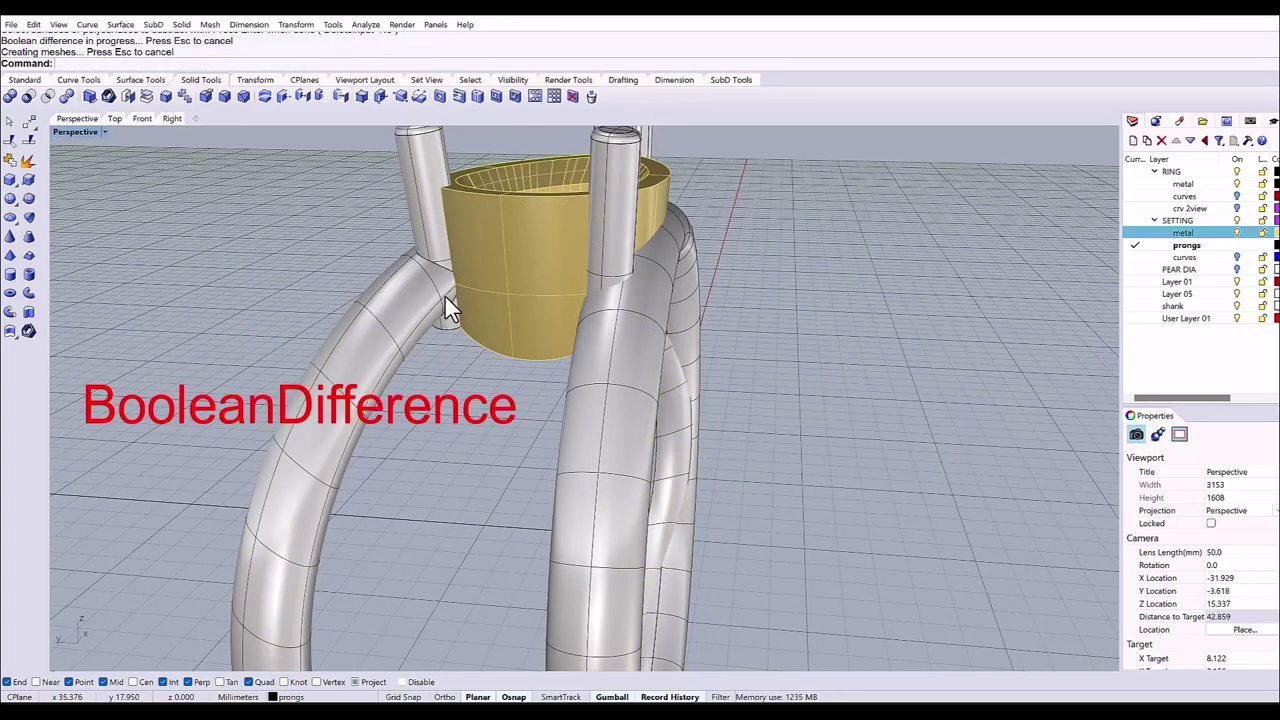
click(449, 316)
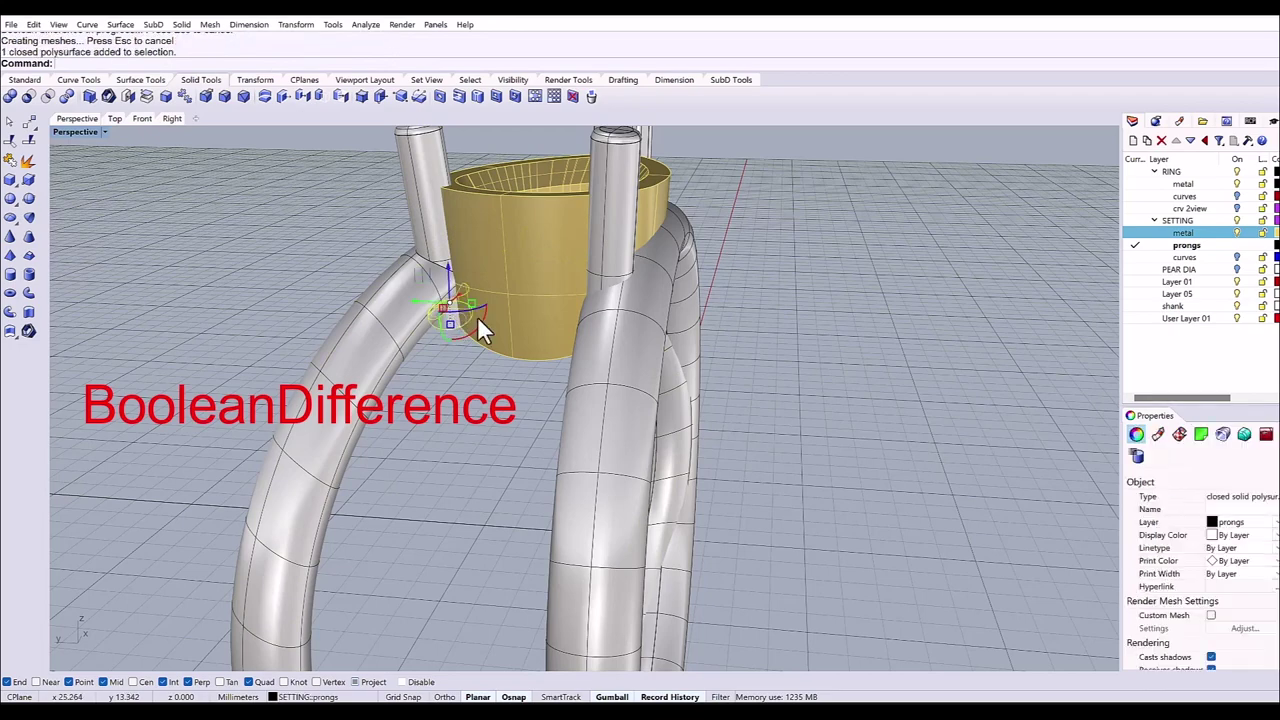
key(Delete)
Cut the right prong off at the shank with Boolean Difference.
right_drag(548, 316, 566, 314)
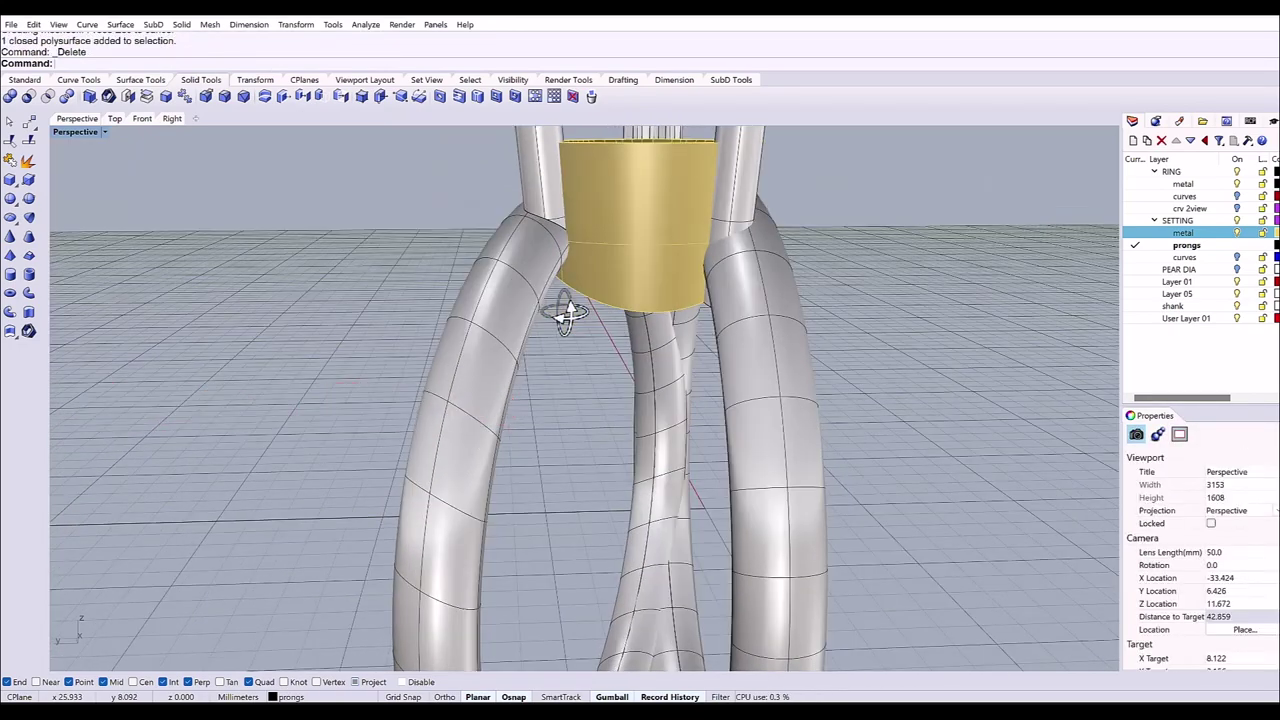
scroll(737, 202, up, 4)
click(737, 205)
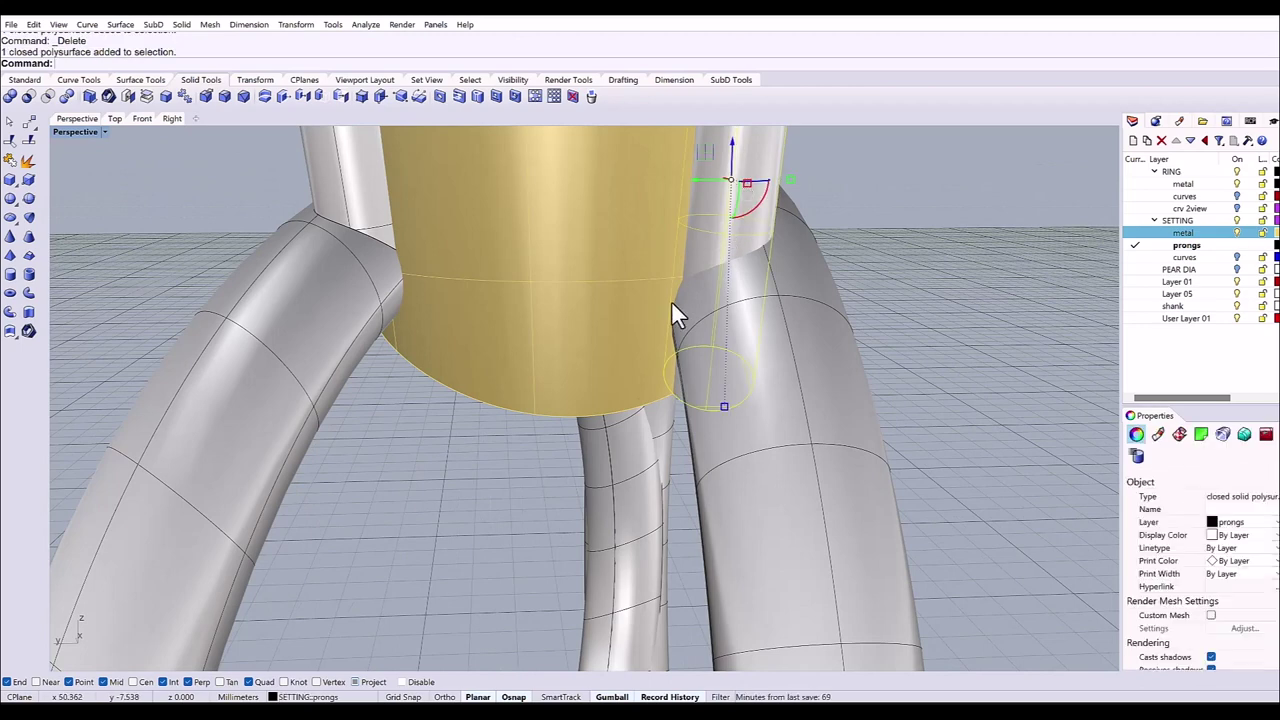
key(ctrl+shift+d)
click(722, 348)
key(Return)
scroll(681, 349, down, 4)
click(784, 316)
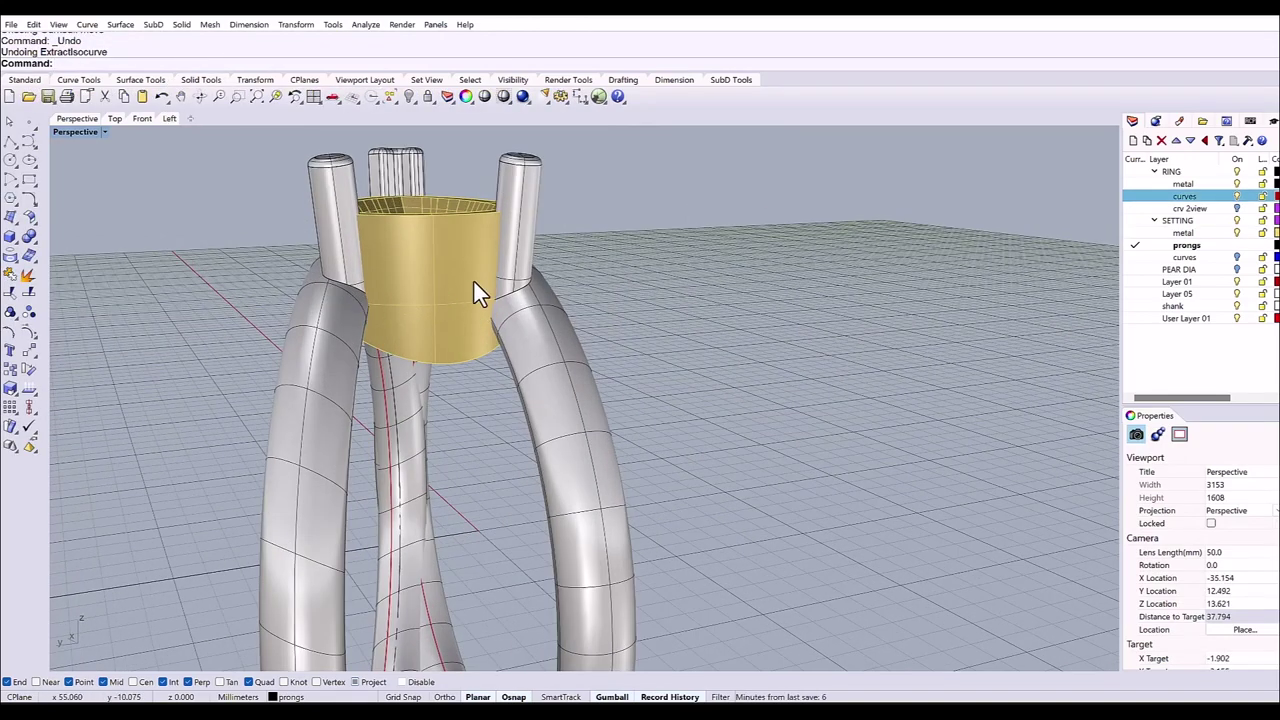
Draw a horizontal line across the setting in the Left view.
click(169, 118)
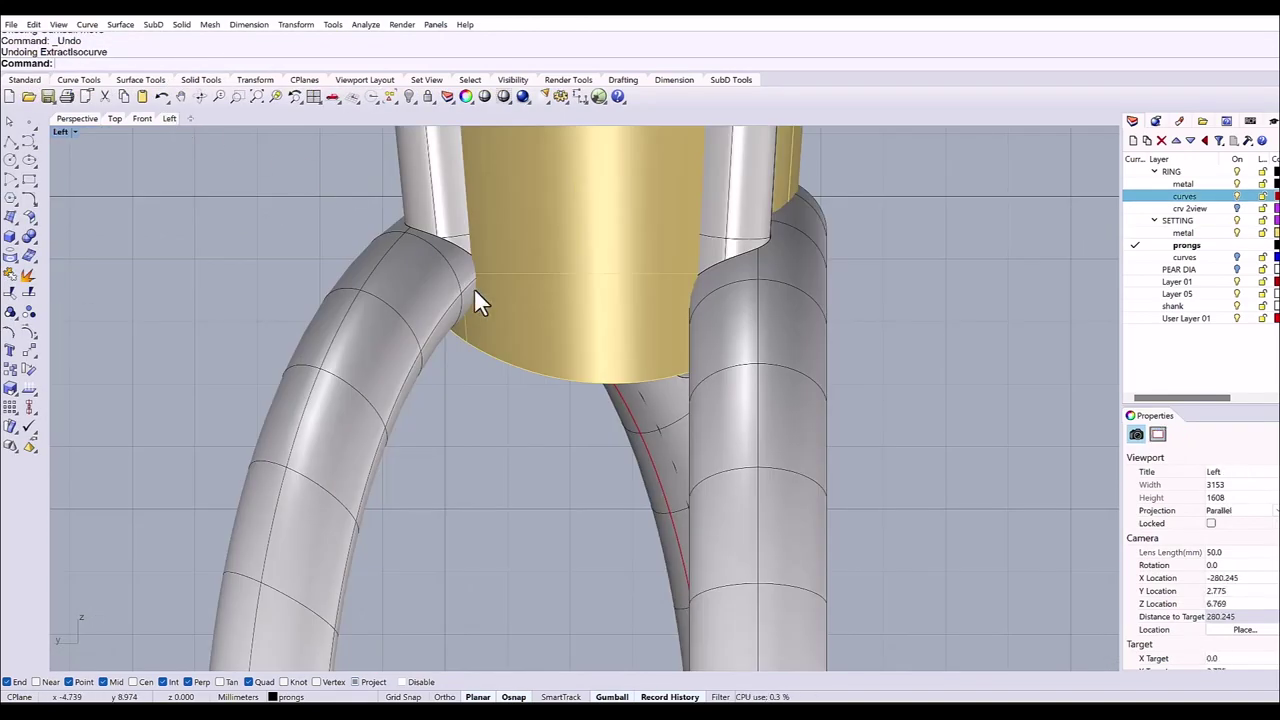
scroll(350, 333, down, 2)
right_drag(350, 333, 251, 280)
click(20, 148)
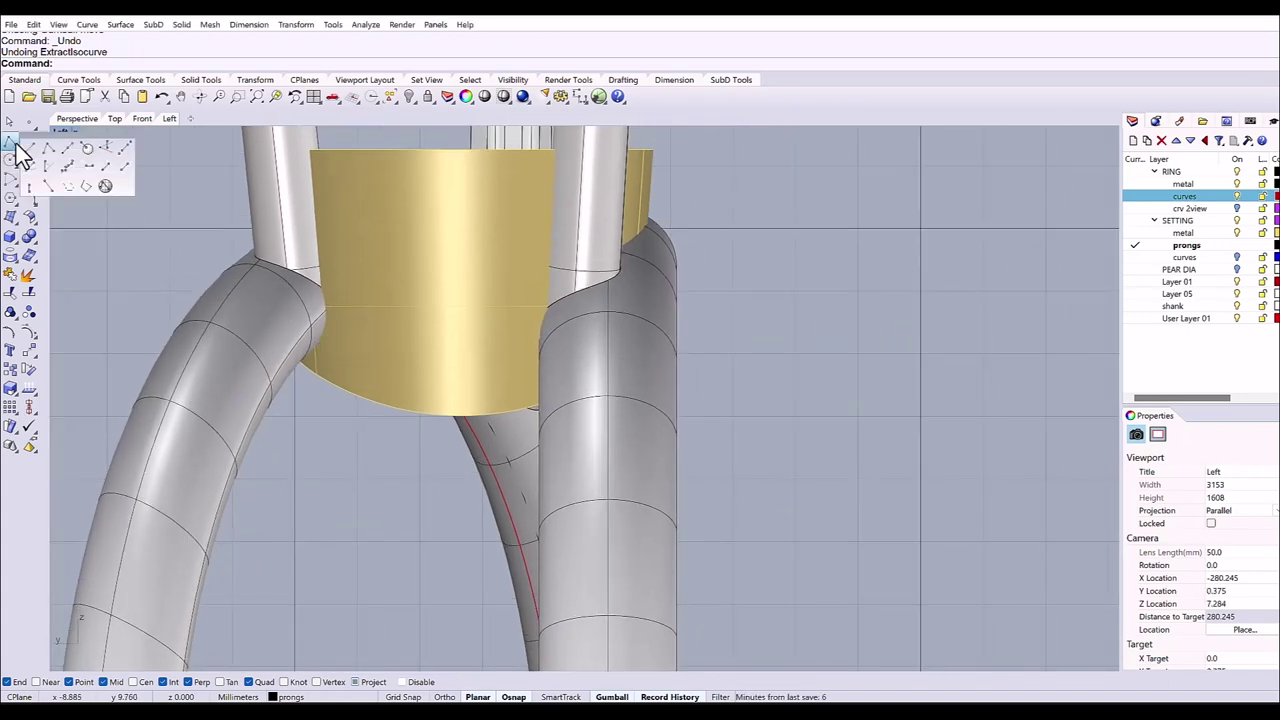
click(31, 148)
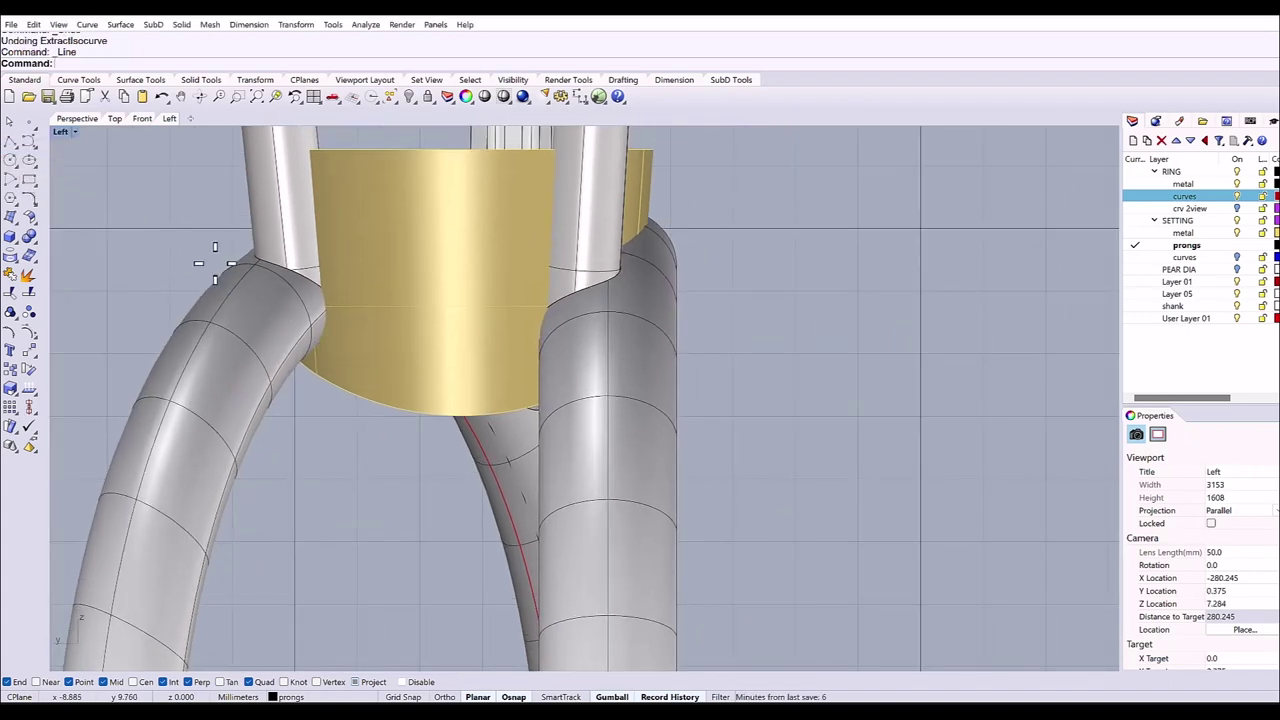
click(130, 329)
click(822, 333)
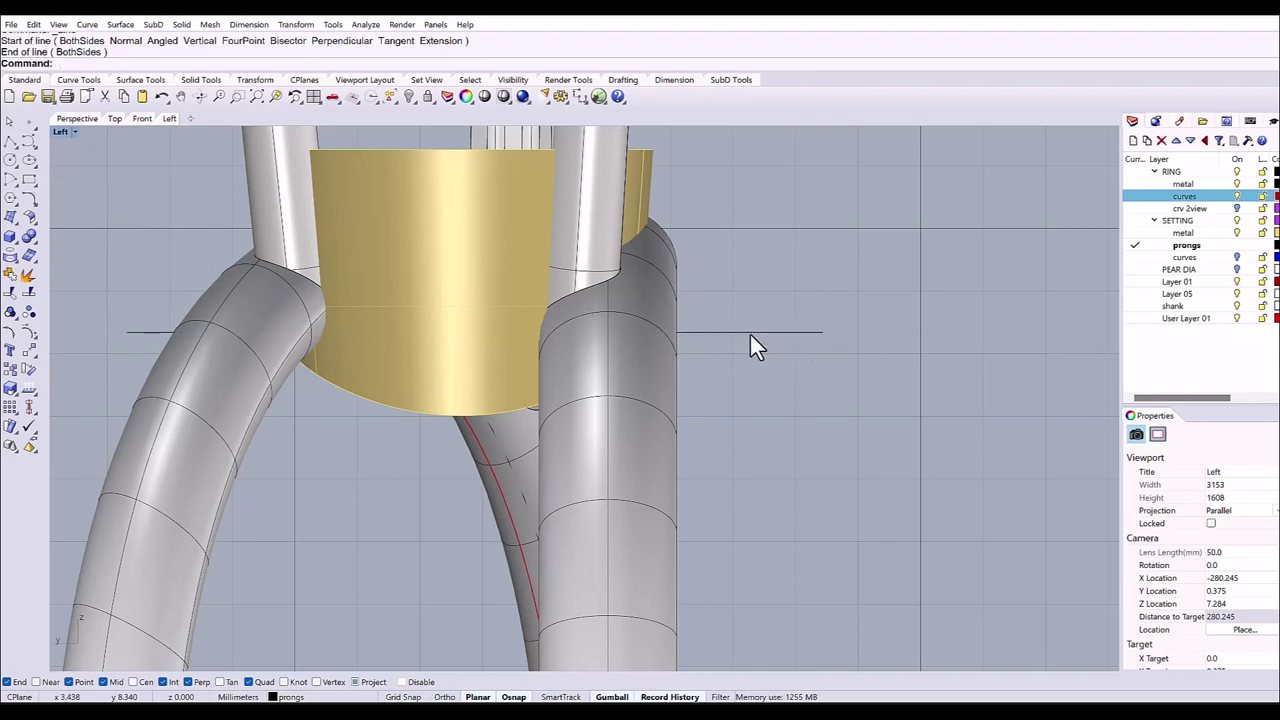
Extrude the horizontal line sideways into a flat cutting plate with the gumball.
click(748, 331)
click(76, 118)
right_drag(458, 359, 434, 439)
click(434, 440)
right_drag(486, 395, 465, 433)
drag(465, 437, 311, 381)
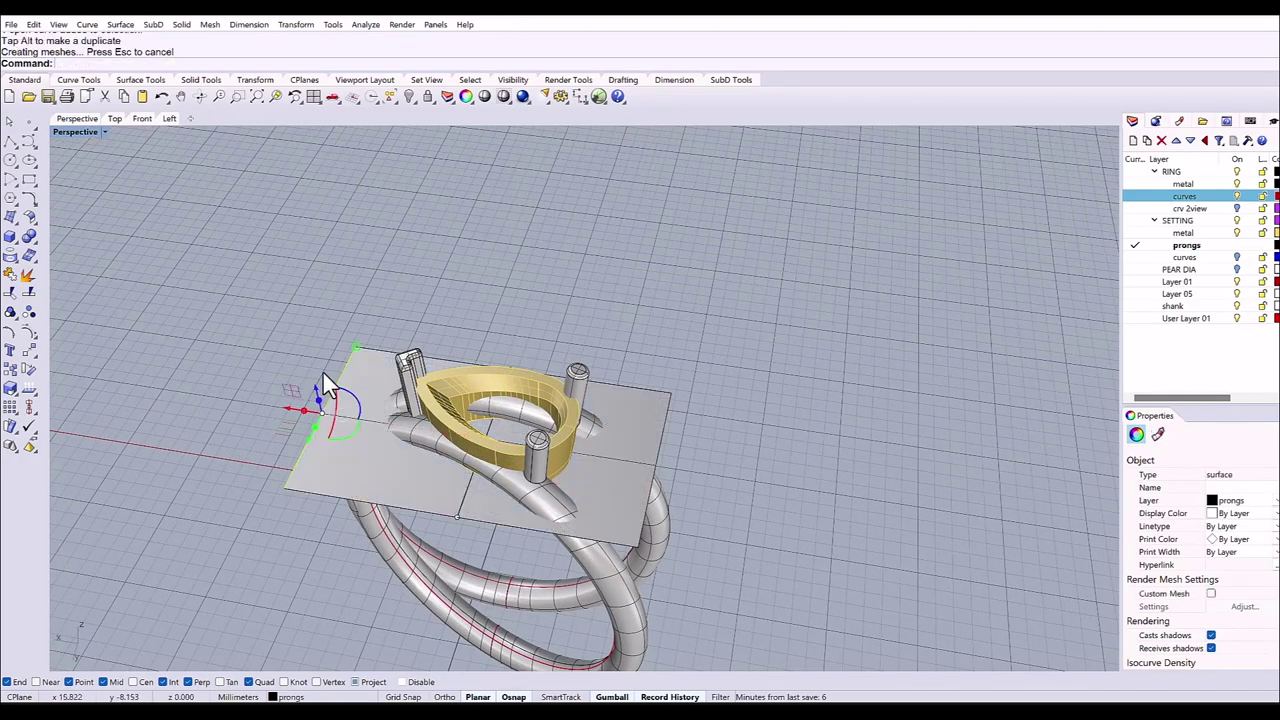
click(603, 314)
right_drag(603, 314, 289, 352)
Flip the cutting plate's surface direction with Dir.
scroll(474, 322, up, 2)
scroll(308, 395, up, 3)
click(308, 383)
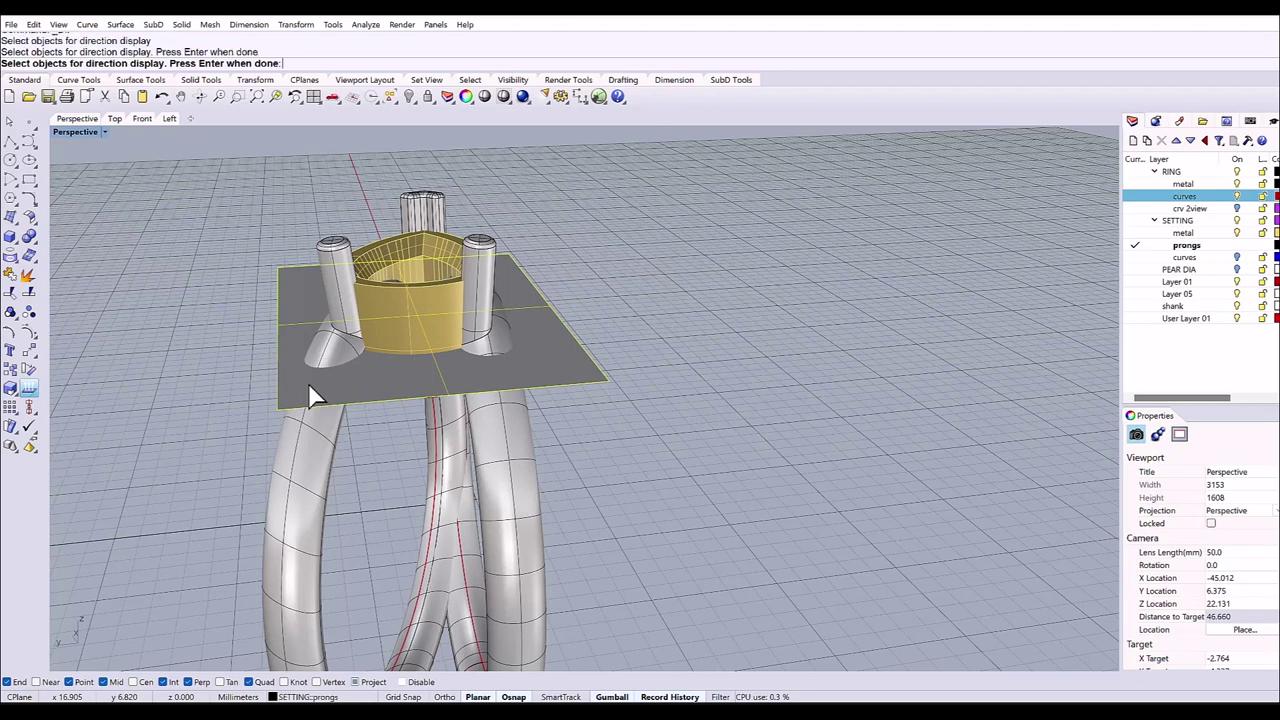
key(Return)
right_drag(304, 343, 285, 305)
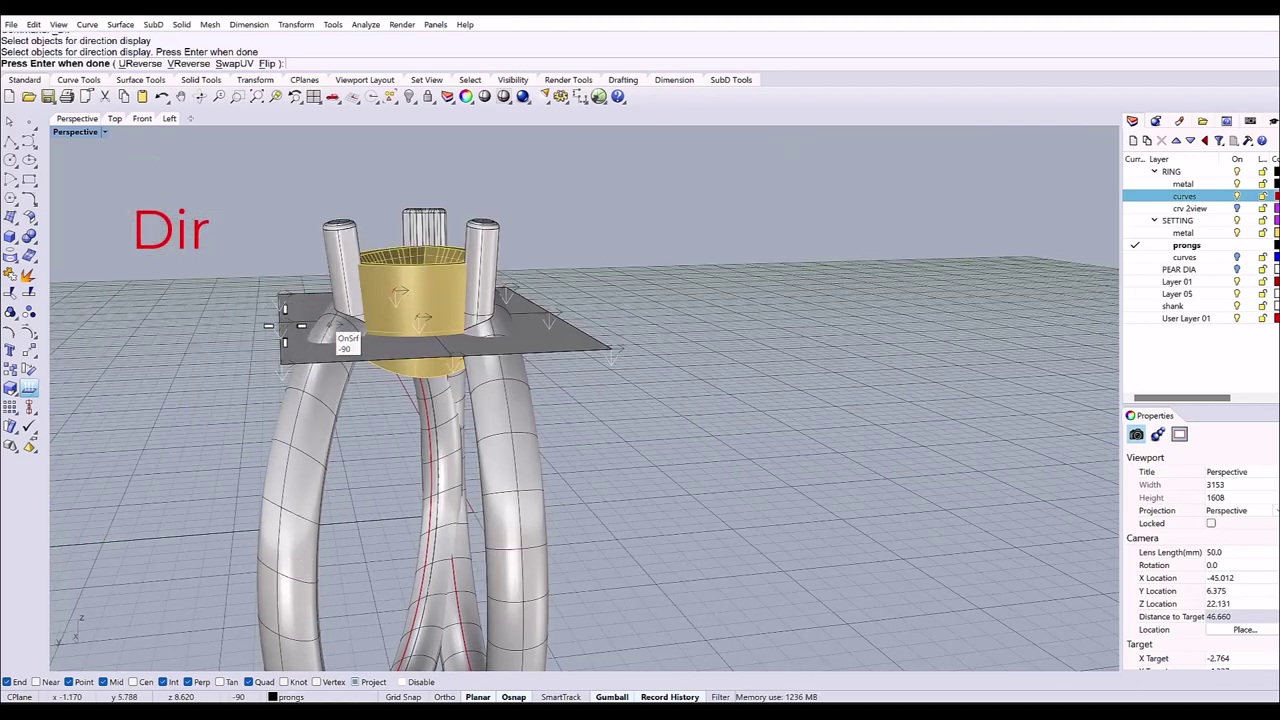
click(298, 312)
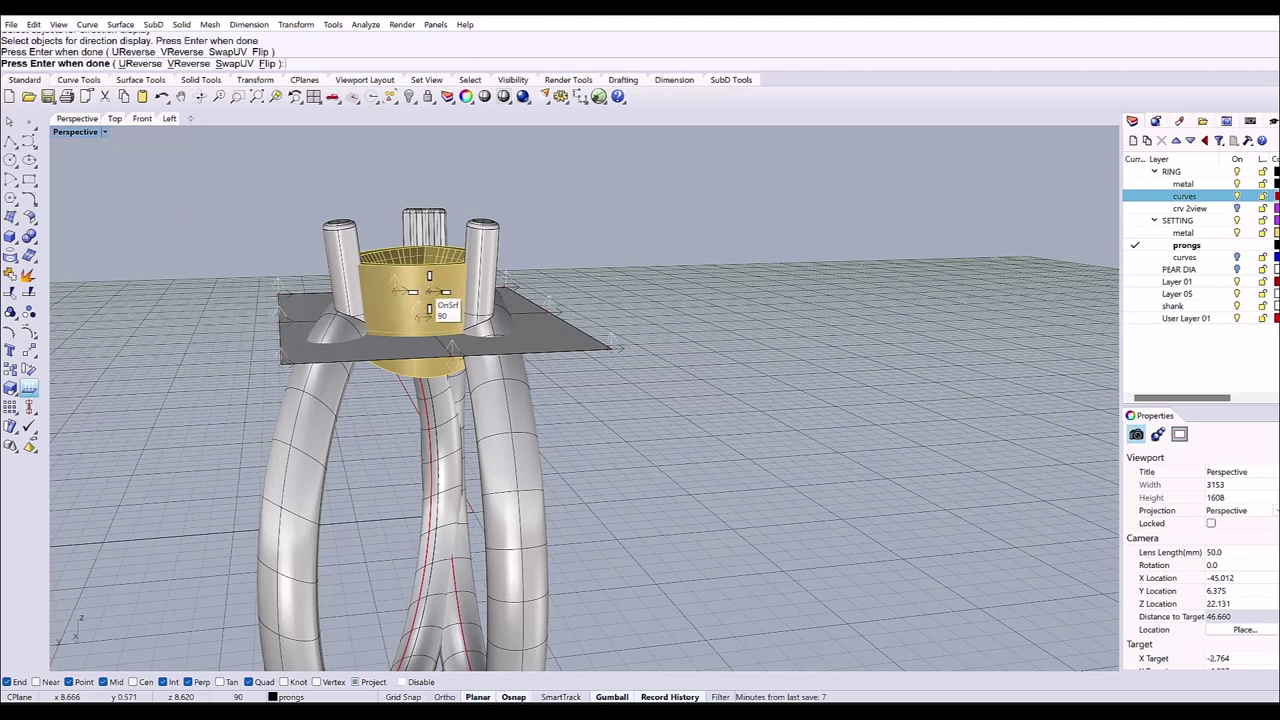
right_click(390, 298)
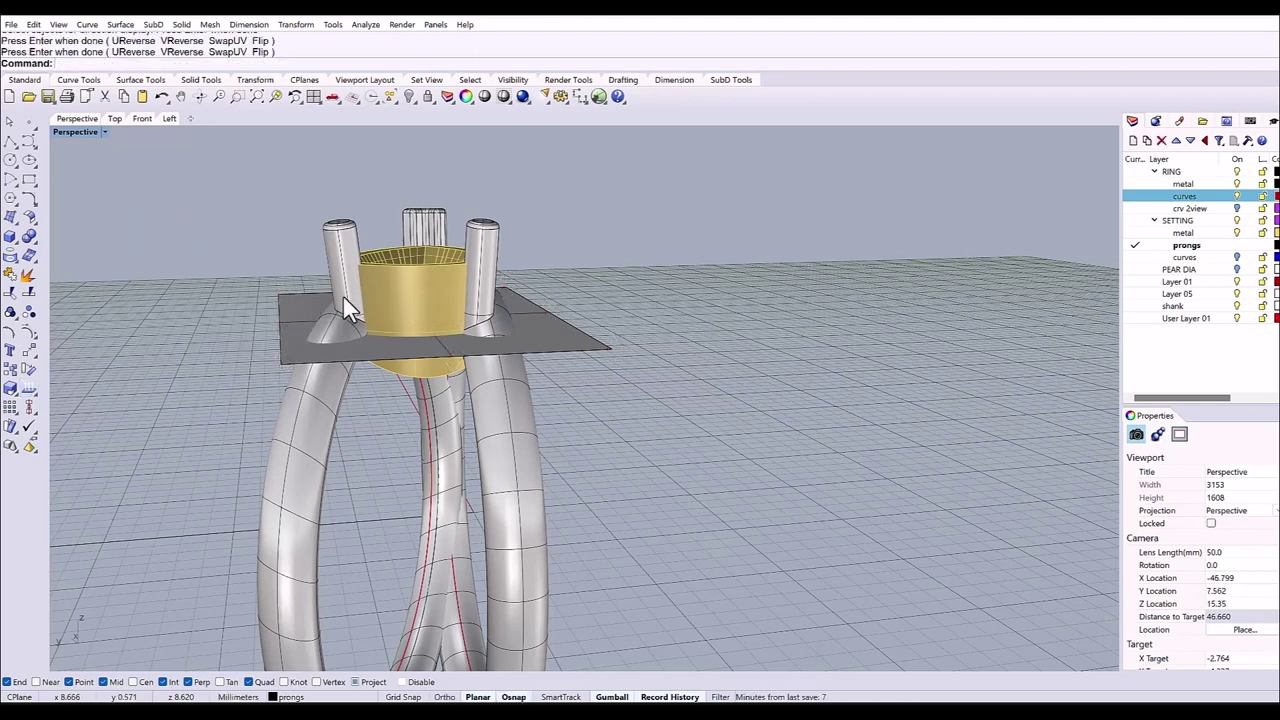
Boolean-subtract the plate from the gold seat band to flatten its underside.
click(205, 80)
click(28, 96)
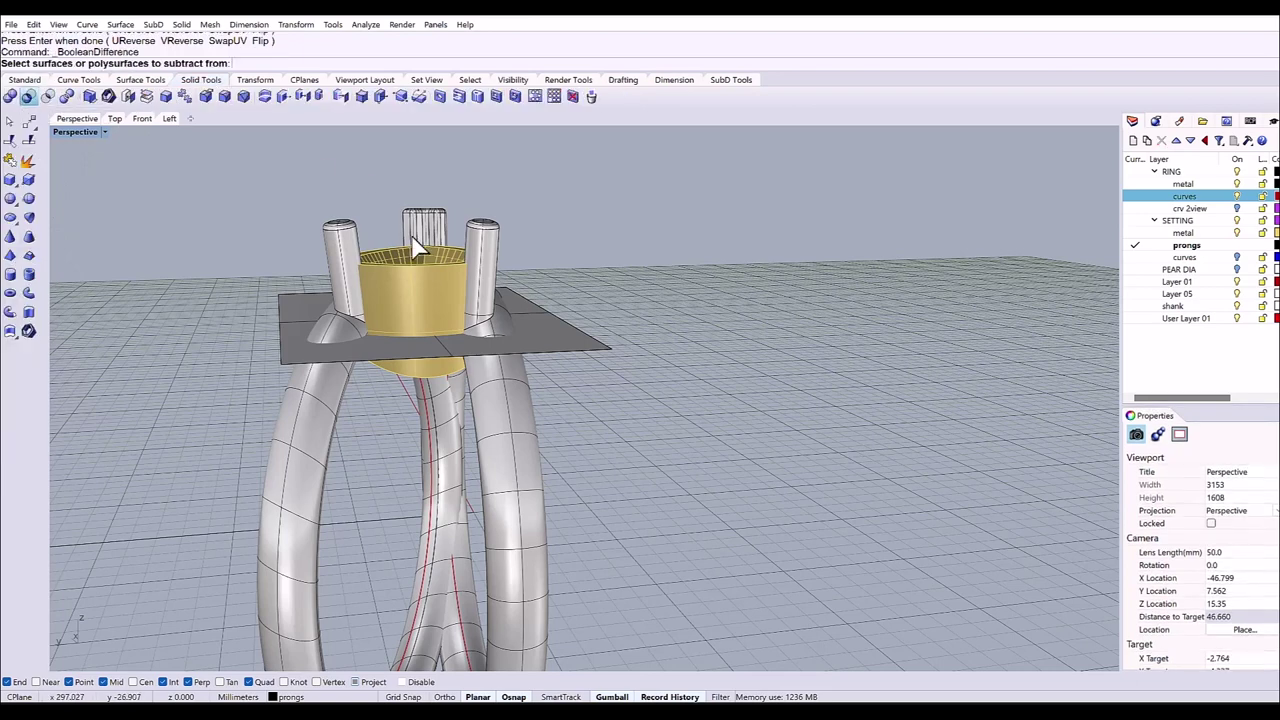
click(415, 305)
key(Return)
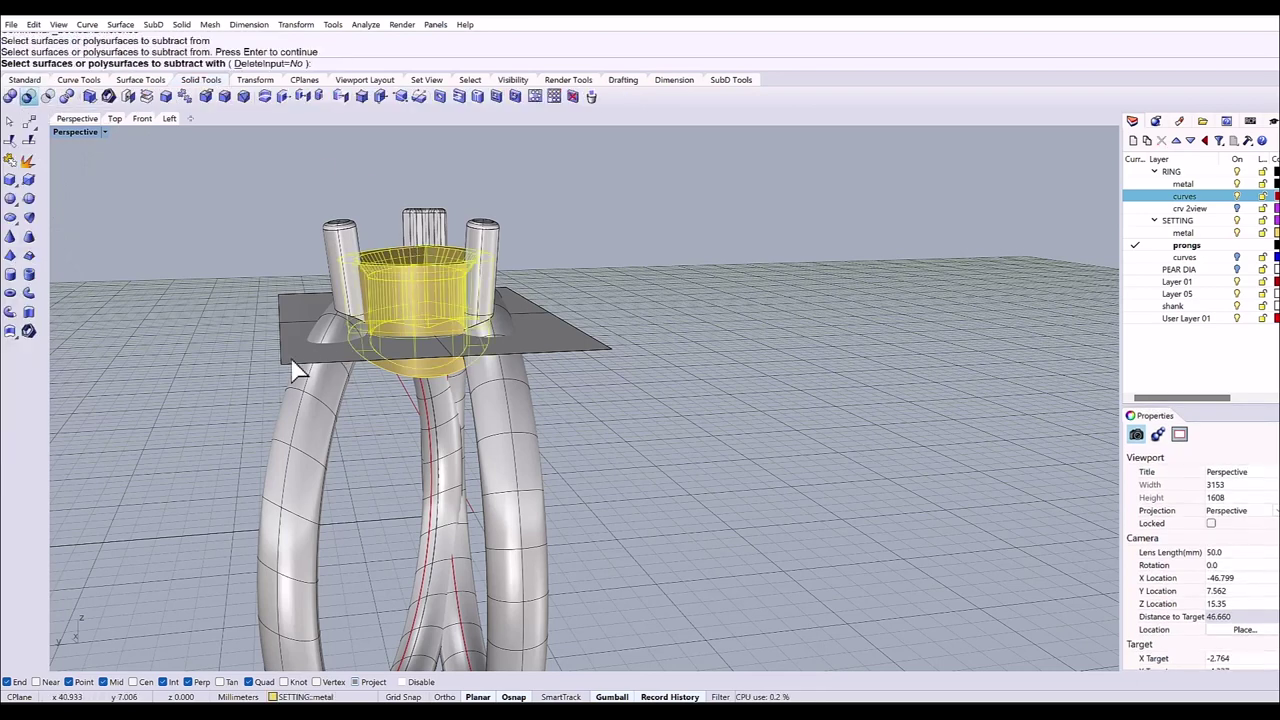
click(293, 364)
key(Return)
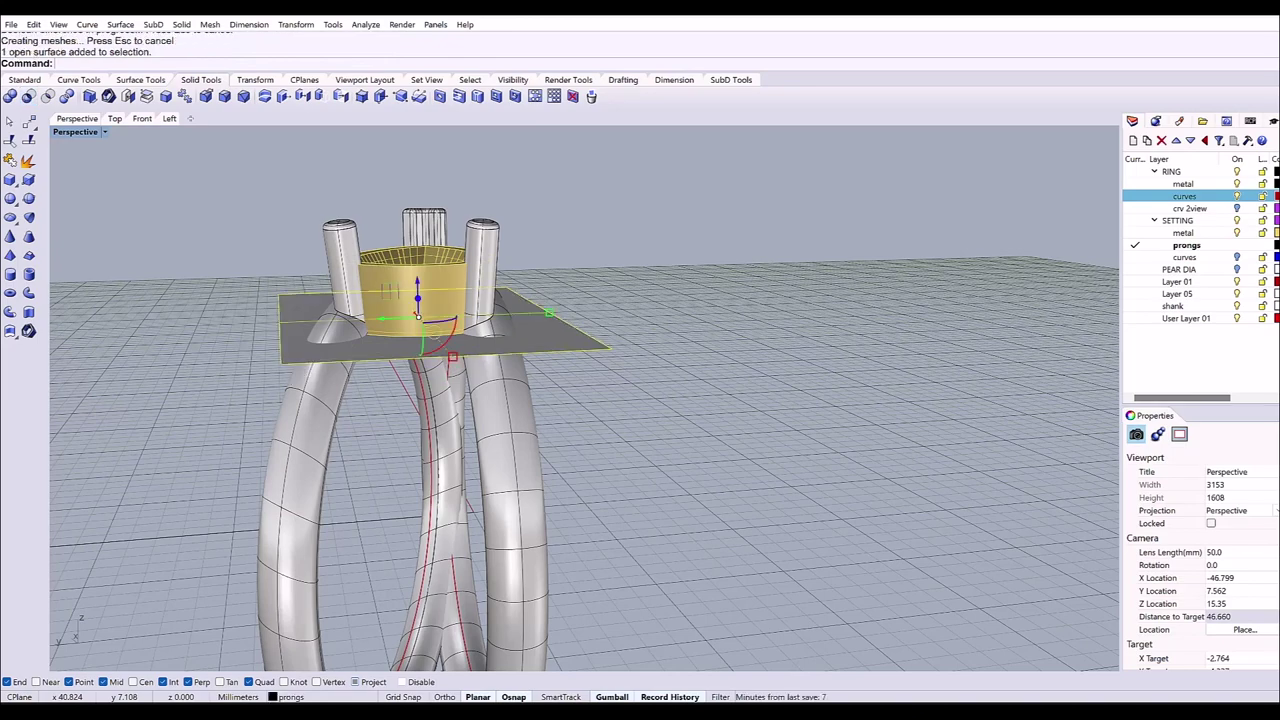
Delete the leftover cutting plate and the horizontal guide line.
key(Delete)
right_drag(427, 331, 550, 332)
click(546, 328)
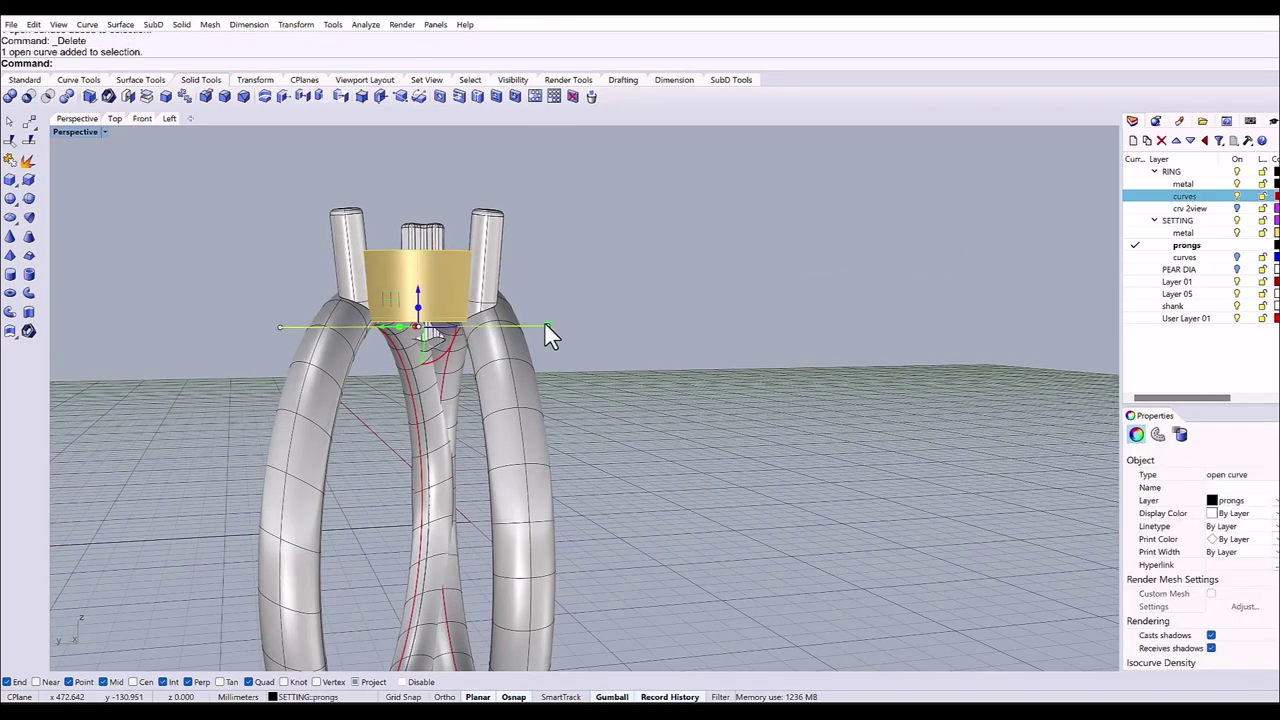
key(Delete)
right_drag(557, 329, 629, 343)
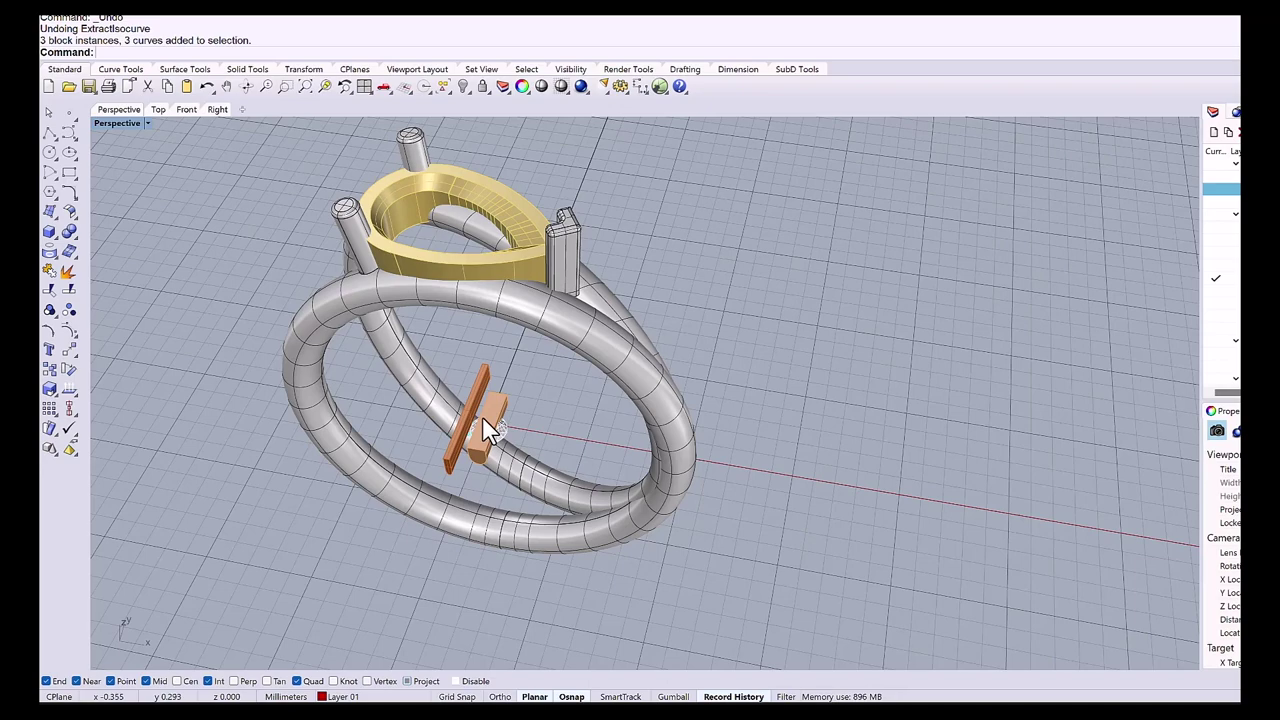
Extract the isocurve running along the shank surface.
right_drag(483, 415, 591, 437)
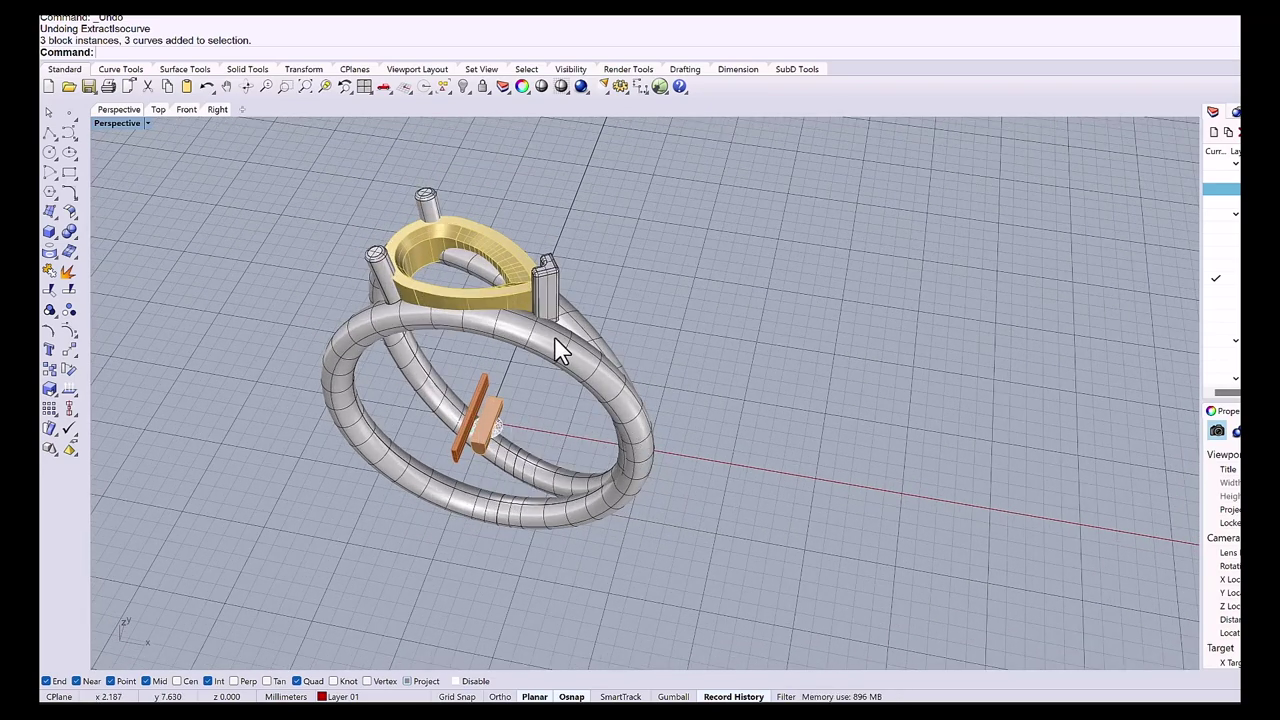
click(56, 257)
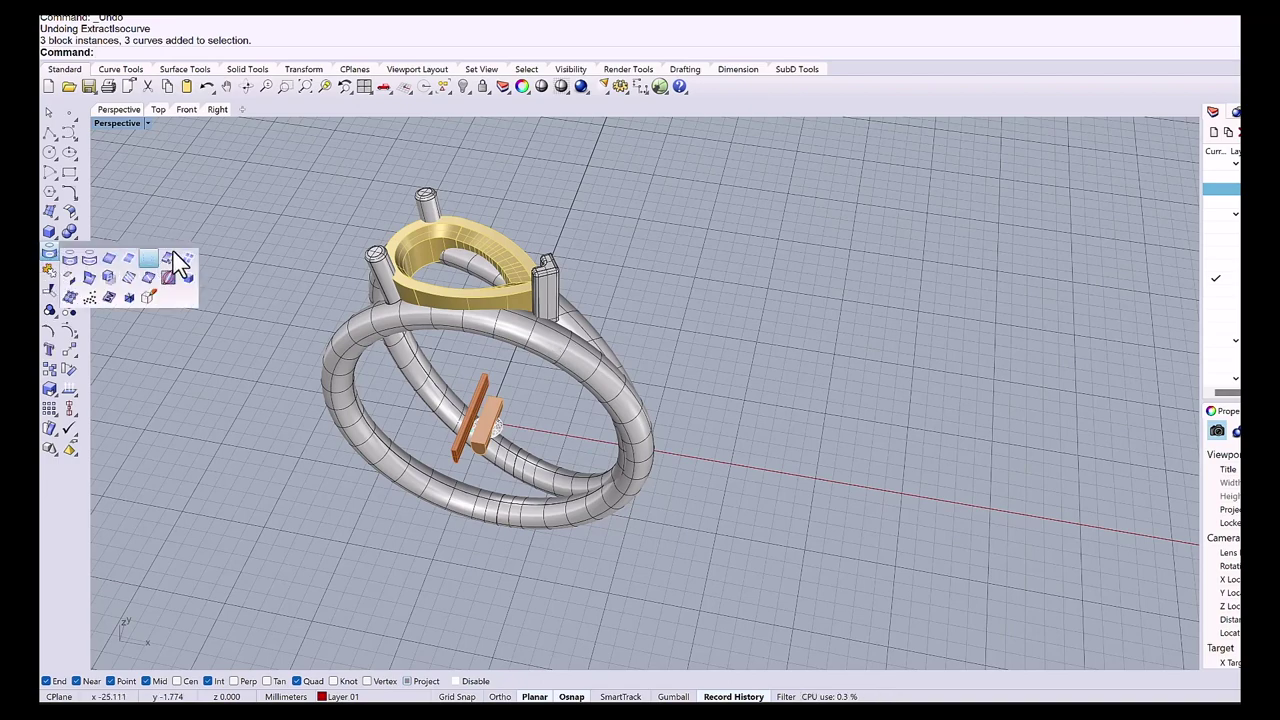
click(170, 263)
right_drag(491, 317, 540, 305)
scroll(540, 305, up, 5)
click(560, 265)
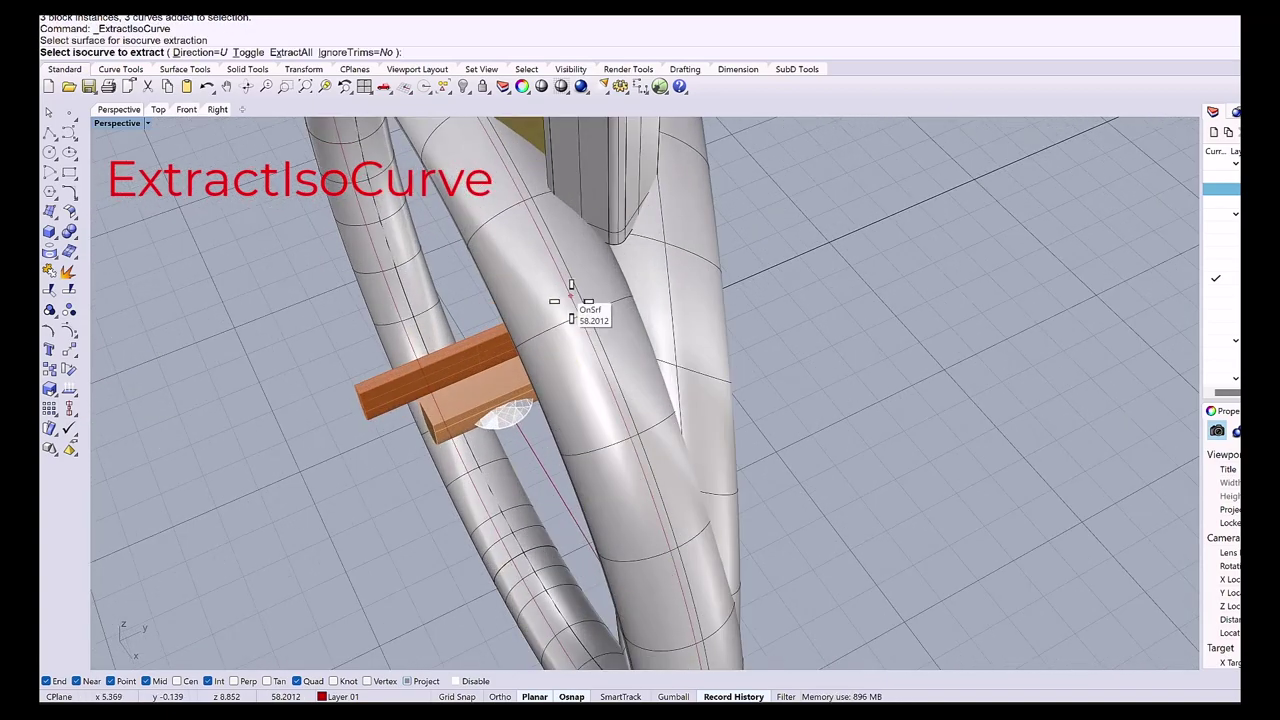
click(588, 312)
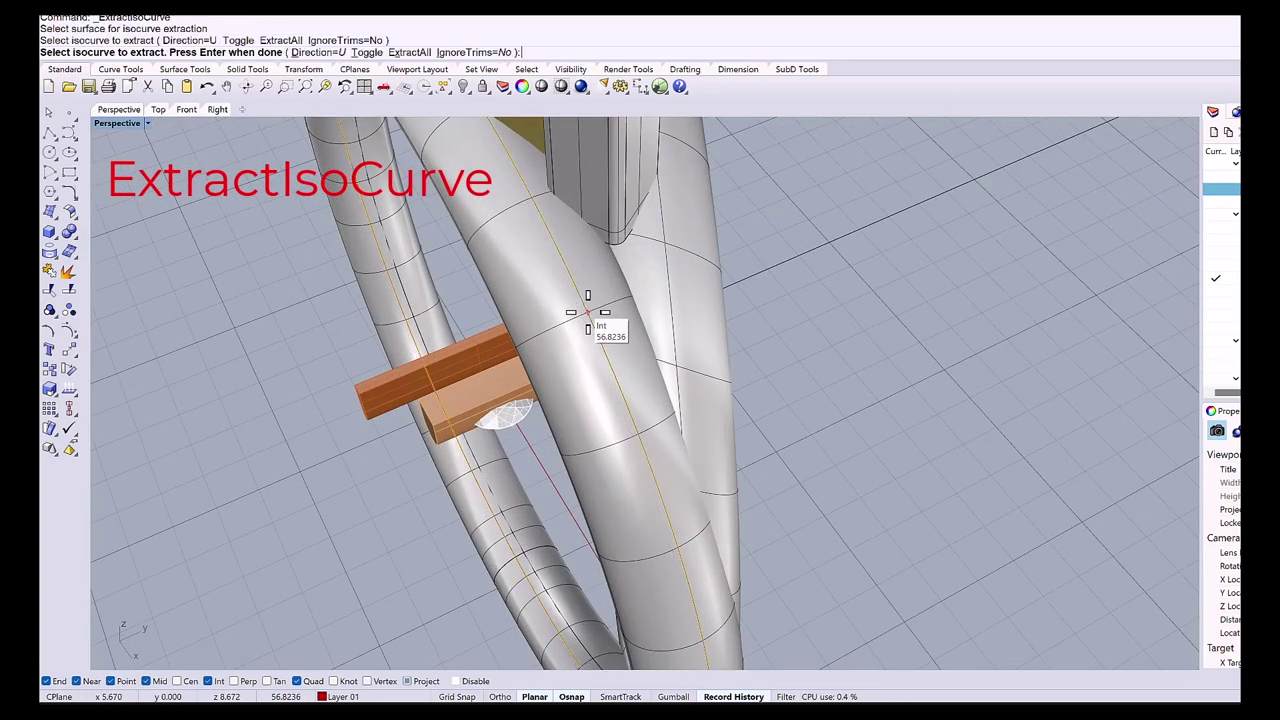
key(Return)
scroll(568, 337, down, 5)
click(392, 400)
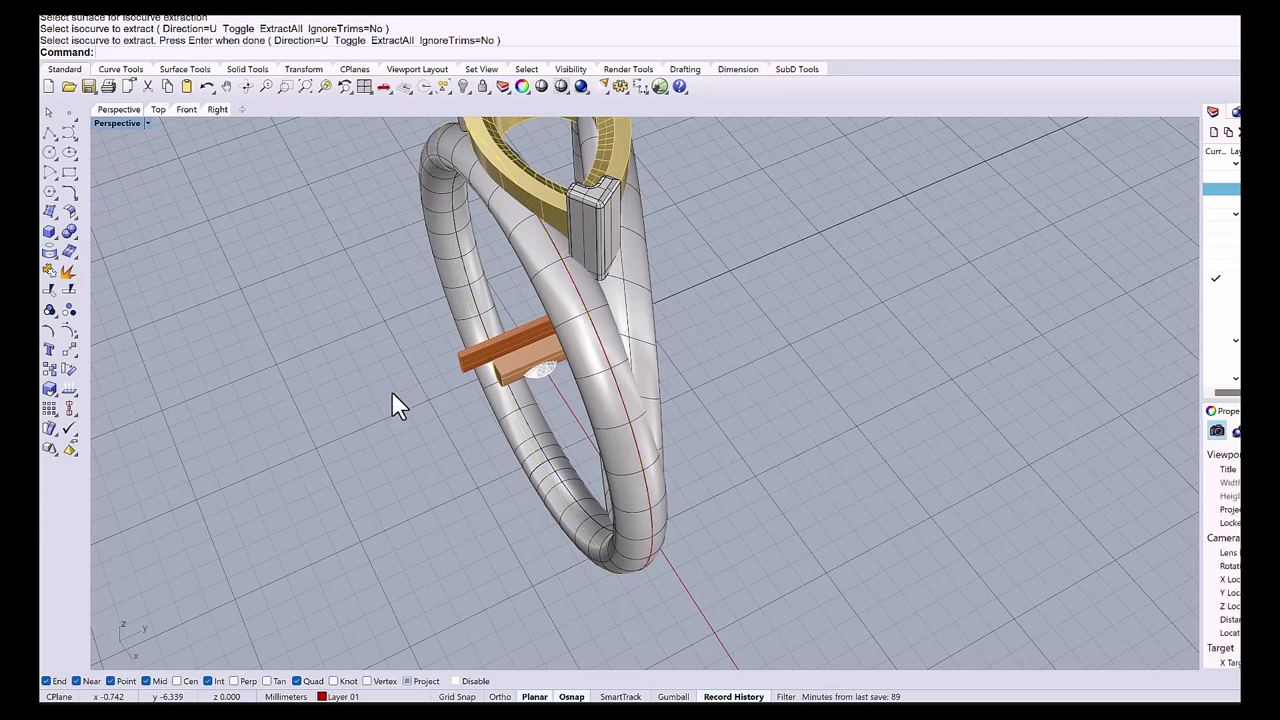
right_drag(392, 391, 399, 398)
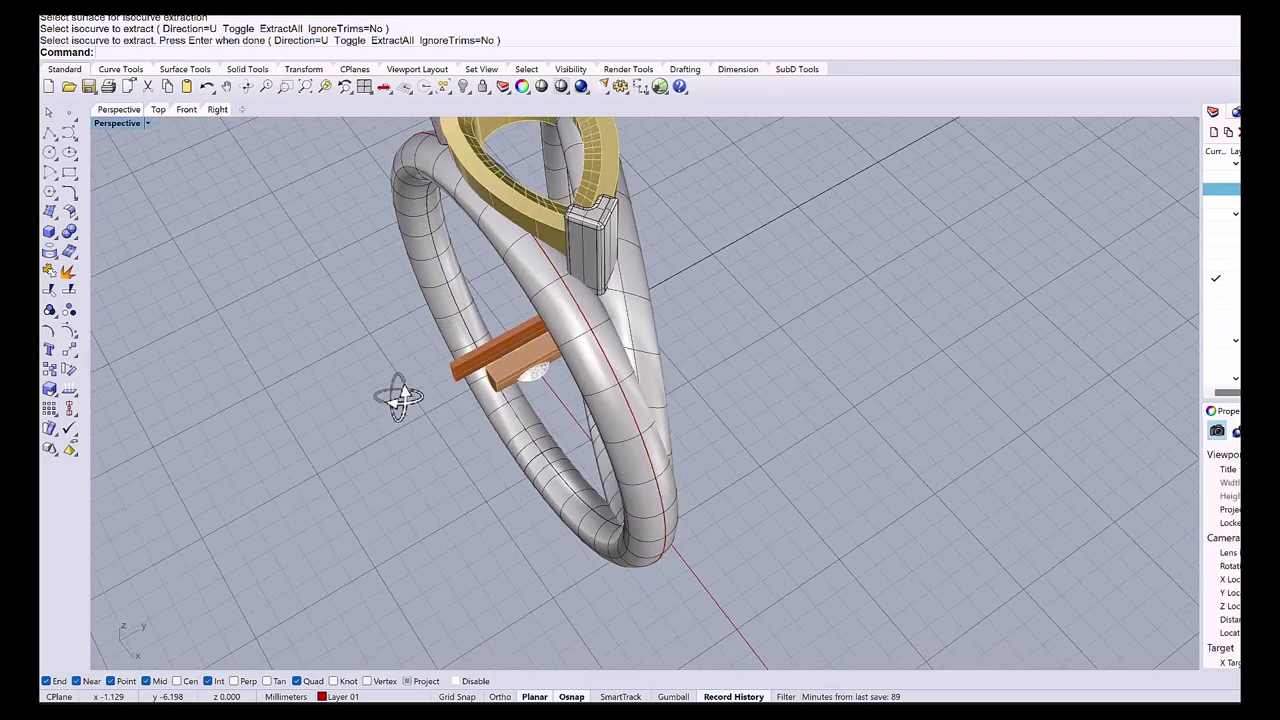
Split the ring's centre curve at a point on the shank.
click(70, 292)
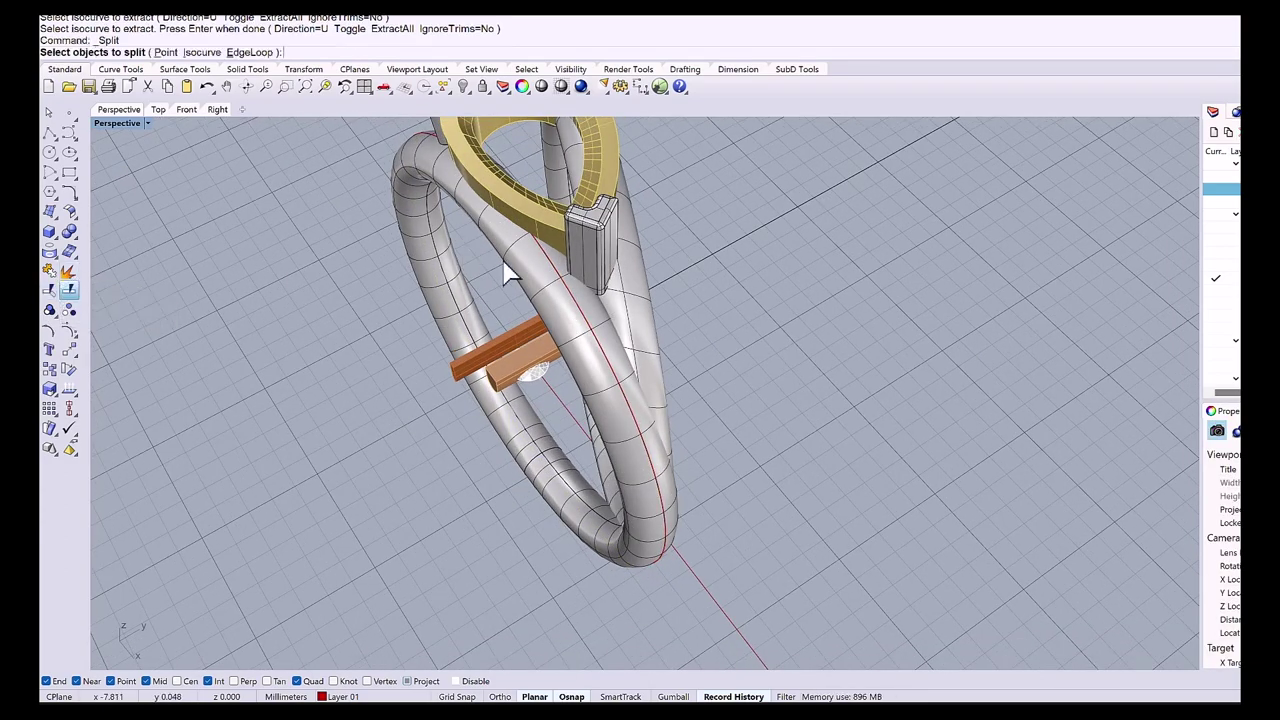
click(562, 285)
click(582, 302)
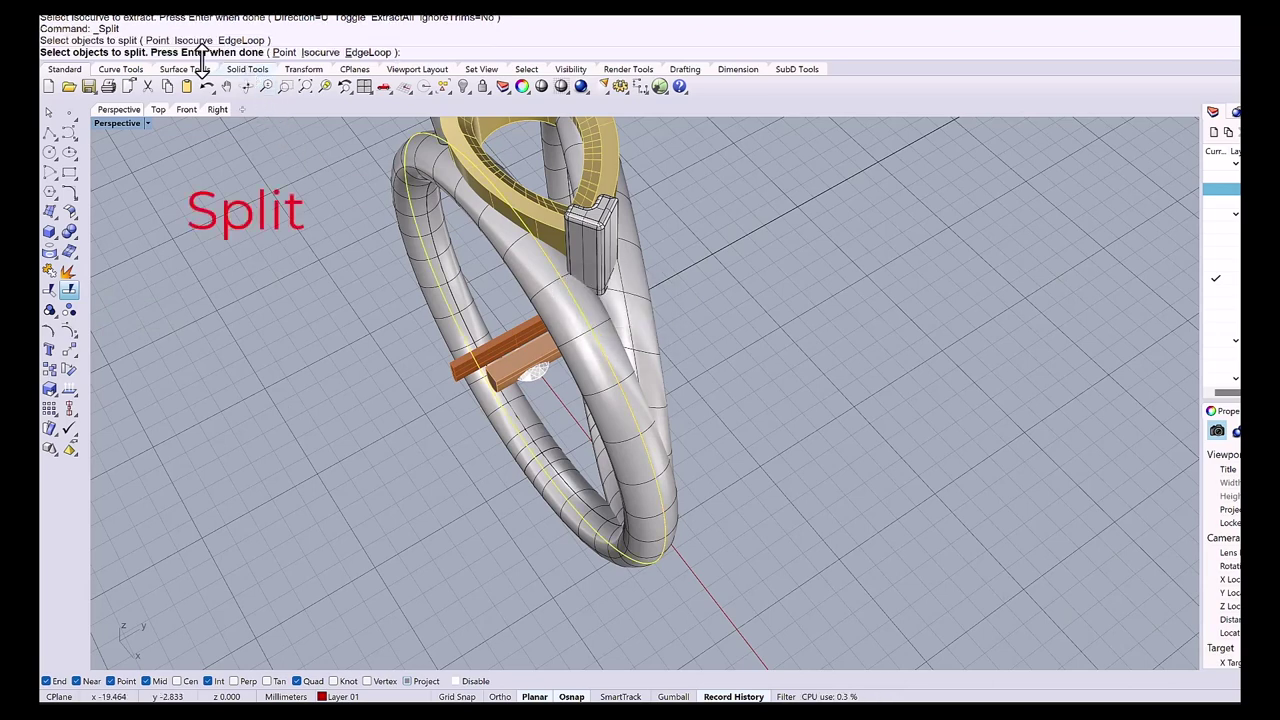
click(284, 52)
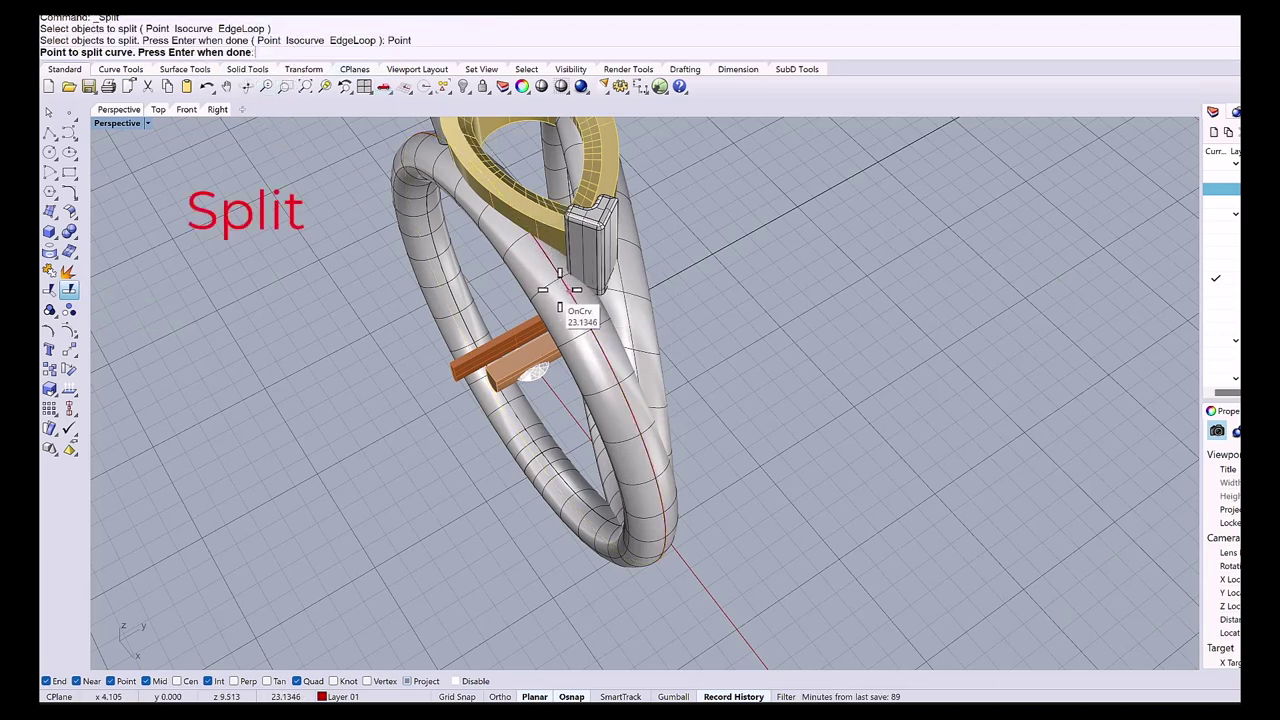
scroll(575, 302, down, 5)
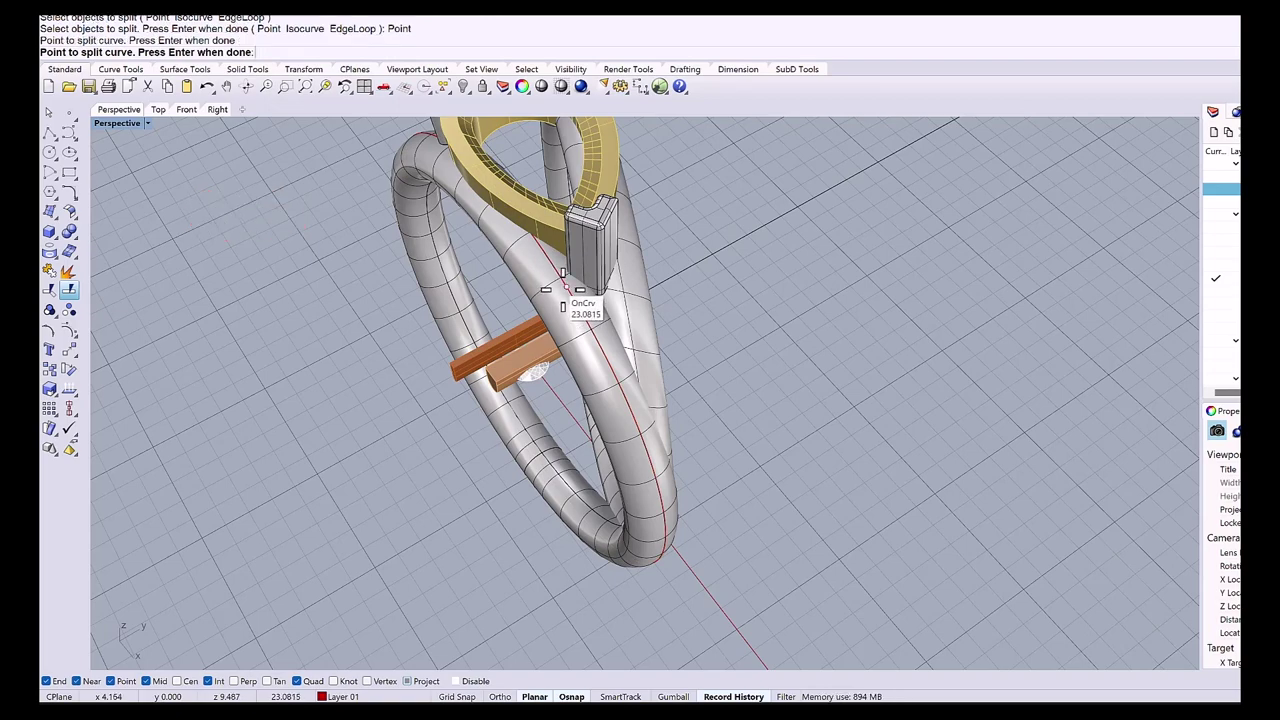
right_drag(580, 305, 590, 400)
scroll(594, 405, up, 3)
scroll(594, 402, up, 3)
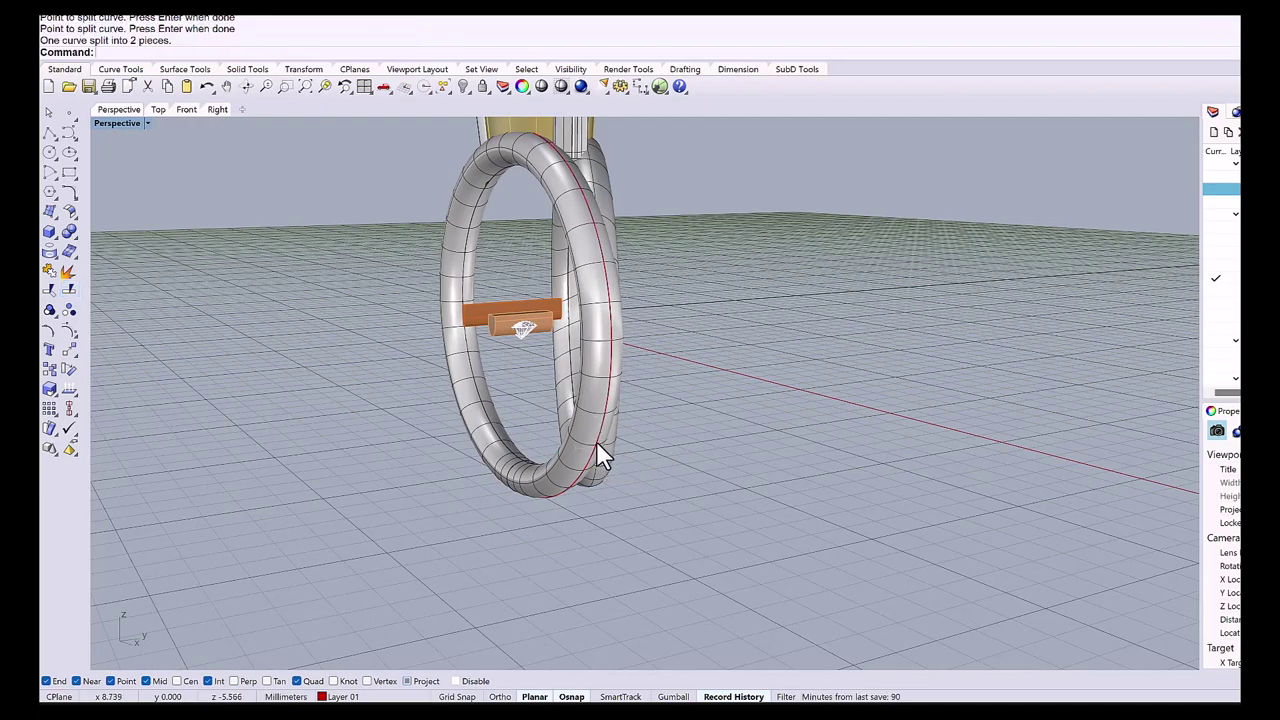
click(598, 430)
key(Return)
scroll(598, 430, down, 5)
right_drag(590, 400, 600, 423)
scroll(600, 423, up, 5)
Split the centre curve into three pieces, below the prong and near the ring's bottom.
key(Return)
click(600, 424)
click(622, 442)
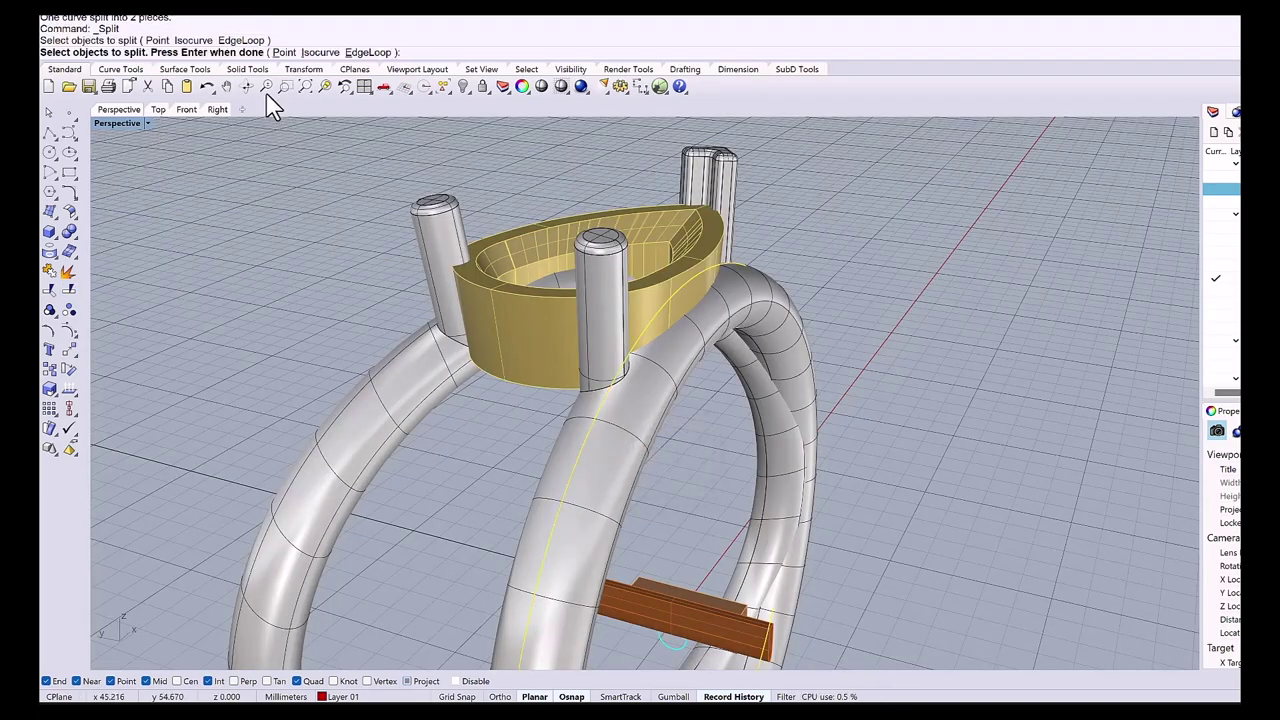
click(284, 52)
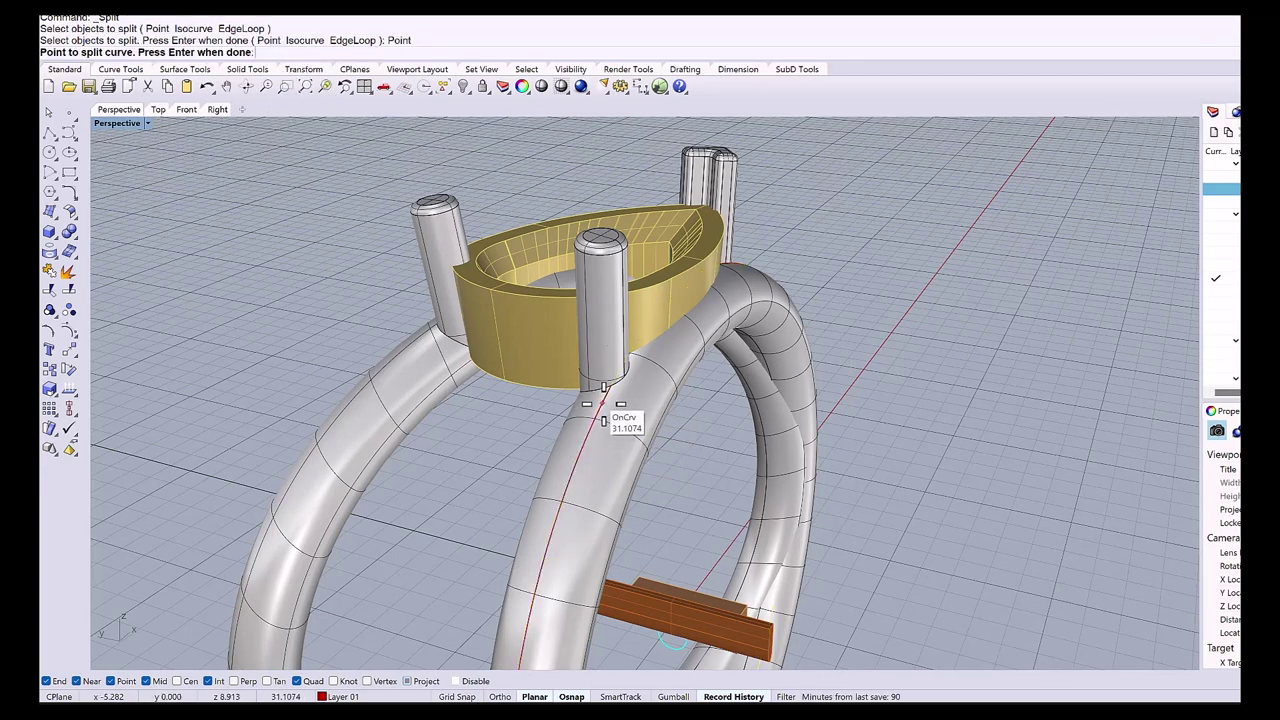
click(603, 404)
scroll(603, 404, down, 8)
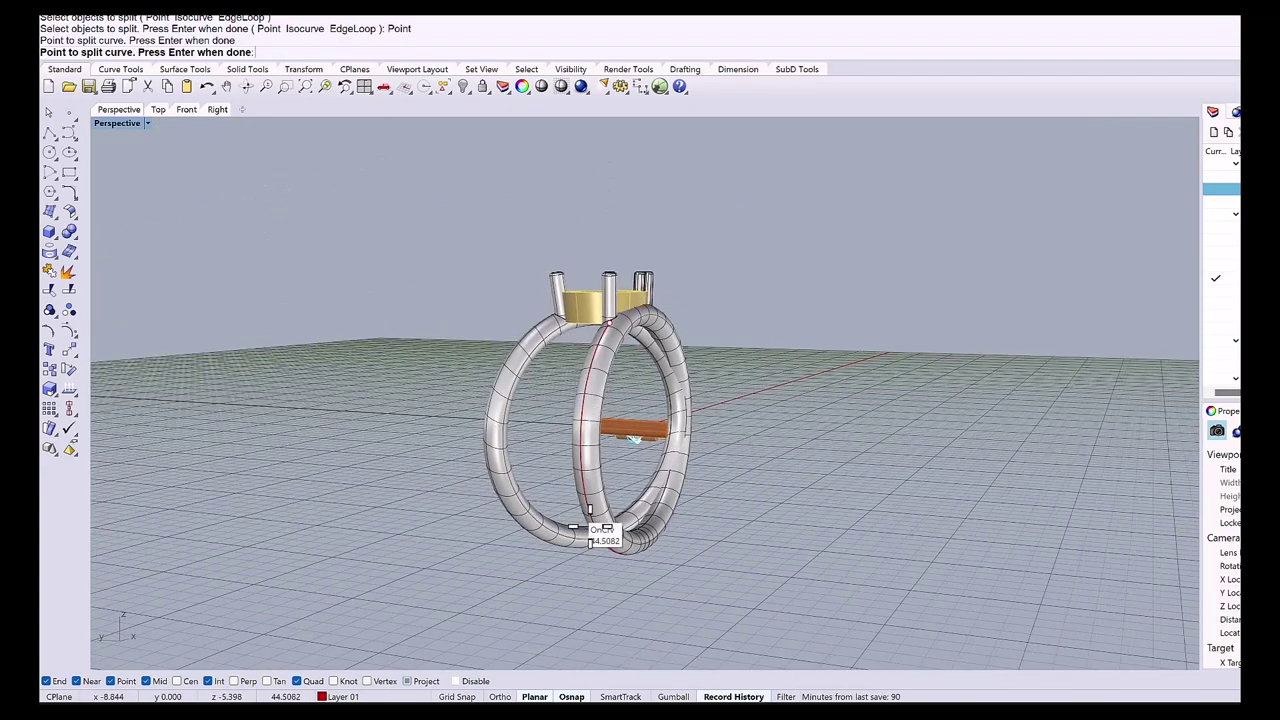
click(596, 540)
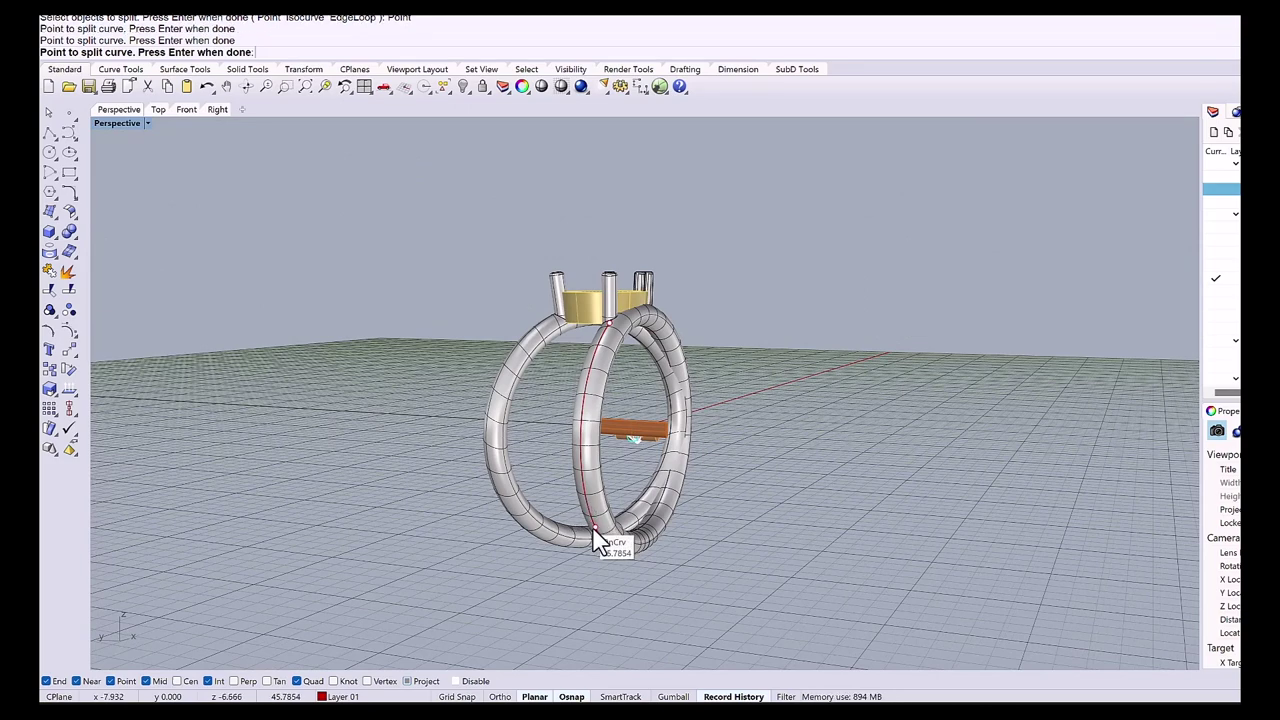
key(Return)
Delete the two unwanted centre-curve pieces.
click(600, 539)
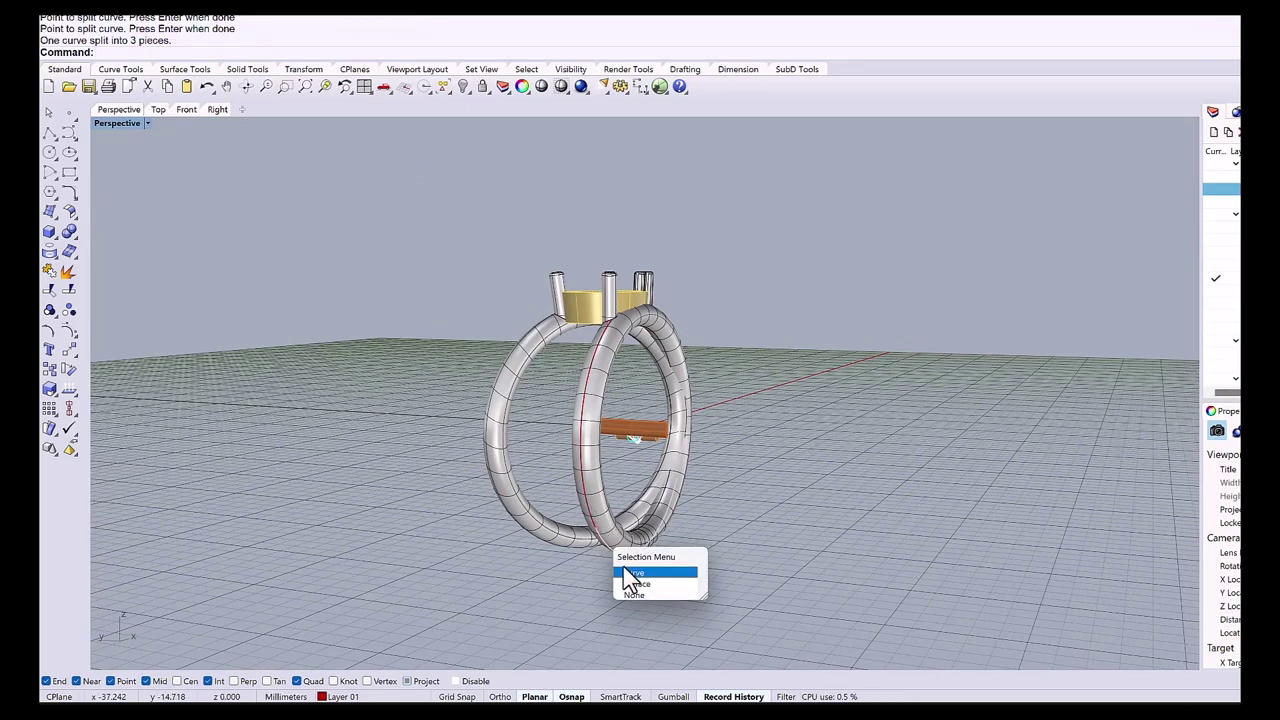
click(630, 573)
key(Delete)
scroll(612, 415, up, 8)
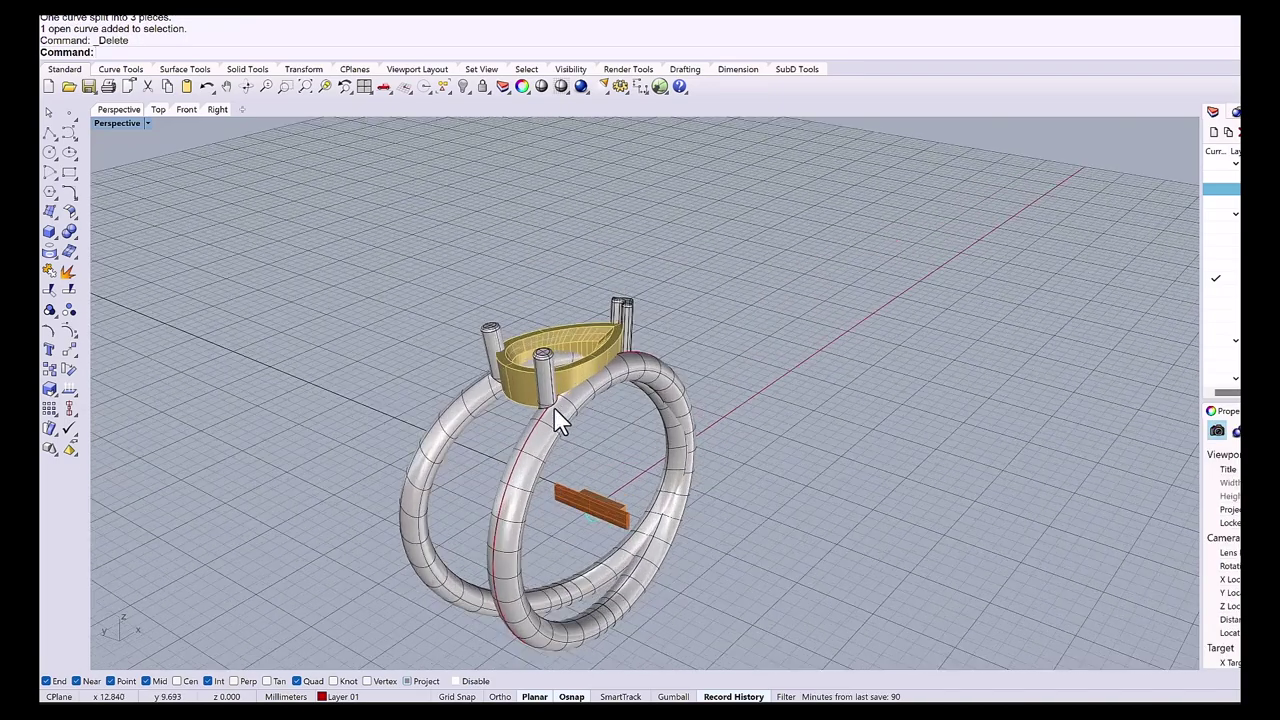
click(535, 425)
click(545, 440)
key(Delete)
scroll(550, 420, down, 5)
right_drag(548, 420, 395, 380)
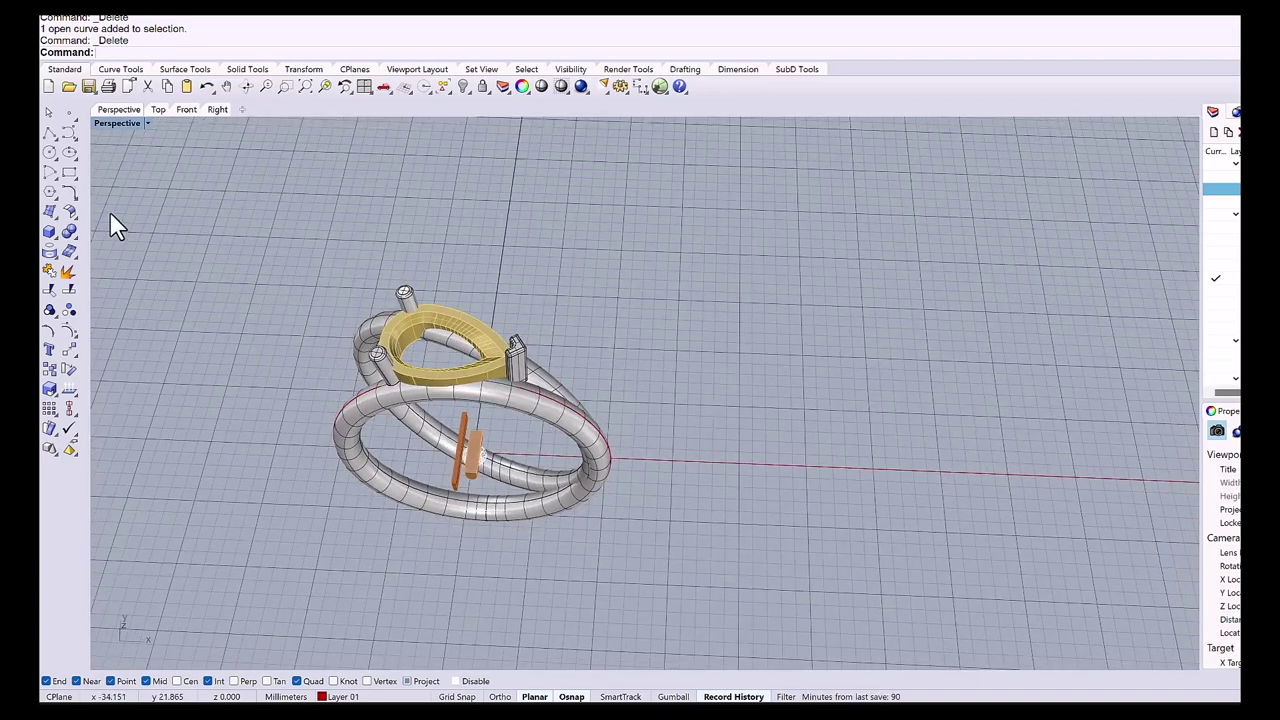
Draw a 17.866 mm line on the grid, taking its length from the trimmed shank curve.
click(53, 142)
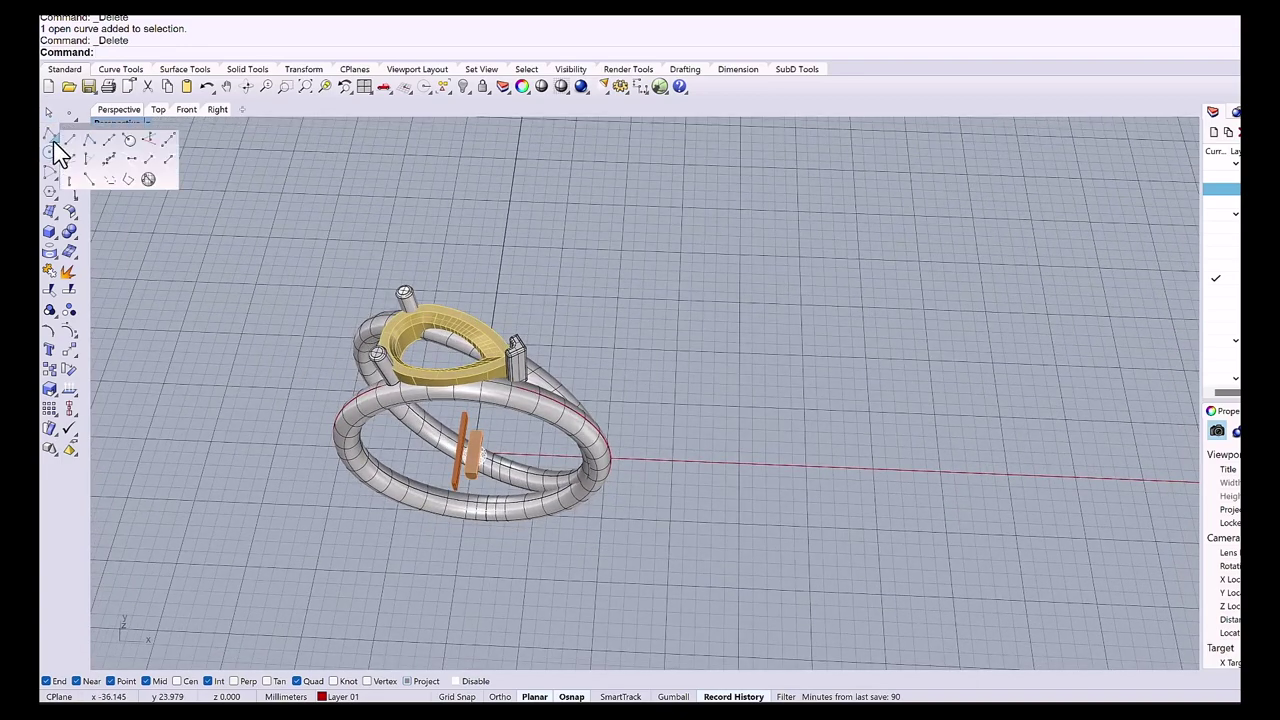
click(72, 150)
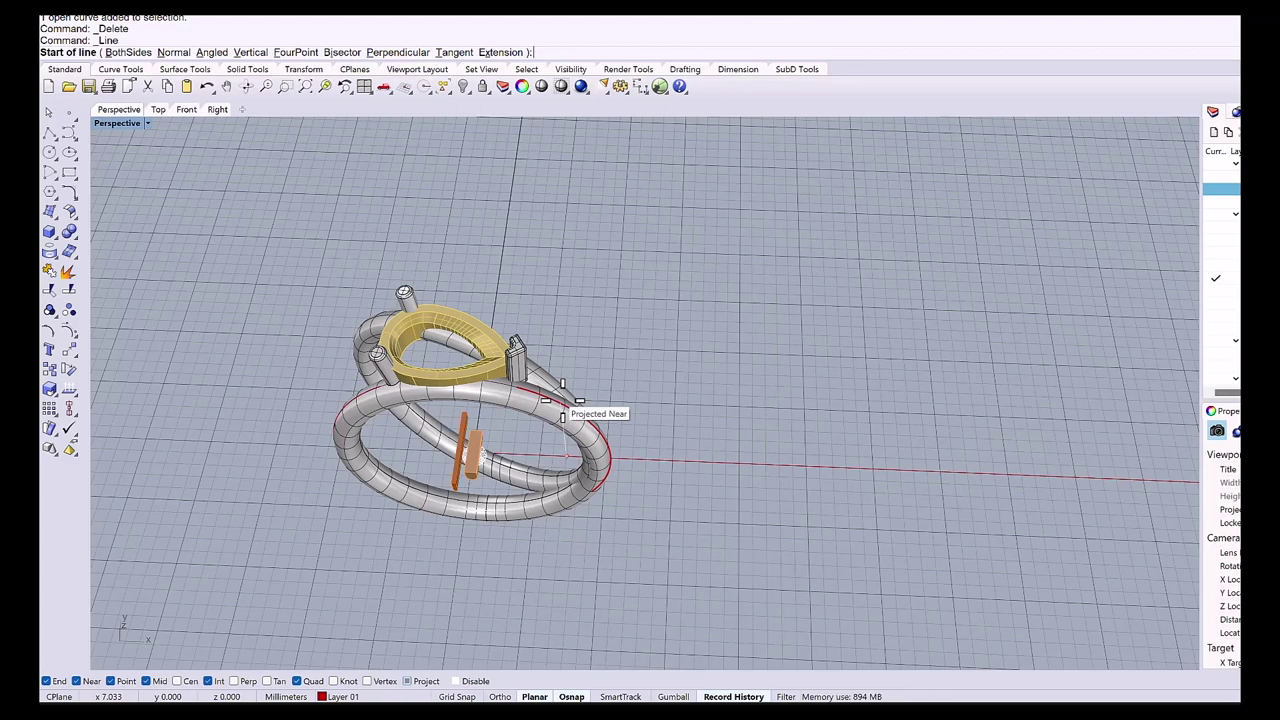
scroll(568, 412, down, 2)
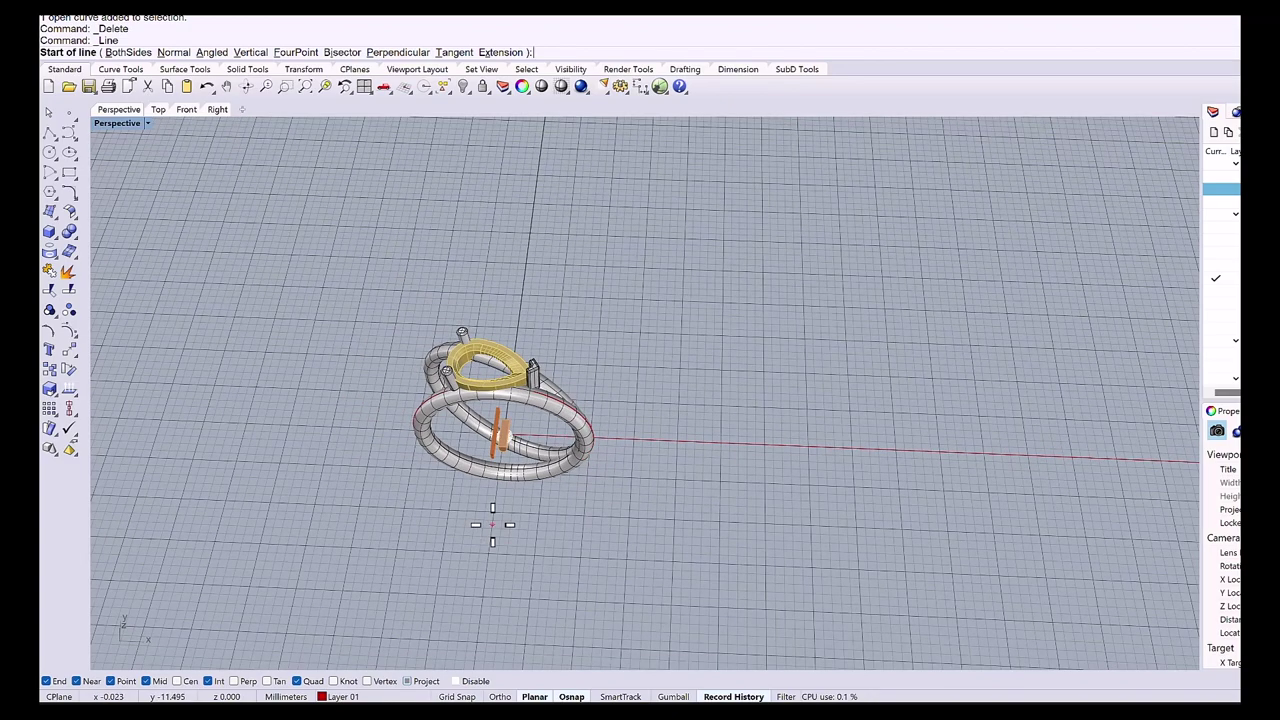
click(492, 524)
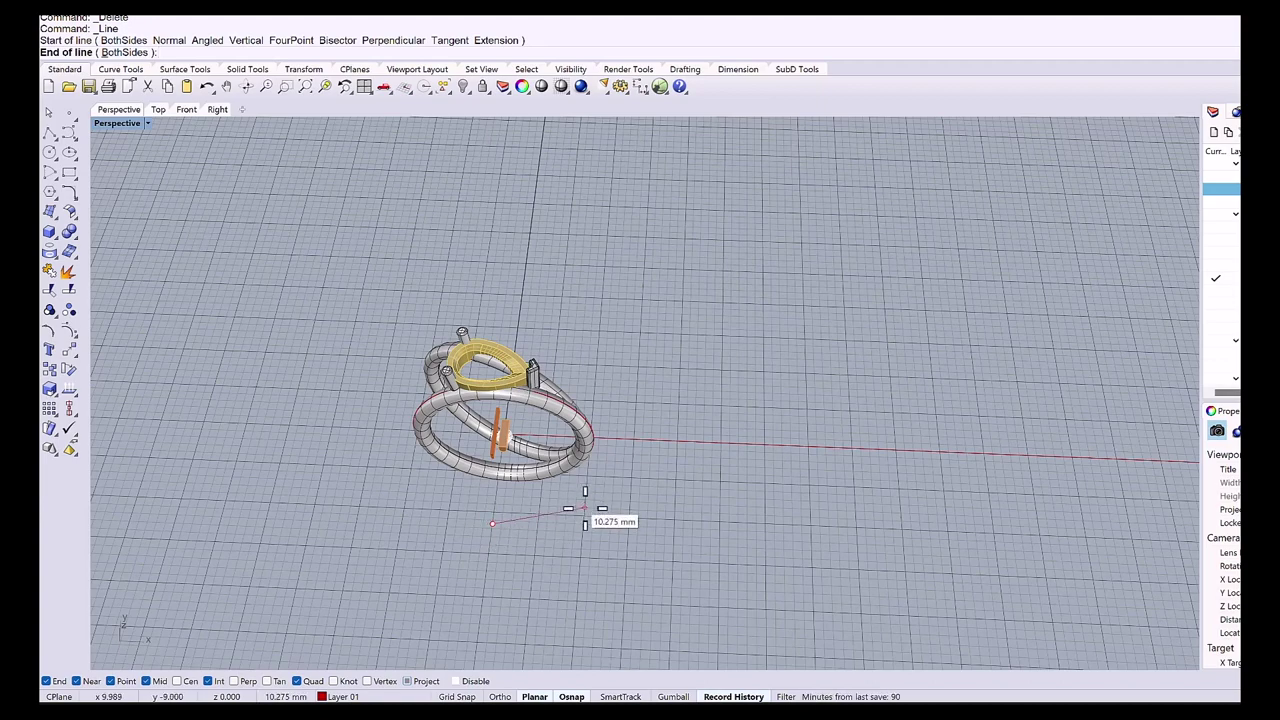
text(l)
key(Return)
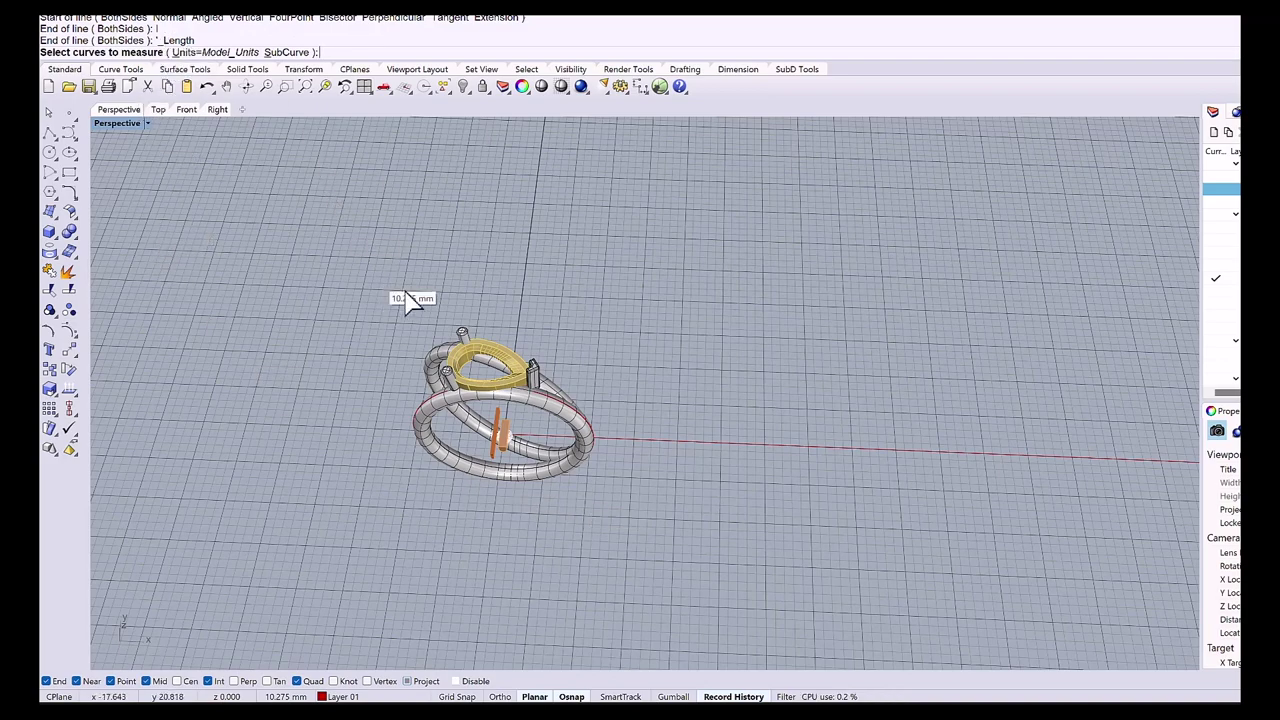
scroll(543, 400, up, 6)
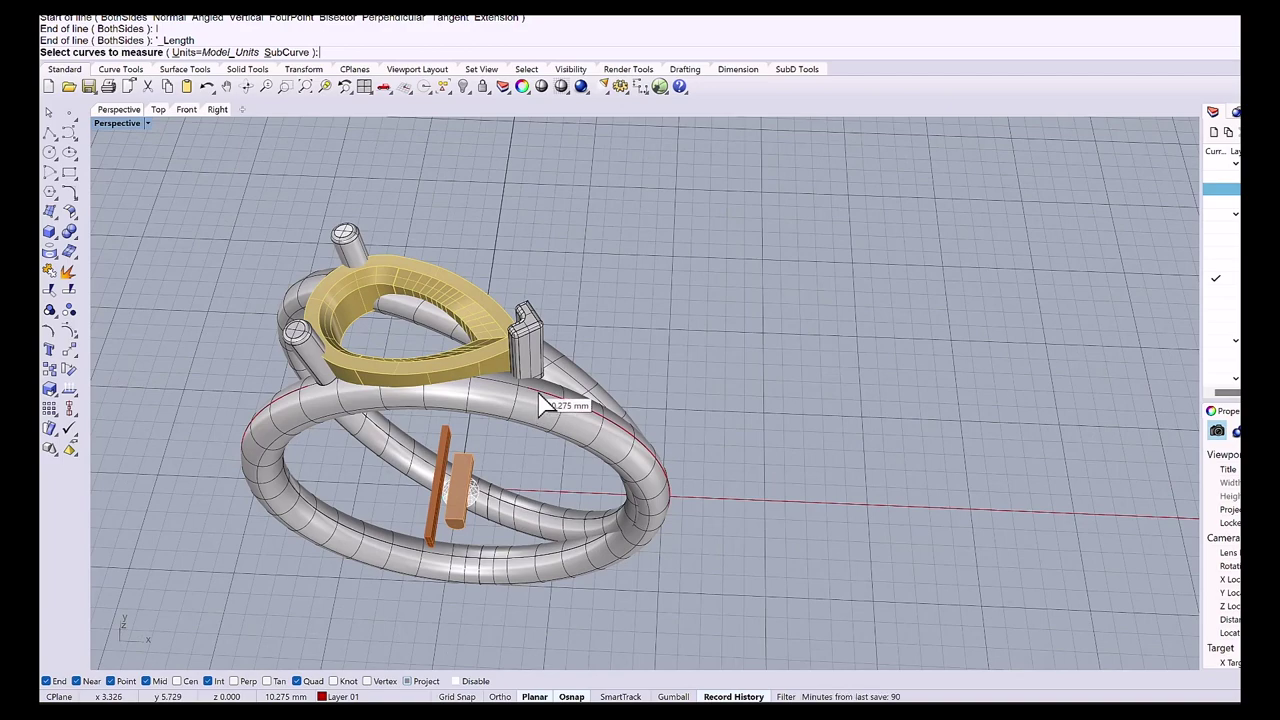
click(543, 403)
key(Return)
scroll(543, 403, down, 5)
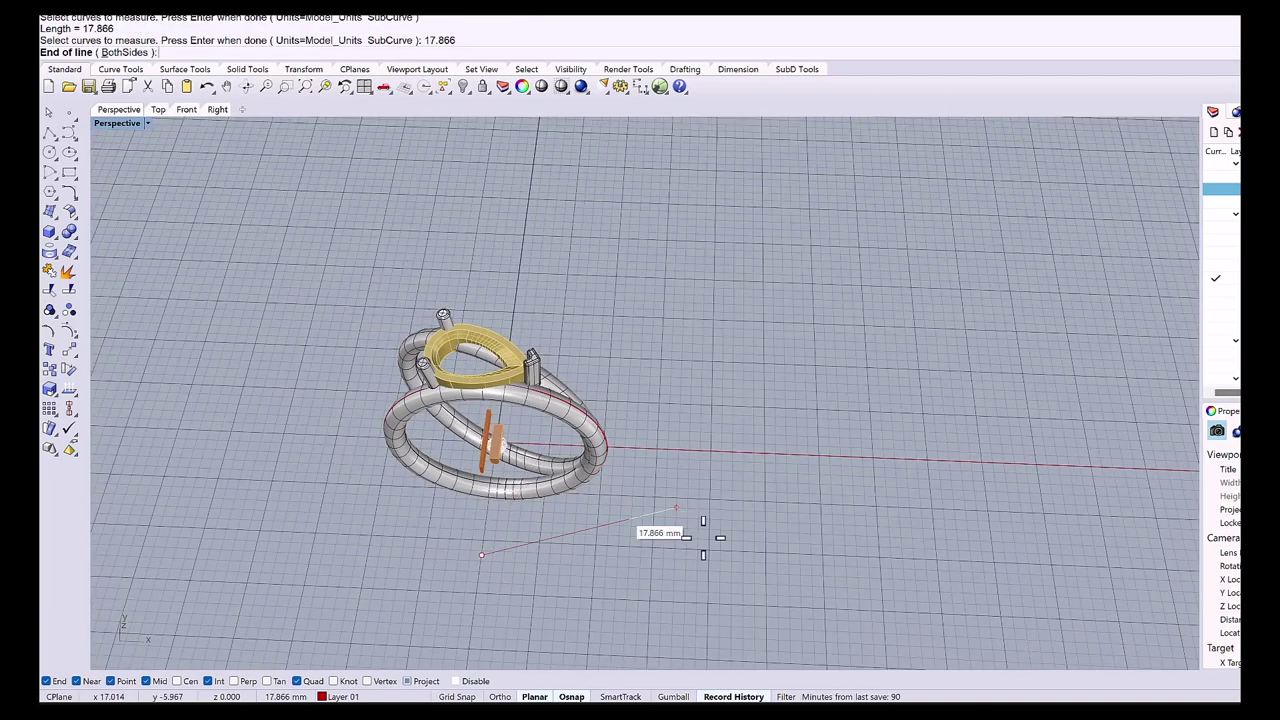
click(735, 570)
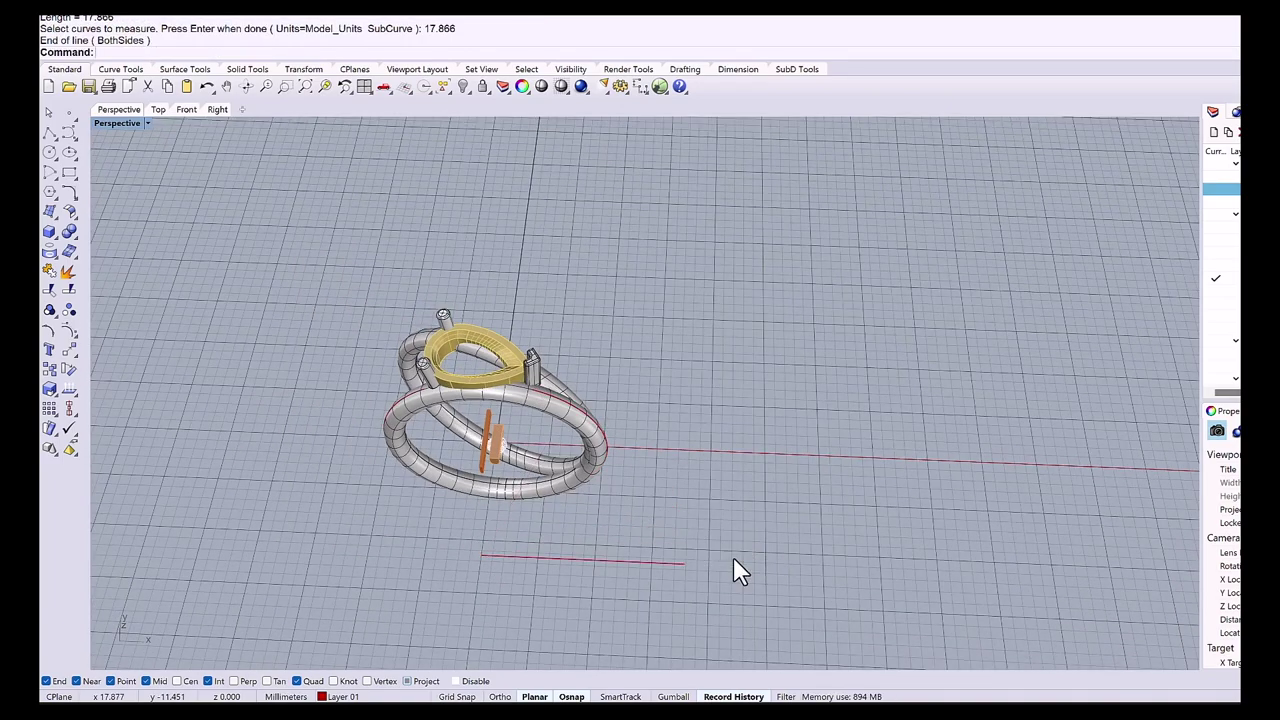
scroll(493, 443, up, 4)
drag(500, 452, 498, 467)
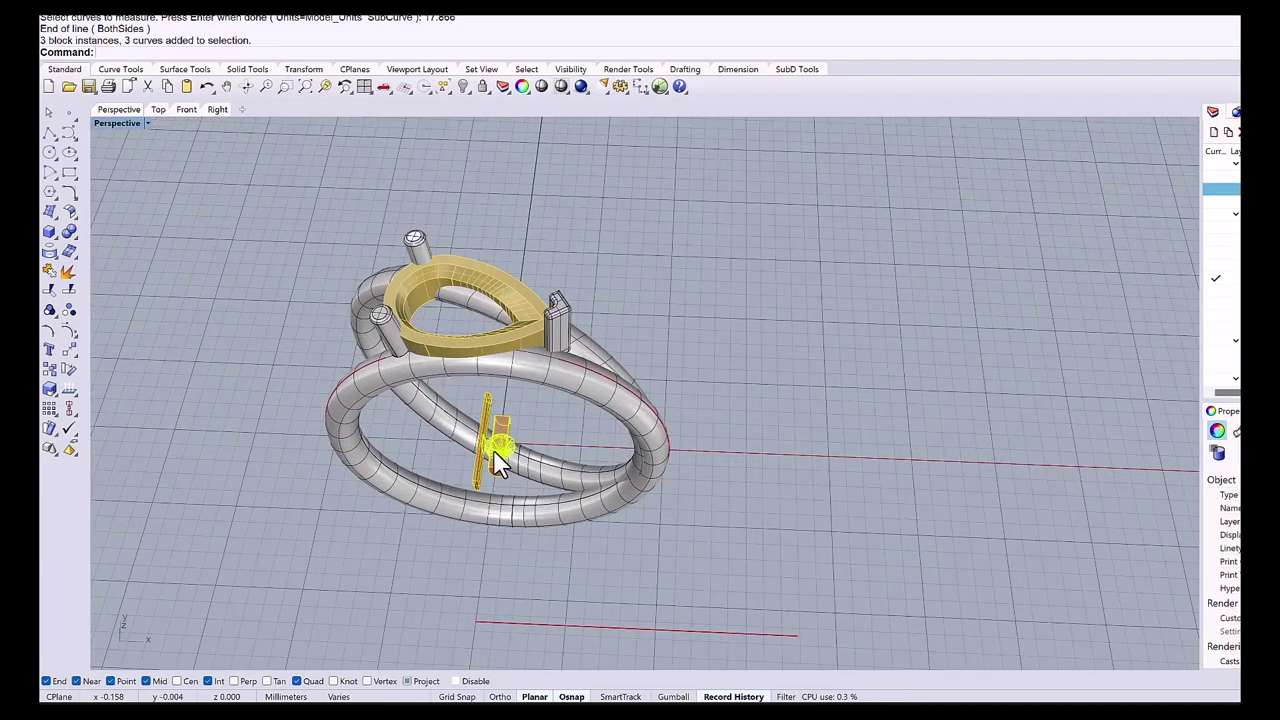
Move the accent stone and cutter pieces from 0 to the guide line's start in Top view.
click(69, 349)
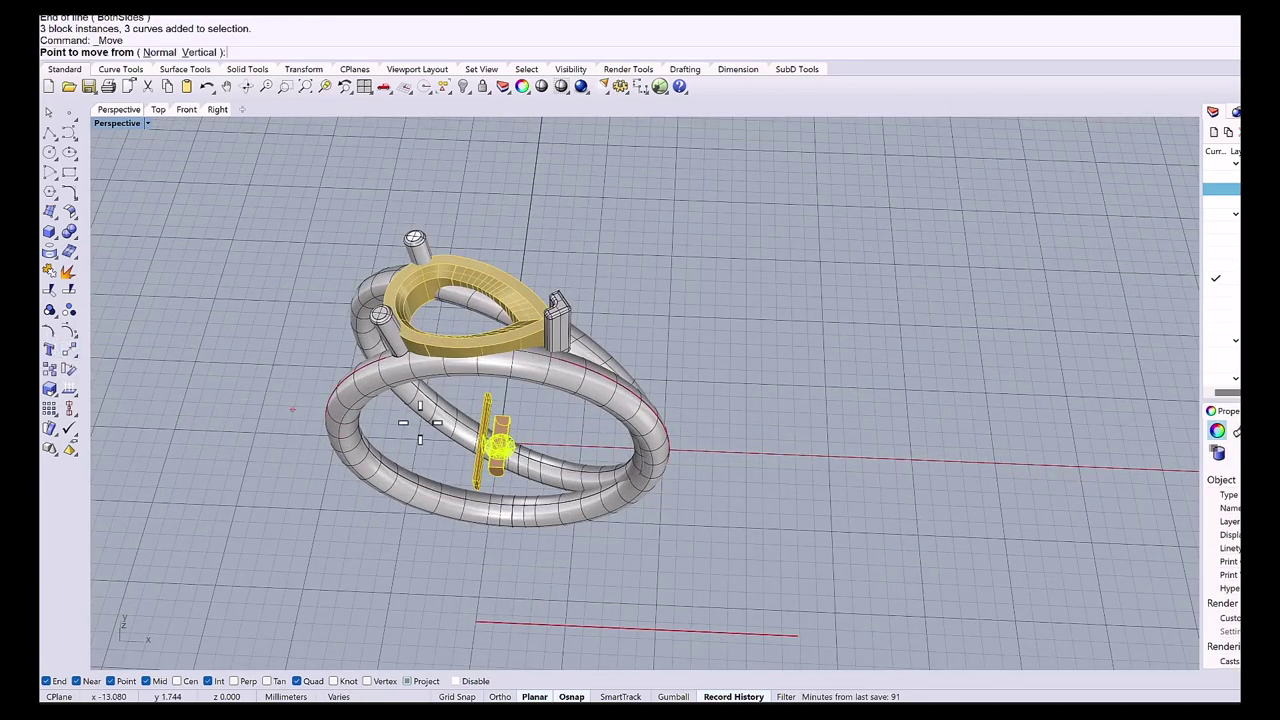
text(0)
key(Return)
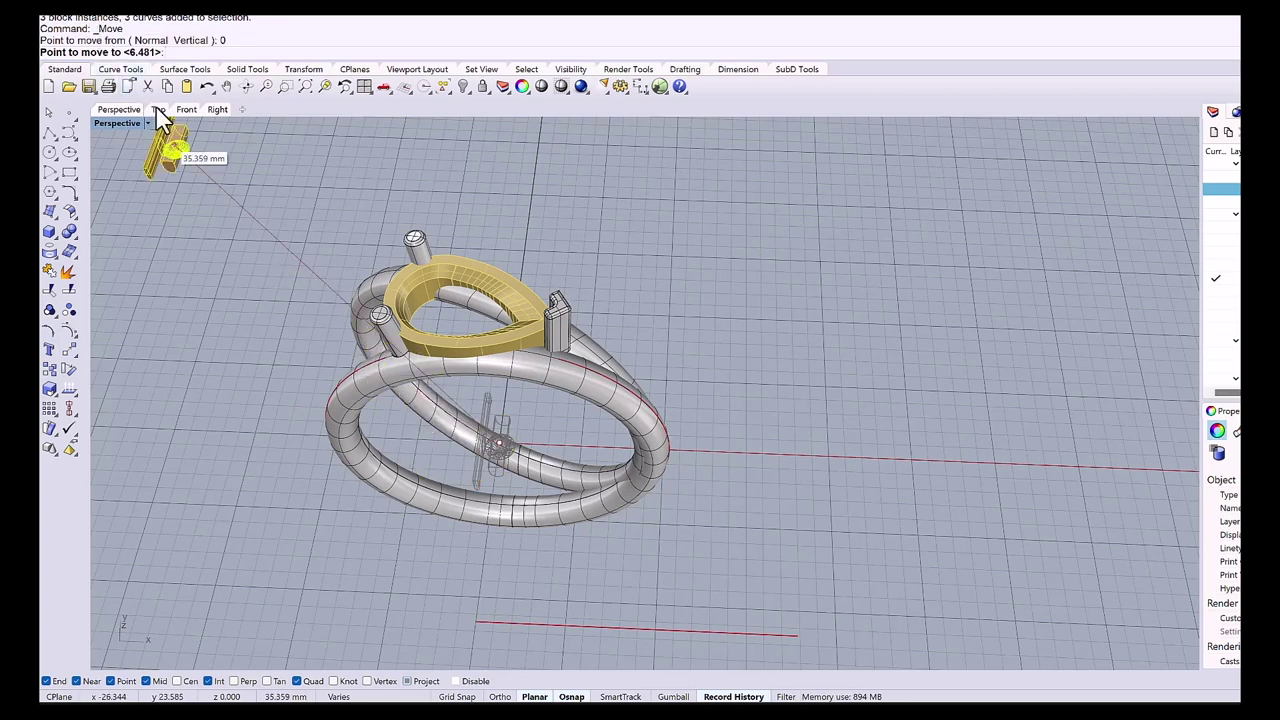
click(158, 109)
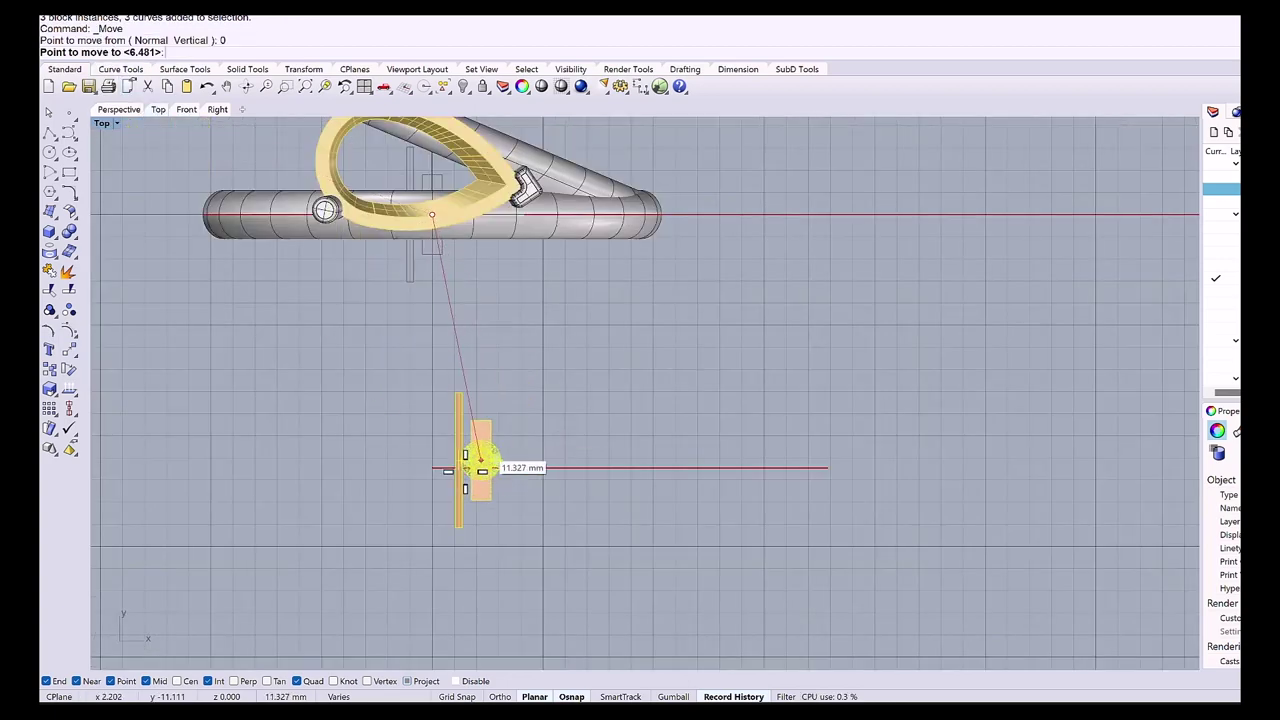
scroll(463, 471, up, 4)
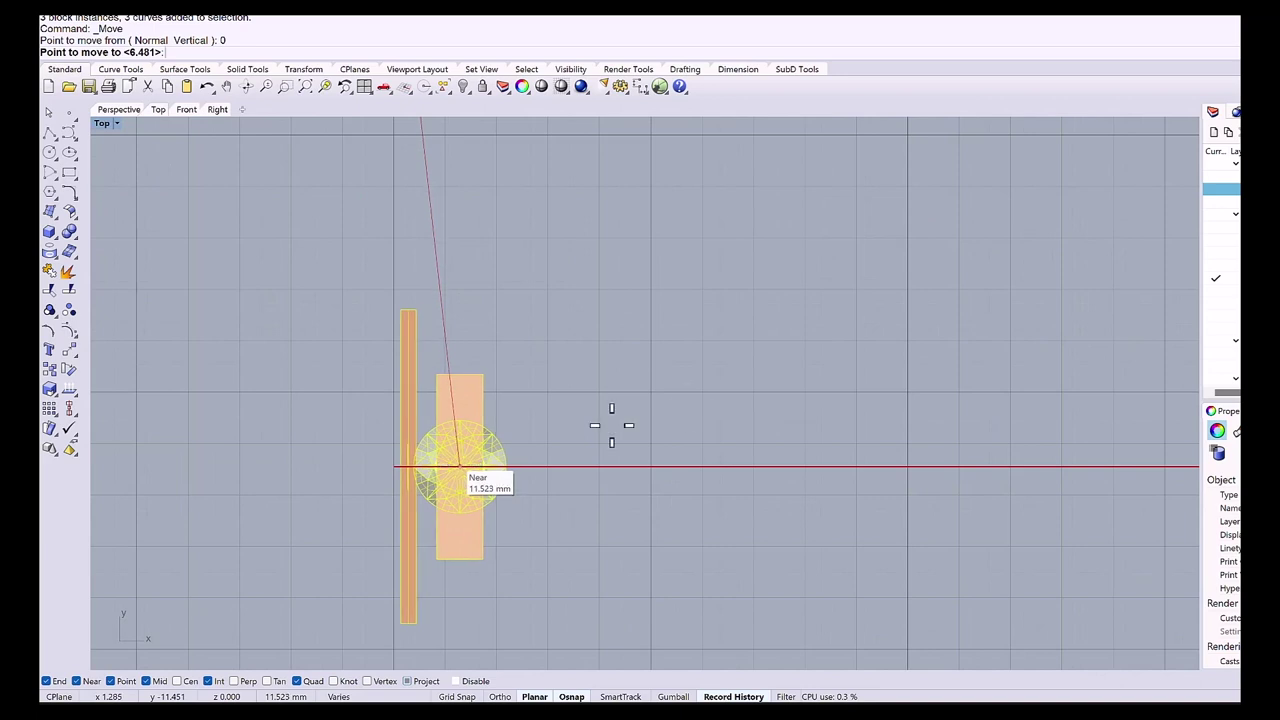
click(458, 466)
scroll(458, 466, down, 8)
Hide the straight guide line and deselect the stone pieces.
click(1219, 291)
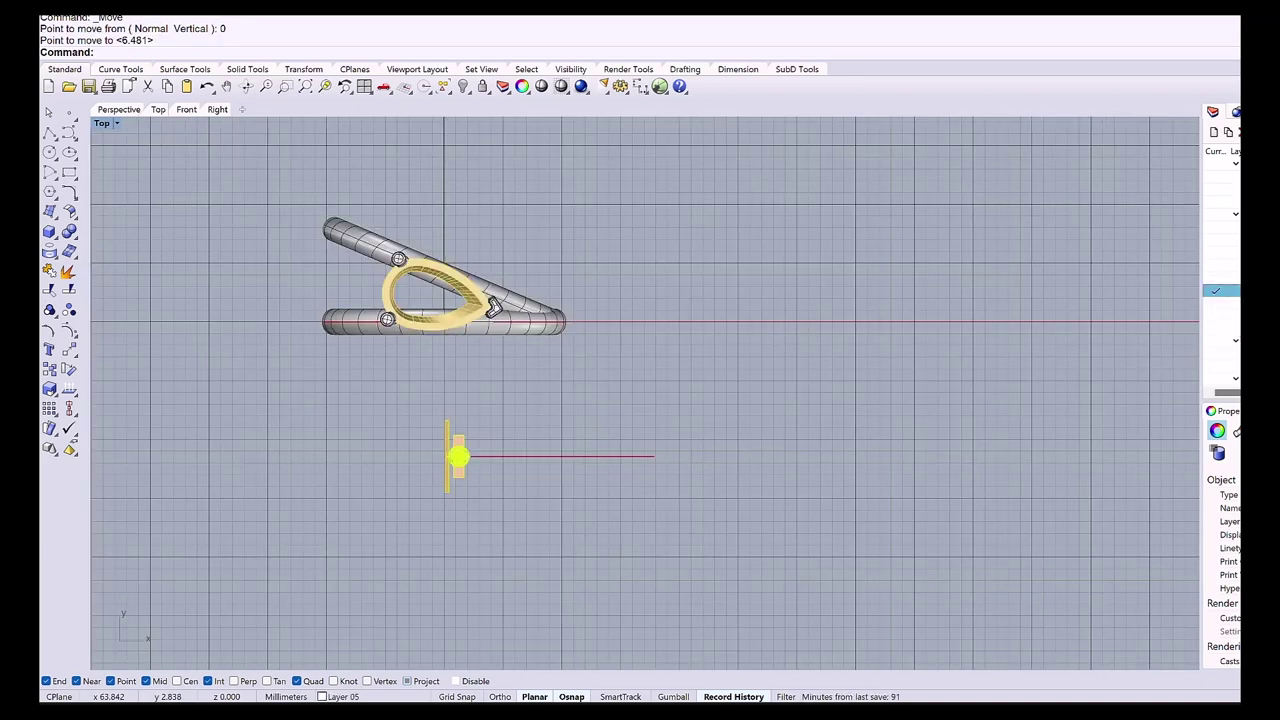
click(1220, 277)
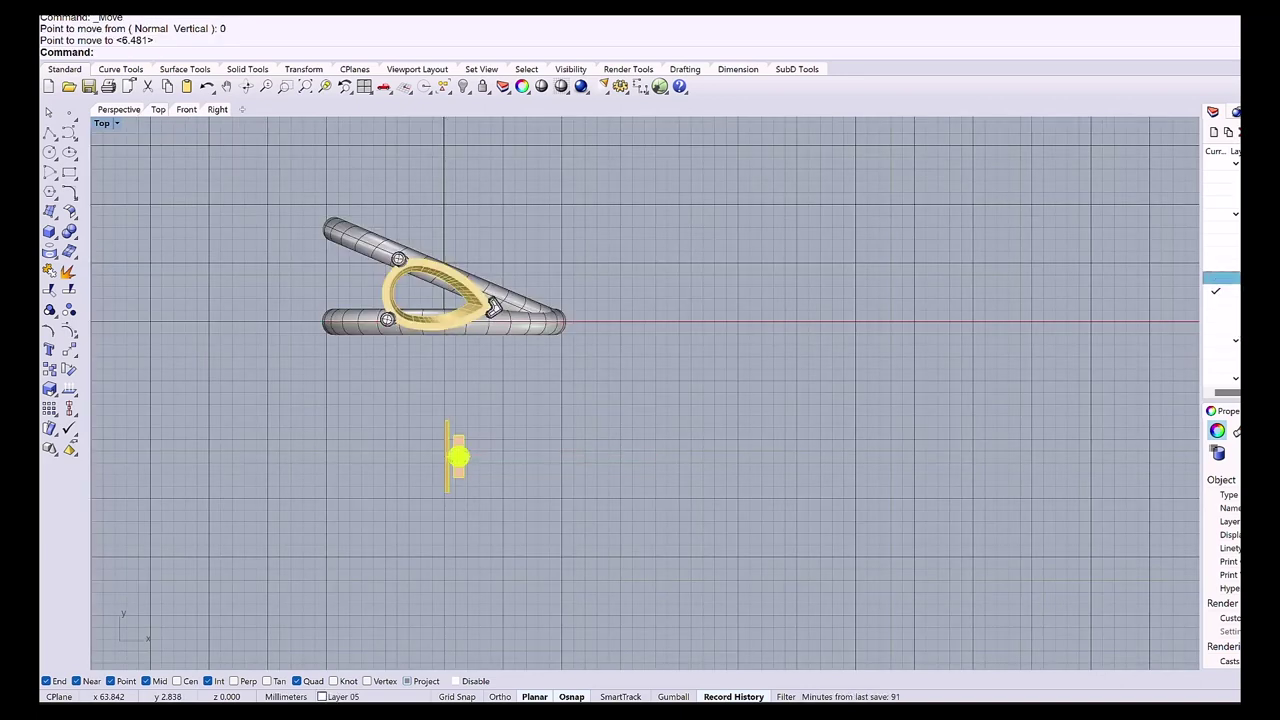
click(197, 407)
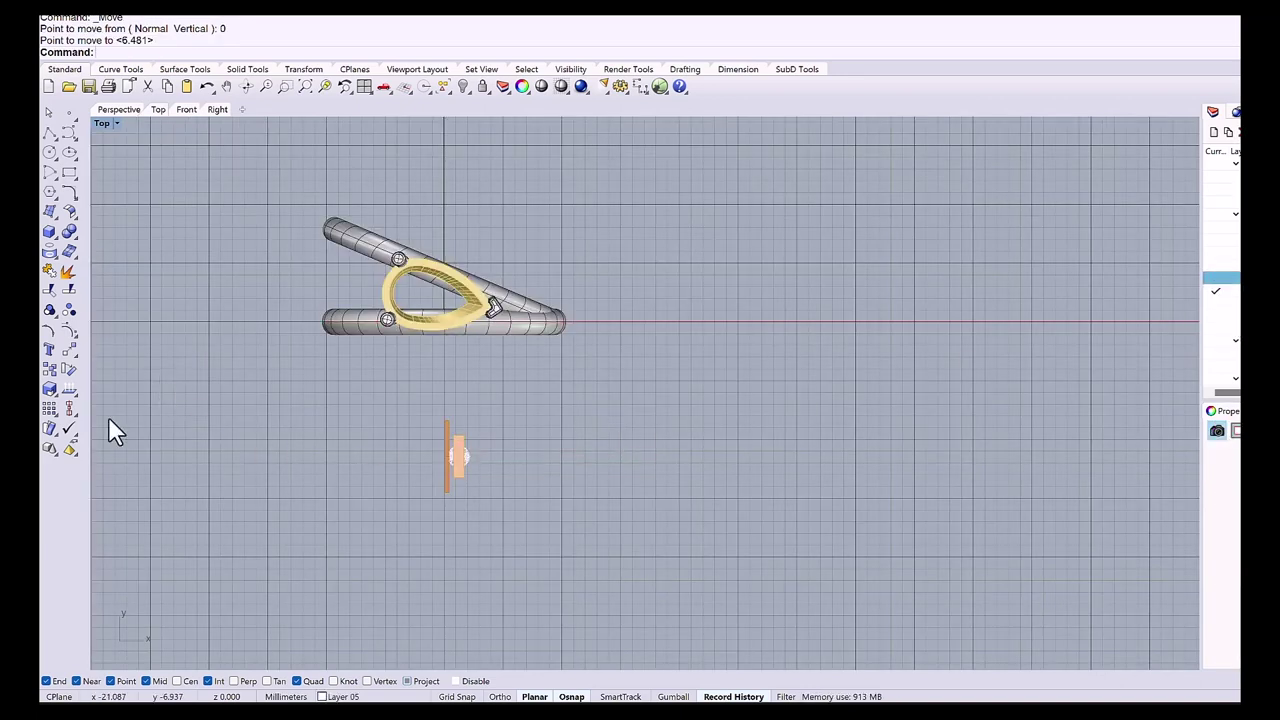
Linear-array the accent stone with its cutters as 10 items spaced 2 mm apart.
click(54, 416)
click(168, 418)
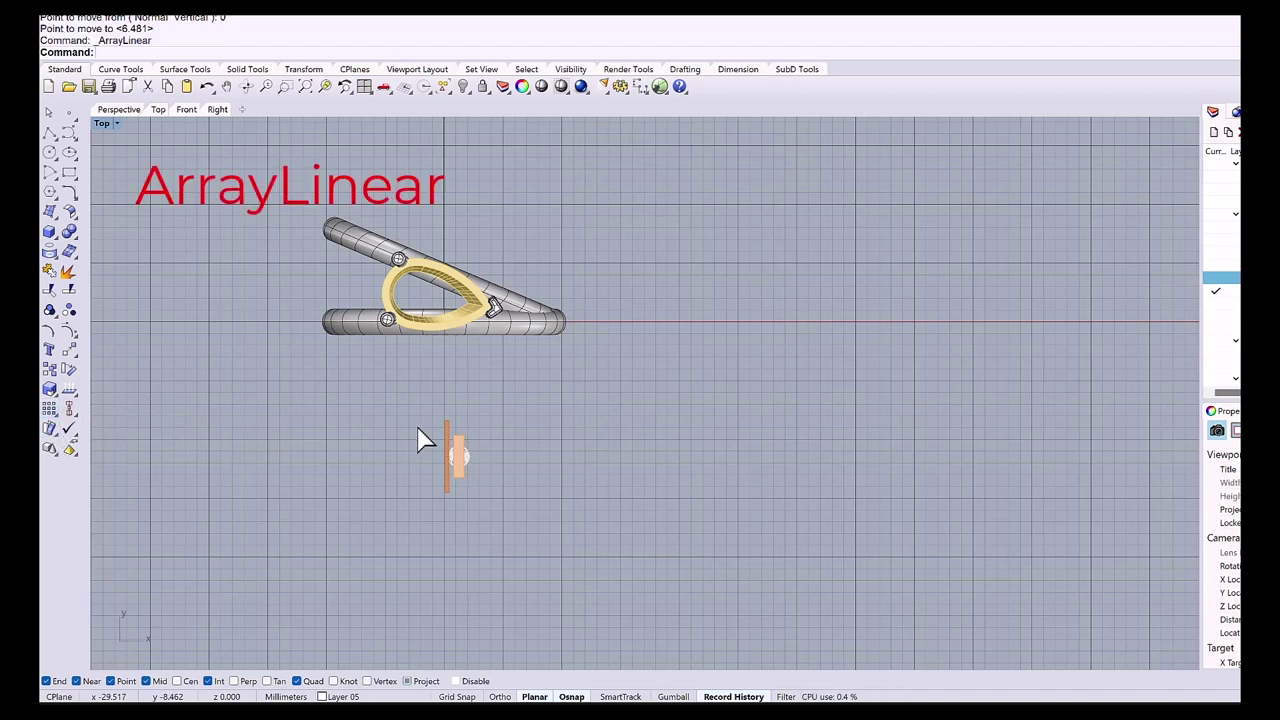
click(464, 462)
key(Return)
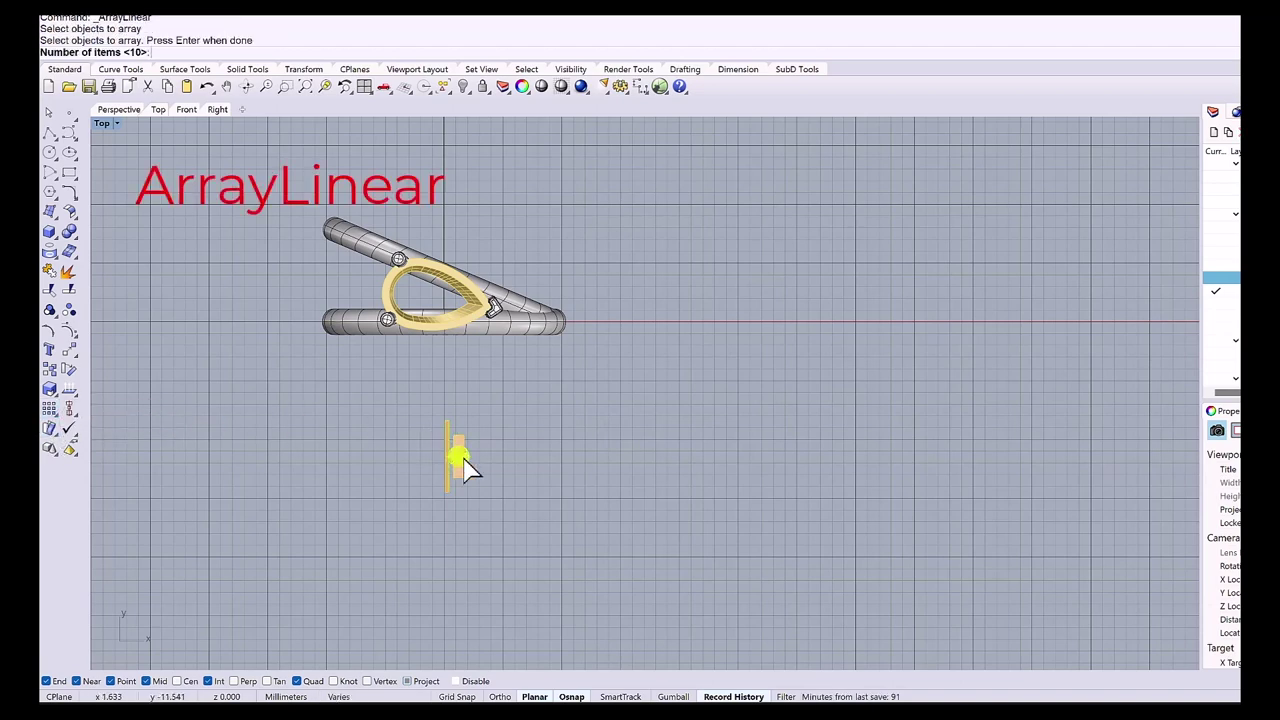
scroll(472, 480, up, 5)
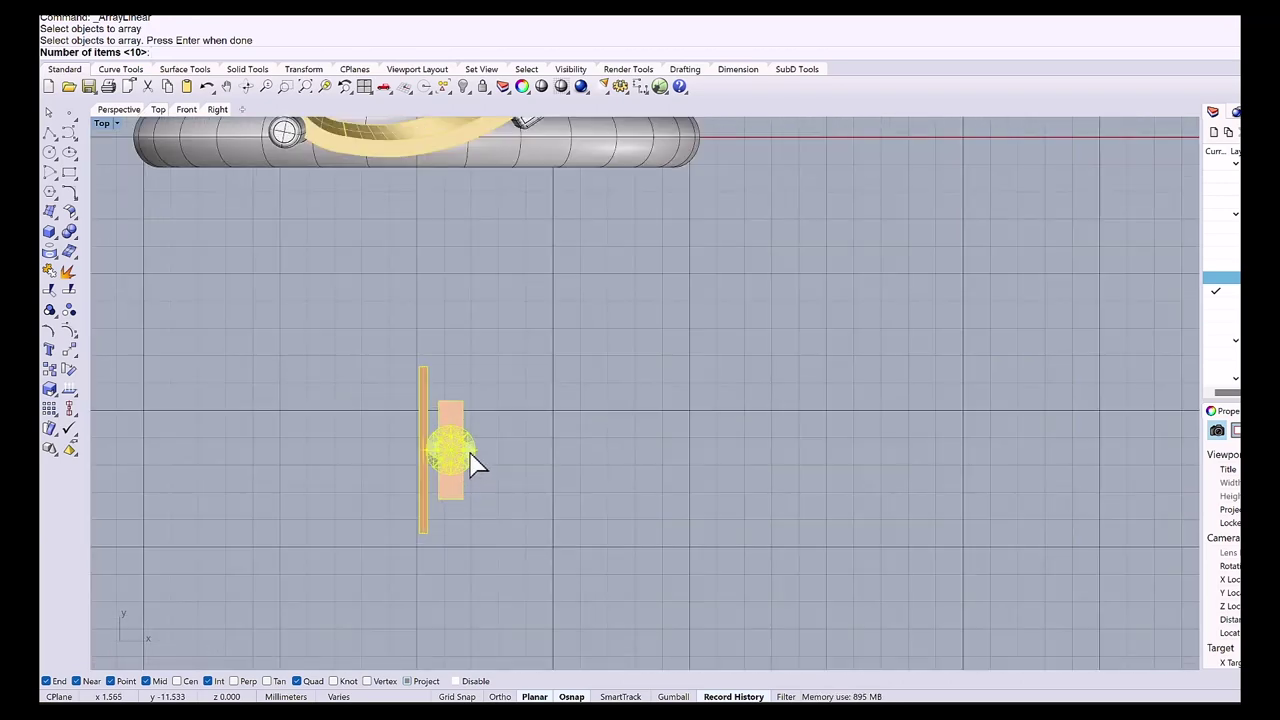
key(Return)
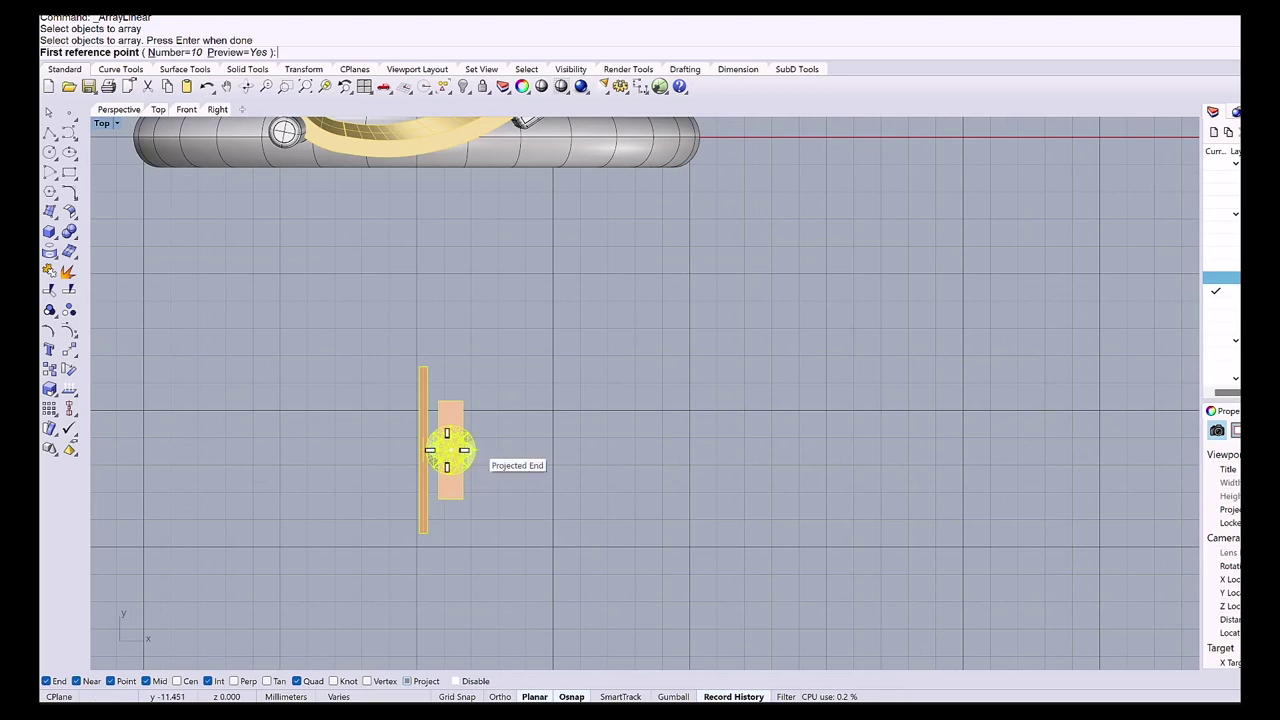
scroll(445, 448, up, 5)
scroll(374, 448, up, 2)
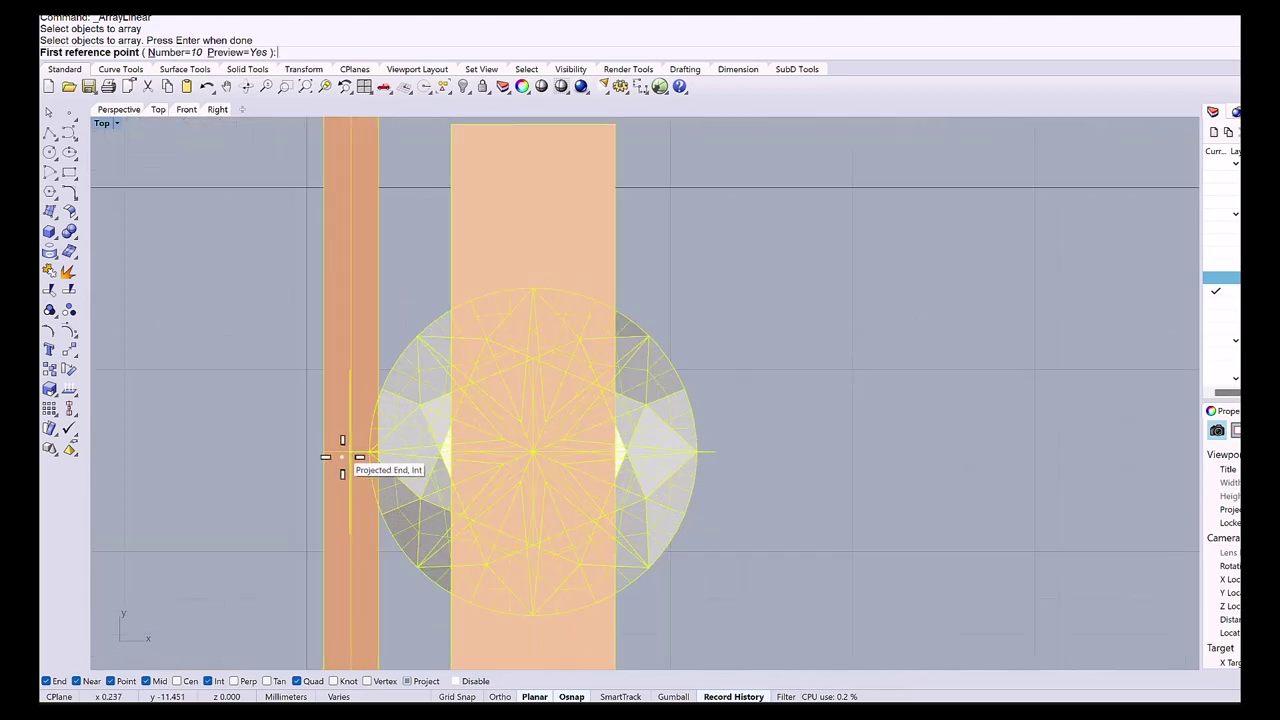
click(351, 453)
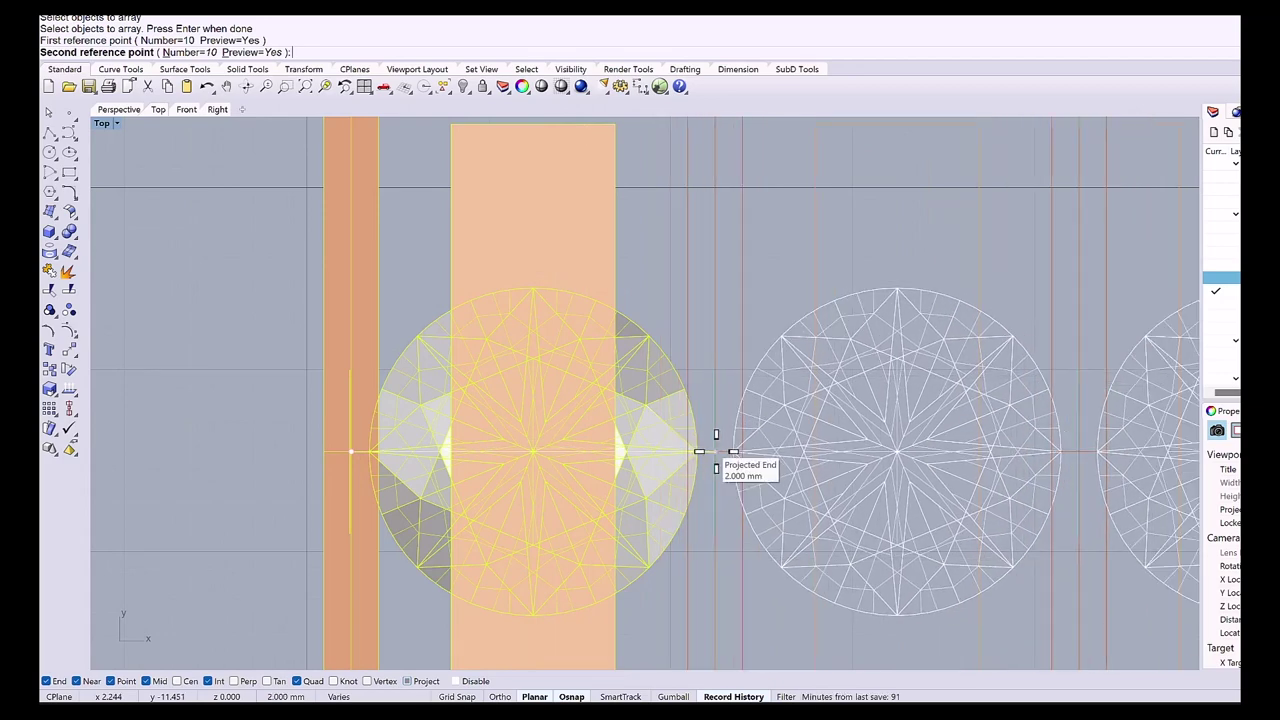
click(716, 452)
Delete the surplus gem, bar and block at the row's end and ungroup the new end pieces.
scroll(640, 424, down, 6)
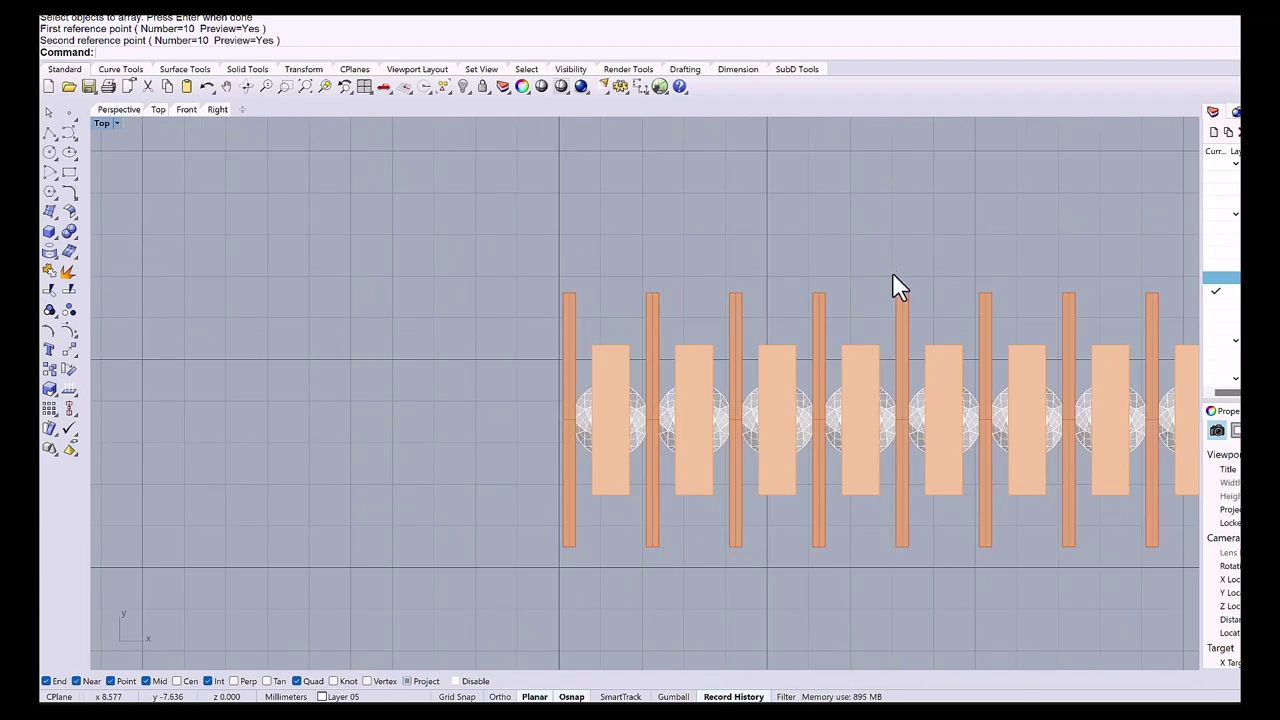
right_drag(766, 314, 584, 317)
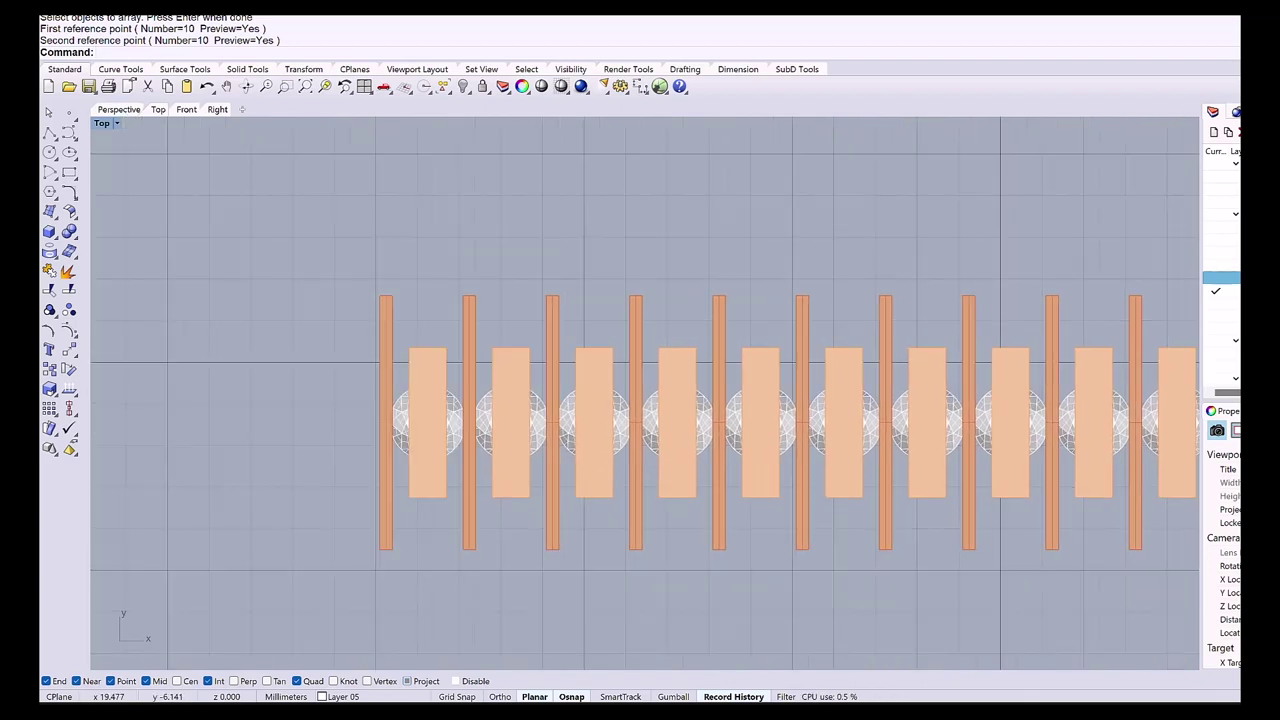
right_drag(790, 345, 588, 333)
scroll(772, 410, up, 2)
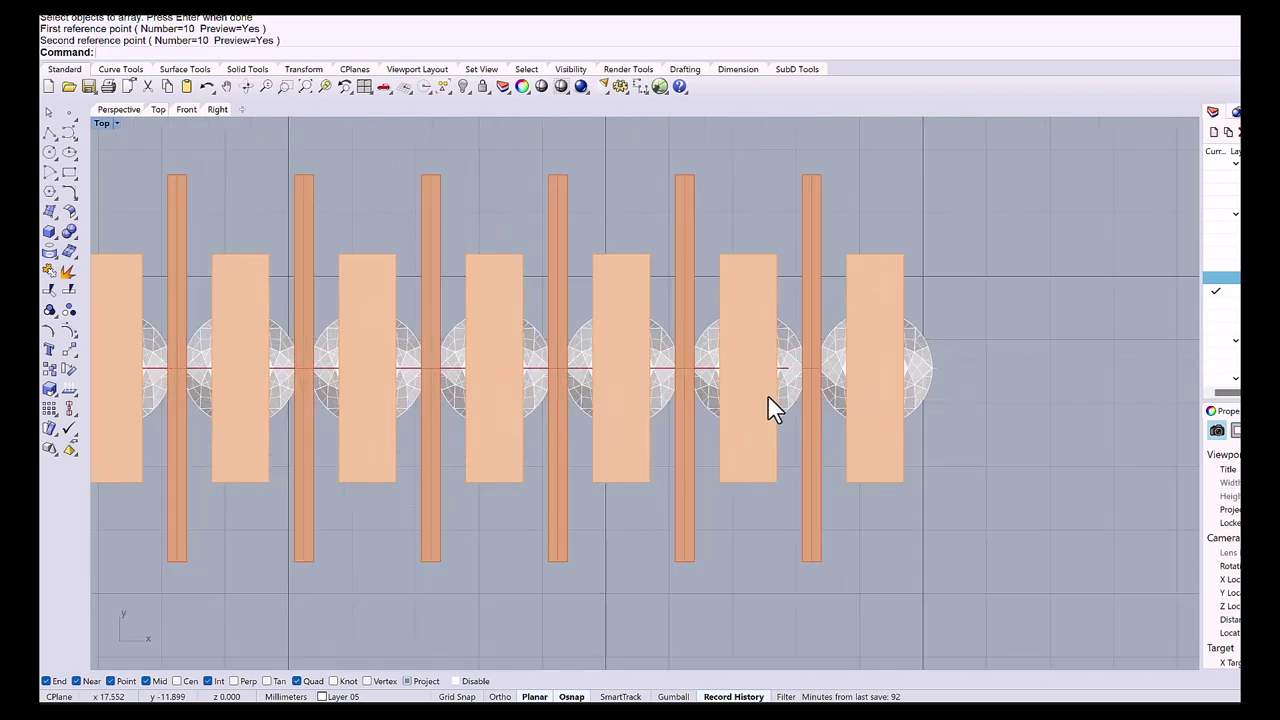
scroll(795, 390, down, 1)
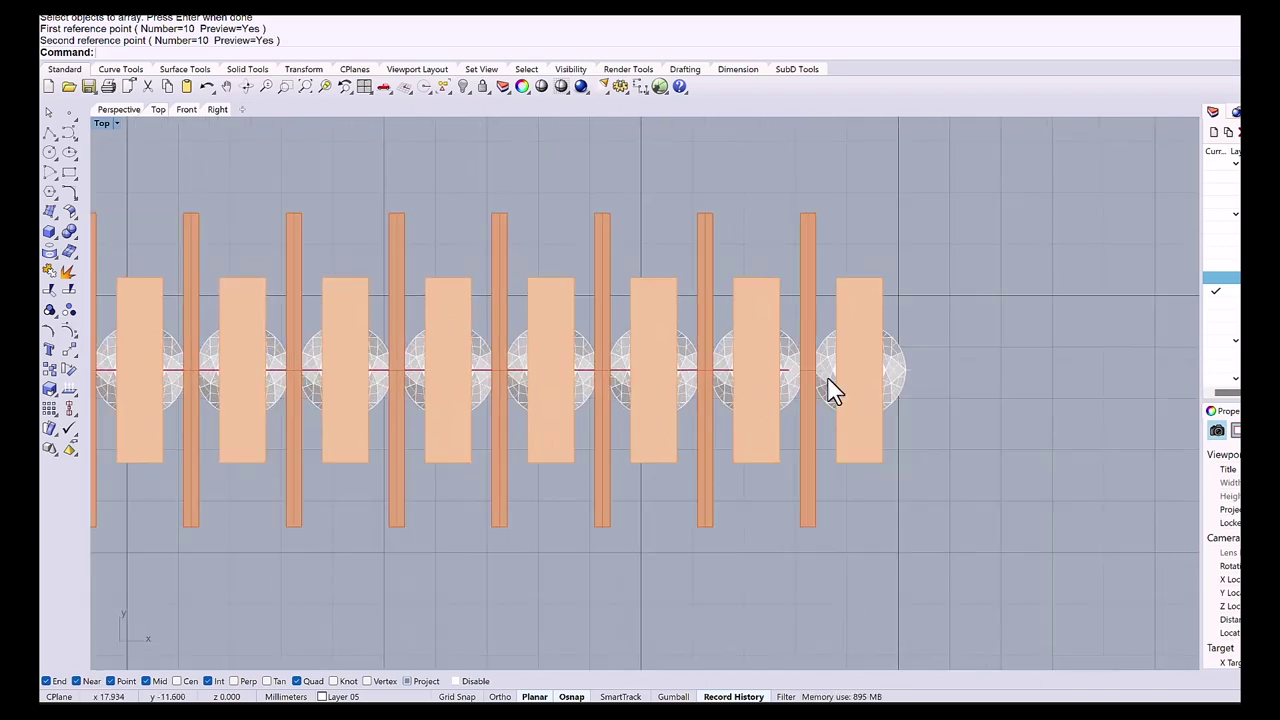
click(833, 390)
key(Delete)
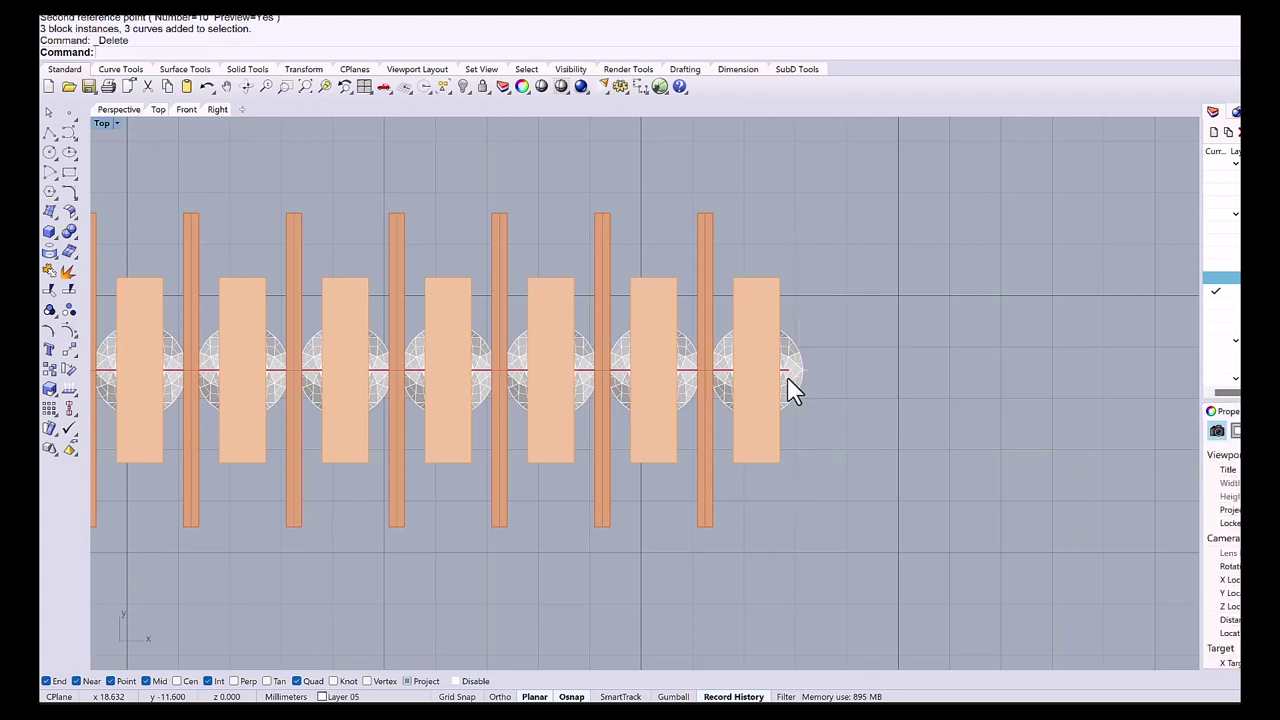
scroll(752, 392, up, 2)
click(750, 395)
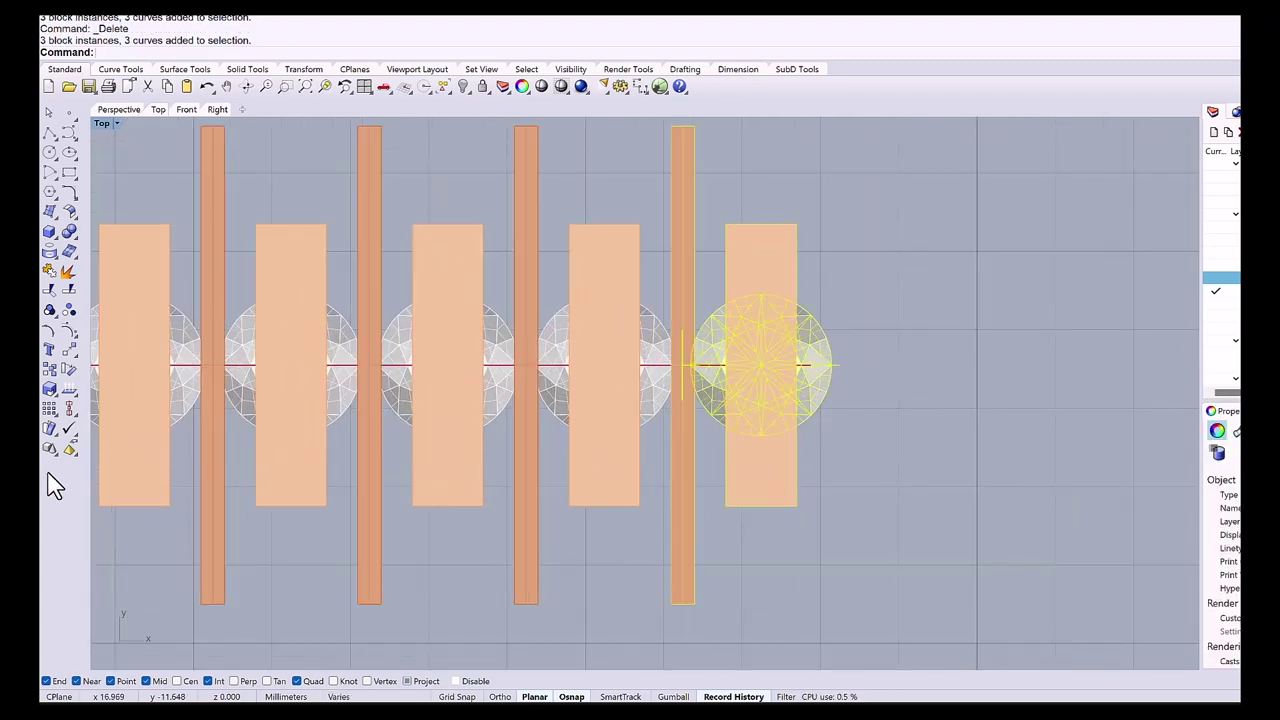
click(73, 309)
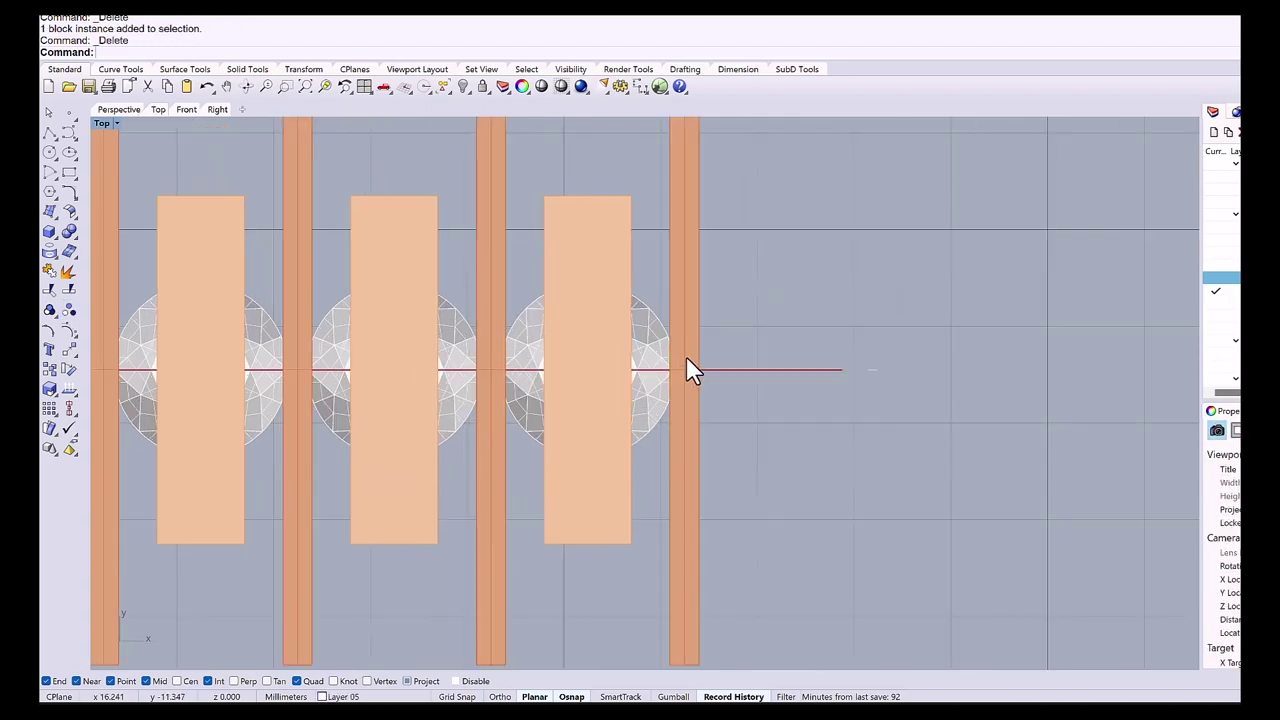
scroll(692, 372, down, 3)
scroll(692, 370, down, 3)
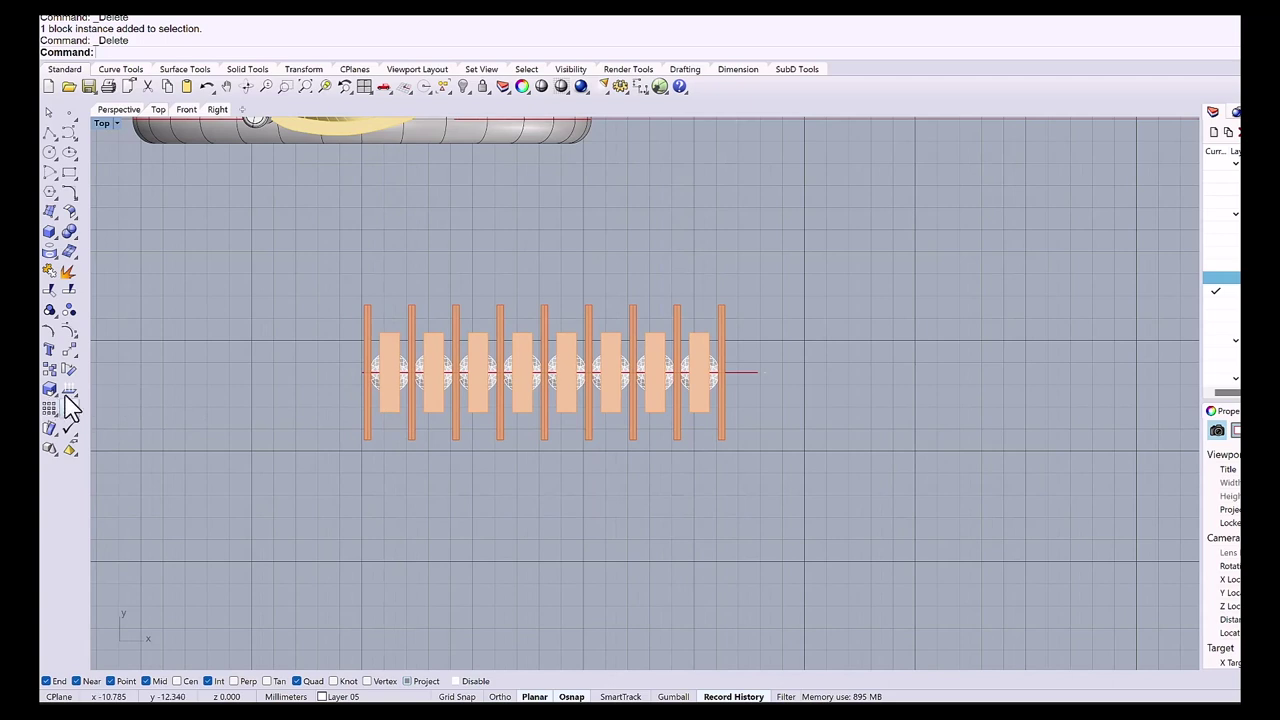
Check the direction of the straight line under the gem row with Dir.
click(69, 389)
scroll(372, 386, up, 5)
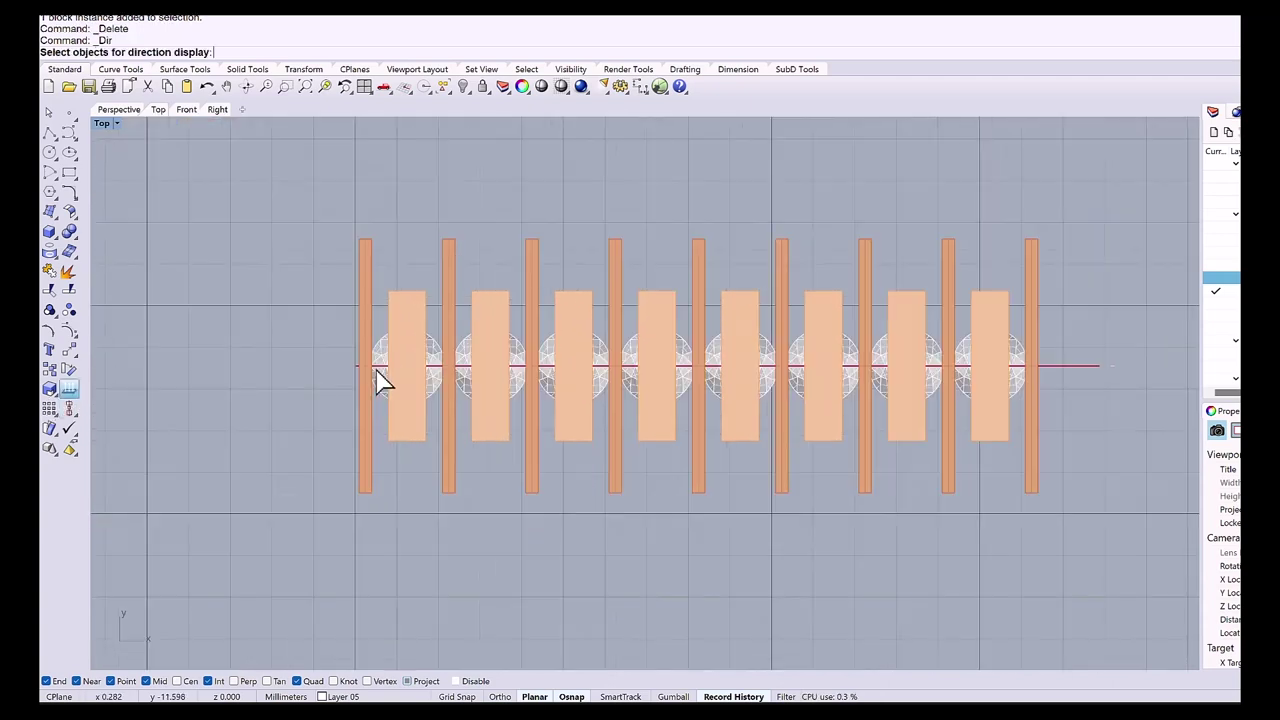
click(381, 364)
click(413, 397)
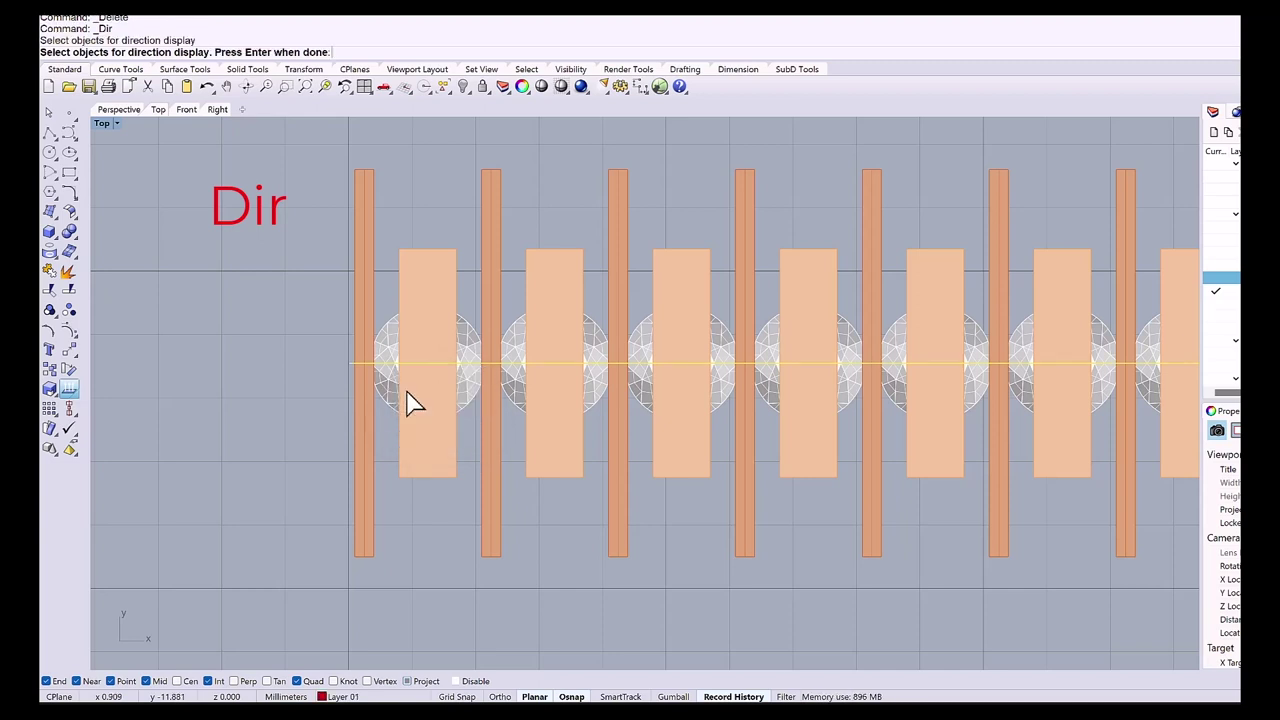
key(Return)
scroll(380, 389, down, 2)
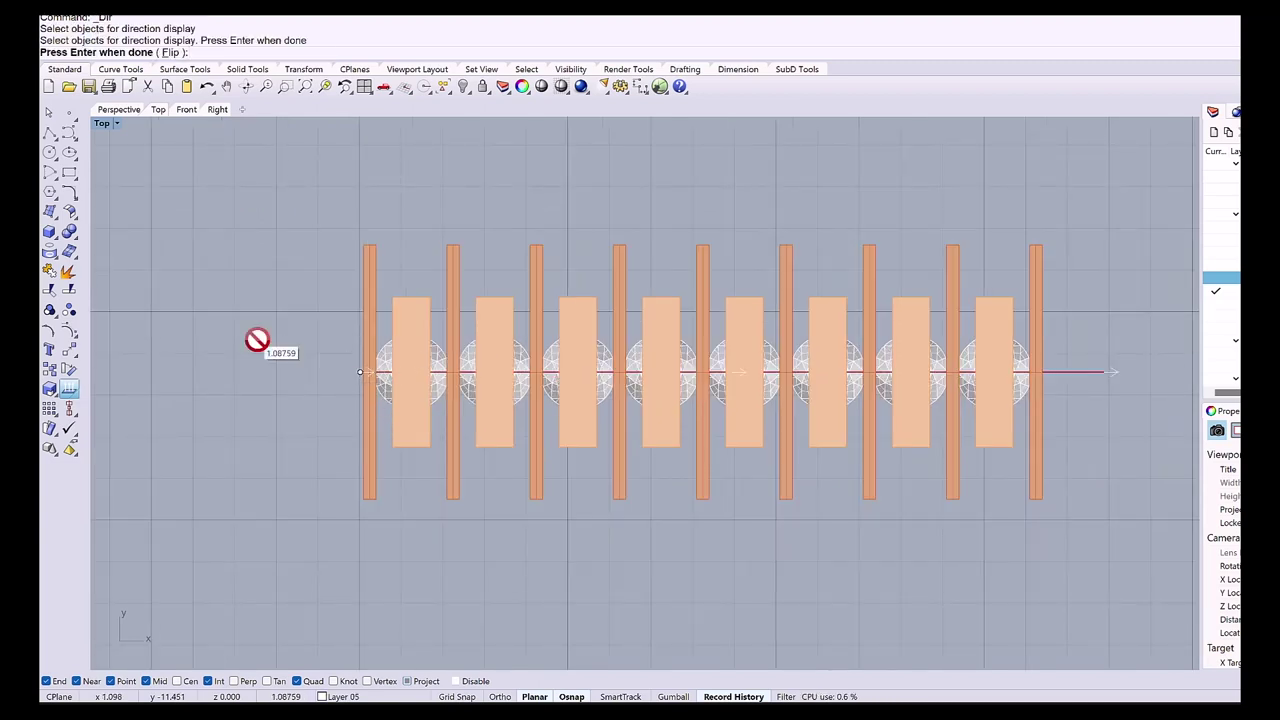
key(Return)
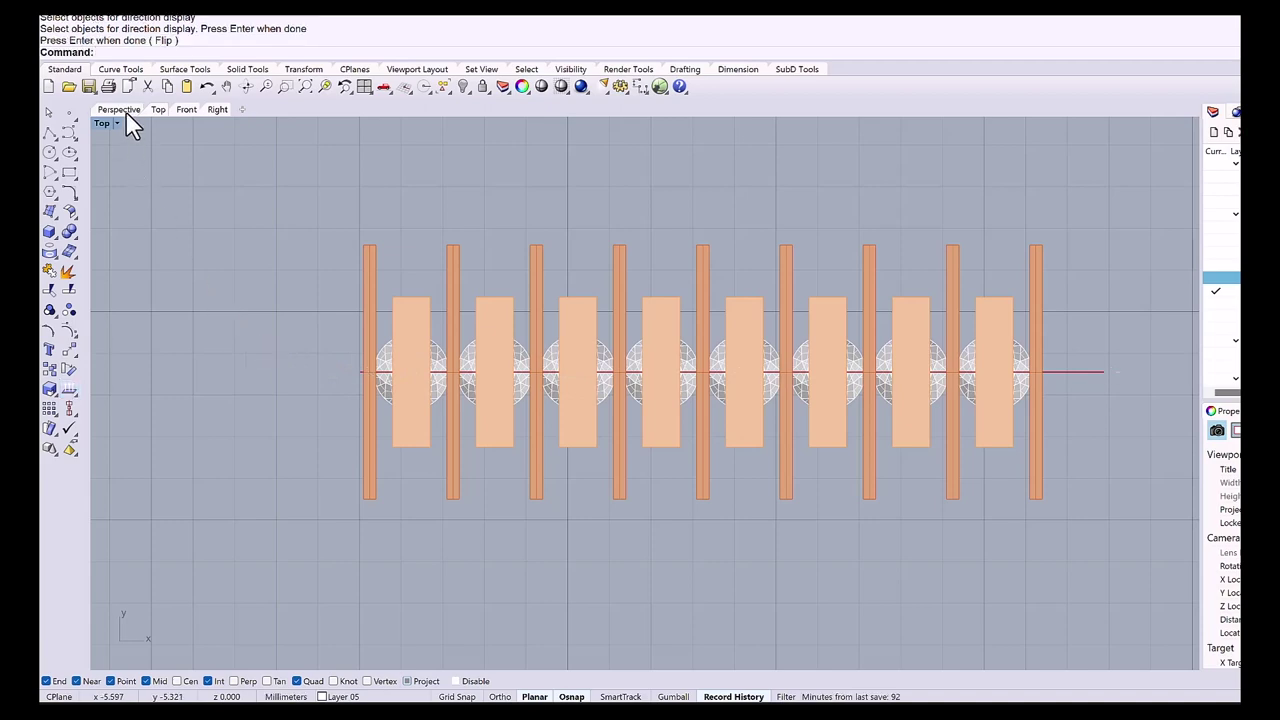
Flip the shank guide curve's direction in Perspective view to match the line.
click(118, 109)
right_drag(508, 322, 560, 355)
scroll(563, 340, up, 5)
key(Return)
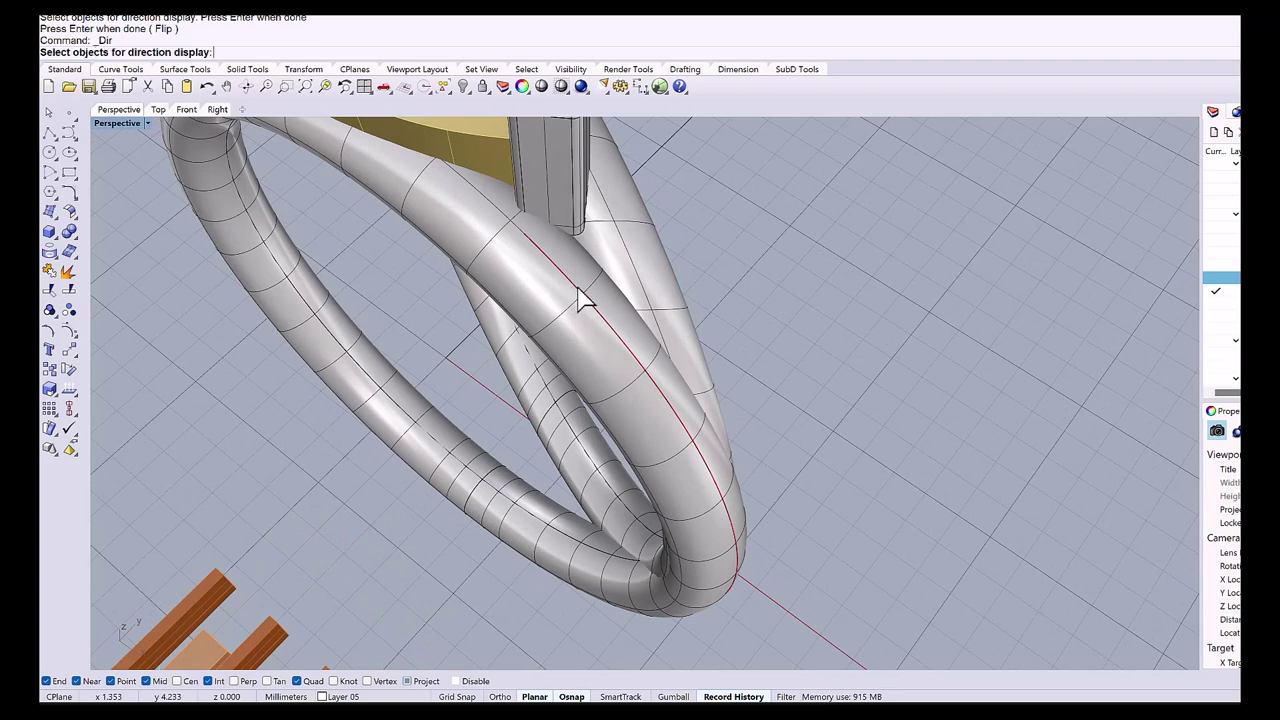
click(580, 292)
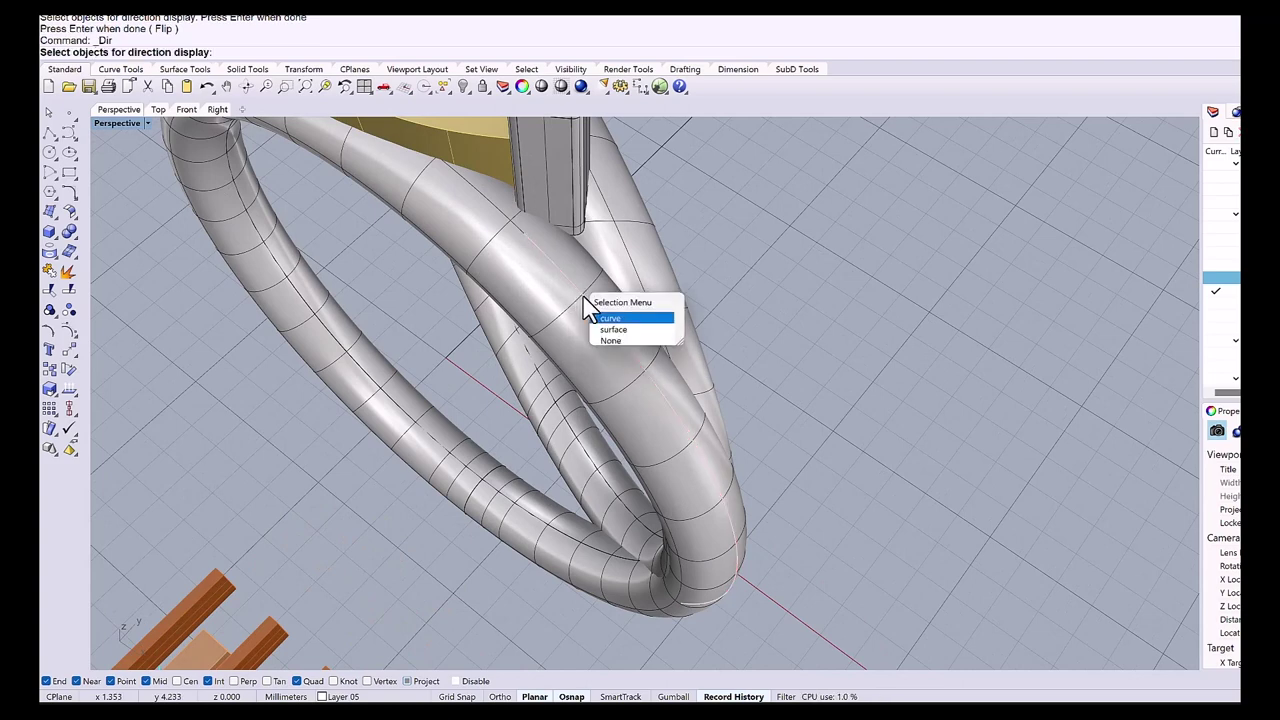
click(600, 317)
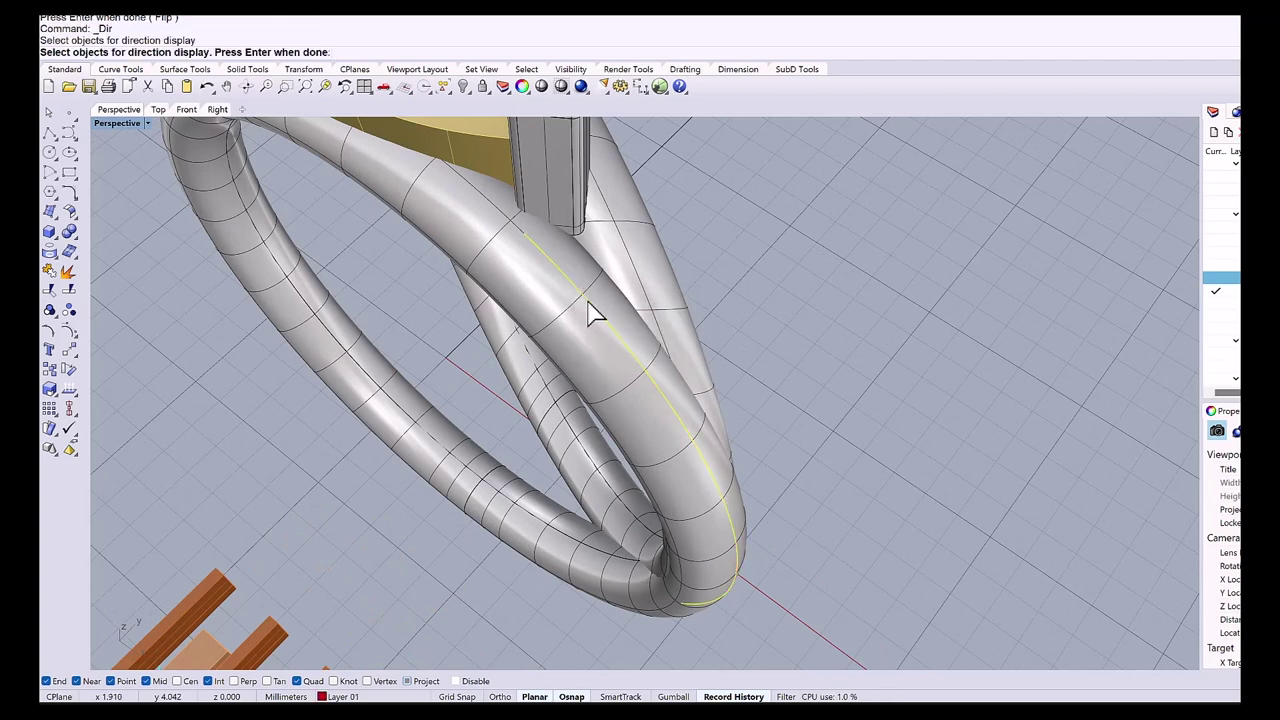
key(Return)
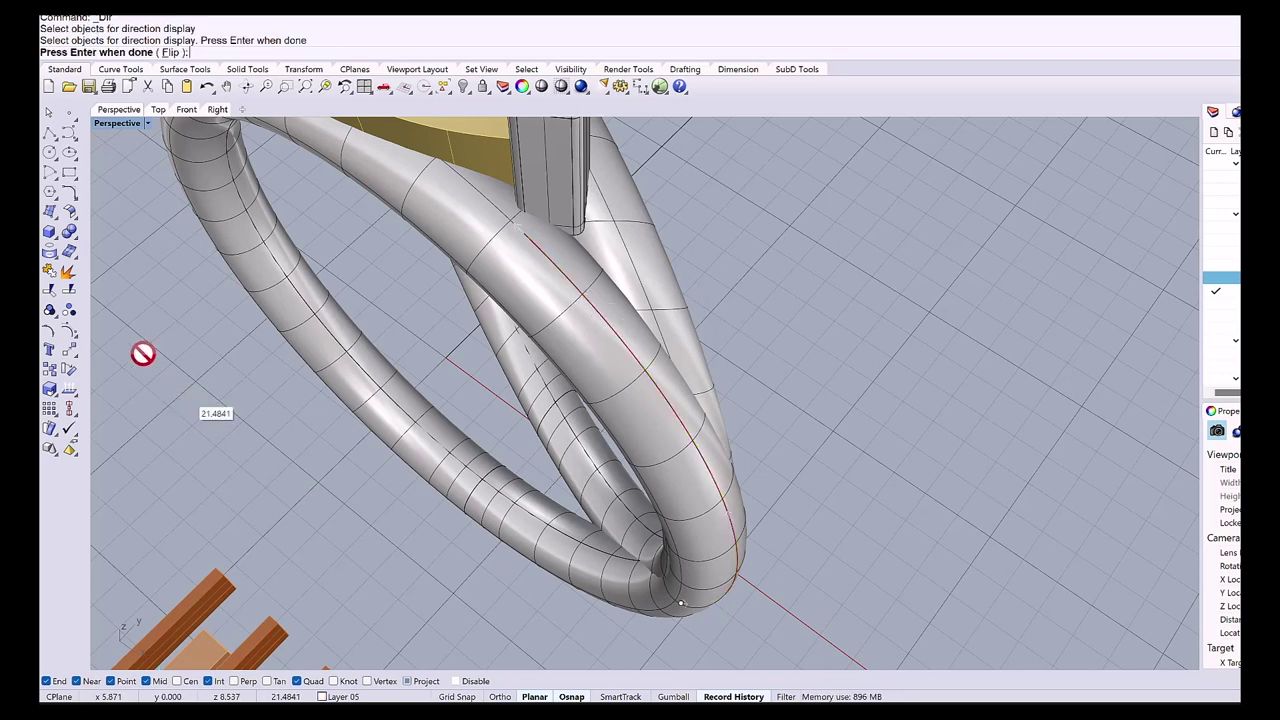
click(170, 52)
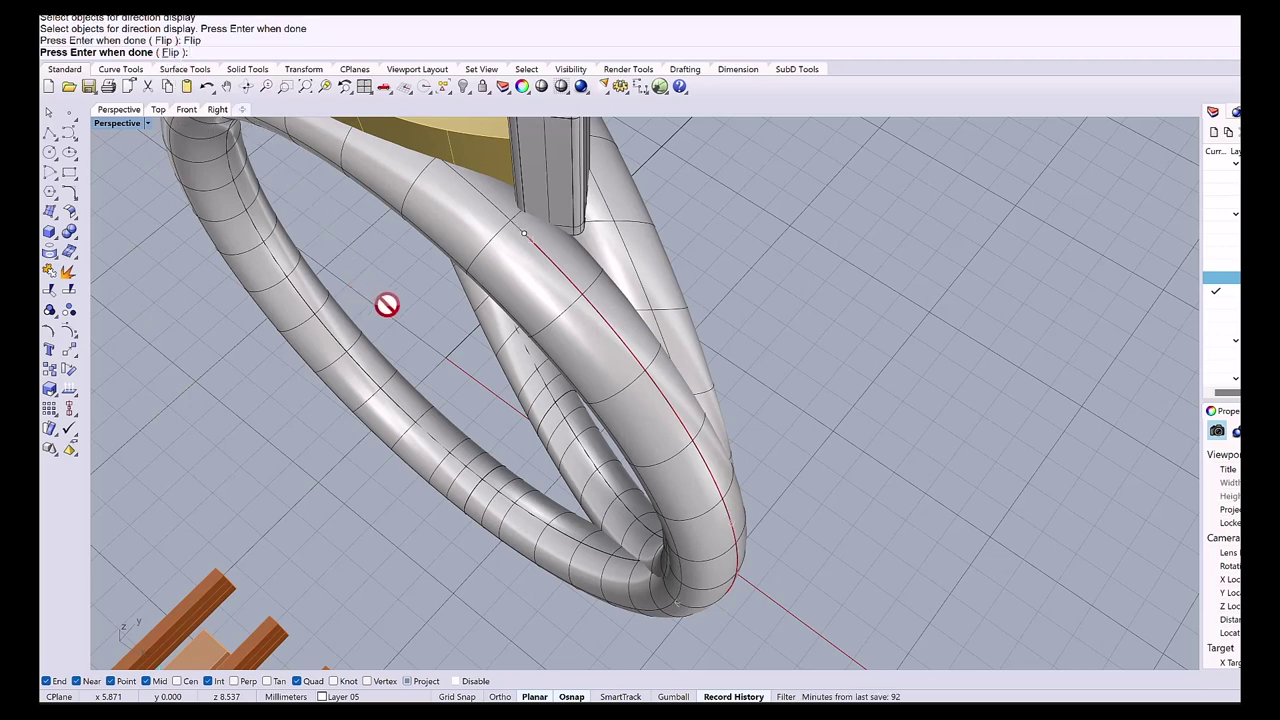
key(Return)
scroll(405, 310, down, 5)
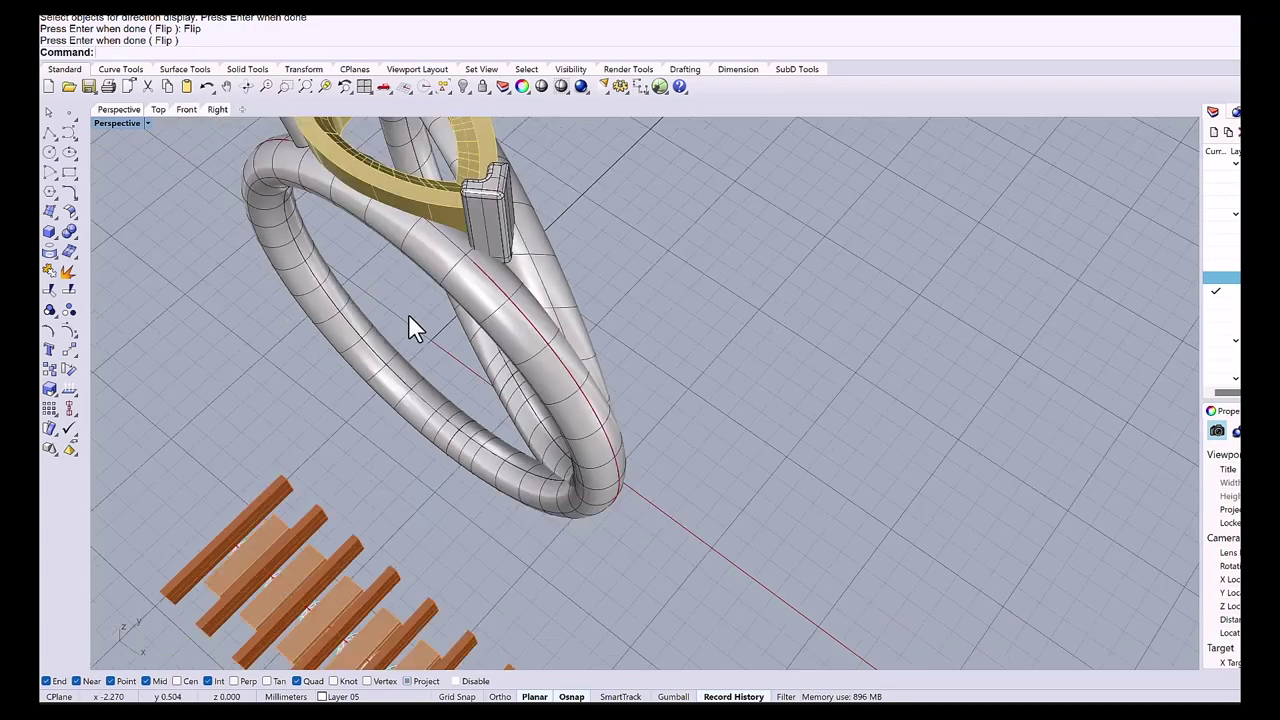
Select the whole gem and cutter row and ungroup it.
right_drag(479, 414, 600, 540)
drag(718, 669, 718, 669)
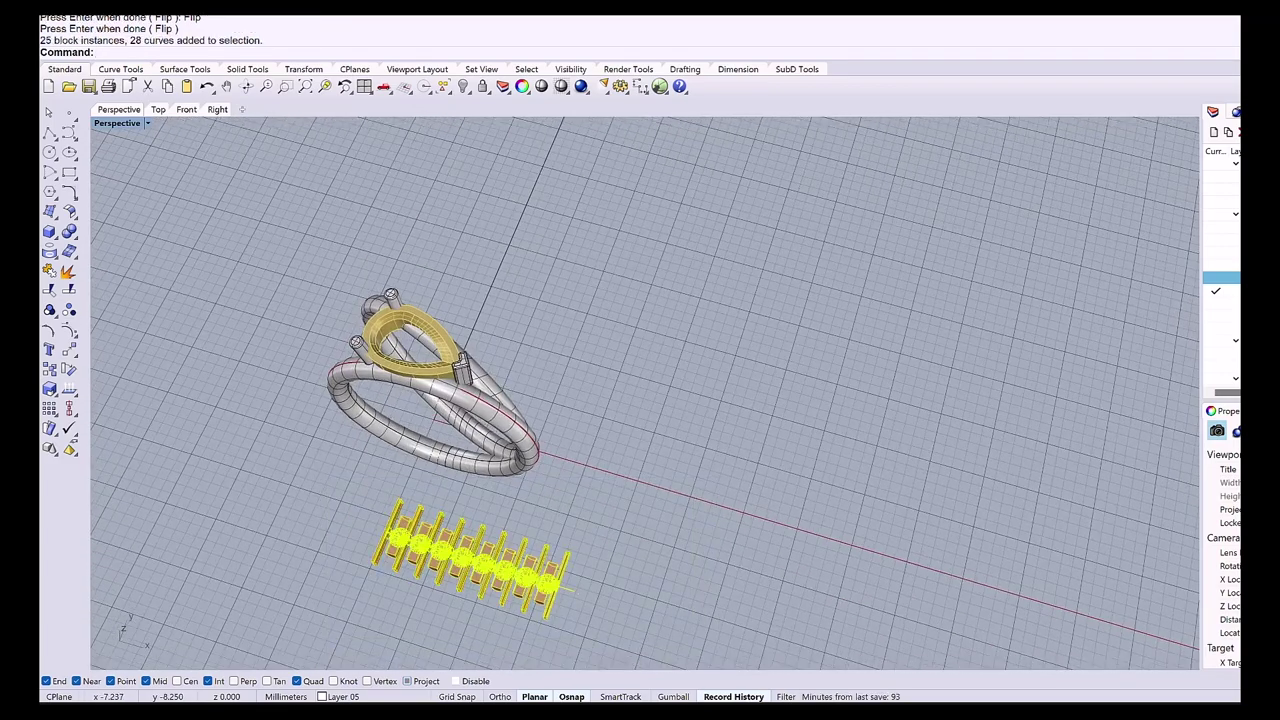
click(70, 312)
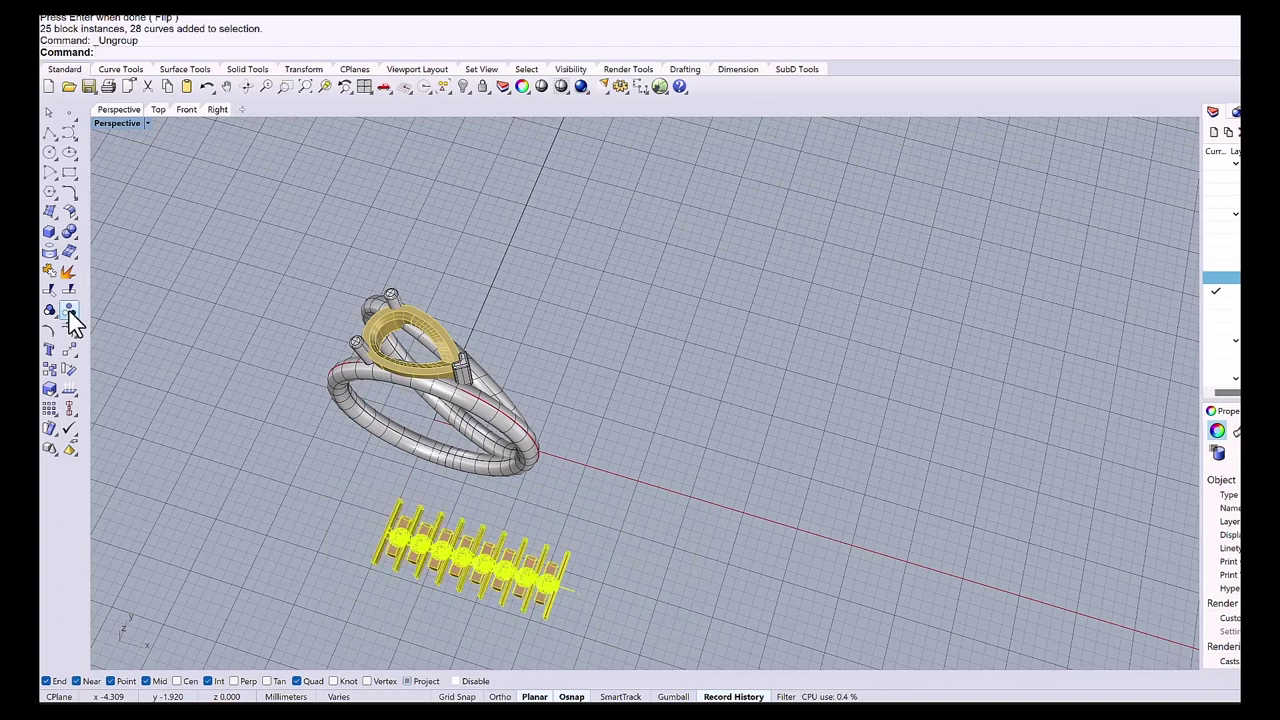
Flow the 52 row pieces from the straight base line onto the shank curve.
click(178, 364)
click(303, 69)
click(463, 88)
drag(336, 488, 520, 598)
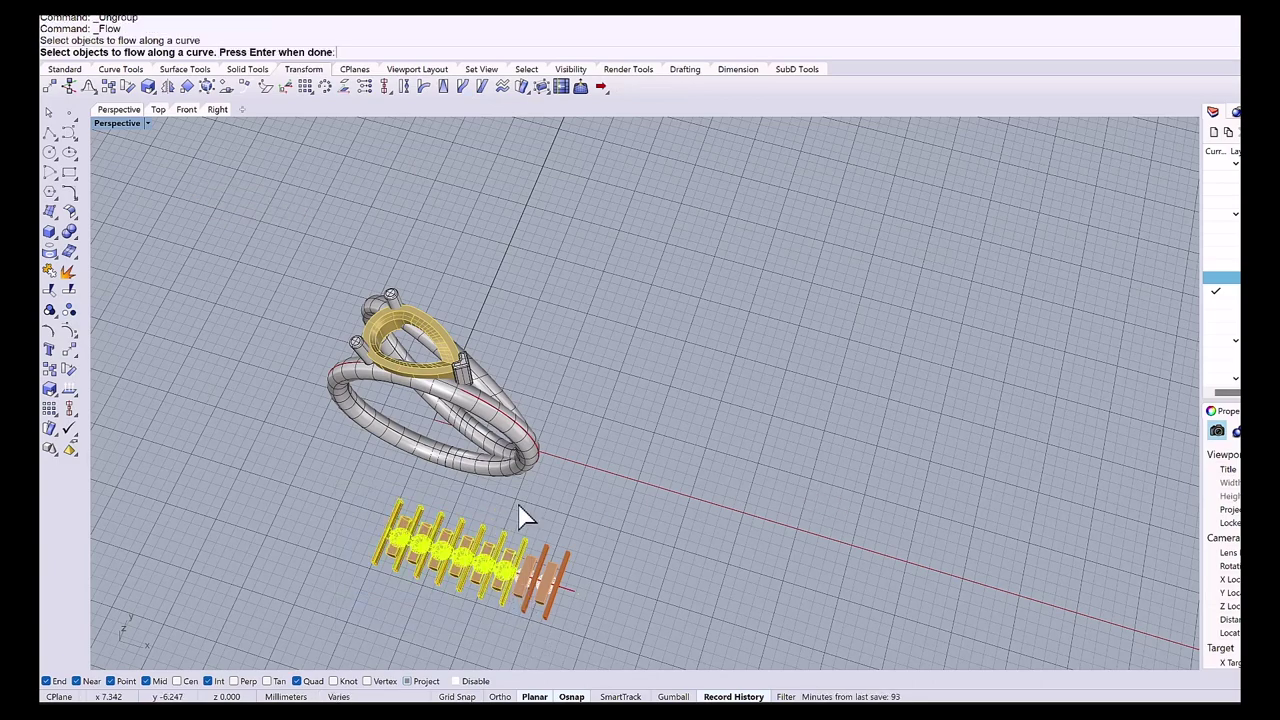
drag(484, 503, 646, 668)
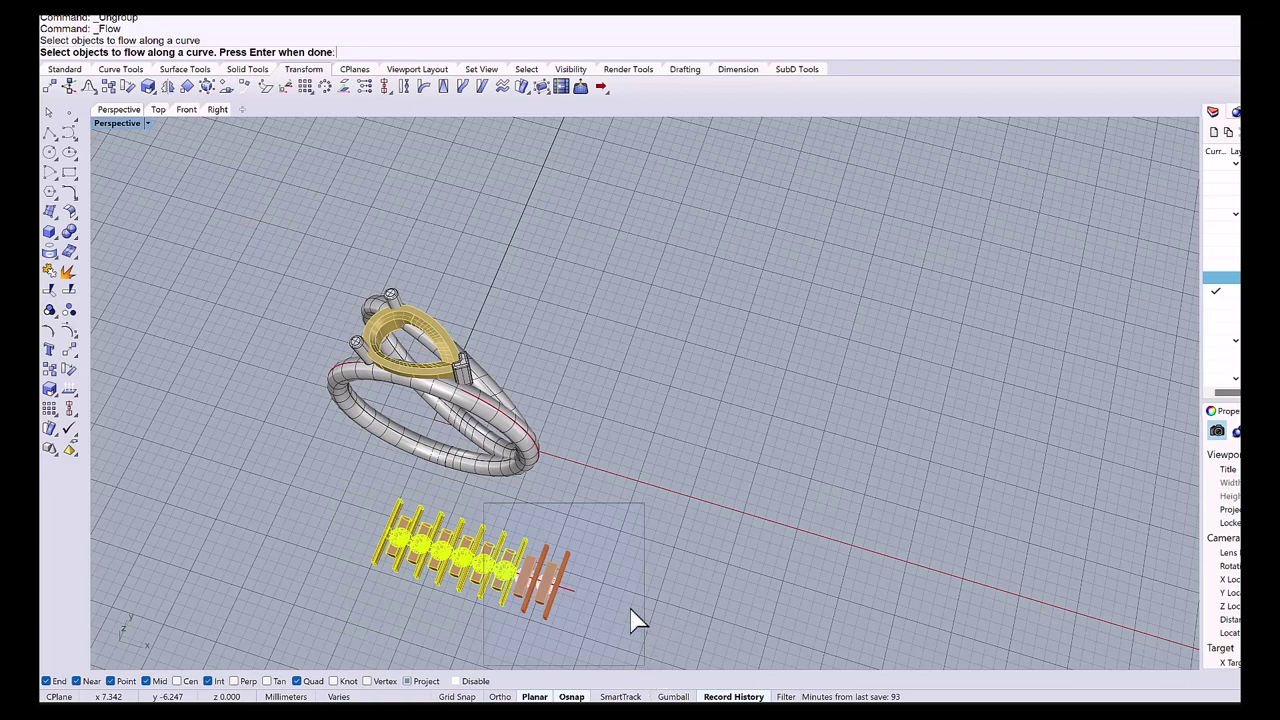
drag(632, 620, 610, 605)
key(Return)
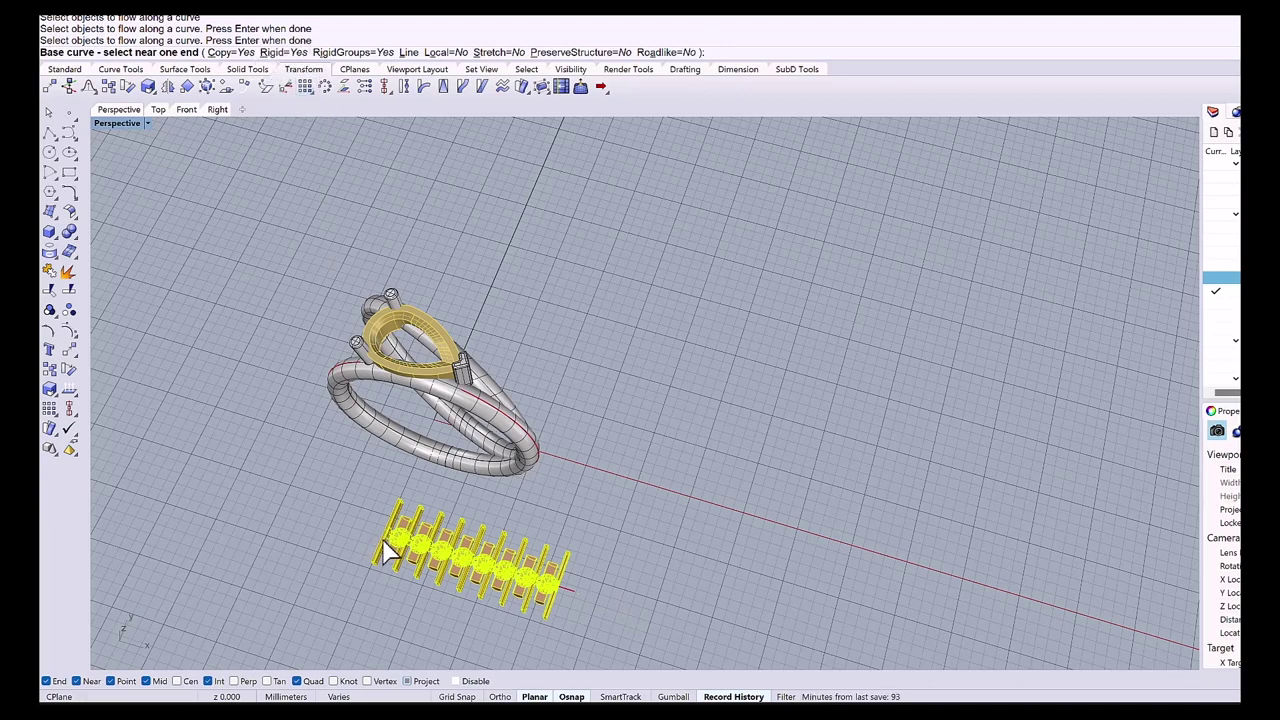
scroll(385, 548, up, 10)
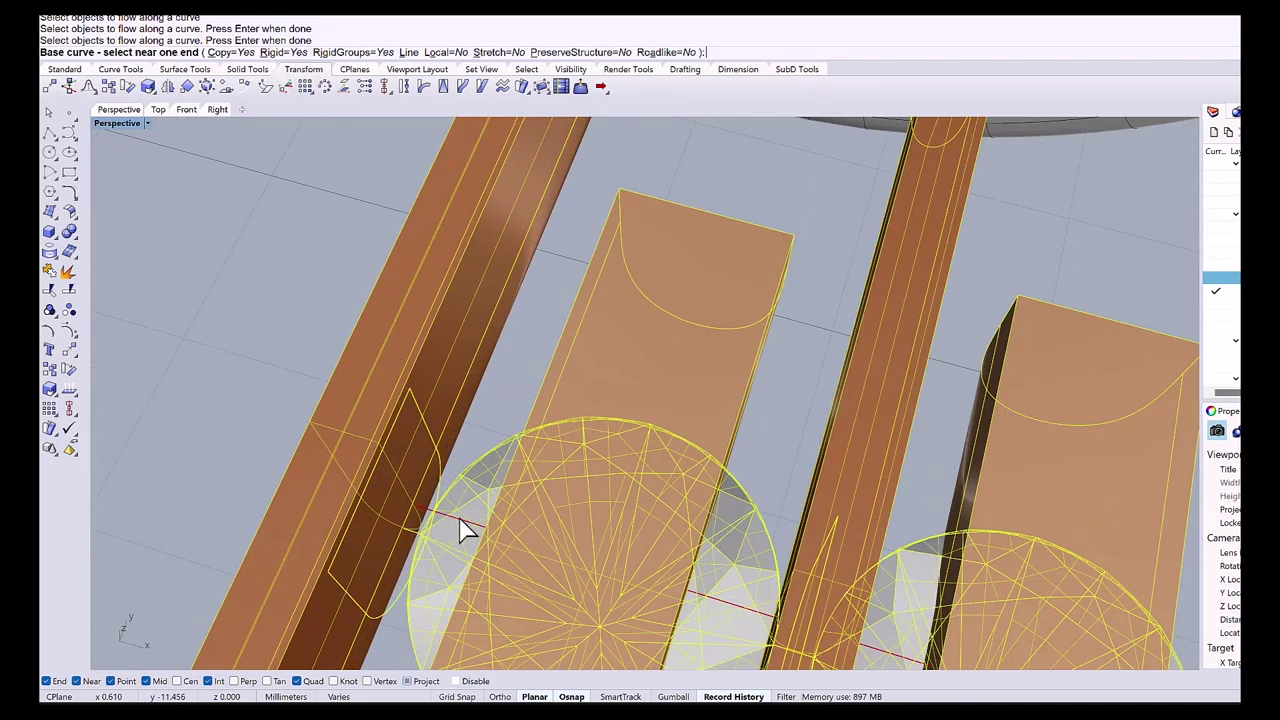
click(460, 526)
scroll(486, 508, down, 10)
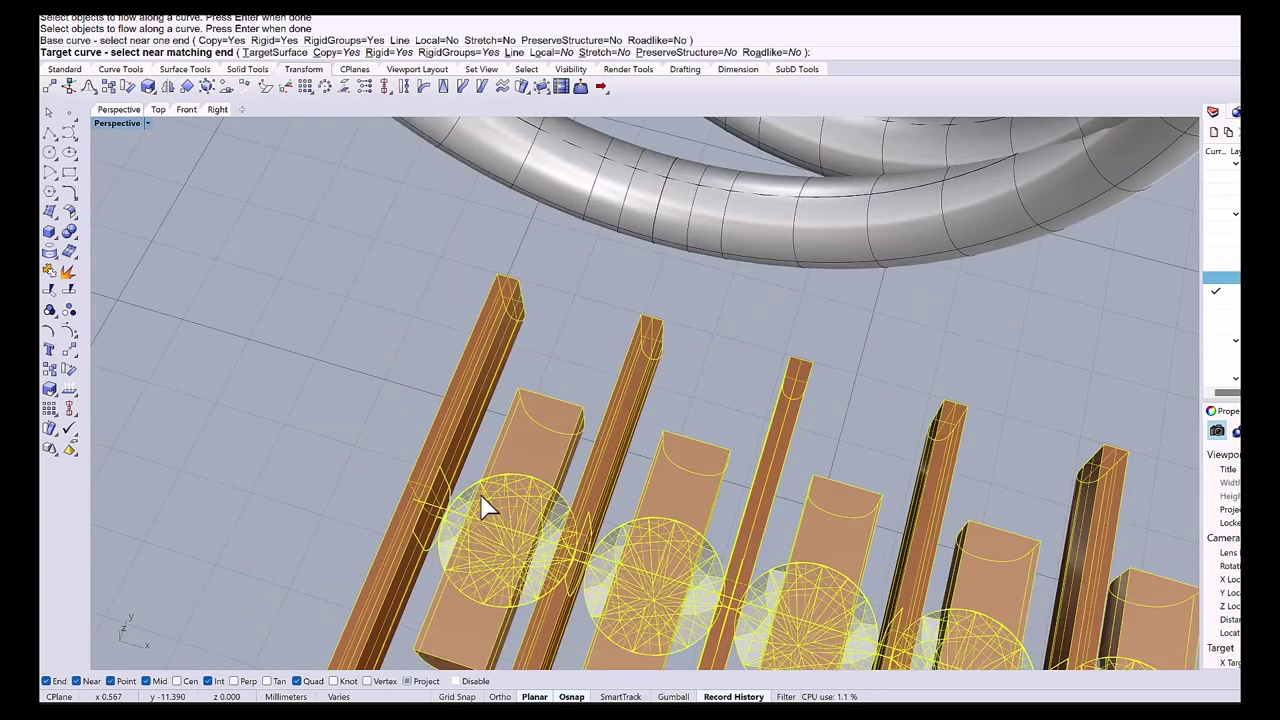
scroll(560, 368, down, 3)
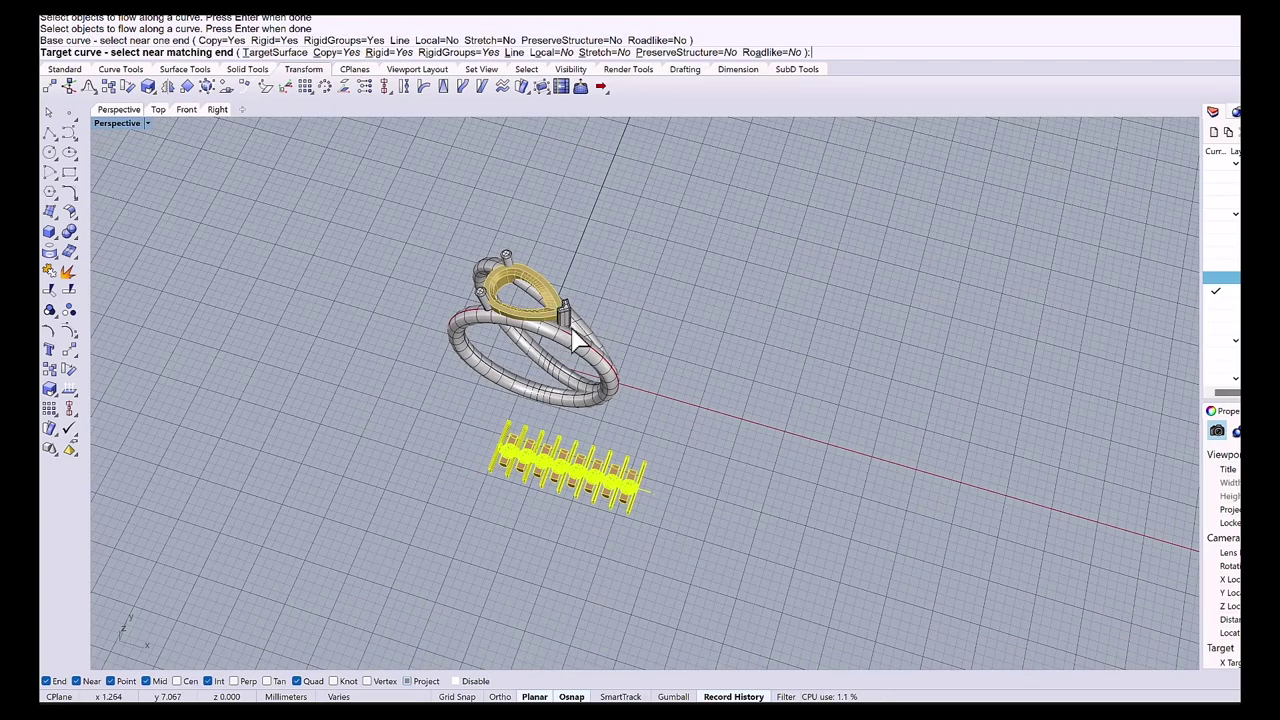
scroll(575, 343, up, 6)
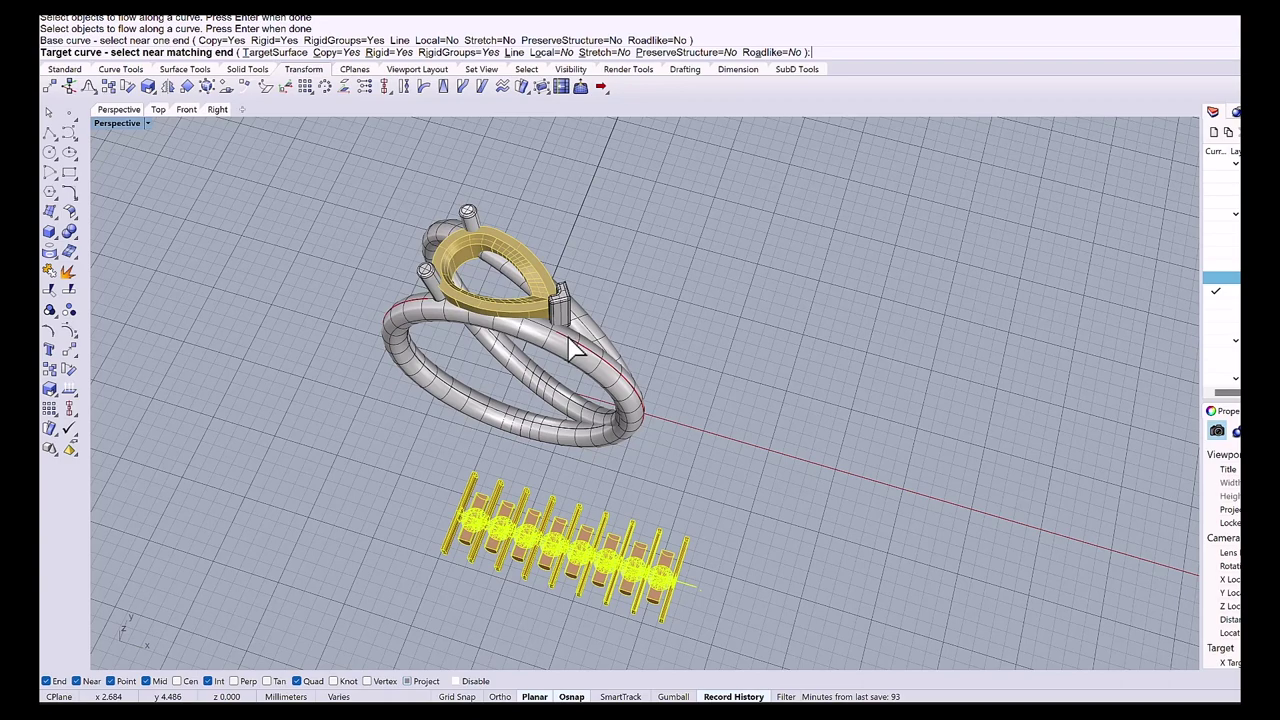
click(570, 347)
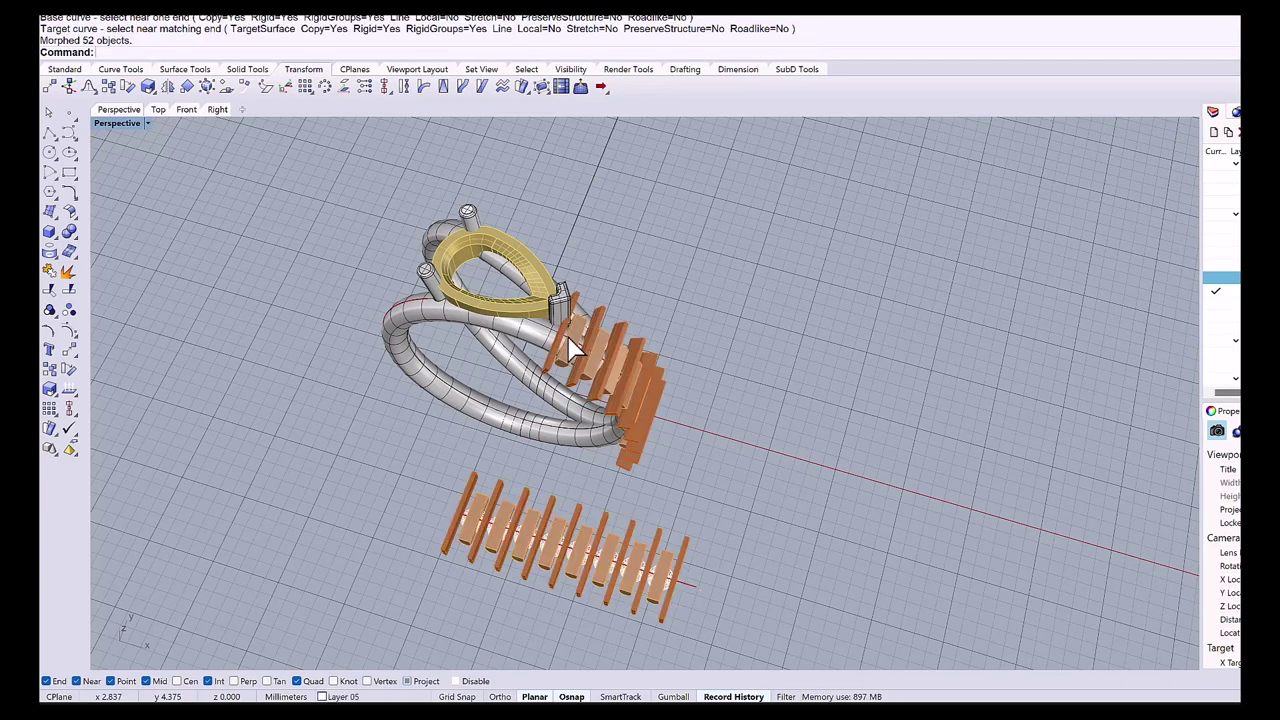
right_drag(651, 360, 508, 352)
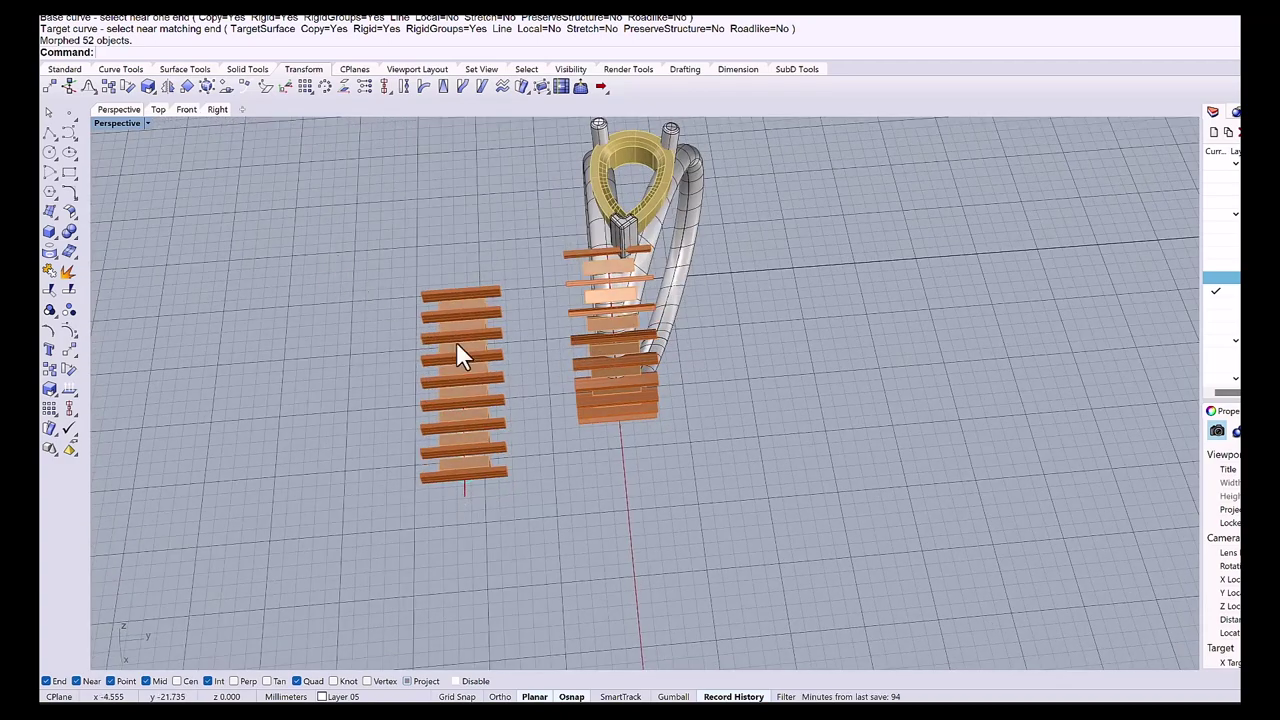
drag(600, 545, 577, 558)
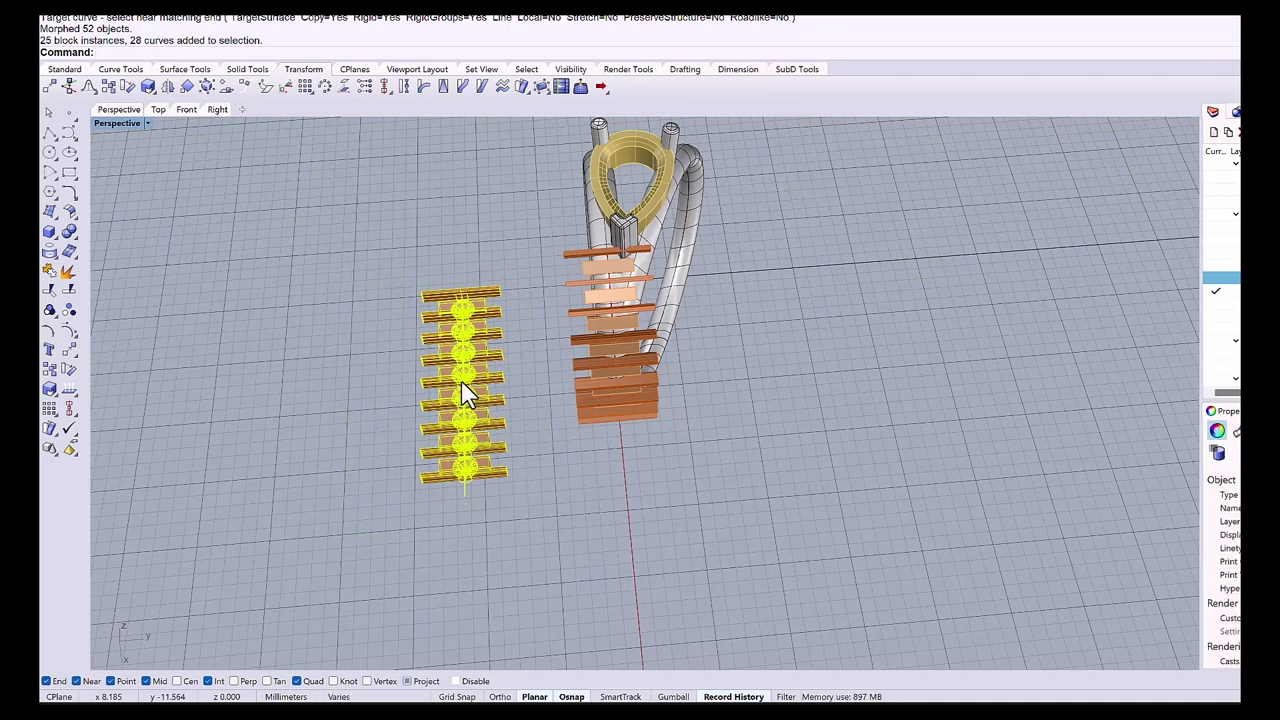
text(H)
key(Return)
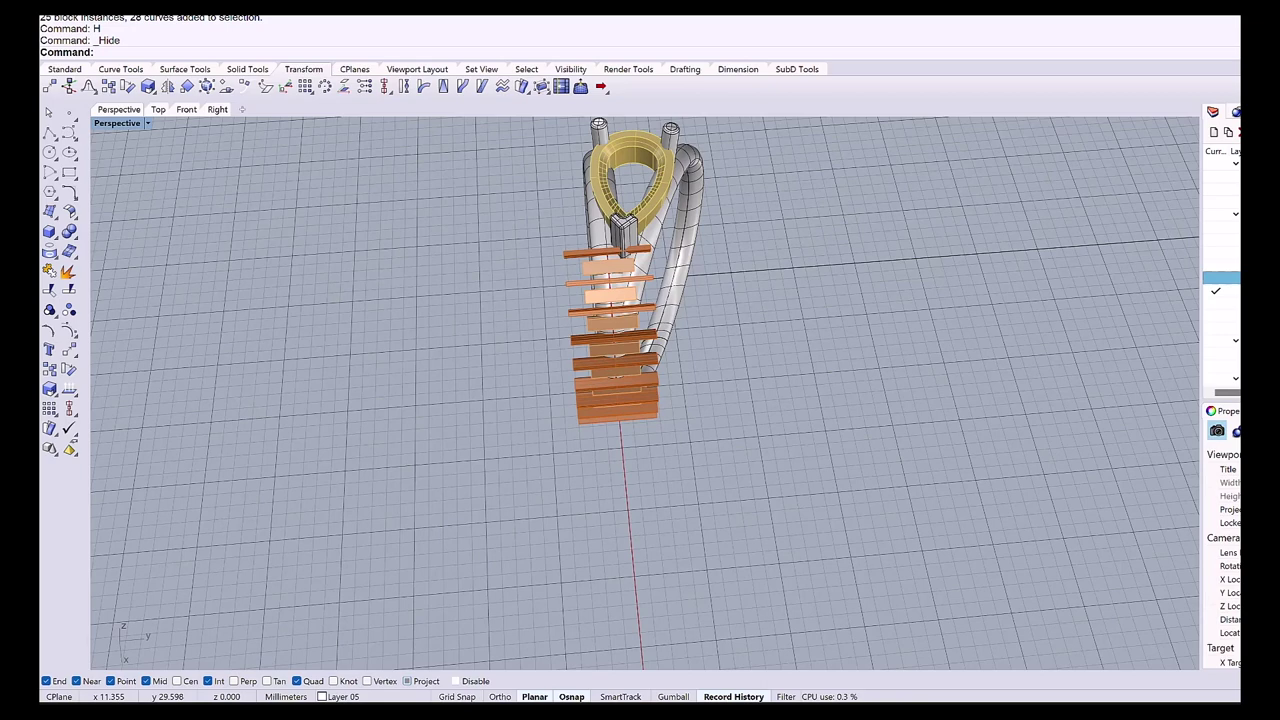
click(1220, 378)
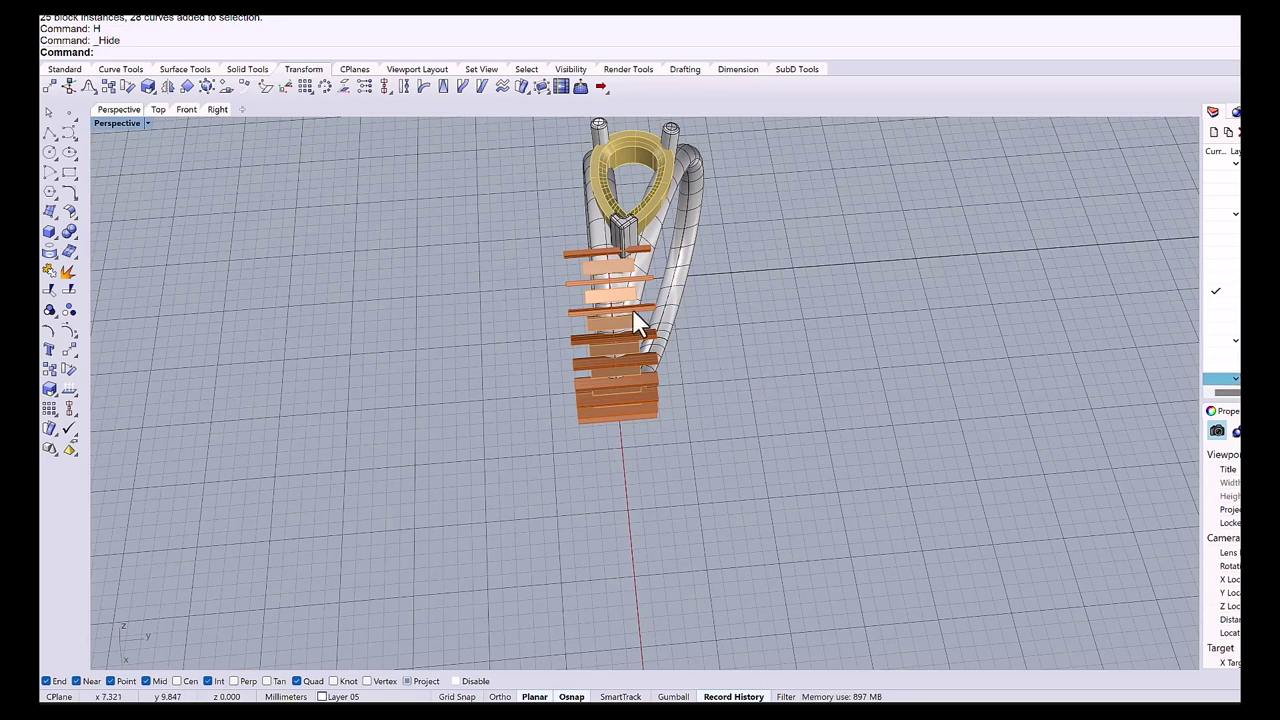
scroll(618, 277, up, 3)
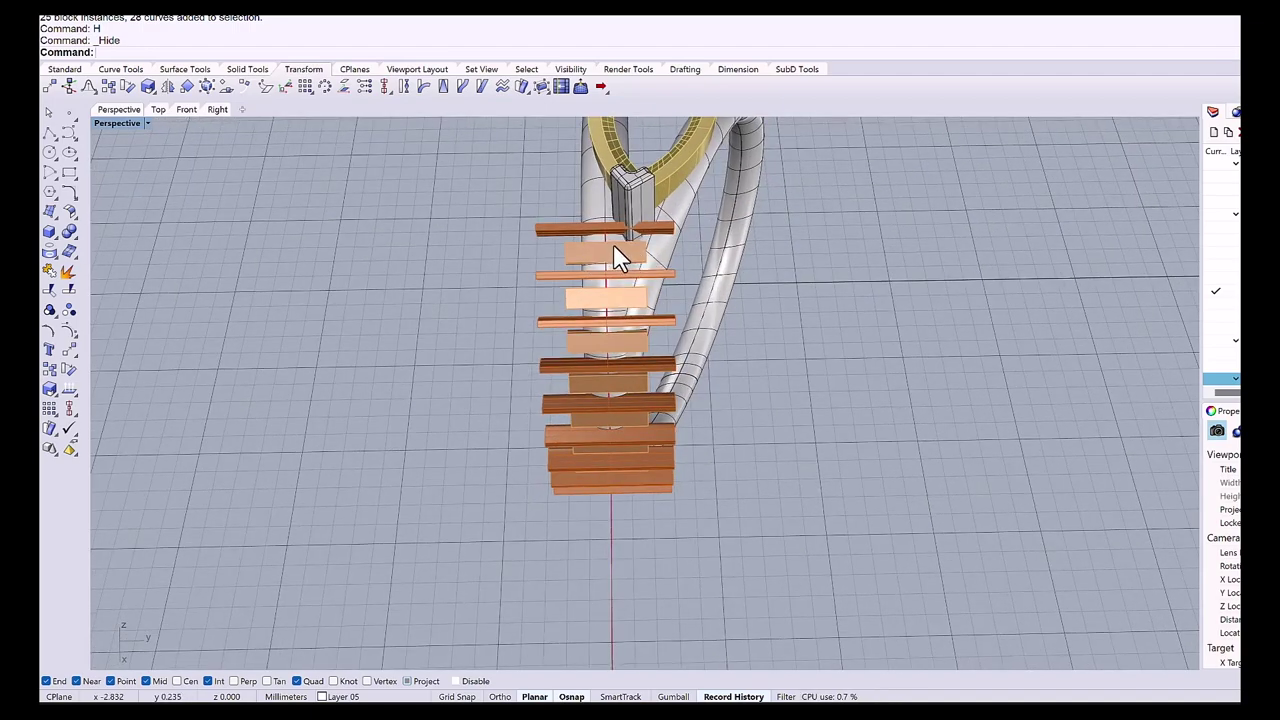
scroll(656, 240, up, 1)
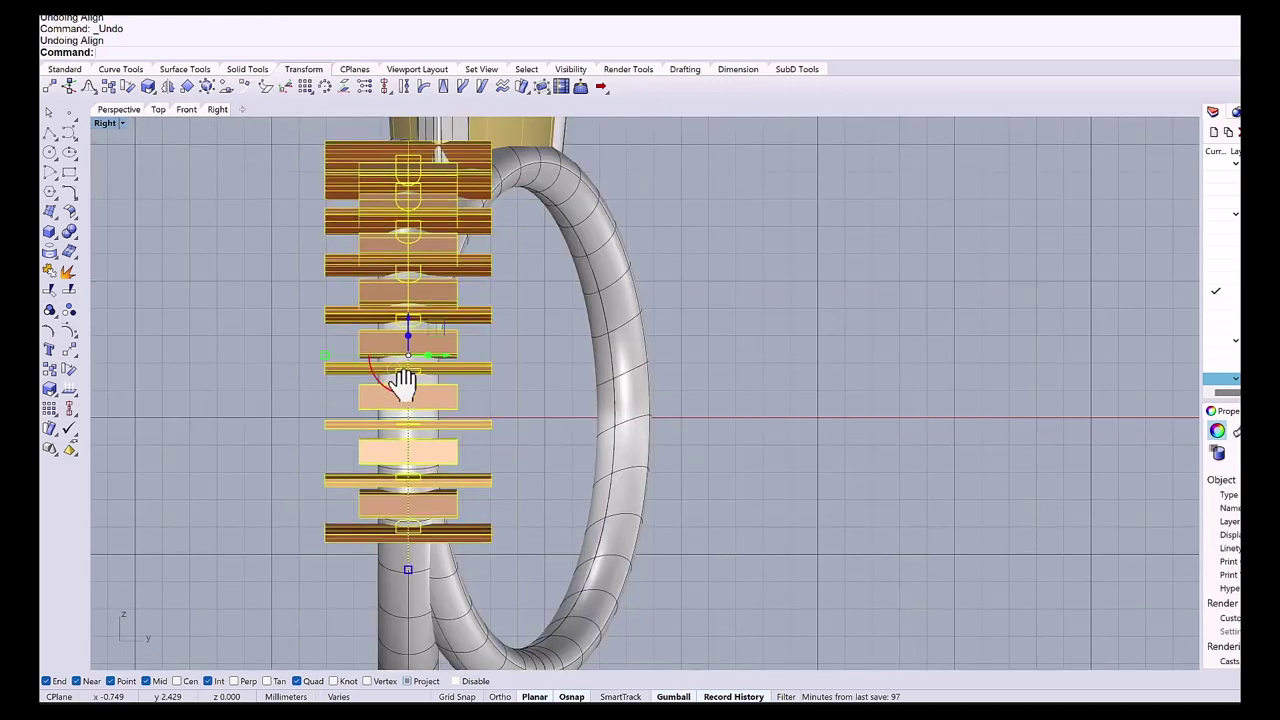
Right-align the cutter slats to the shank point in the Right view.
right_drag(403, 381, 357, 352)
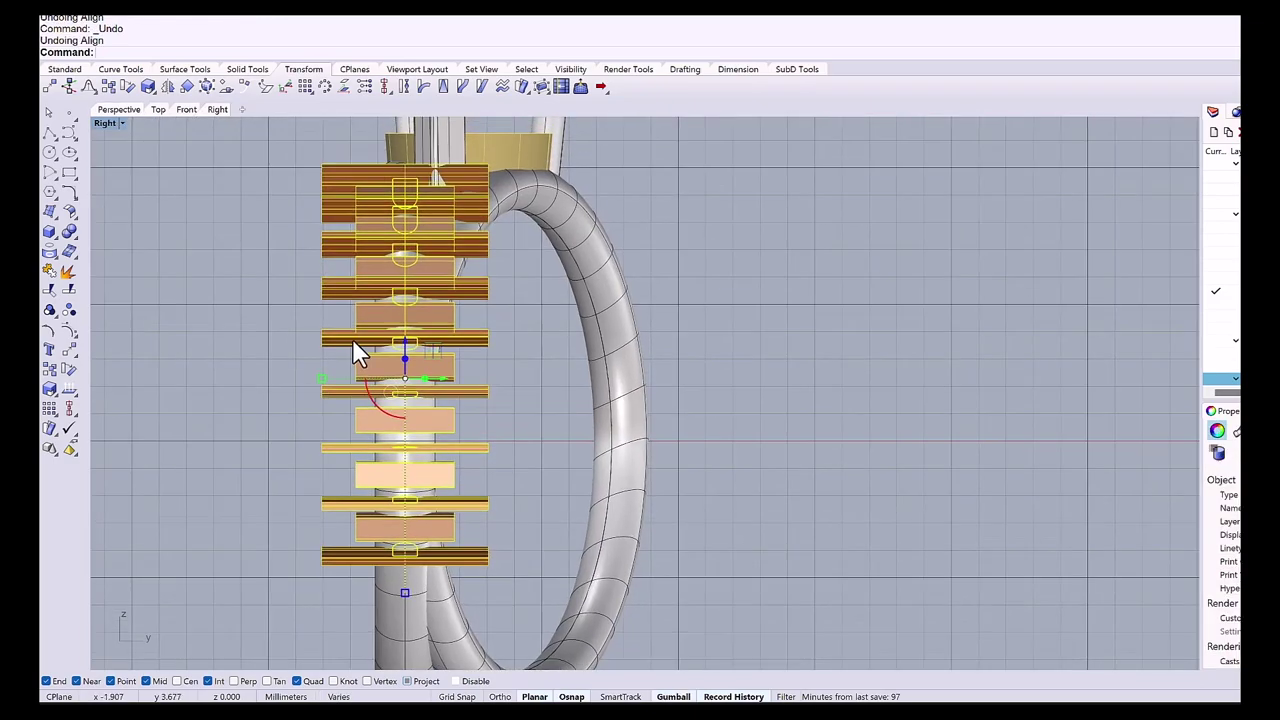
click(69, 404)
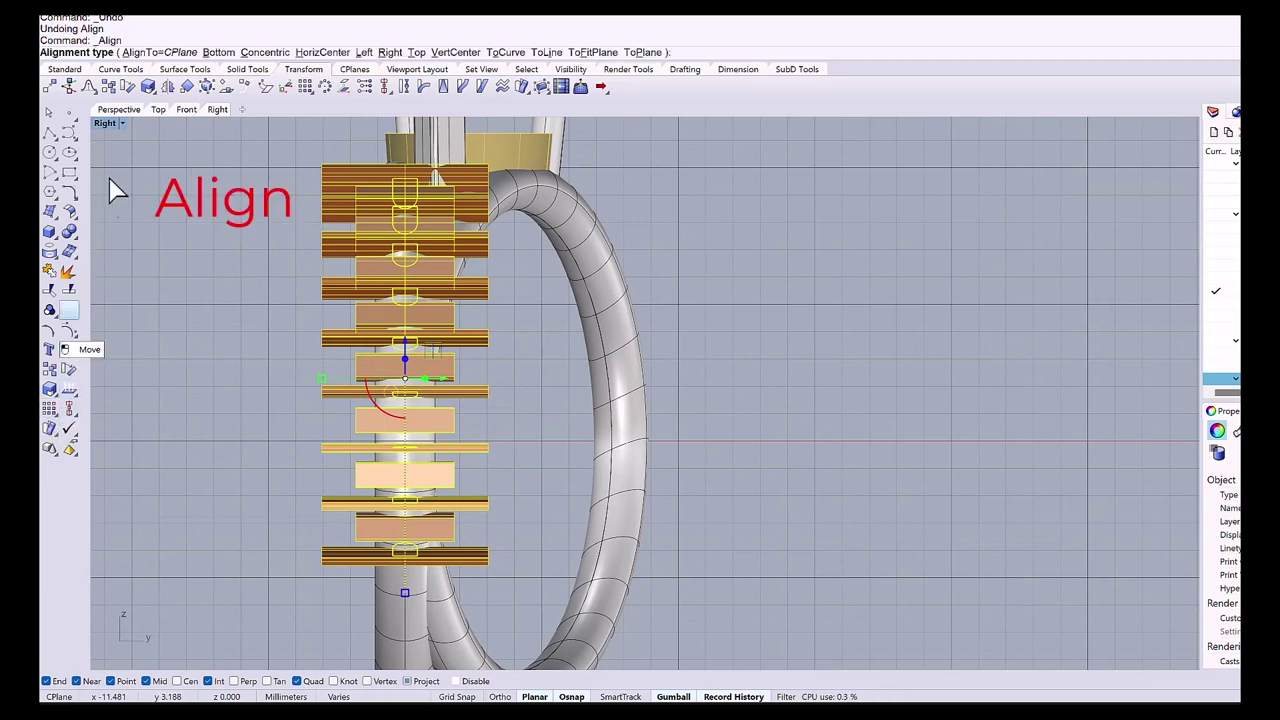
click(390, 52)
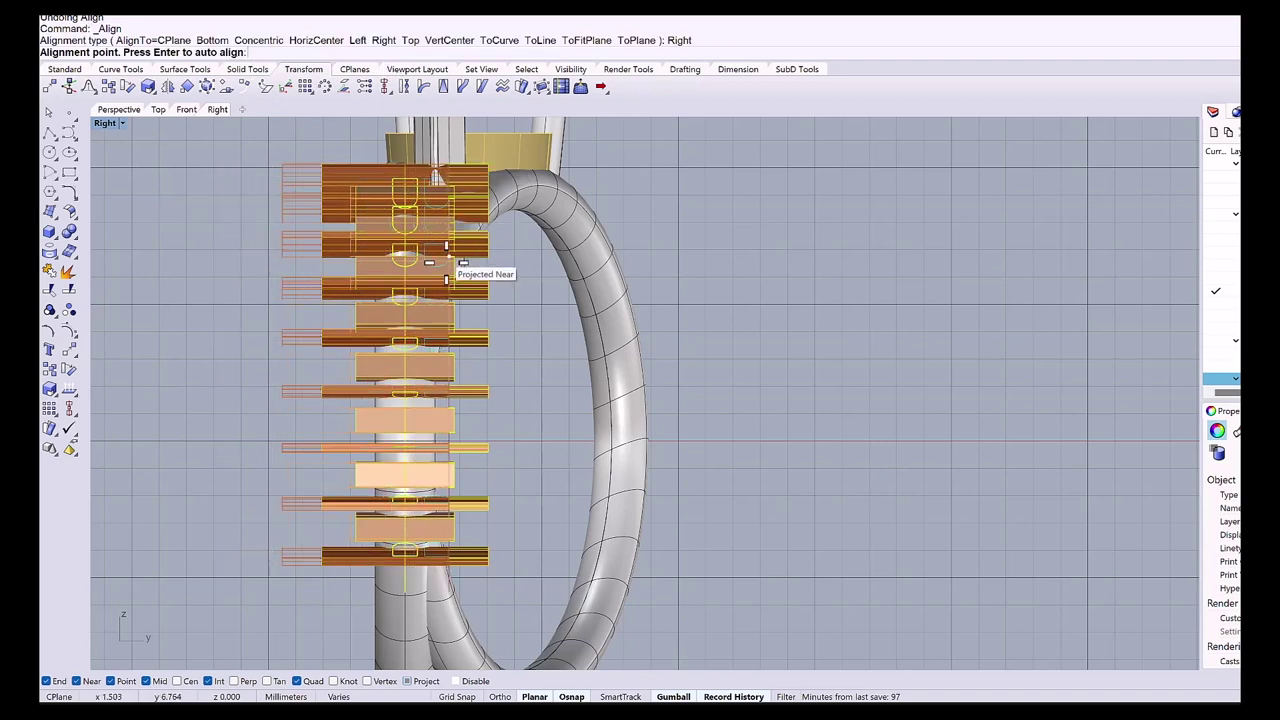
scroll(428, 262, up, 3)
scroll(428, 262, up, 2)
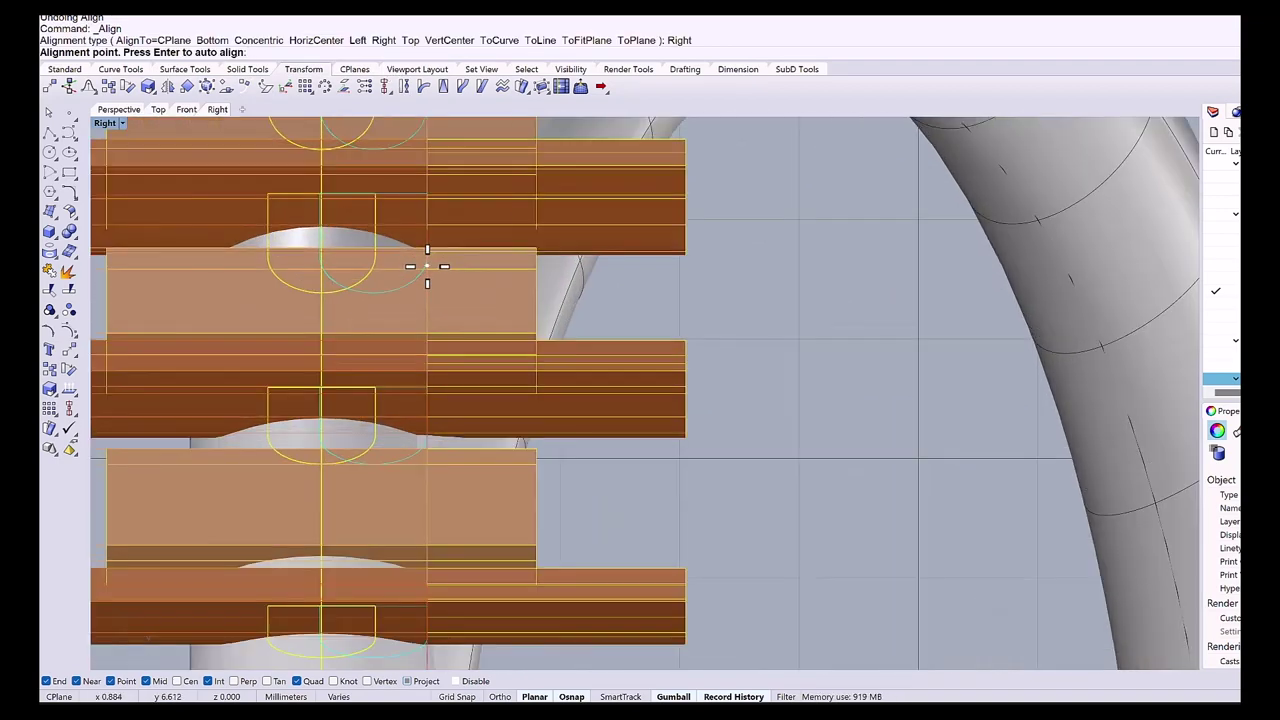
middle_click(425, 262)
click(418, 250)
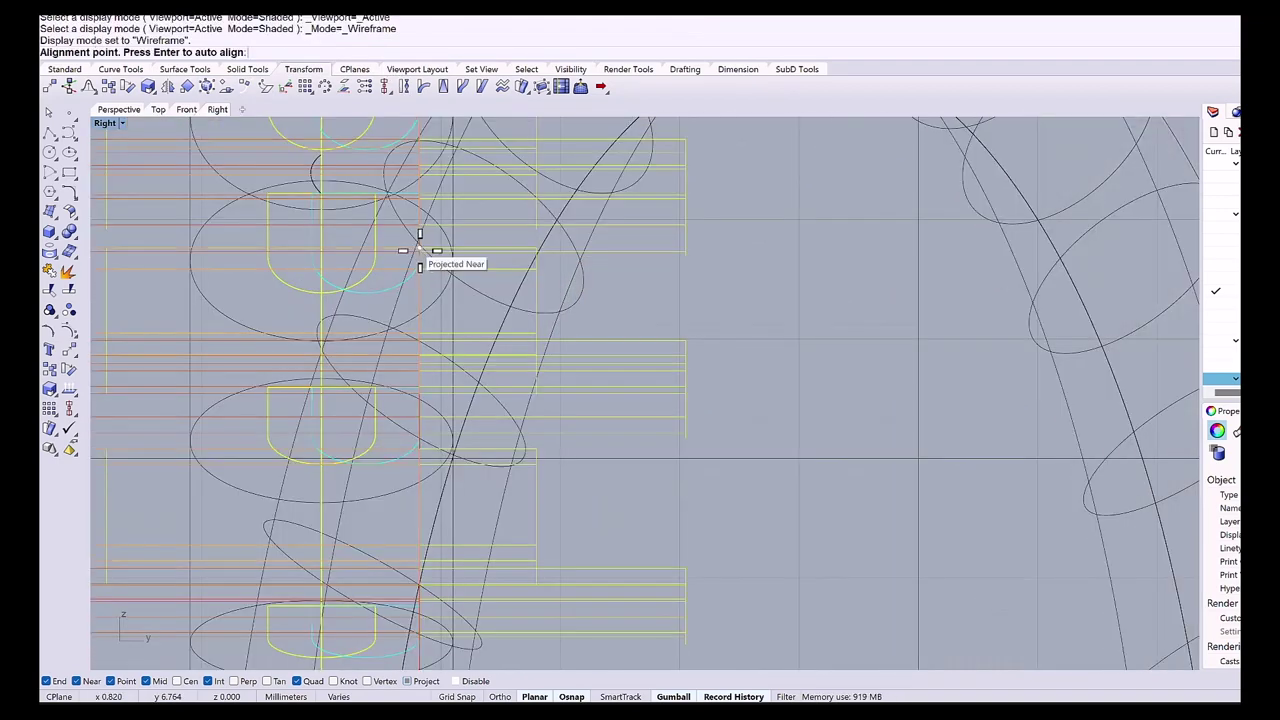
click(467, 265)
scroll(467, 265, down, 5)
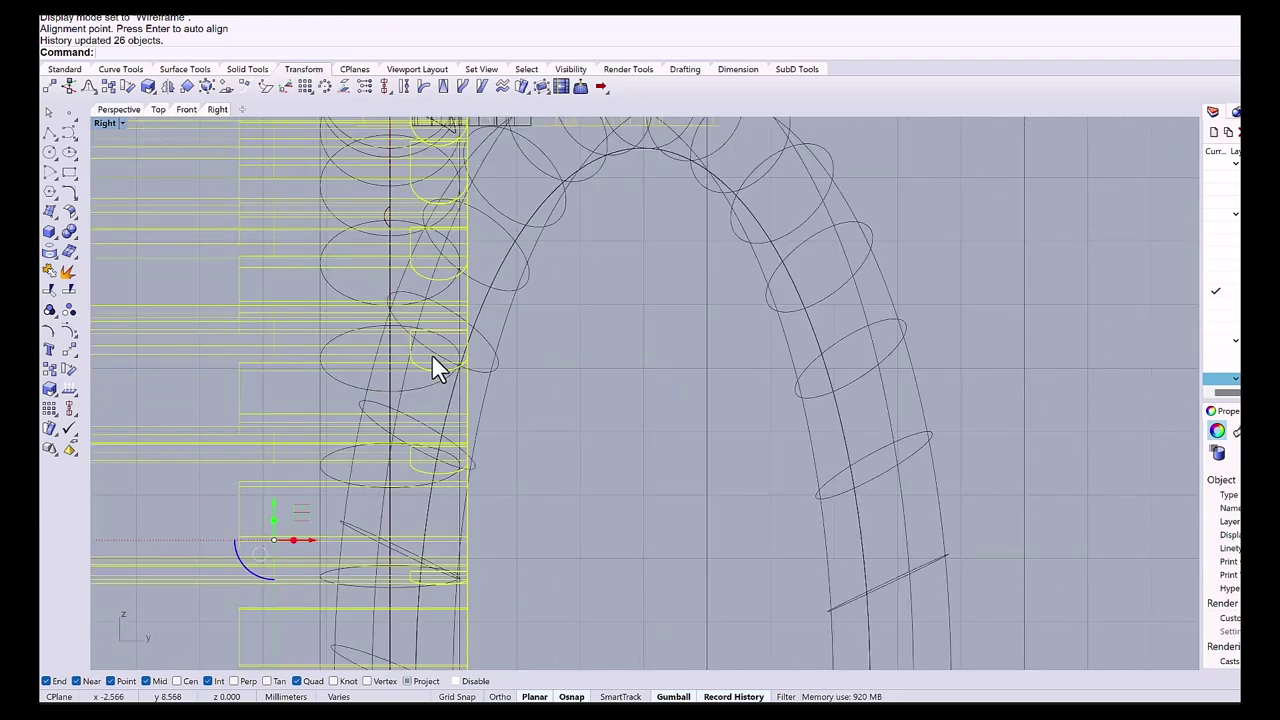
scroll(437, 371, down, 3)
key(ctrl+alt+s)
scroll(440, 400, up, 3)
Nudge the eight lower cutter slats slightly sideways with the gumball.
drag(392, 392, 386, 380)
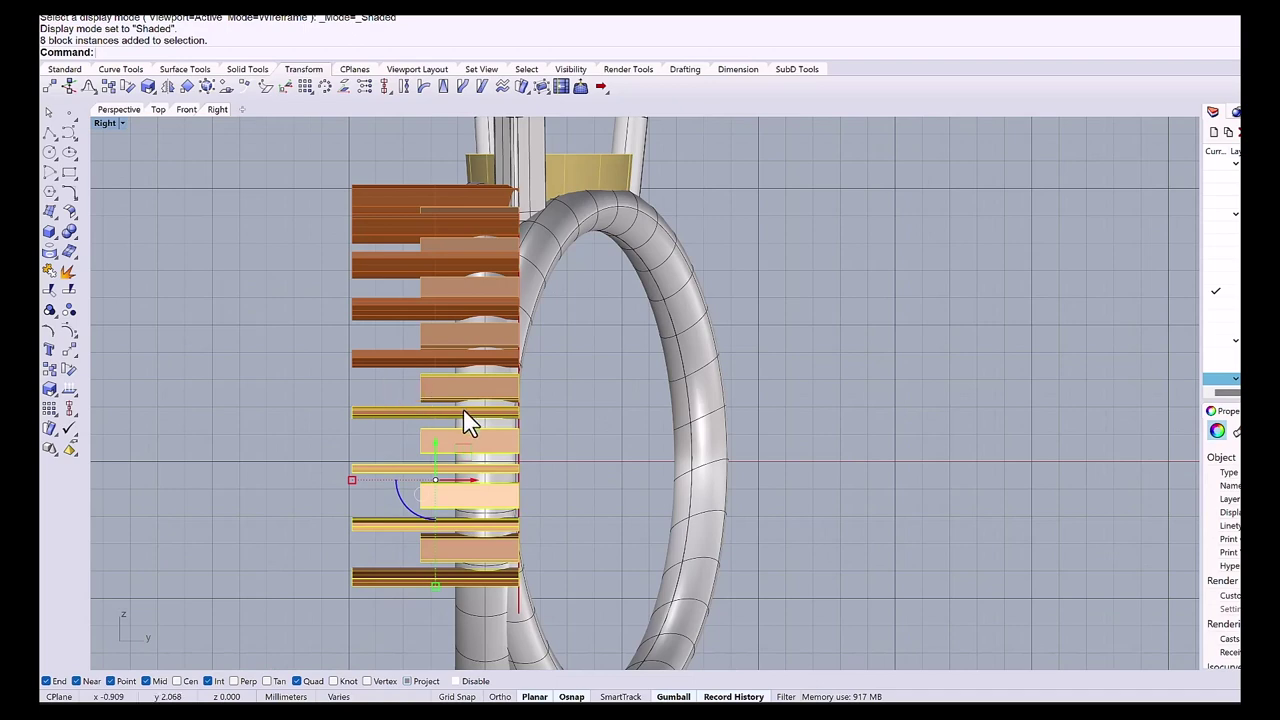
scroll(489, 466, up, 1)
scroll(497, 480, up, 1)
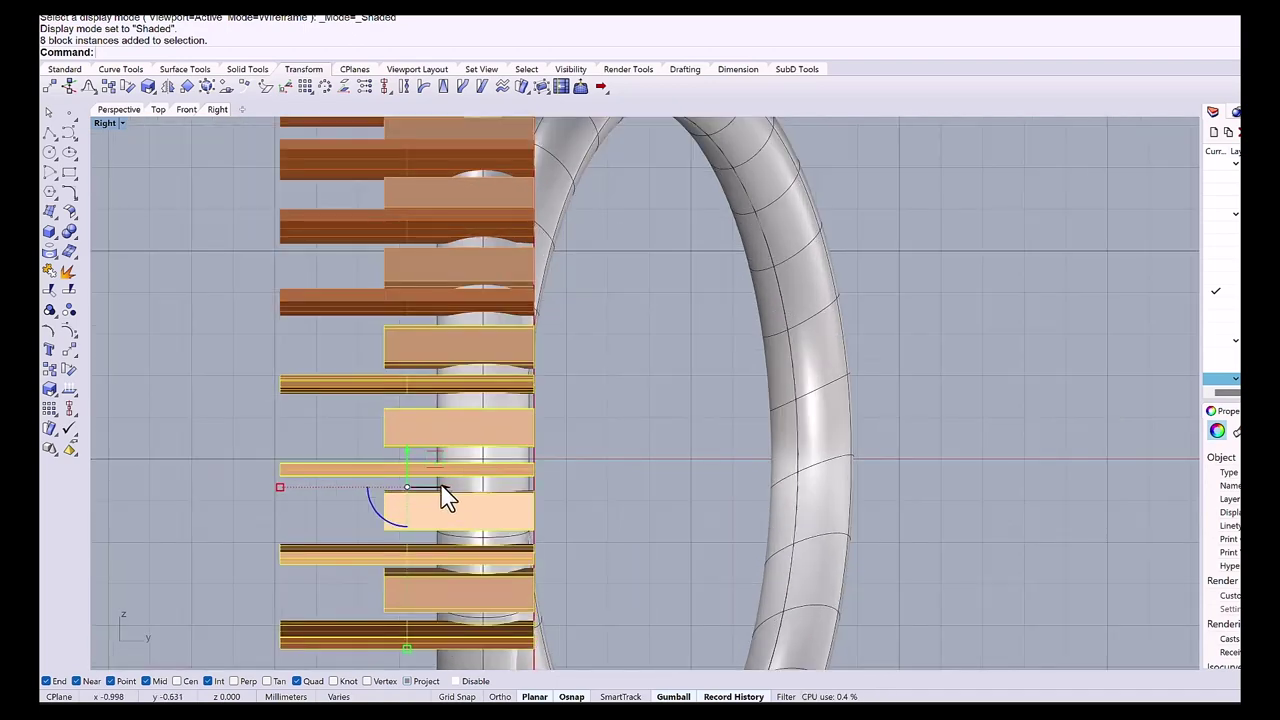
drag(445, 490, 510, 420)
Explode all the cutter blocks into plain solids.
key(ctrl+F4)
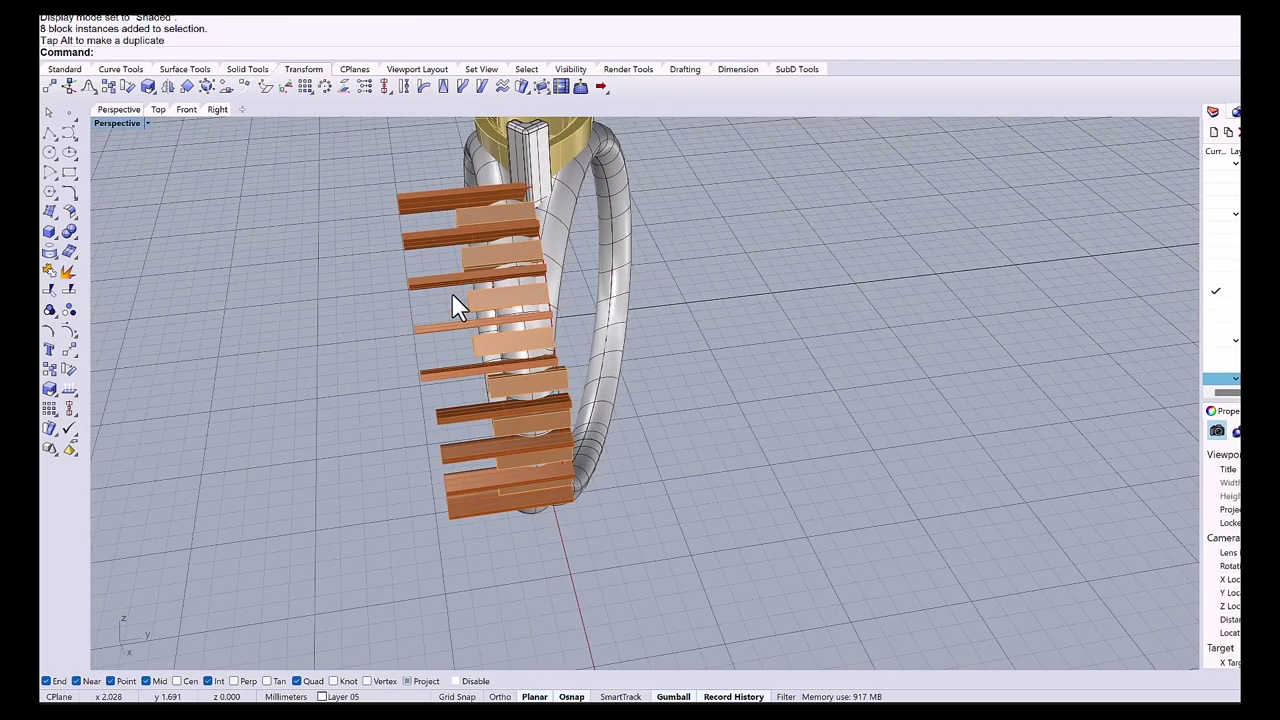
click(437, 277)
click(244, 331)
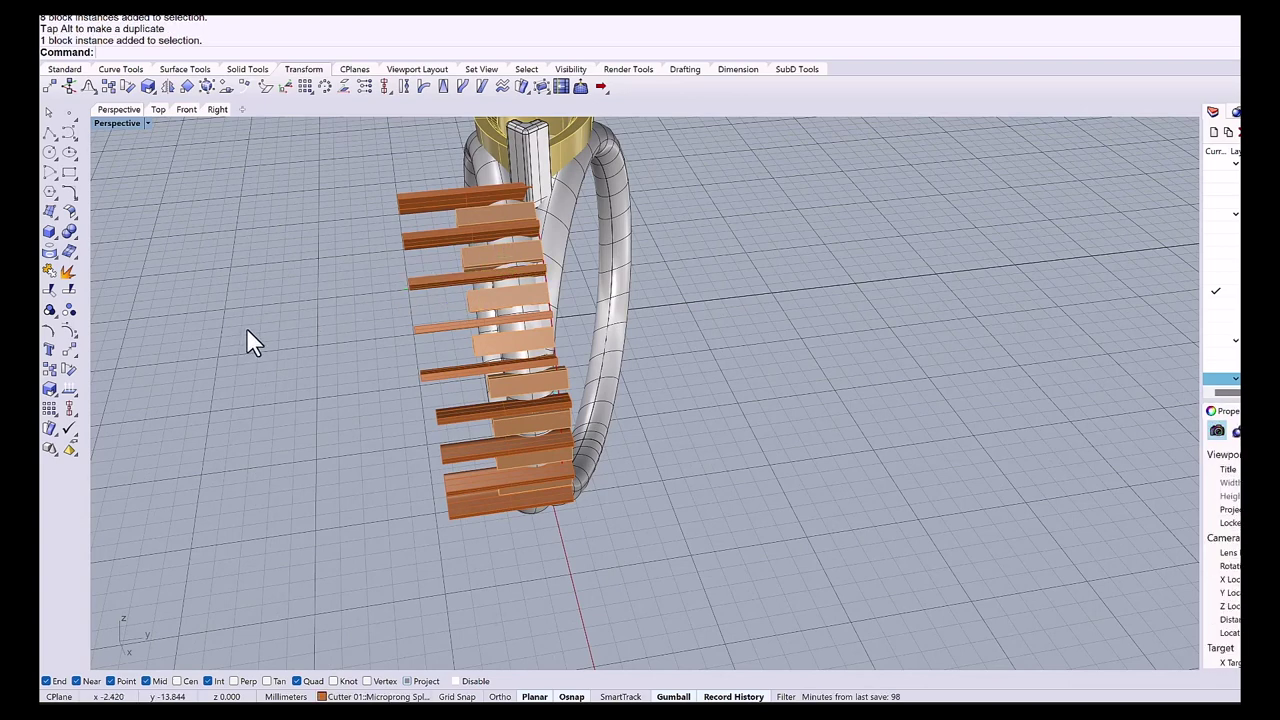
click(53, 452)
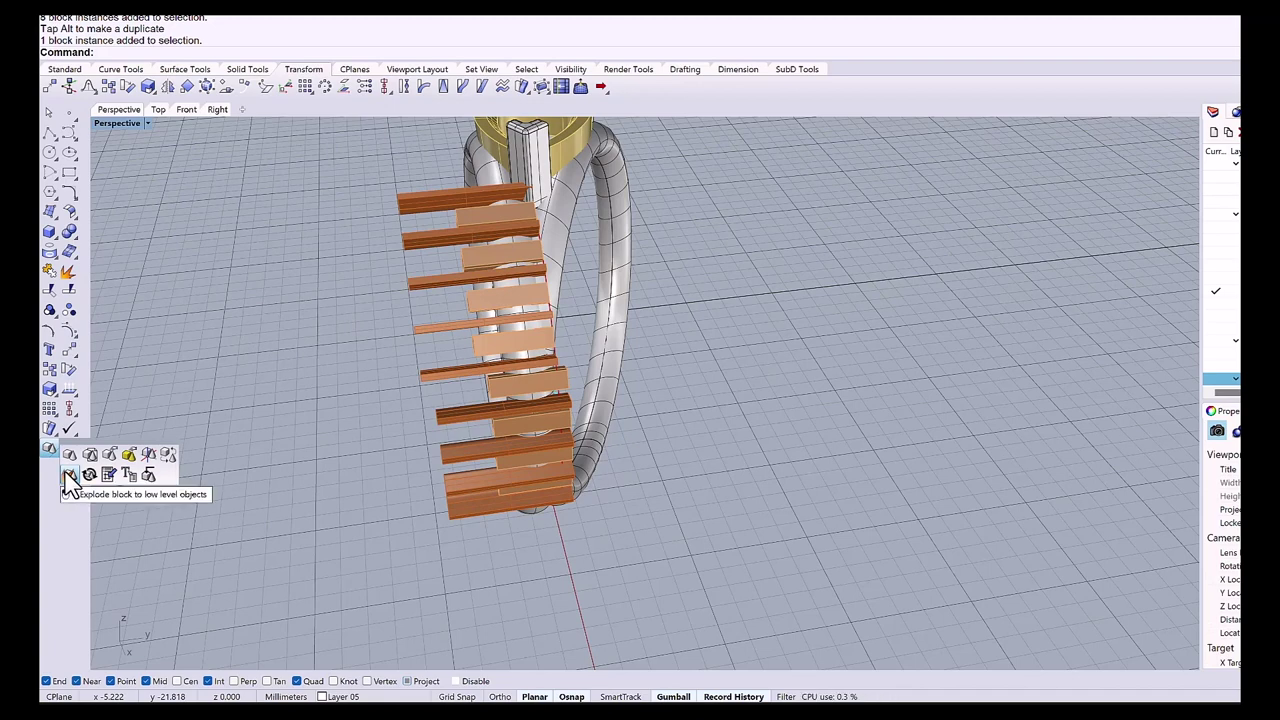
click(69, 475)
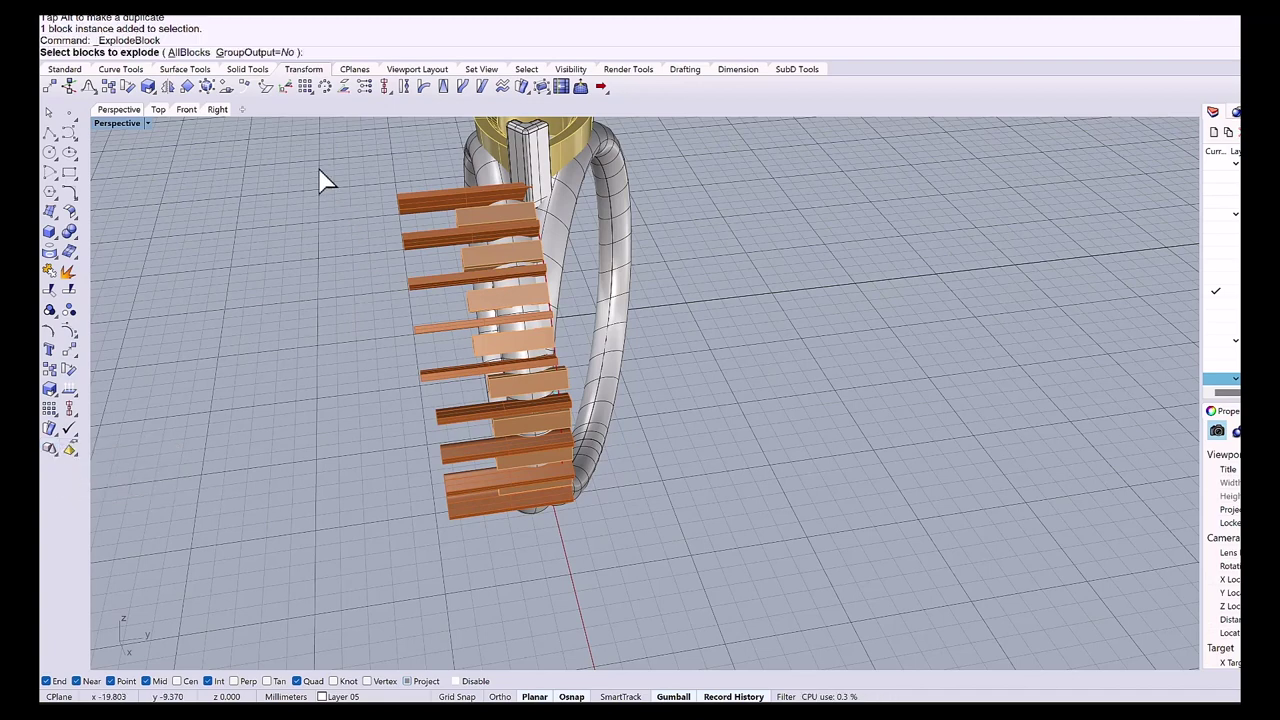
drag(320, 180, 626, 519)
key(Return)
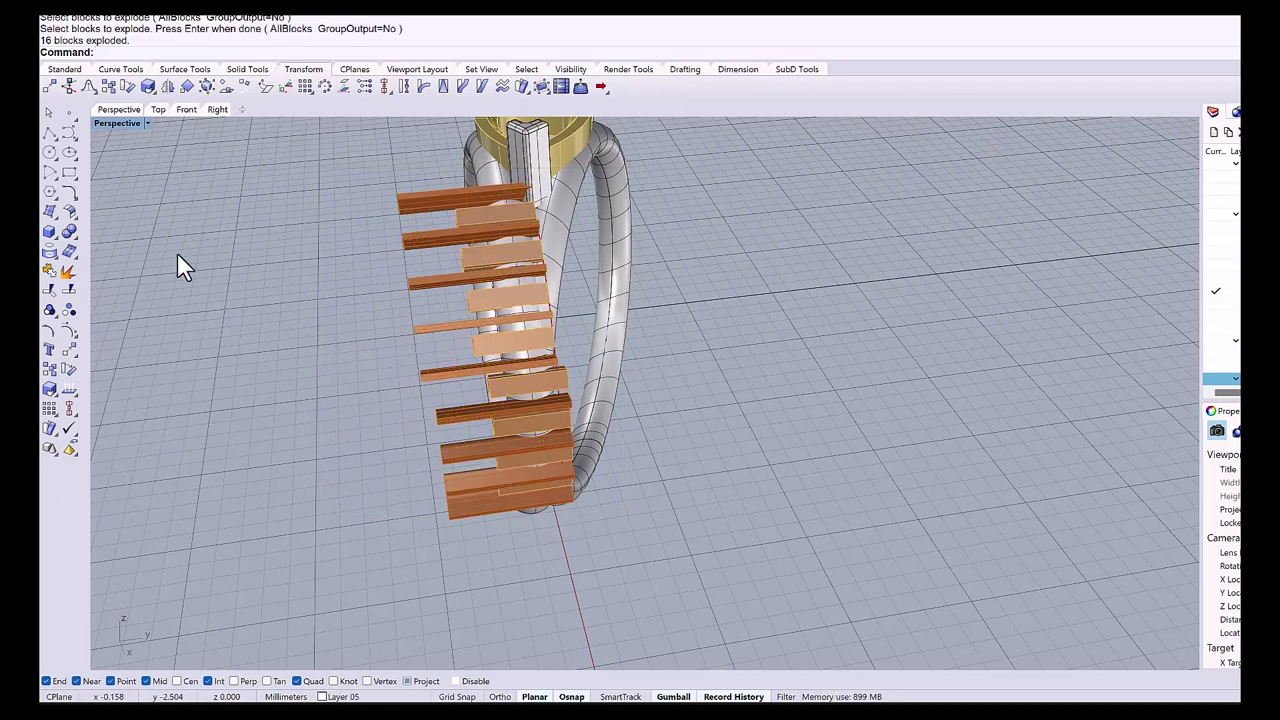
Boolean-union the inner rod with the ring shank.
click(100, 86)
right_drag(410, 313, 405, 355)
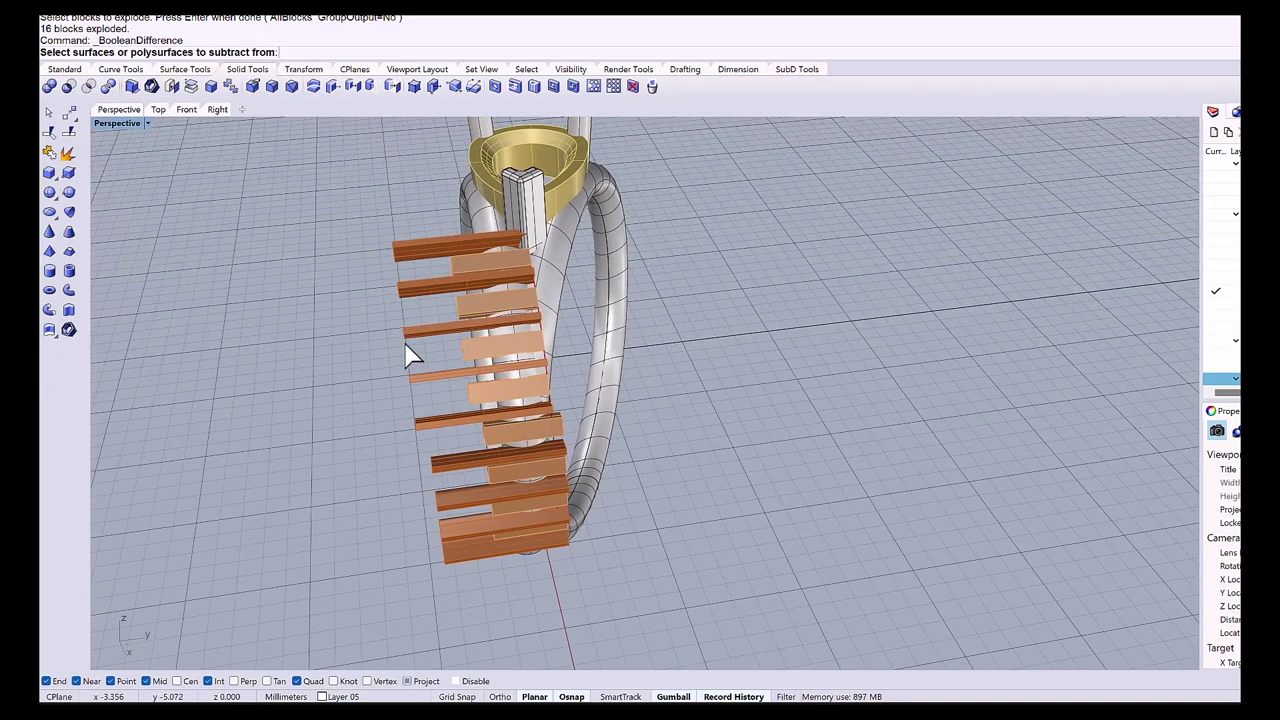
click(49, 87)
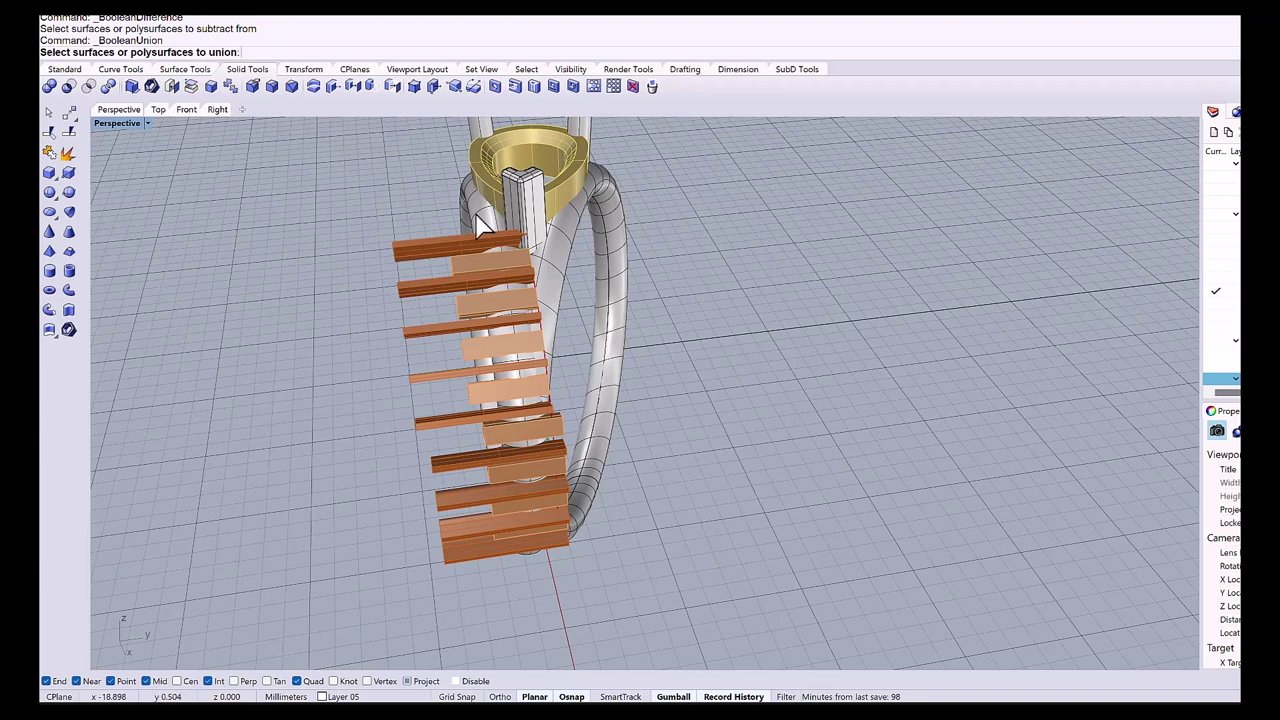
click(480, 225)
click(548, 268)
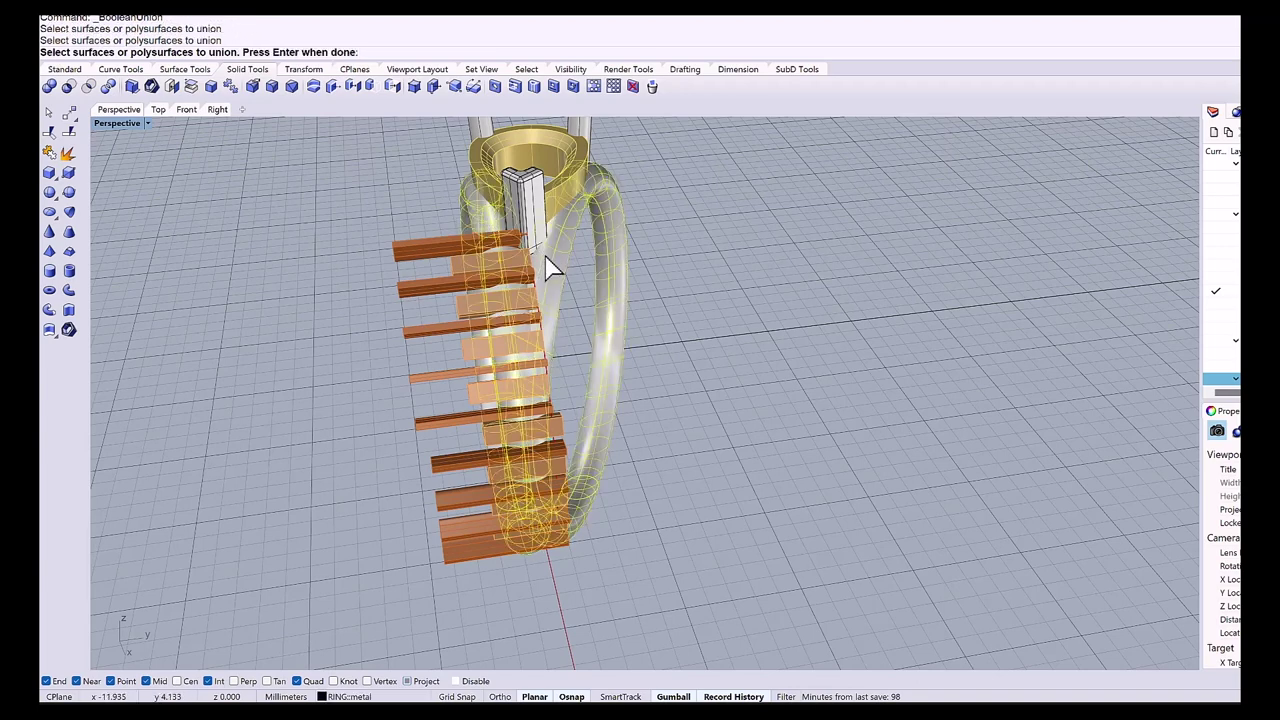
key(Return)
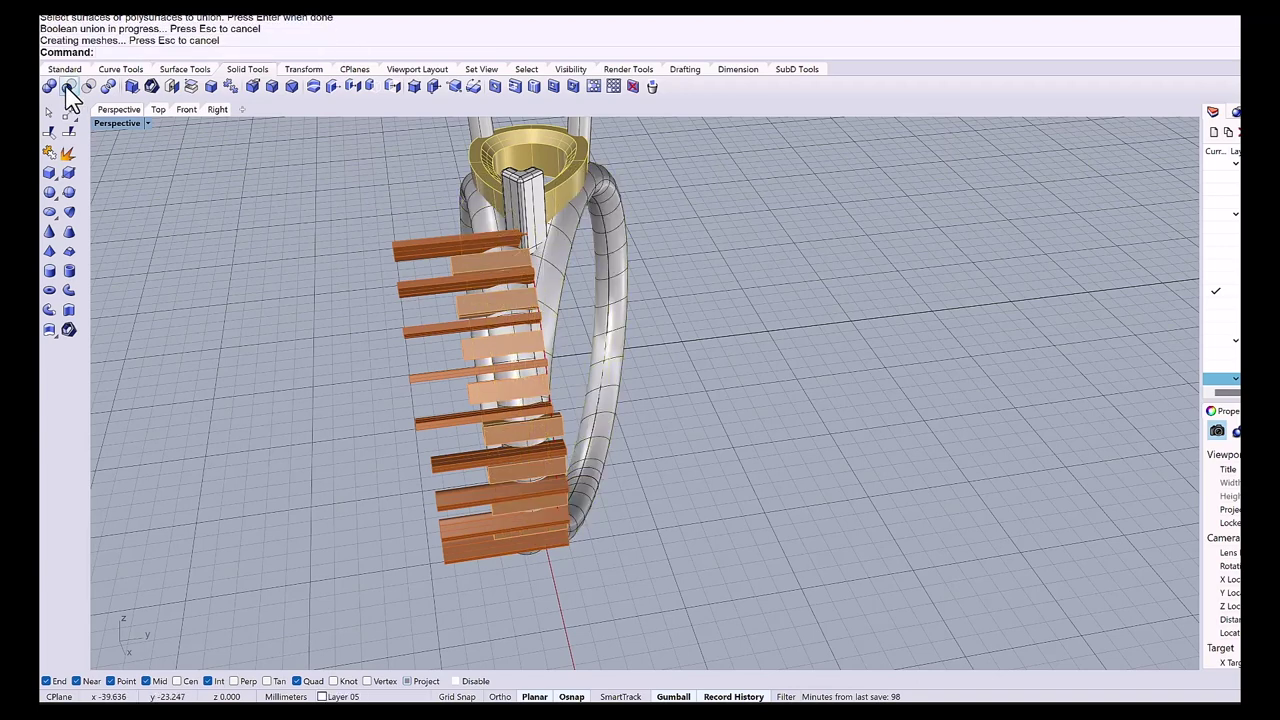
Subtract all the cutter slats from the ring to carve the slots.
click(68, 87)
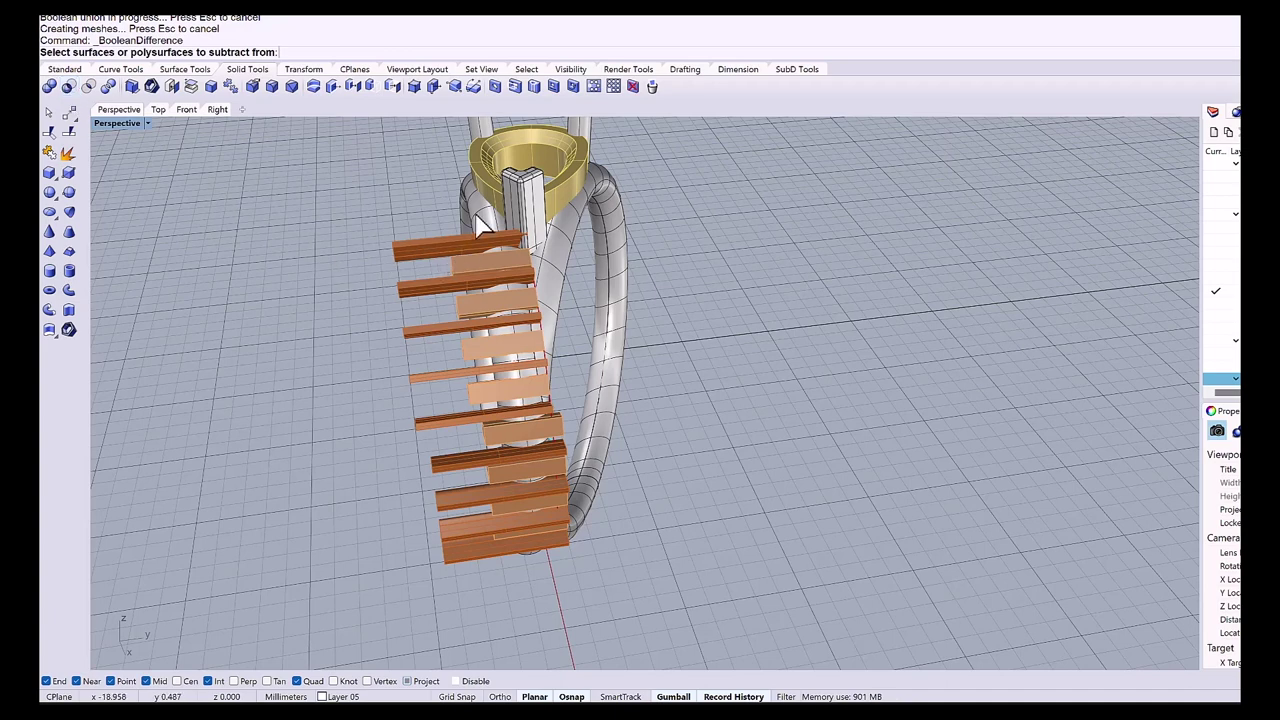
click(480, 225)
key(Return)
drag(258, 240, 636, 588)
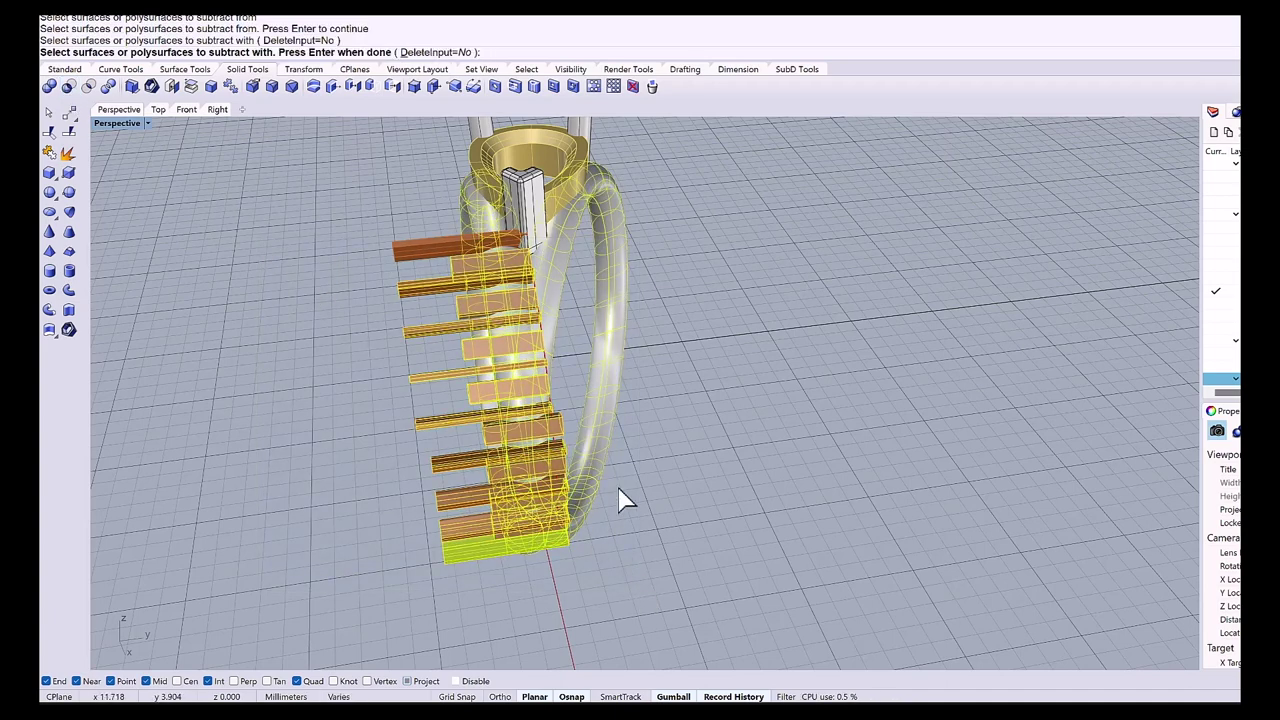
key(Return)
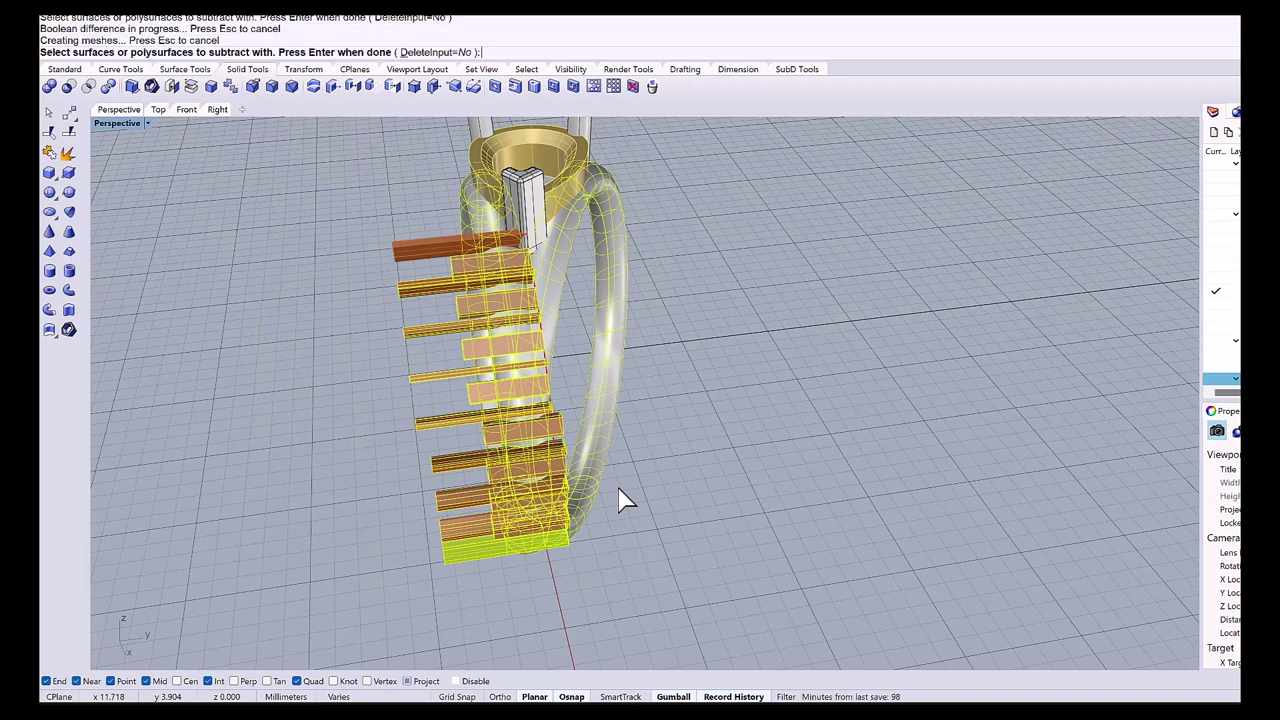
right_drag(1090, 383, 709, 391)
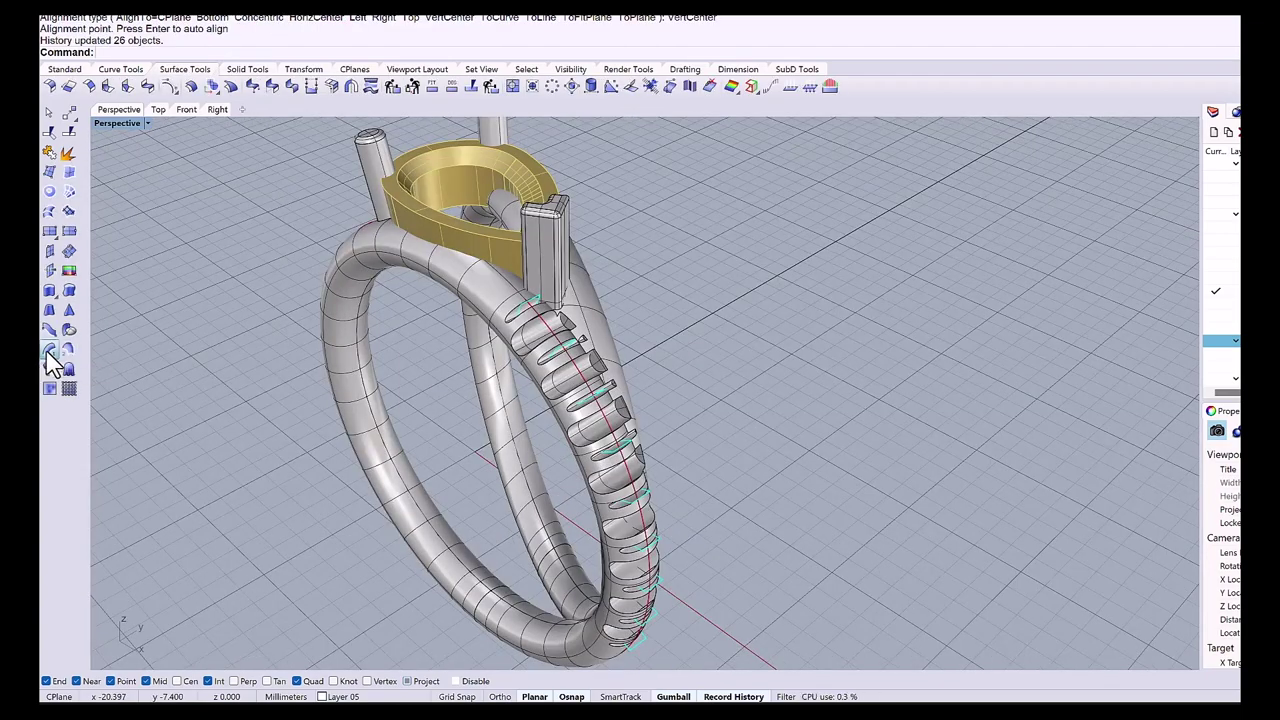
Sweep1 the shank-end profile curve along the shank rail into a flat strip.
click(50, 352)
click(545, 325)
scroll(548, 340, up, 1)
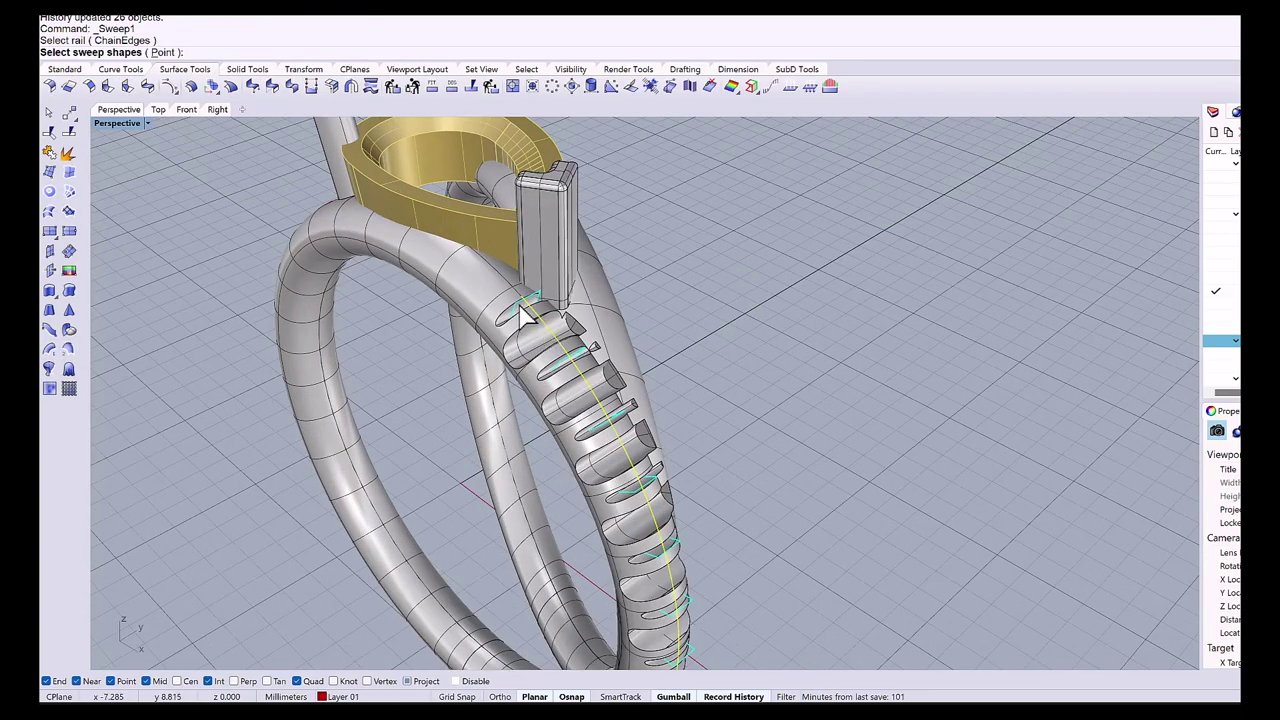
click(531, 313)
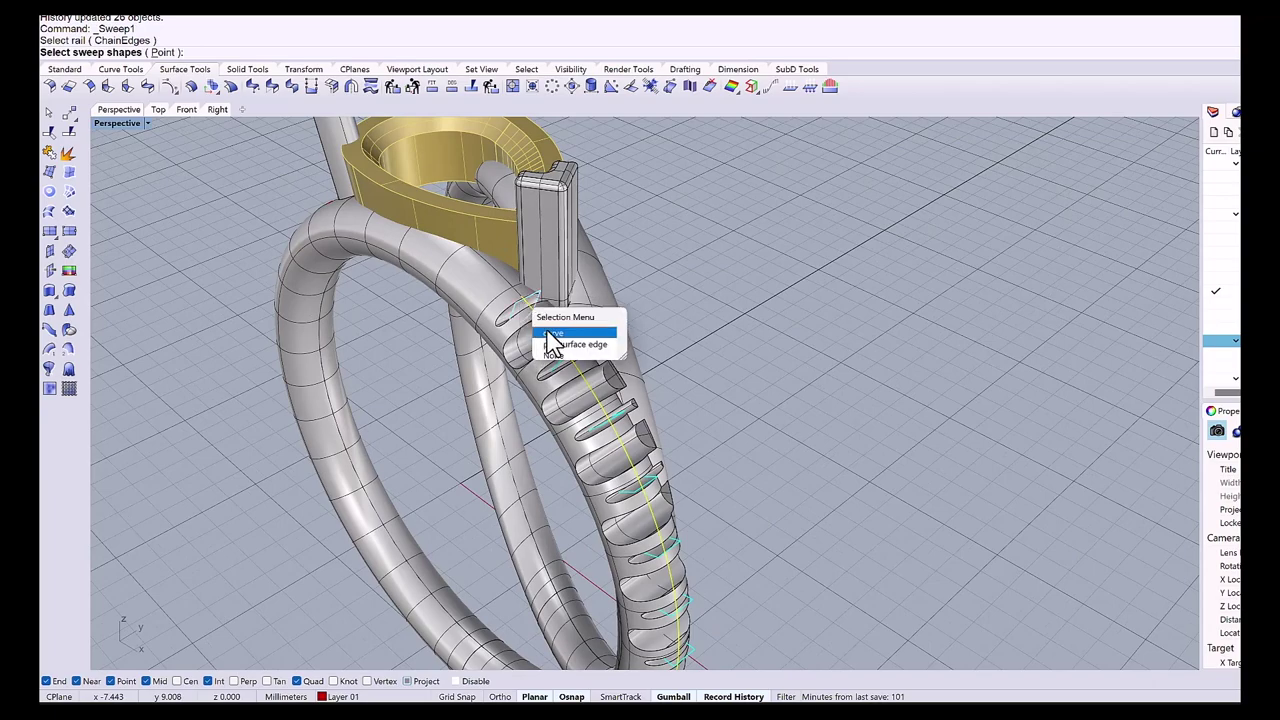
click(550, 333)
scroll(588, 455, down, 4)
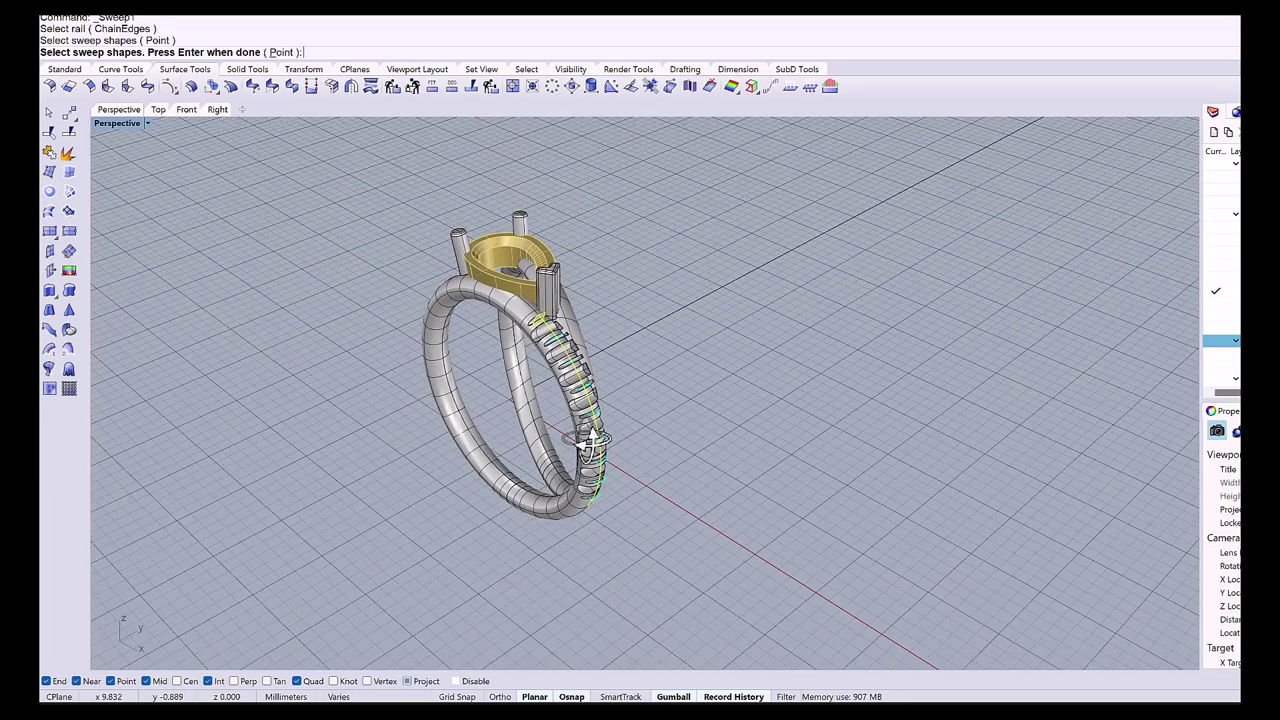
right_drag(592, 452, 600, 509)
scroll(594, 514, up, 5)
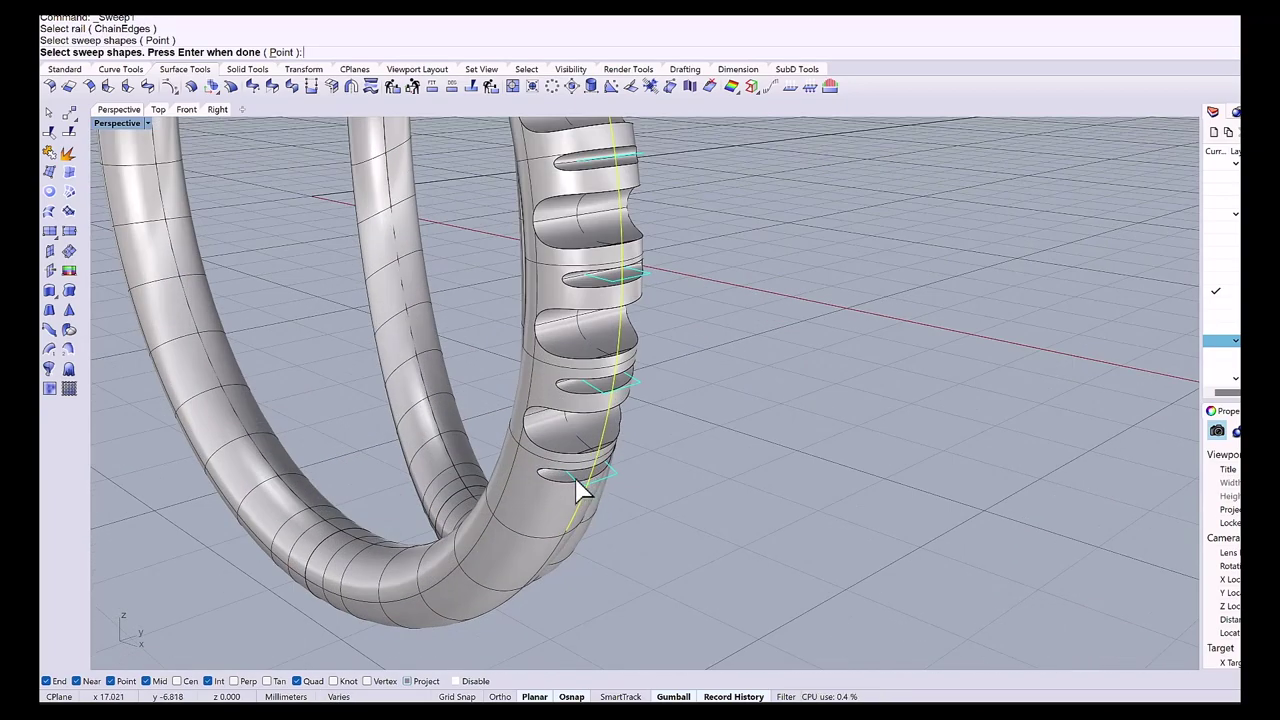
click(578, 487)
key(Return)
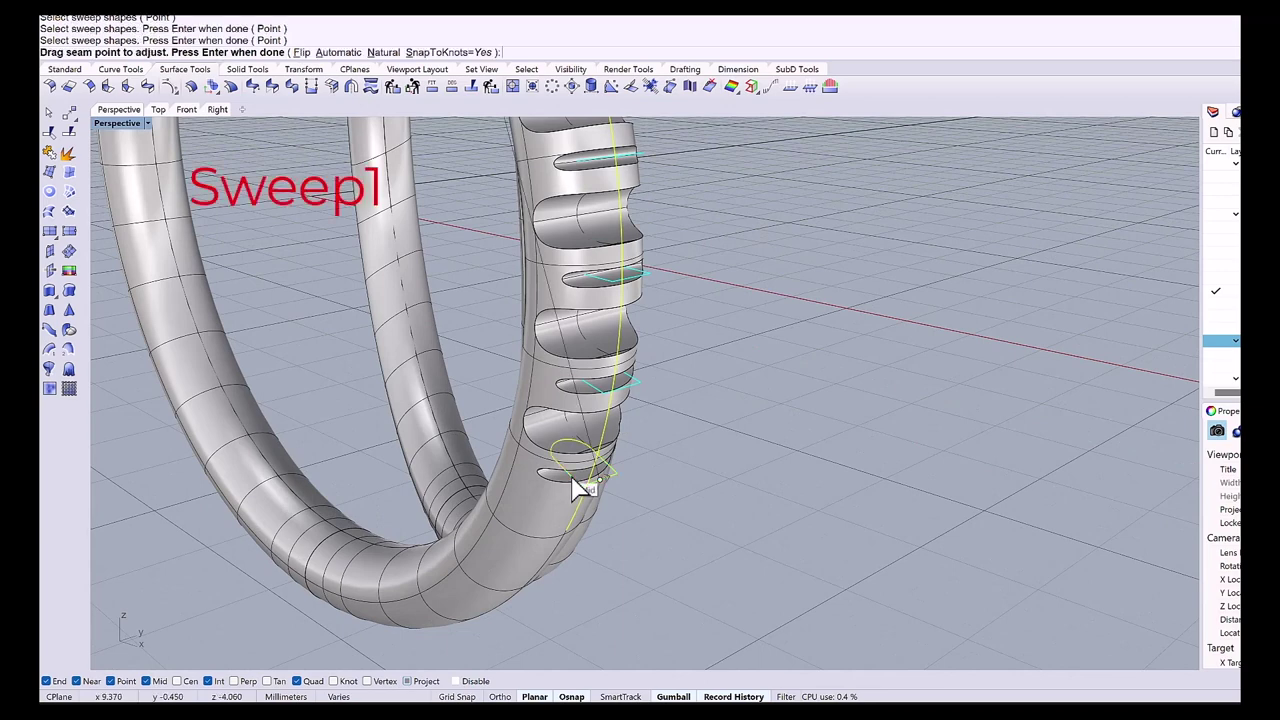
key(Return)
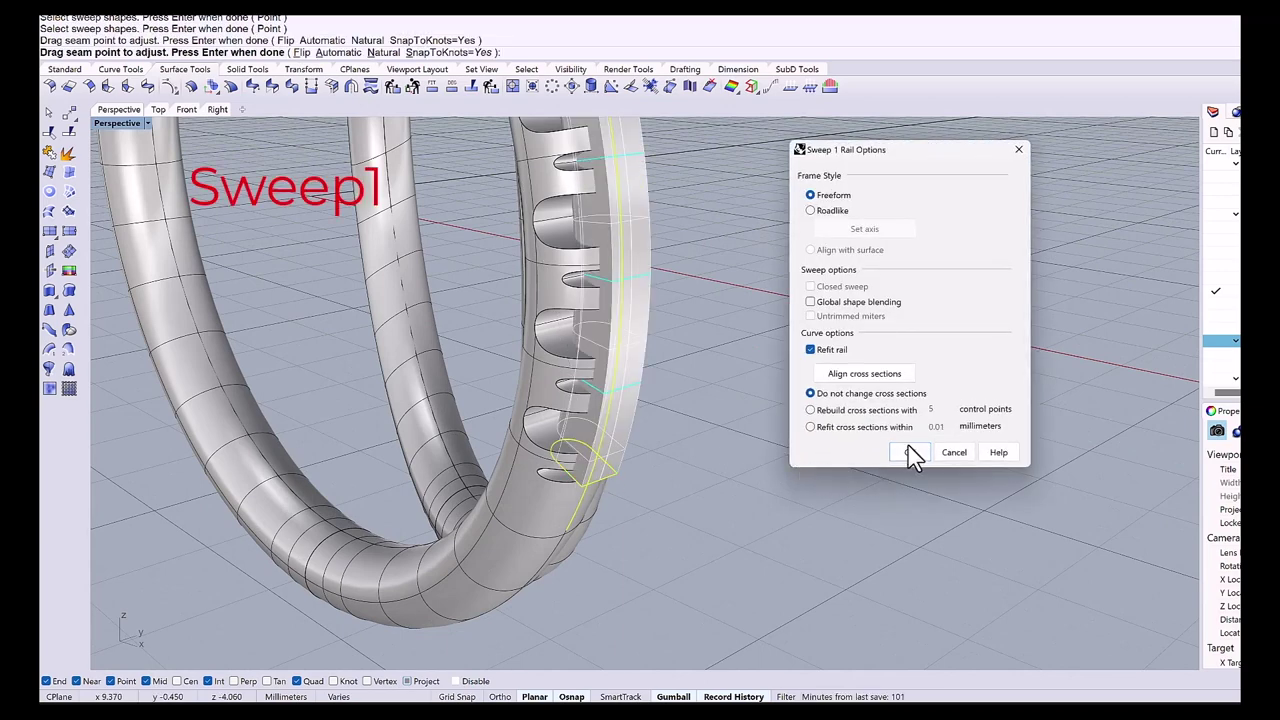
click(910, 452)
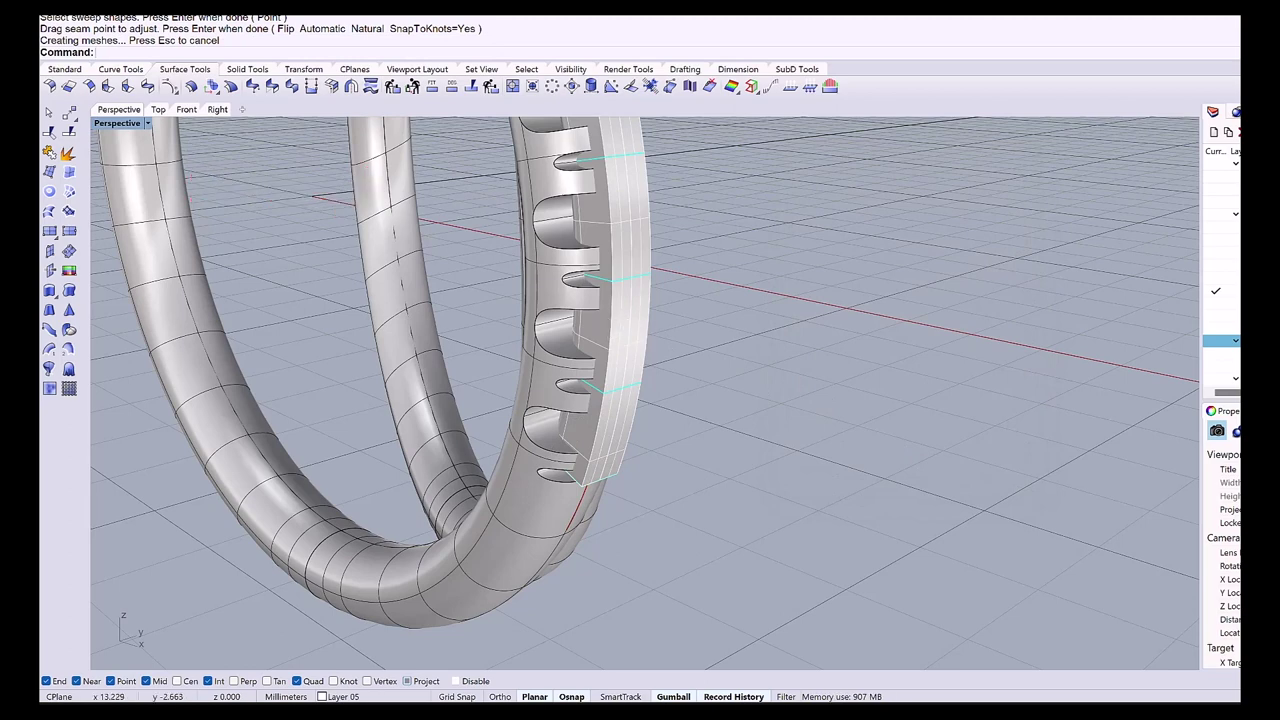
Cap the open sweep into a closed solid.
click(620, 330)
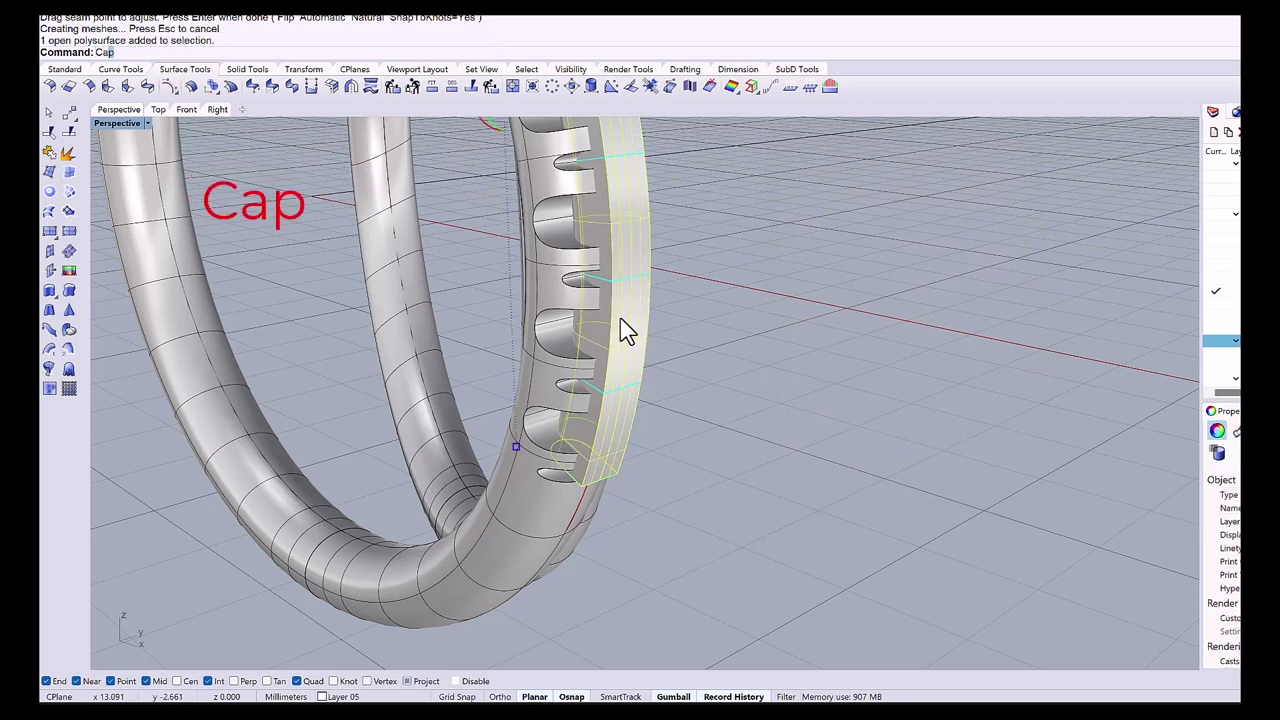
key(Return)
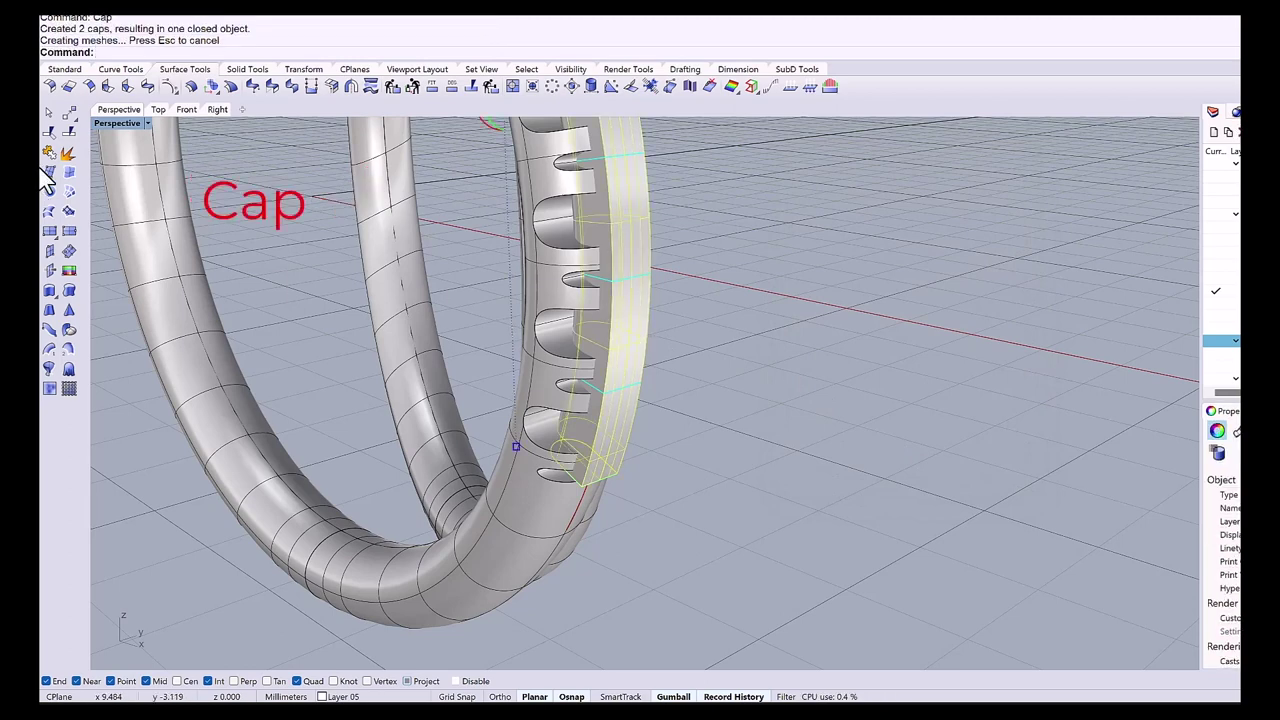
key(Escape)
Boolean-subtract the capped cutter teeth from the ring and delete the leftover cutter.
click(246, 69)
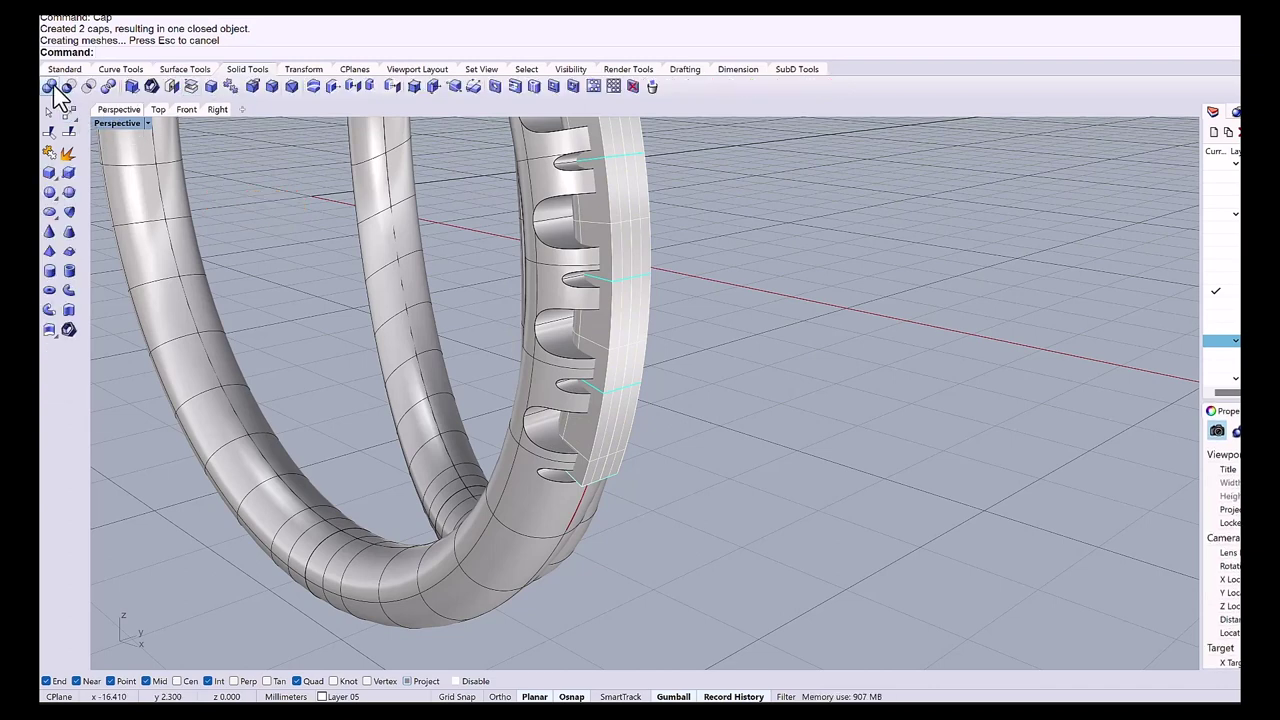
click(67, 87)
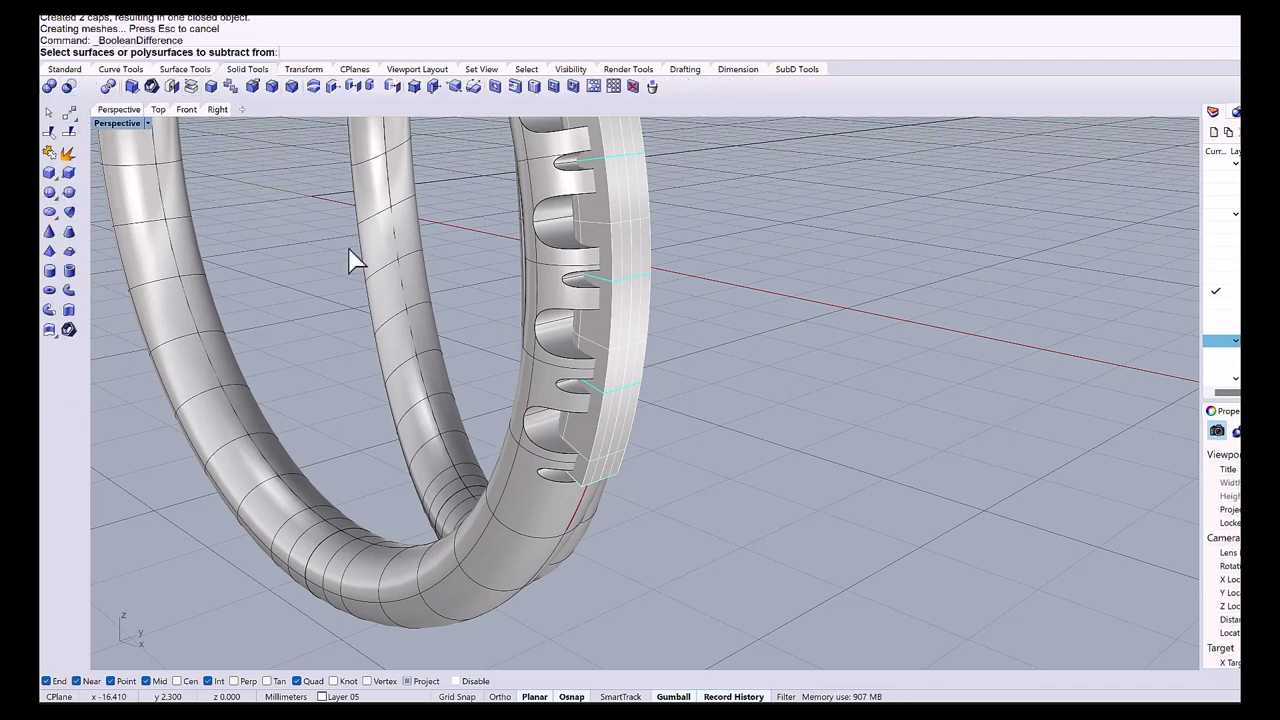
click(527, 510)
key(Return)
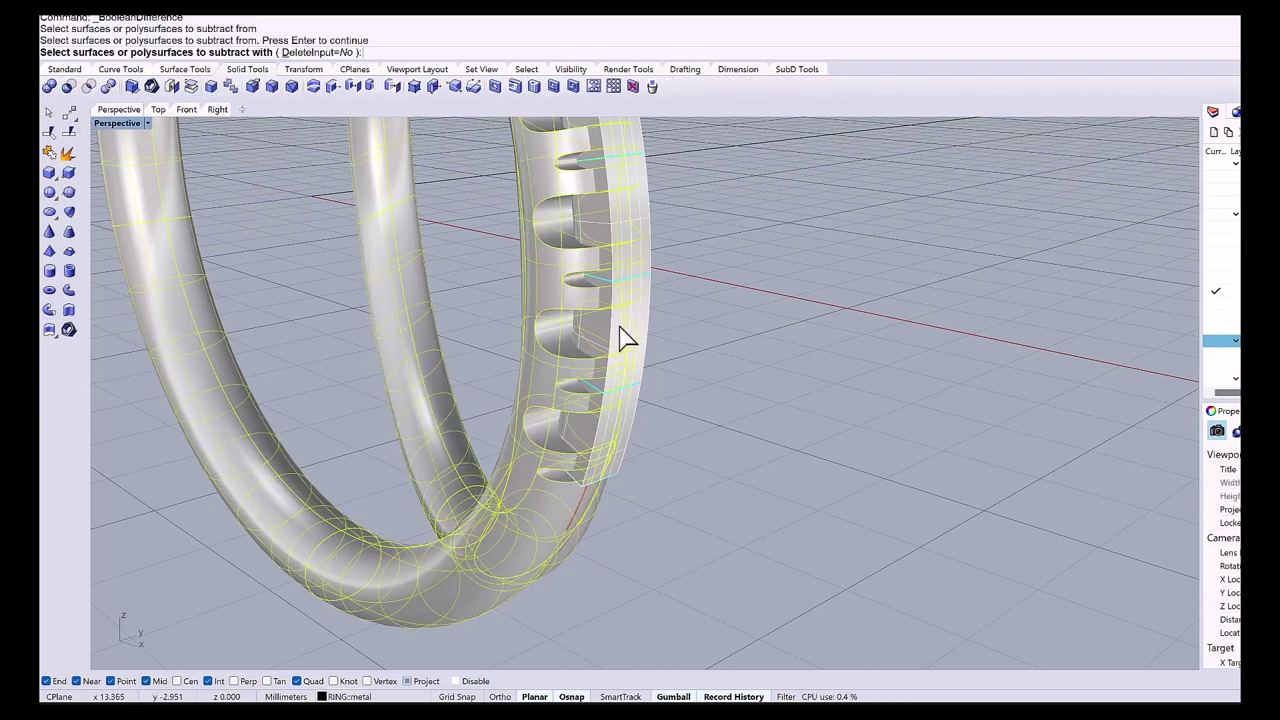
click(620, 328)
key(Return)
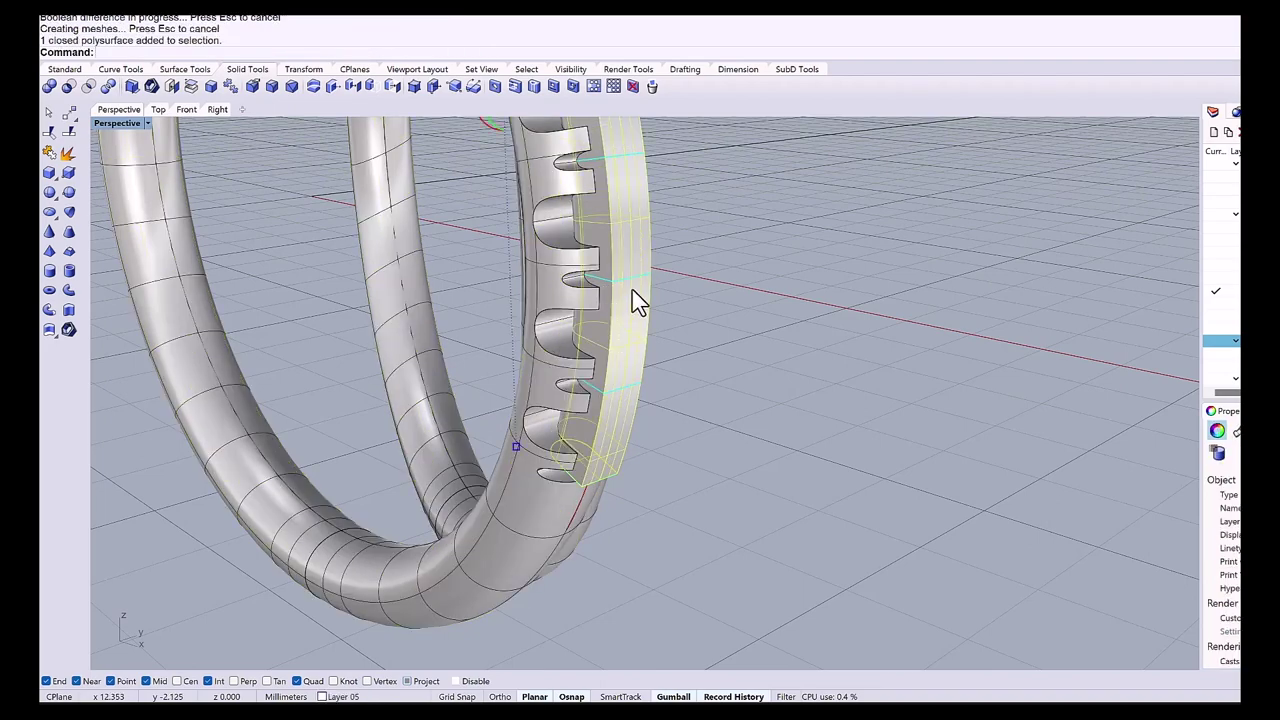
key(Delete)
mouse_move(623, 289)
right_down()
mouse_move(600, 297)
mouse_move(633, 305)
right_up()
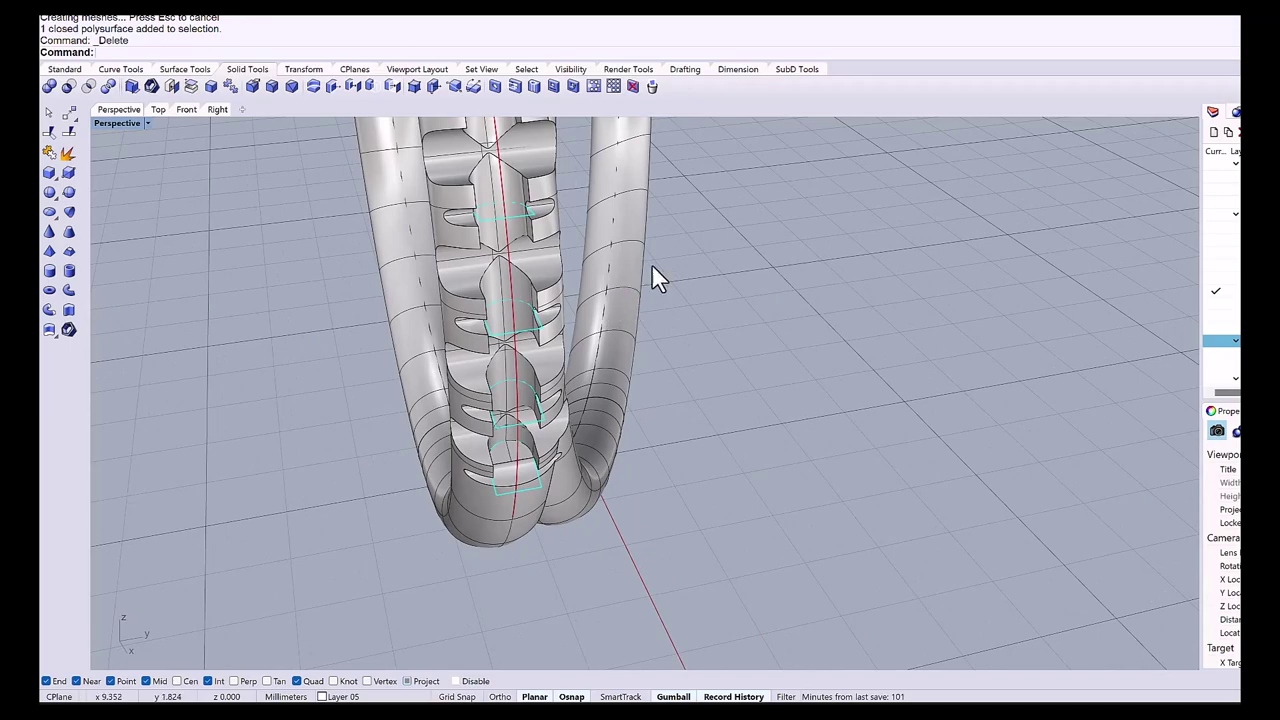
Draw a 17.974 mm line below the ring using the shank curve's measured length.
right_drag(702, 265, 485, 310)
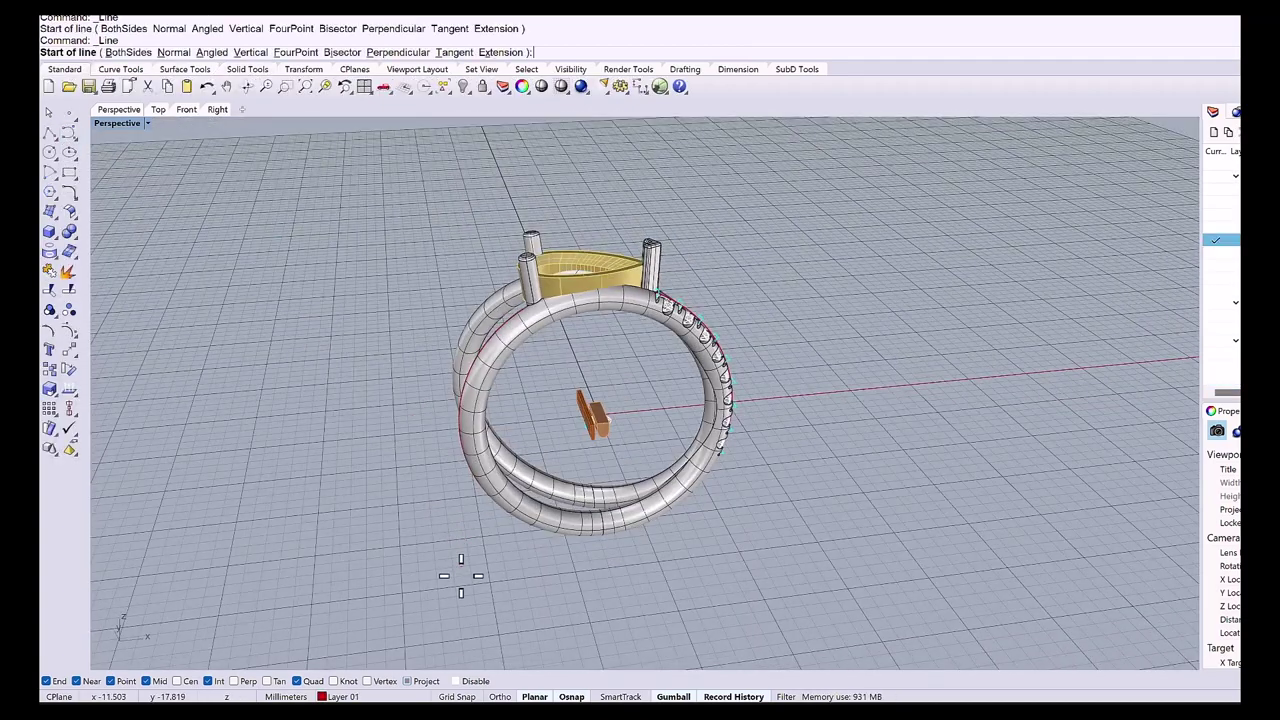
click(461, 582)
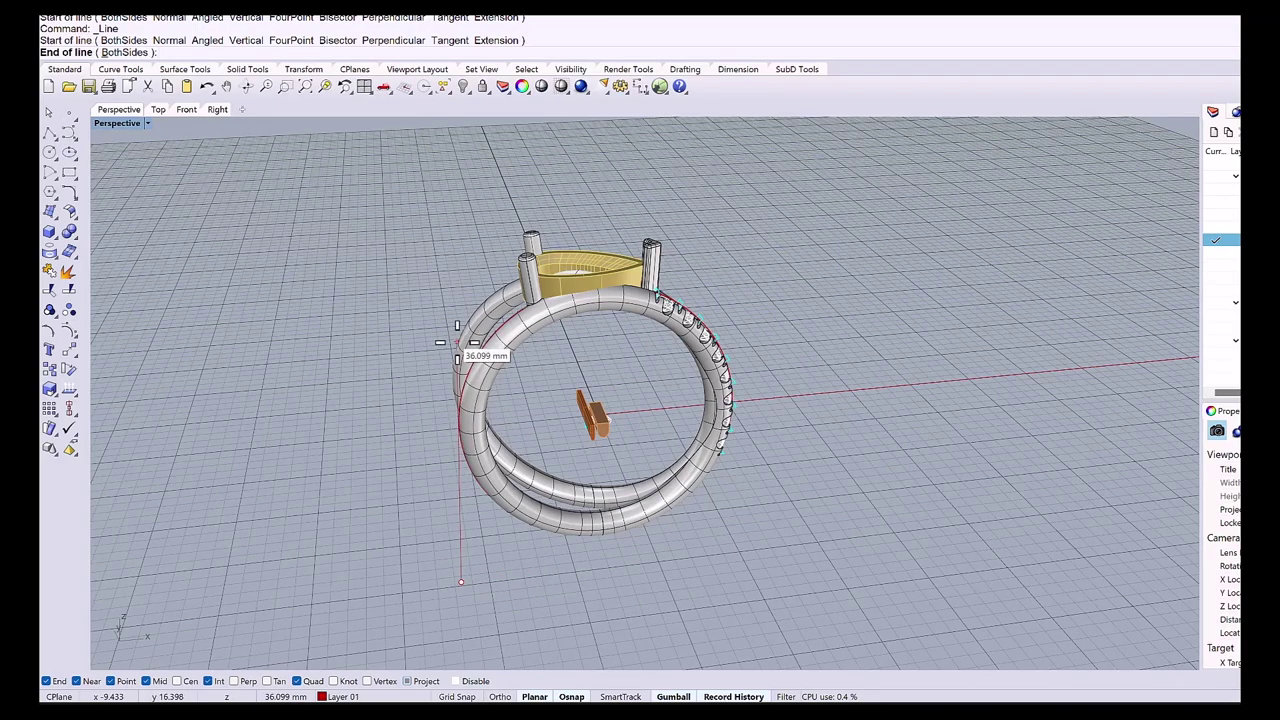
text(l)
key(Return)
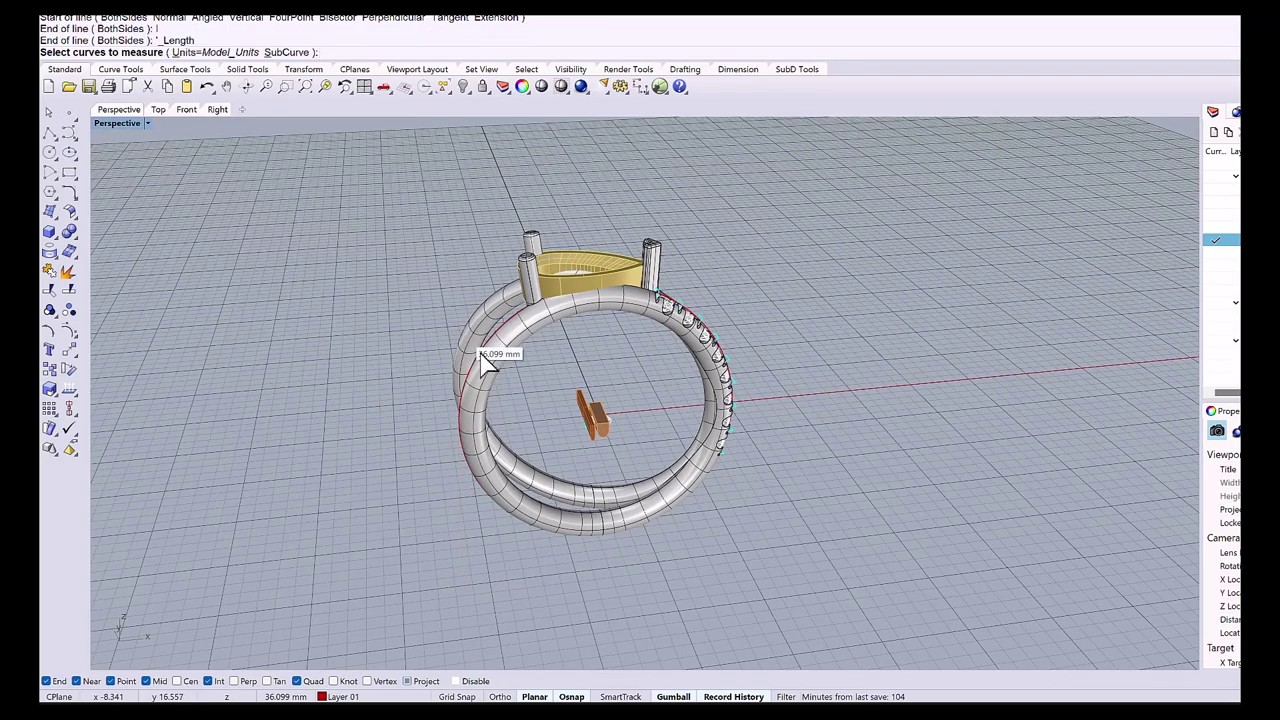
scroll(482, 352, up, 2)
scroll(482, 352, up, 3)
click(497, 345)
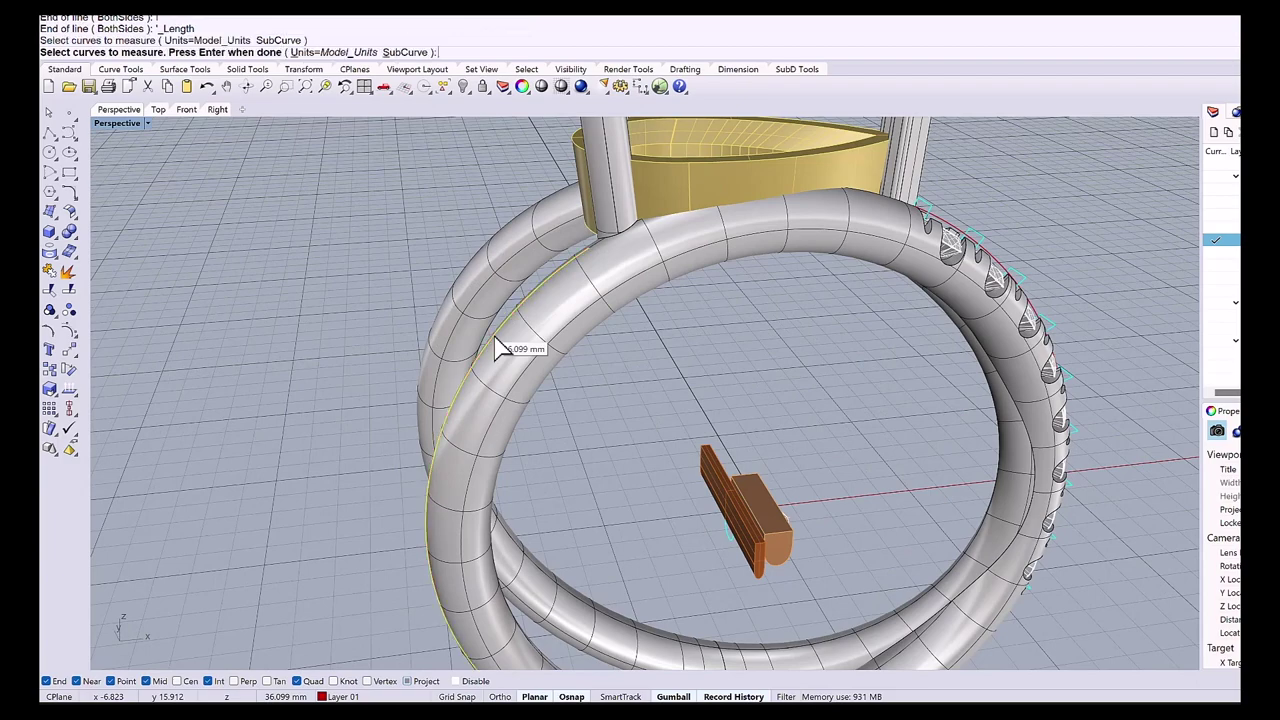
key(Return)
scroll(500, 348, down, 4)
scroll(663, 616, down, 2)
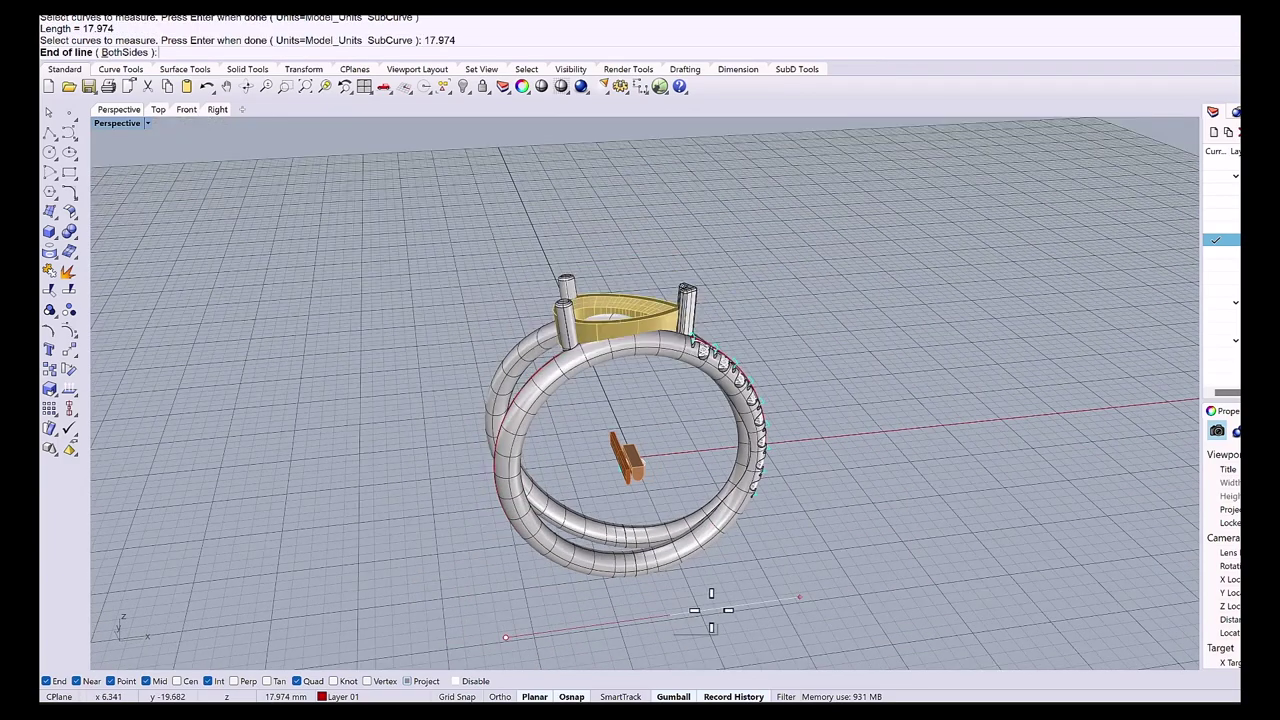
key(Escape)
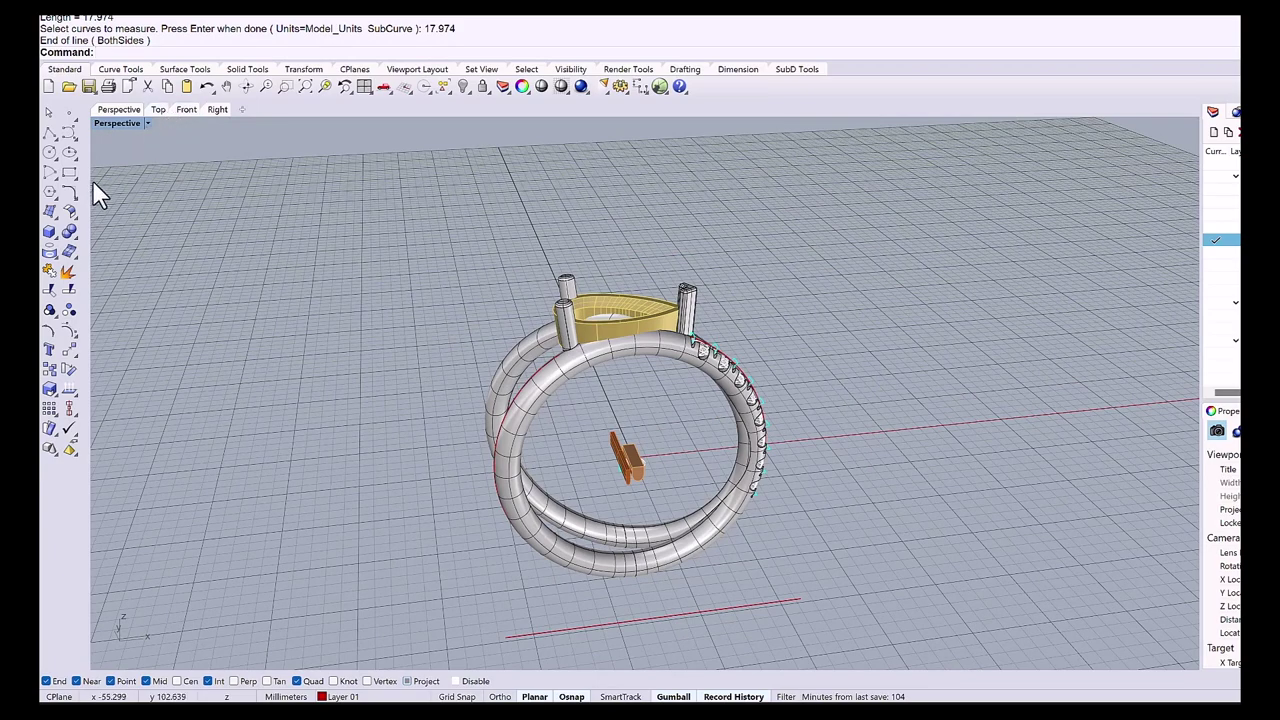
Move the small stone-and-cutter set by its midpoint to the reference line's left end in Top view.
click(70, 351)
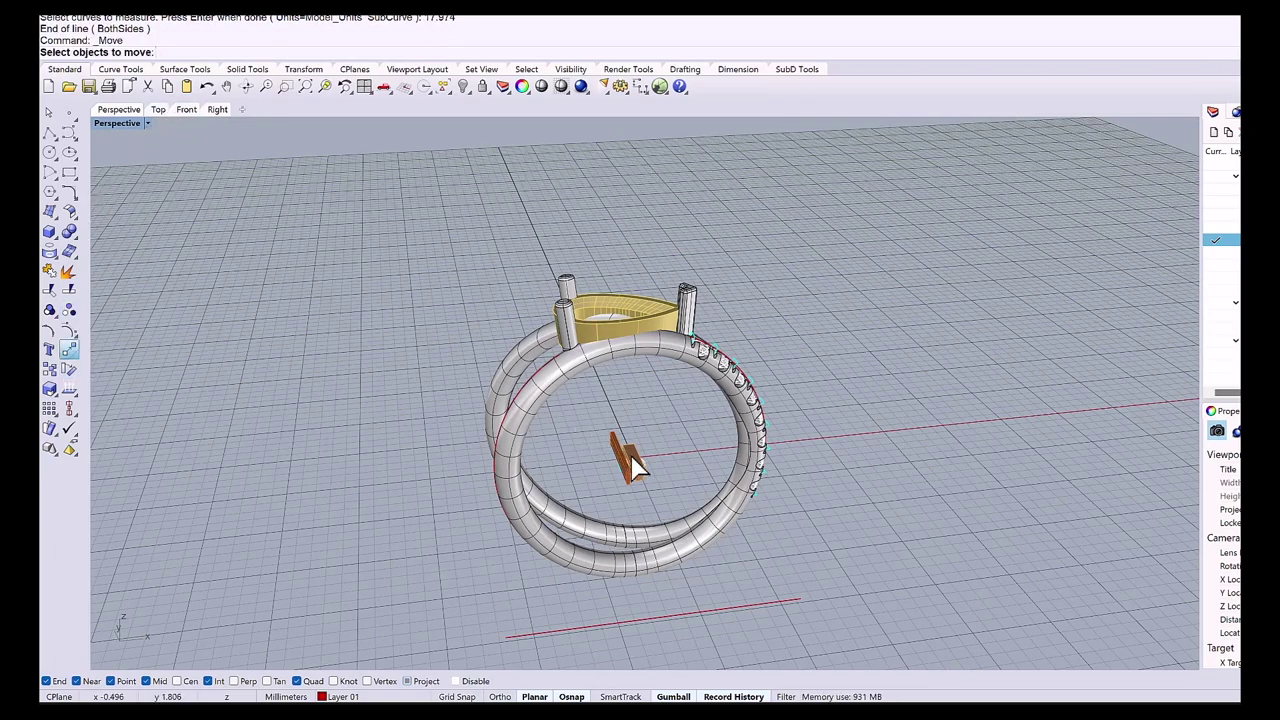
click(632, 461)
key(Return)
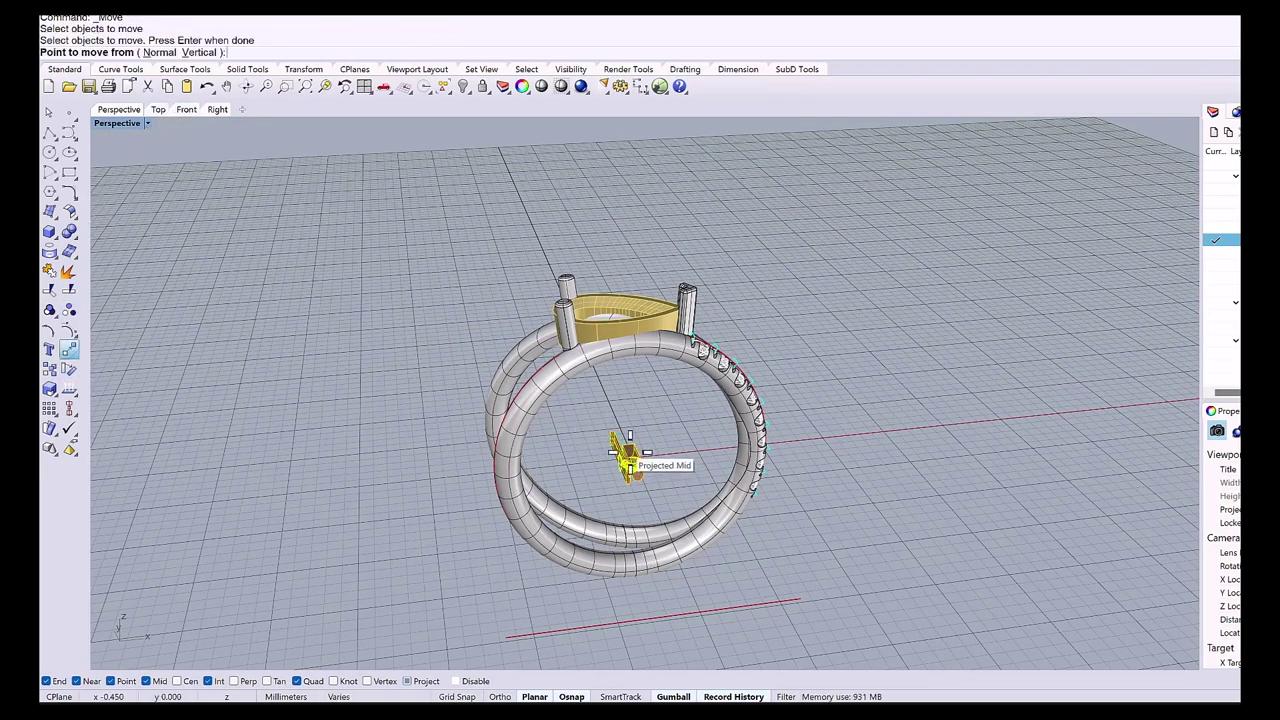
click(630, 452)
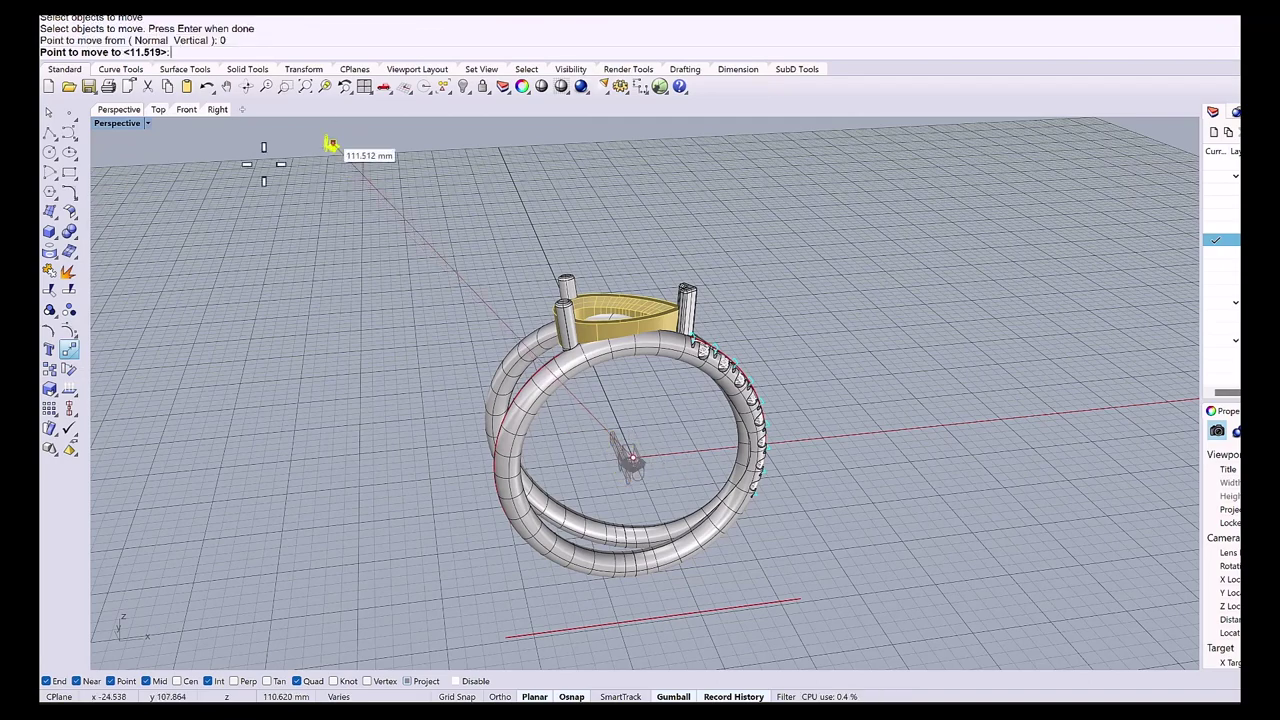
click(158, 109)
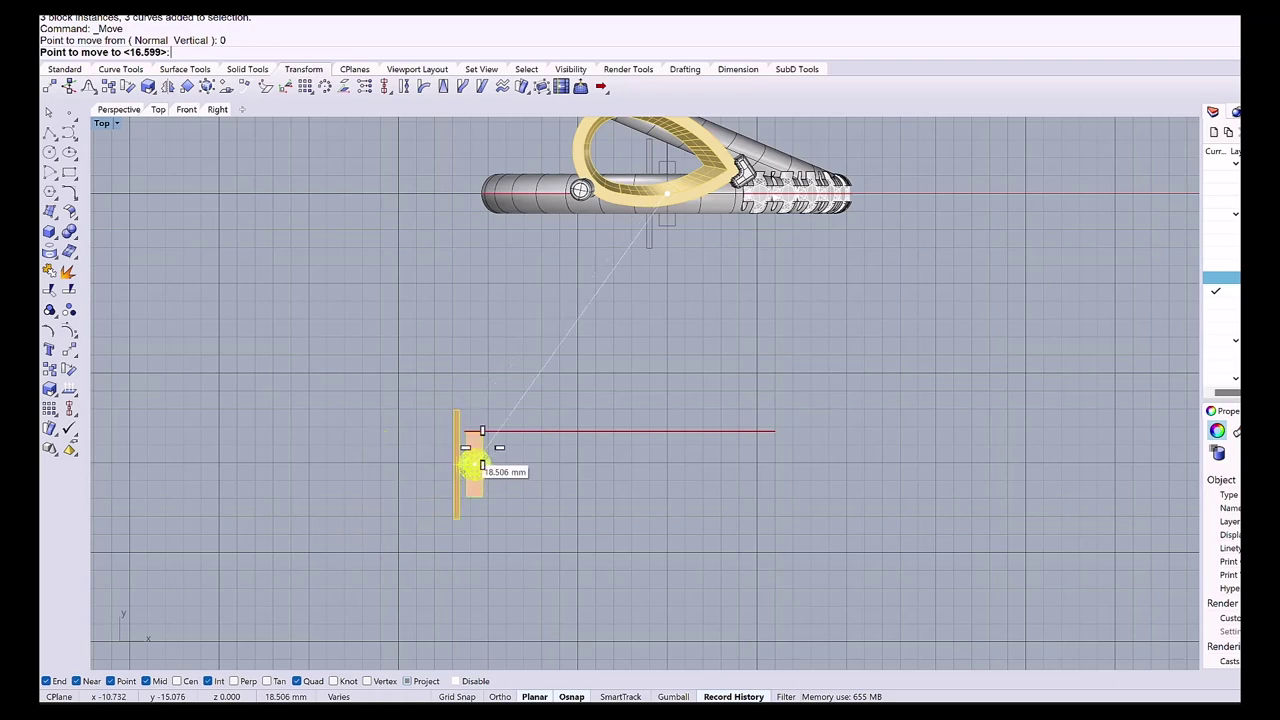
scroll(486, 434, up, 1)
scroll(489, 434, up, 2)
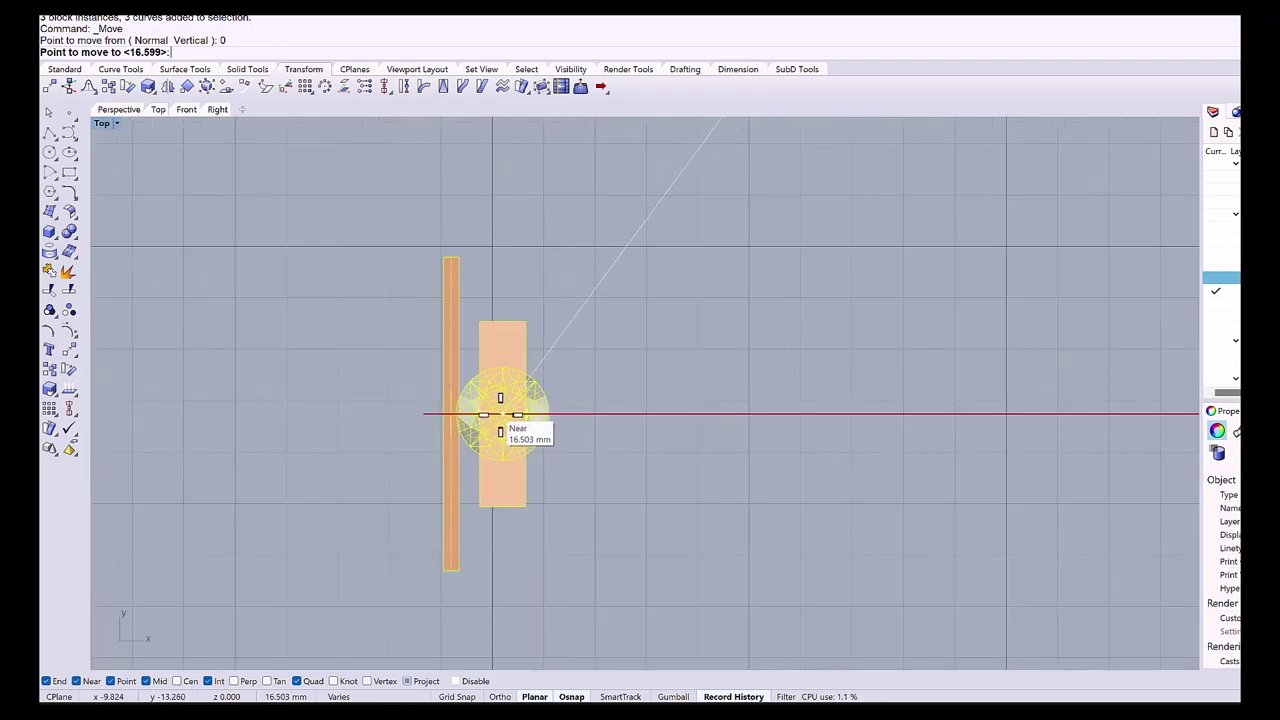
click(502, 422)
scroll(503, 425, down, 3)
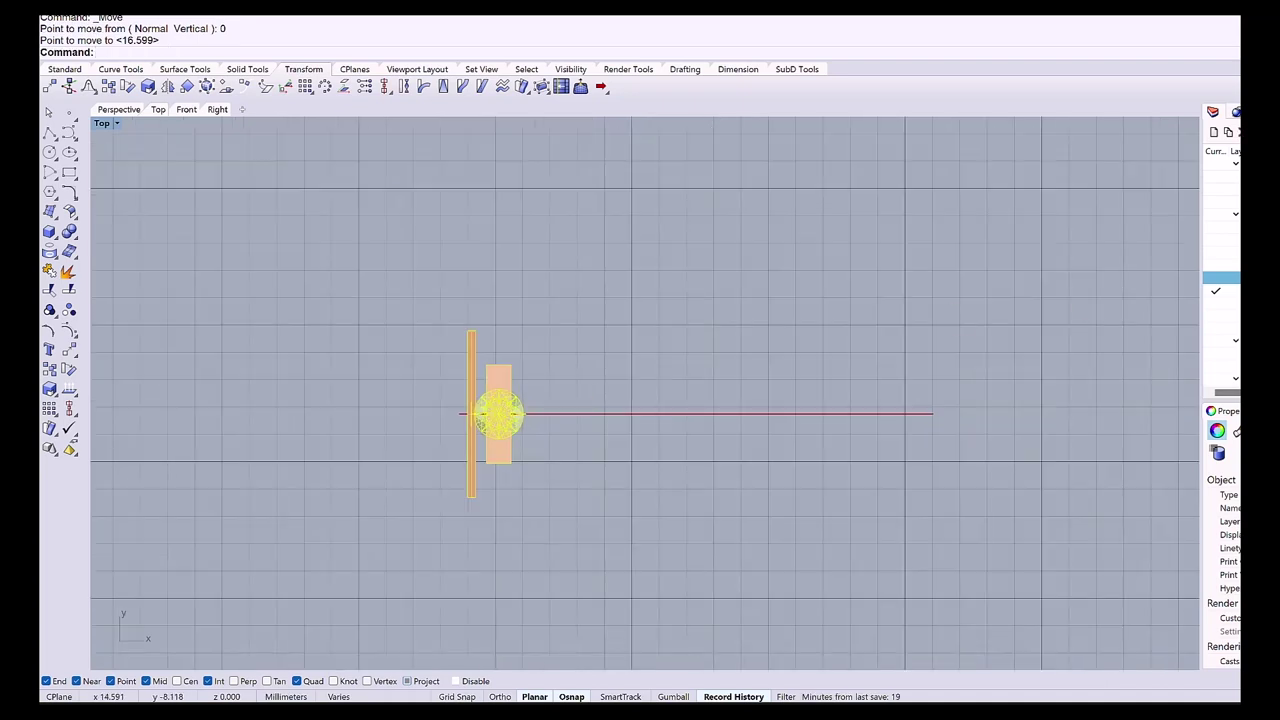
key(Escape)
Linear-array the stone set into 10 side-by-side copies along the line.
click(54, 413)
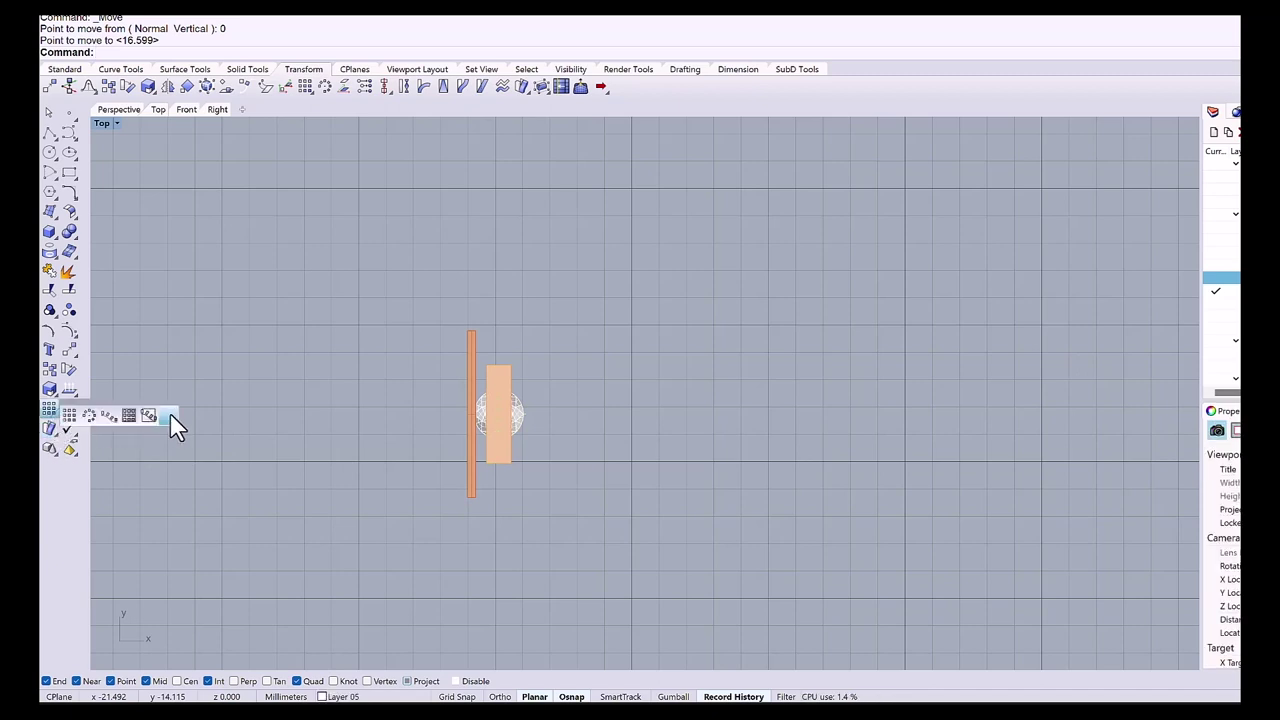
click(148, 414)
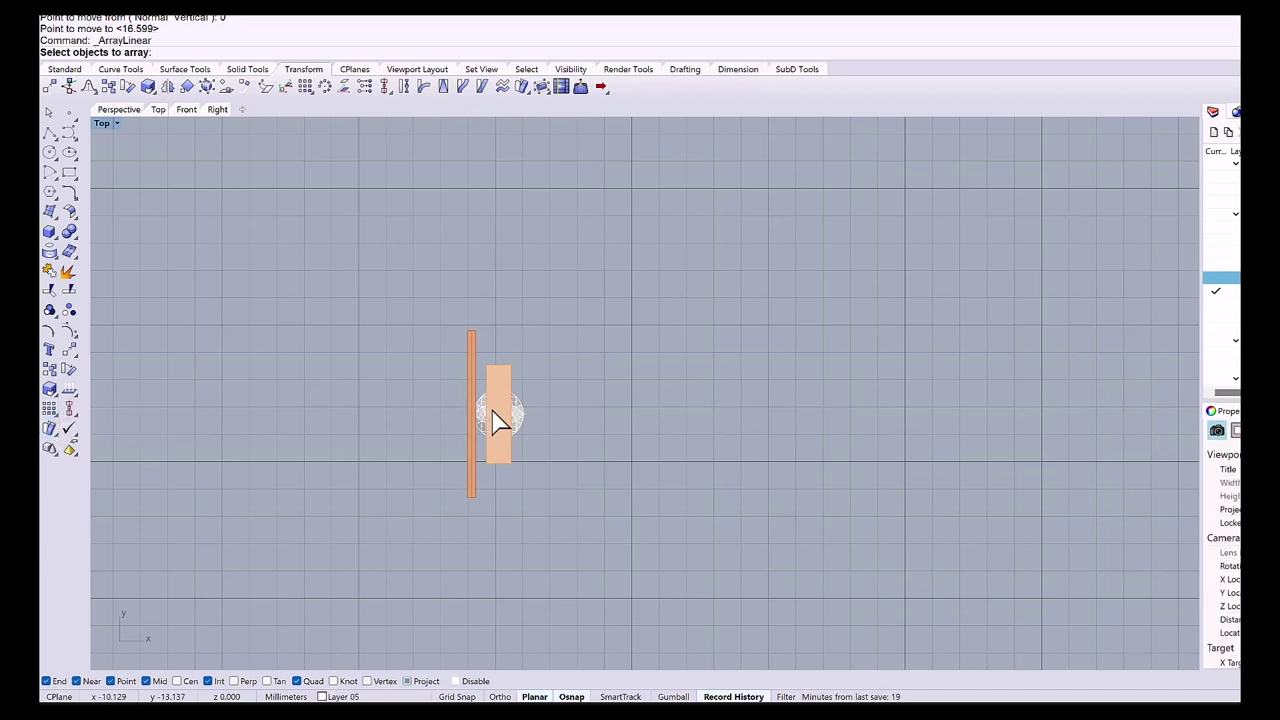
click(500, 420)
key(Return)
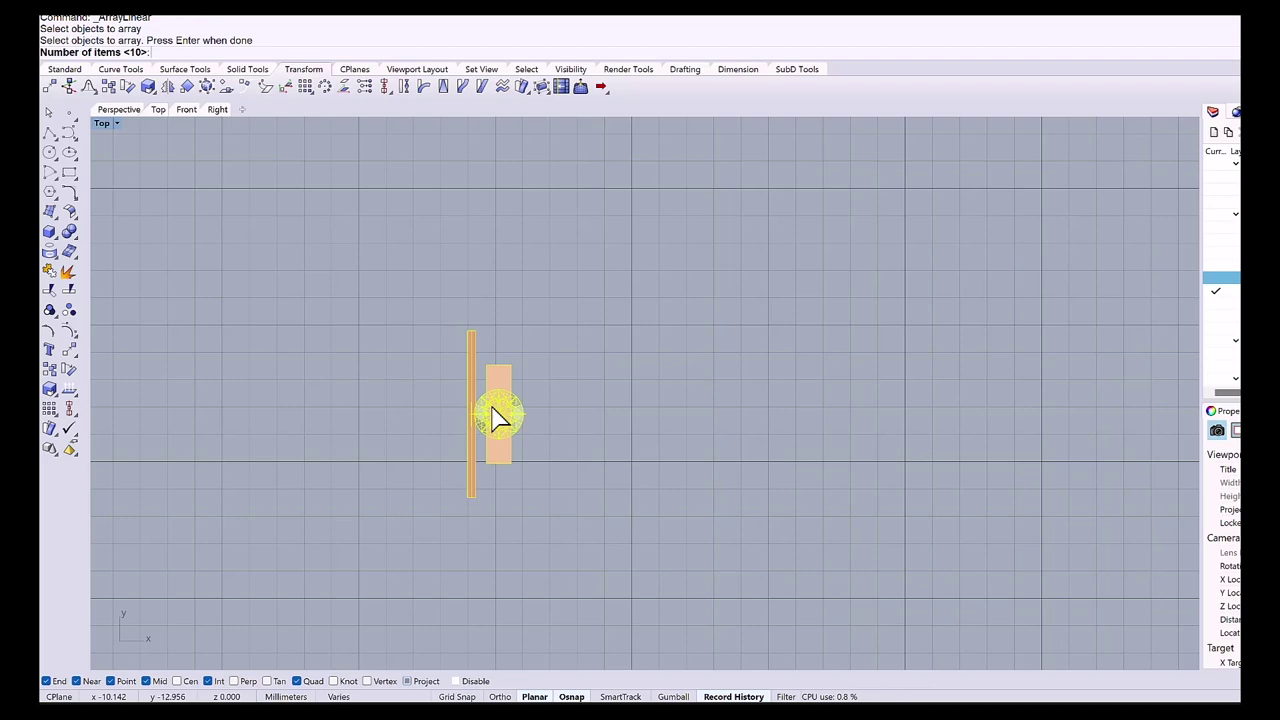
key(Return)
scroll(480, 420, up, 2)
scroll(465, 416, up, 3)
click(537, 397)
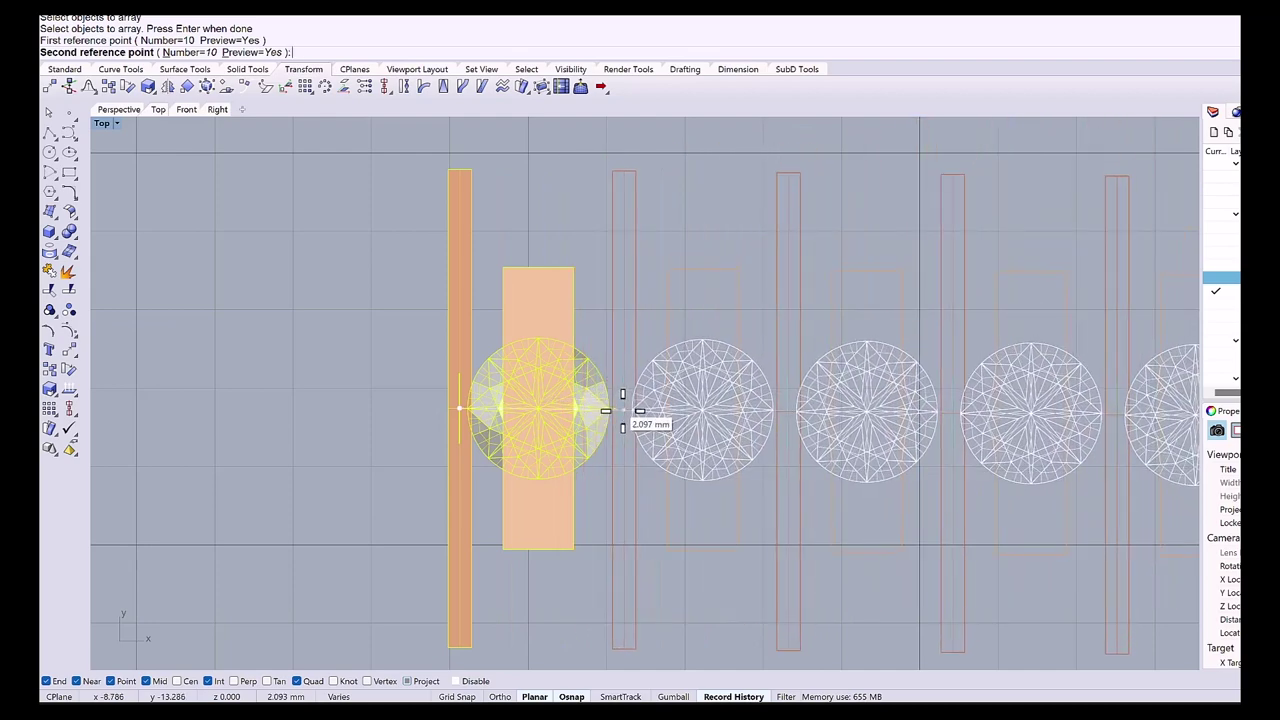
click(620, 410)
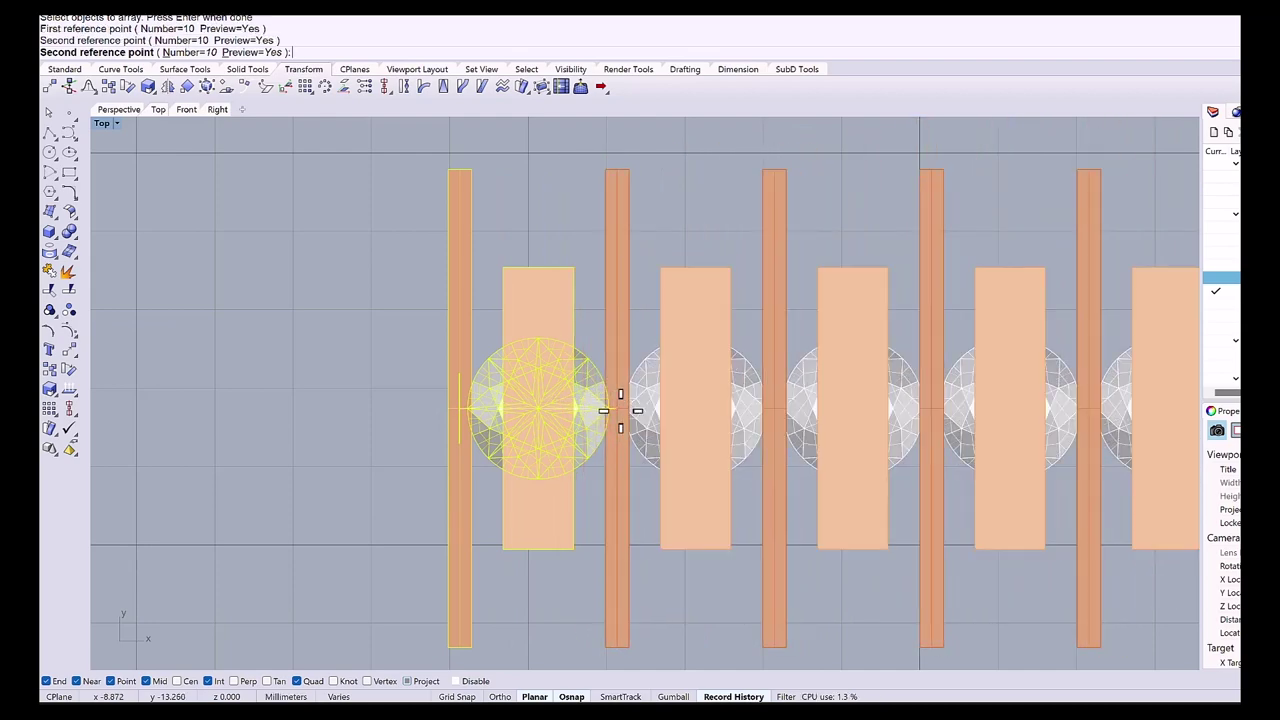
scroll(575, 393, down, 5)
Delete the surplus last stone set, the rightmost panel and the extra stone block at the row's end.
right_drag(683, 380, 617, 366)
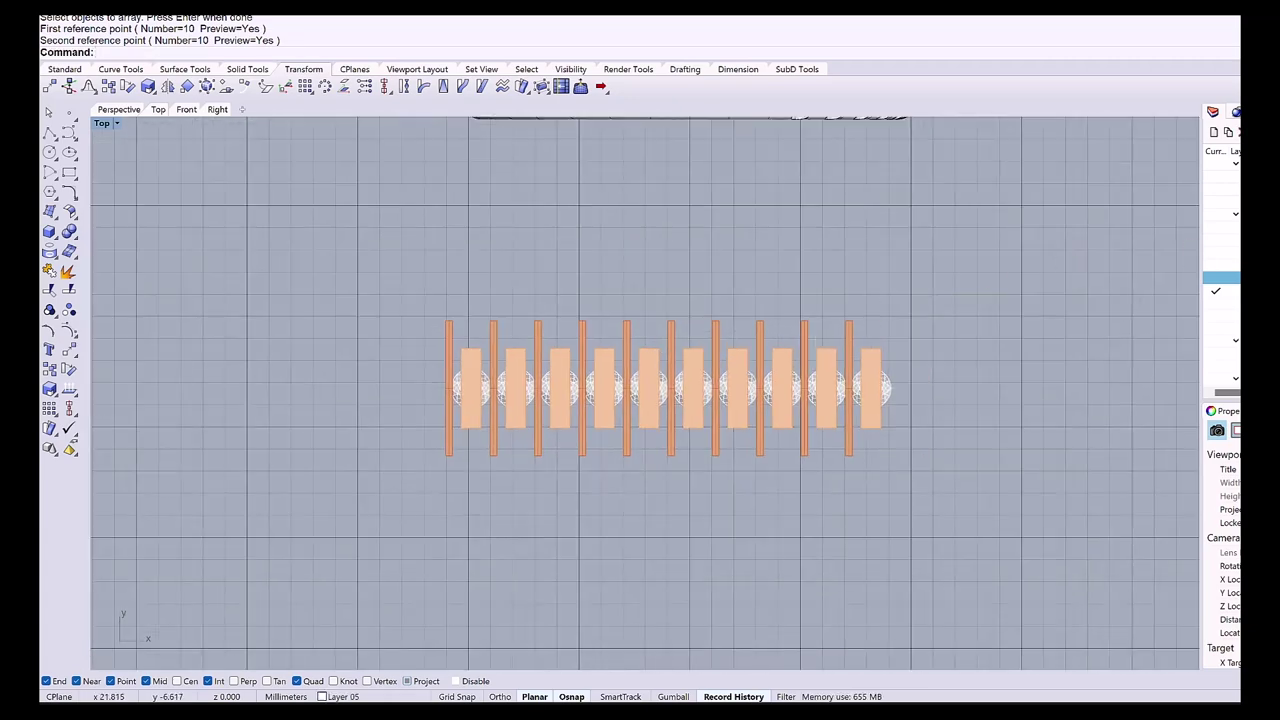
right_drag(943, 380, 849, 389)
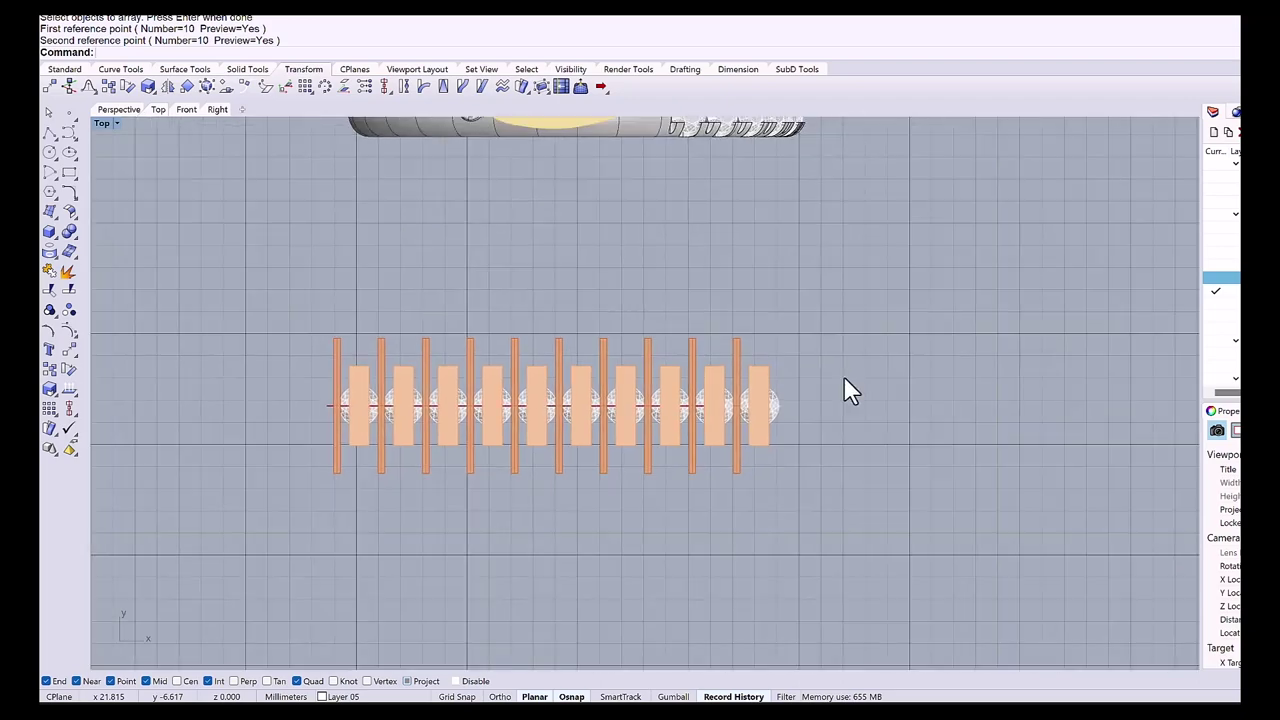
scroll(820, 410, up, 5)
click(672, 429)
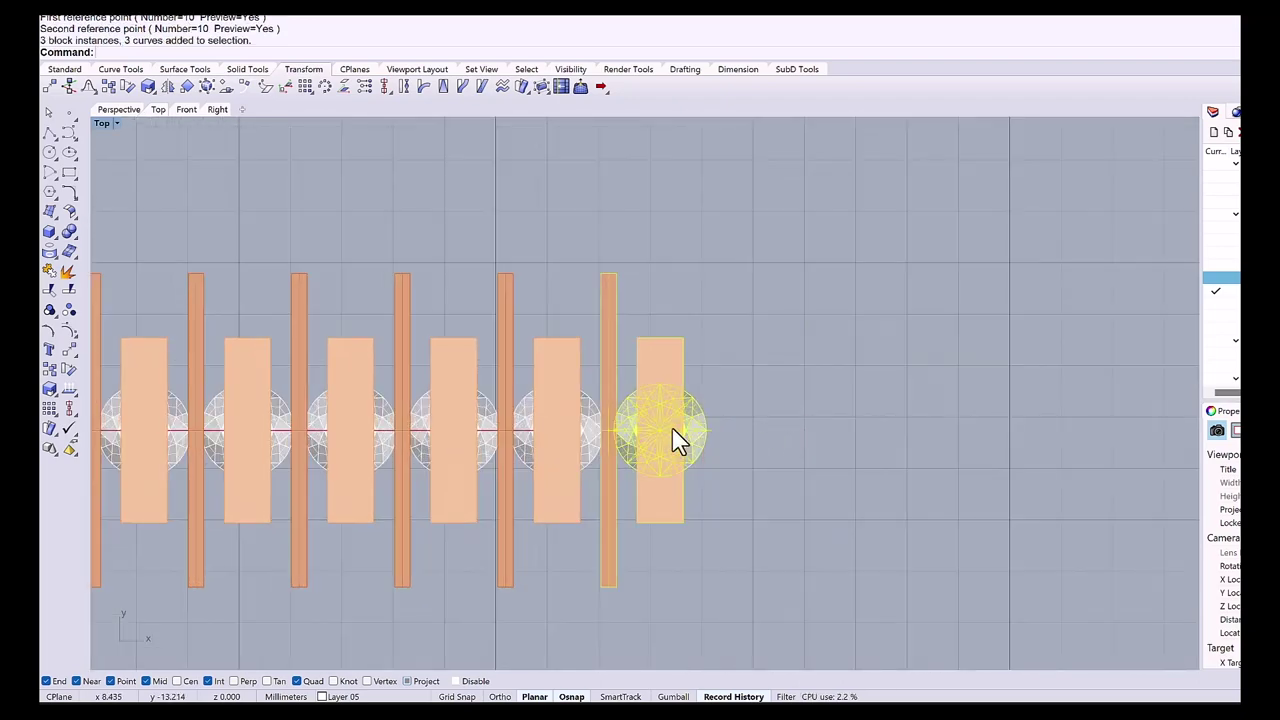
key(Delete)
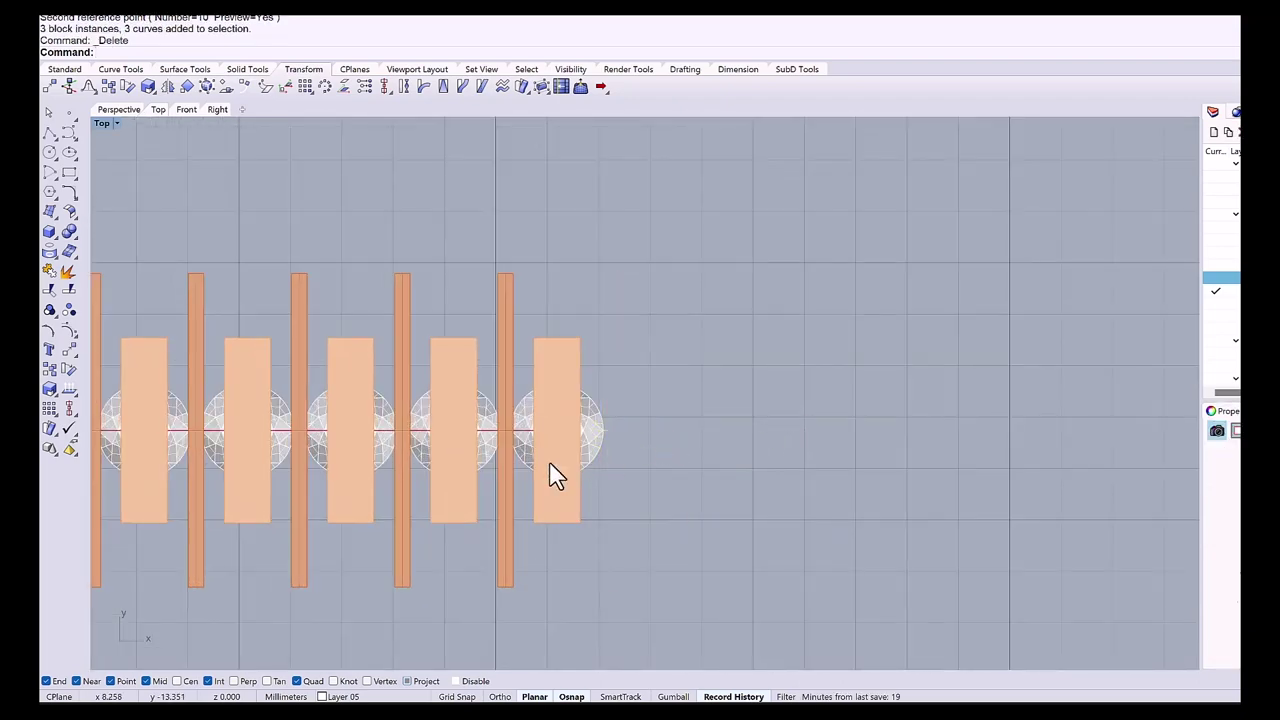
click(549, 463)
scroll(549, 463, down, 2)
scroll(671, 419, down, 2)
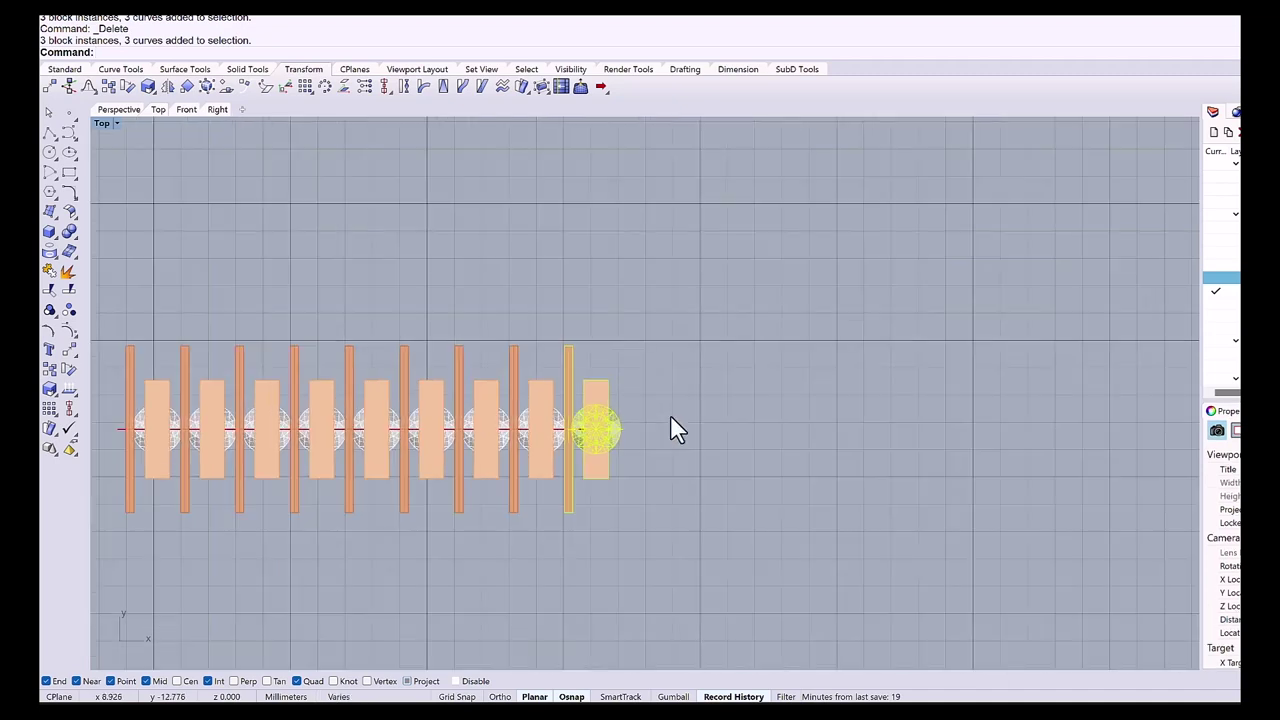
drag(105, 312, 740, 548)
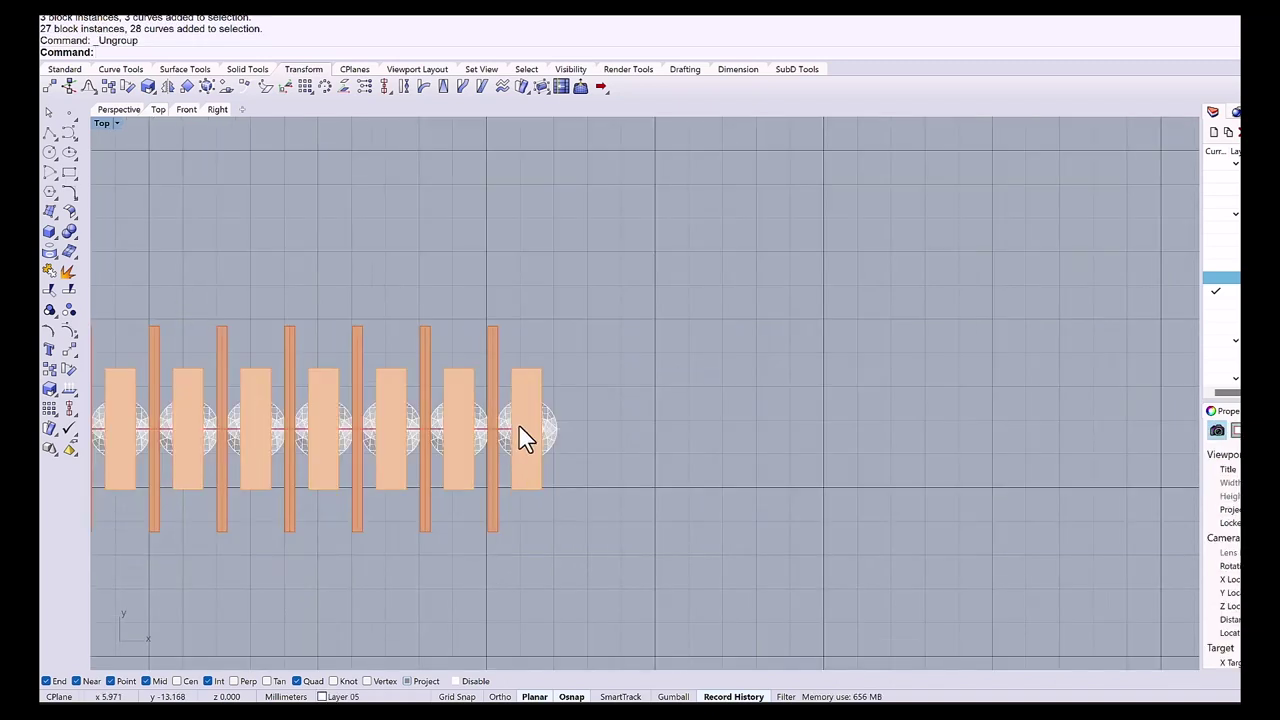
click(525, 440)
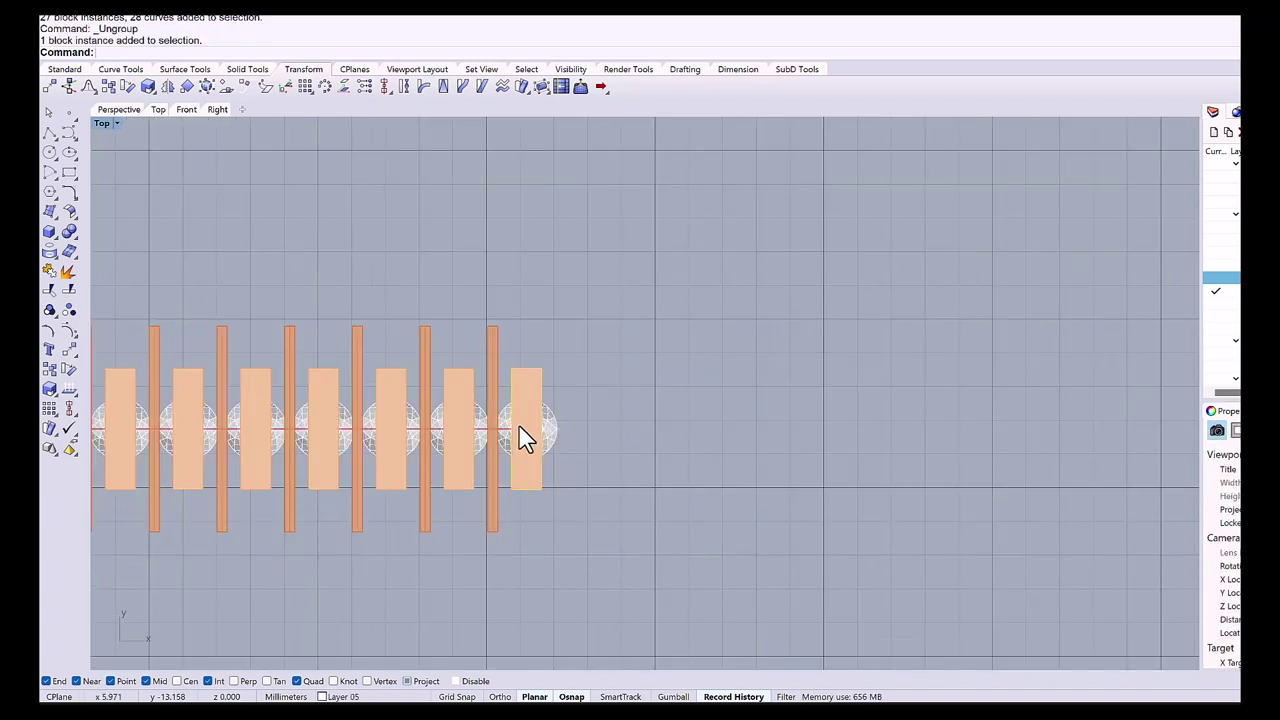
key(Delete)
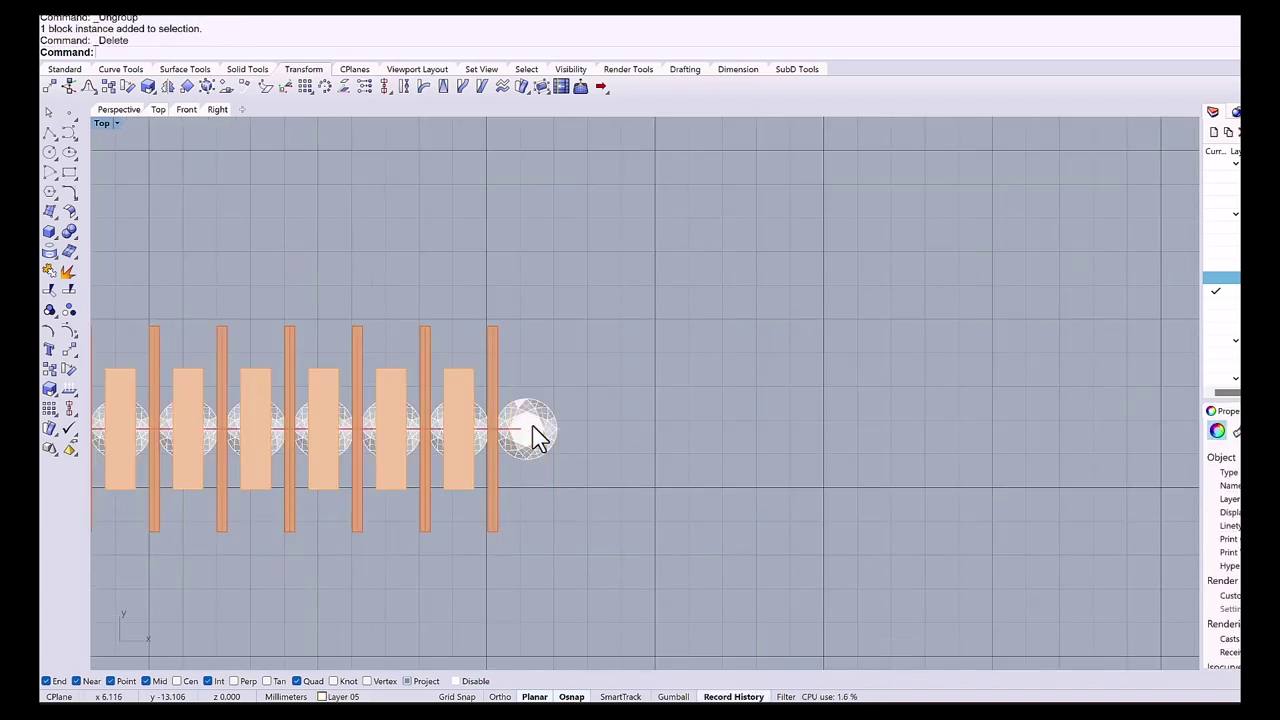
click(533, 432)
key(Delete)
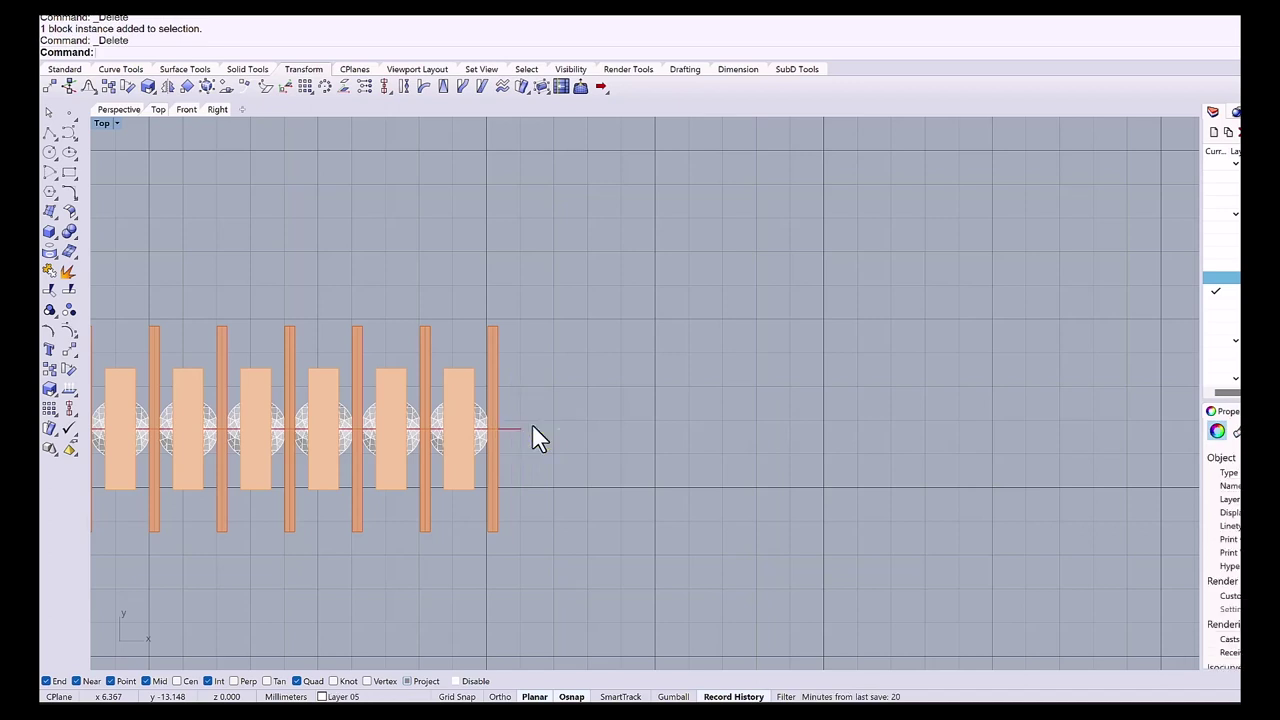
Nudge the straight base line under the stones slightly left with the Gumball.
click(514, 430)
scroll(514, 430, down, 1)
right_drag(199, 441, 283, 443)
click(672, 696)
drag(419, 419, 407, 421)
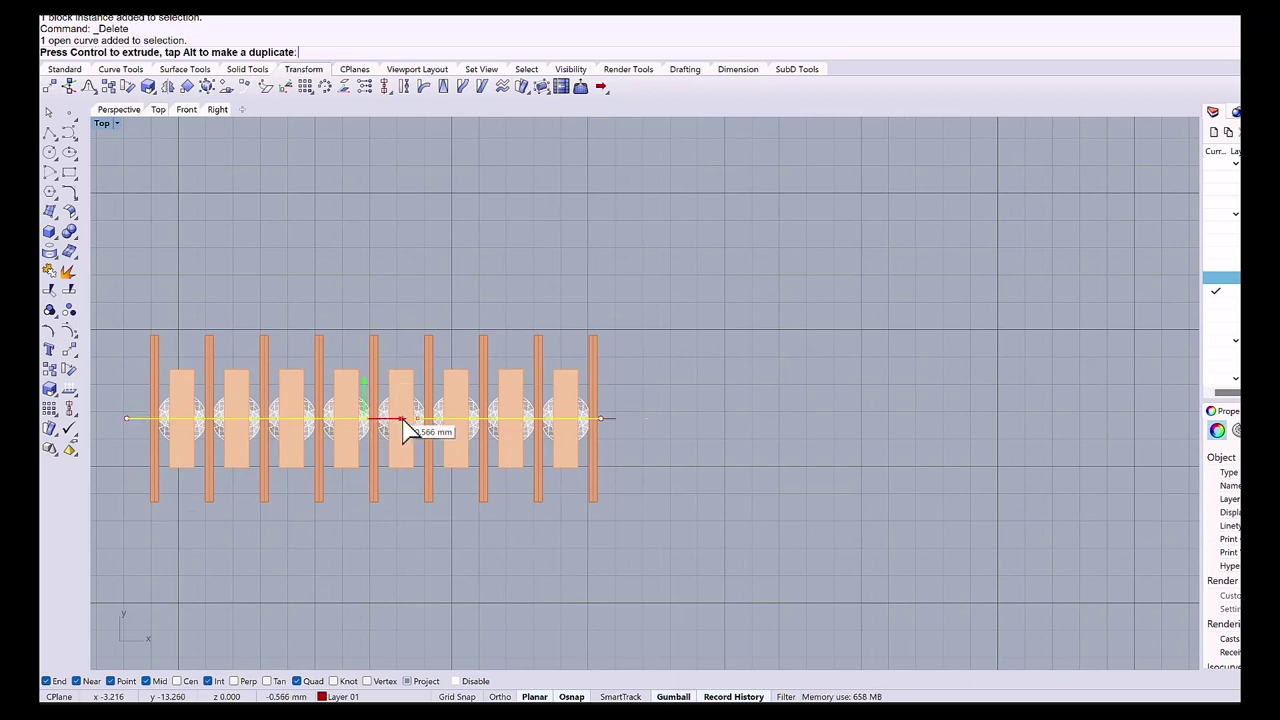
drag(404, 428, 403, 428)
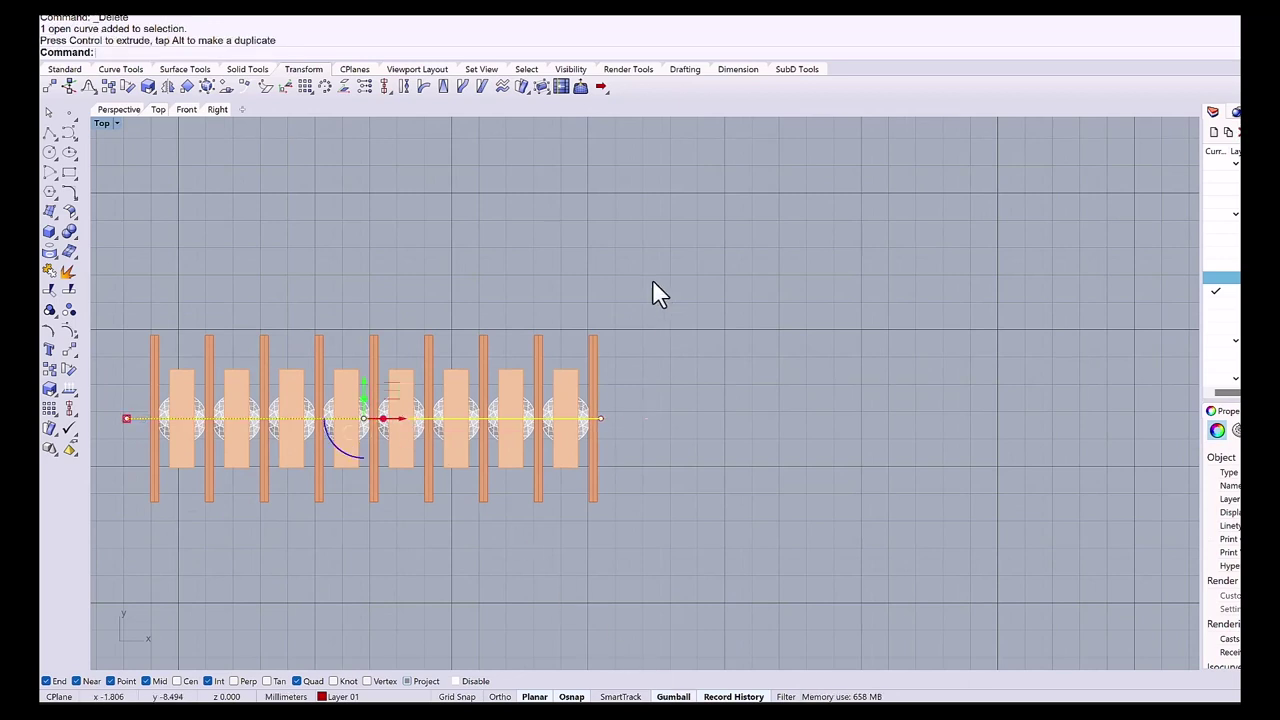
click(652, 289)
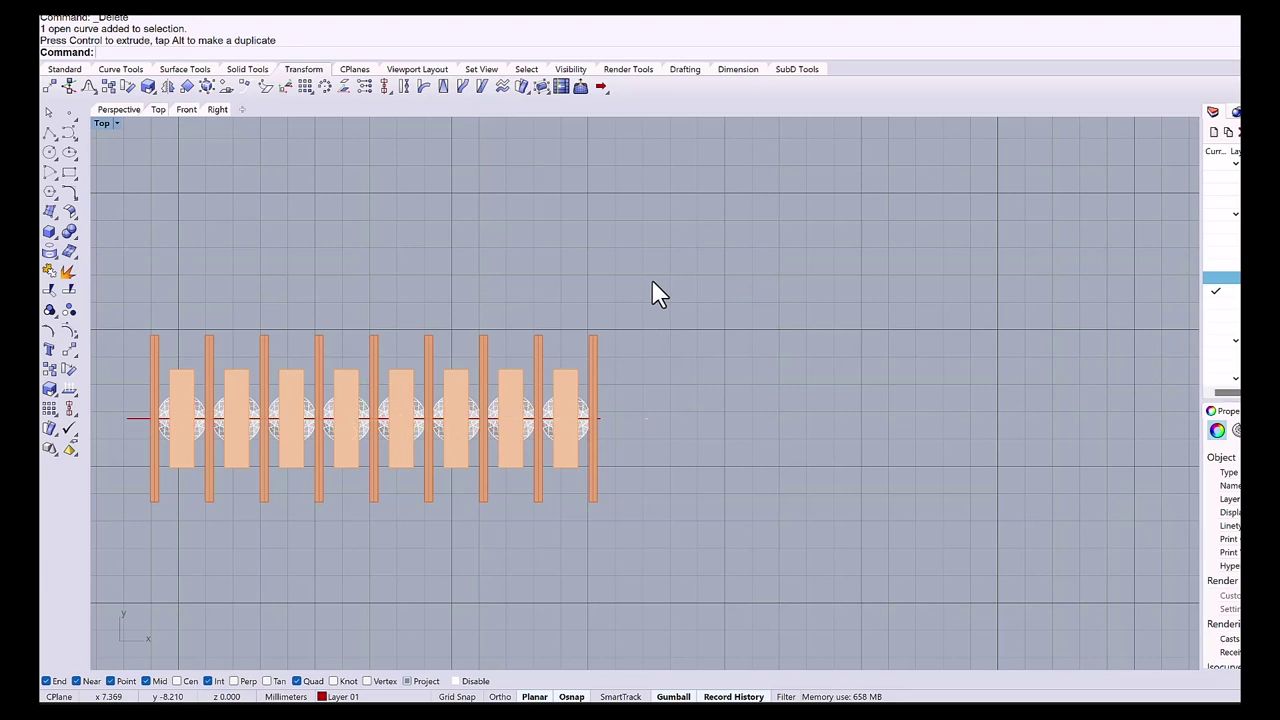
Reverse the base line's direction with Dir and Flip.
click(70, 391)
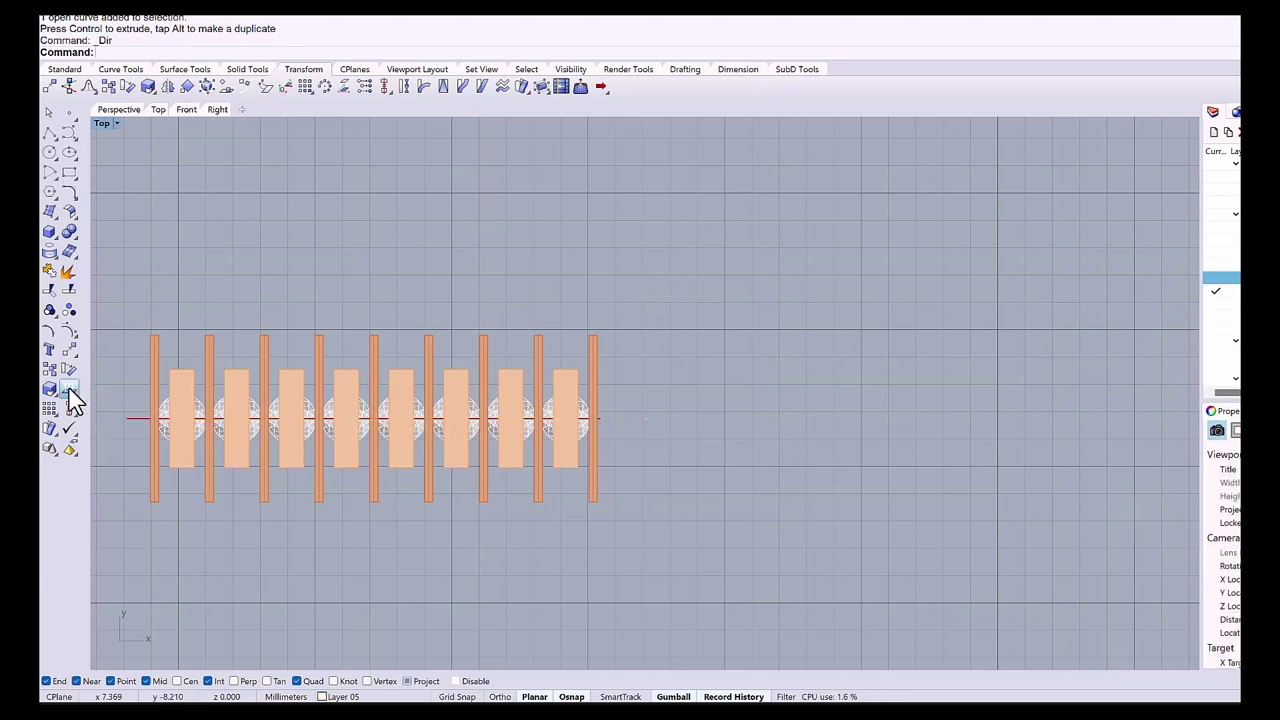
click(132, 421)
key(Return)
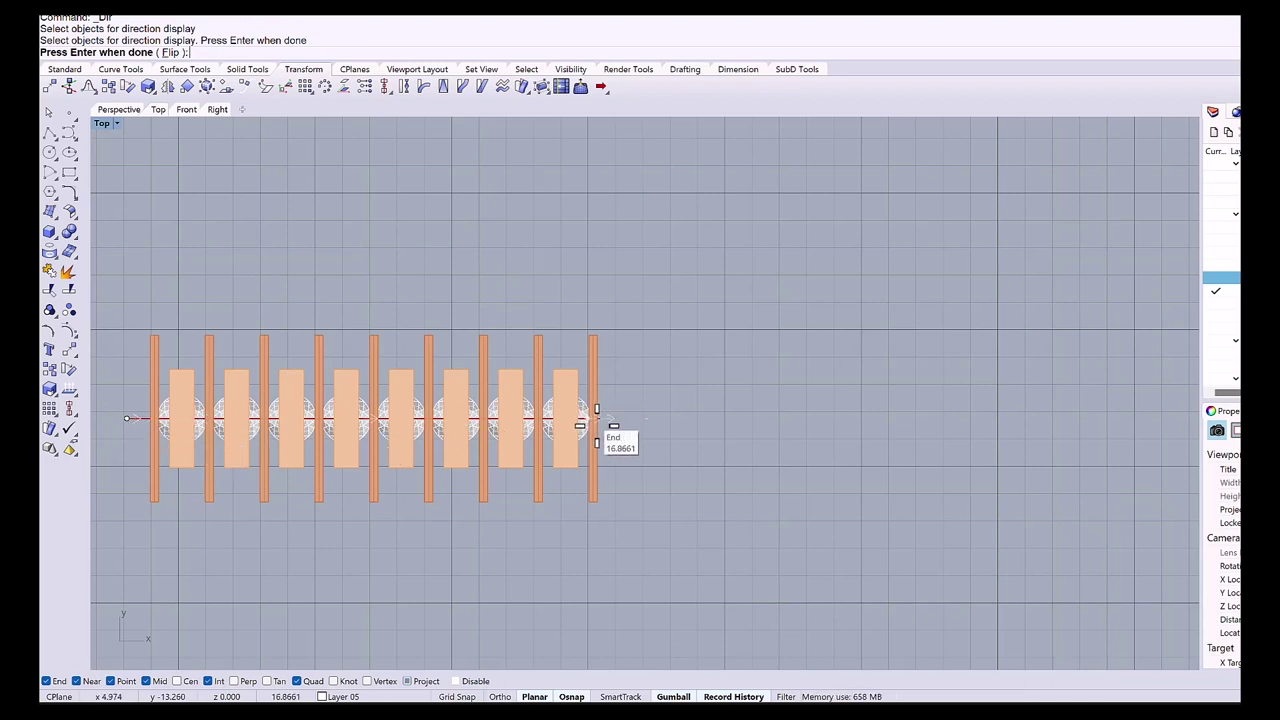
click(171, 54)
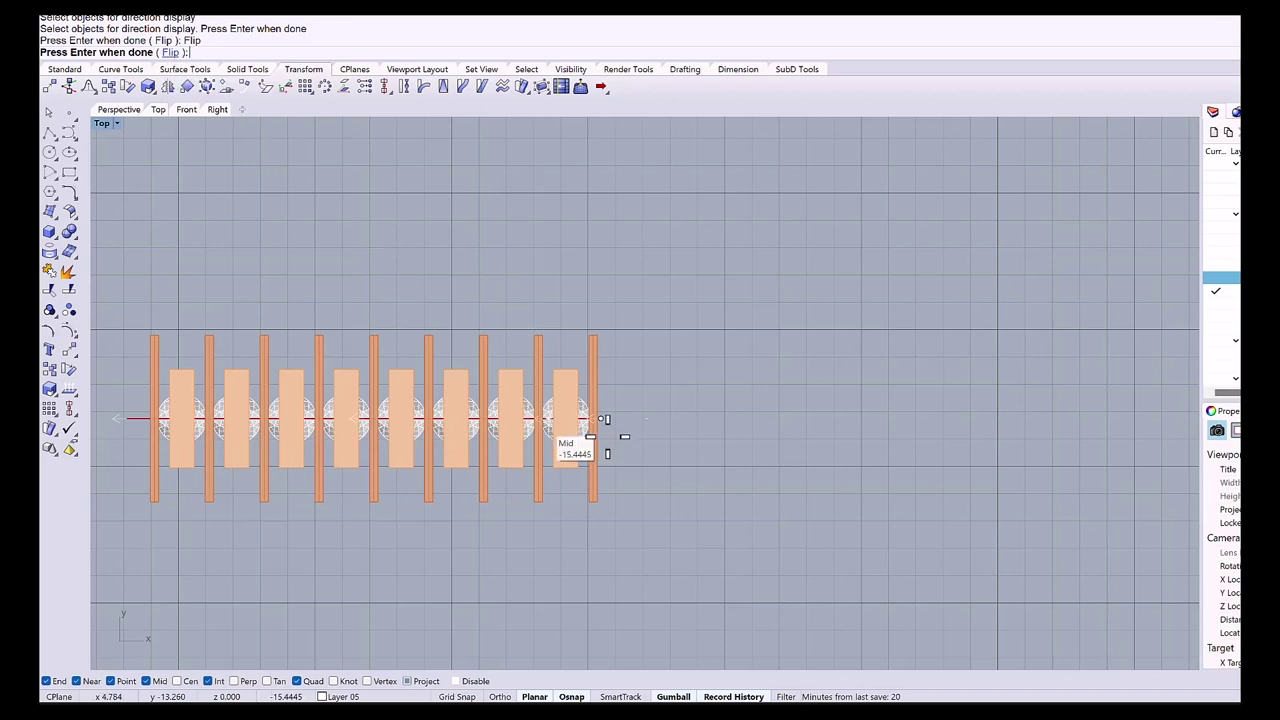
key(Return)
key(Return)
Recheck the base curve's direction arrows, then switch to the Perspective view.
scroll(610, 436, down, 5)
scroll(436, 209, up, 5)
click(406, 240)
click(429, 266)
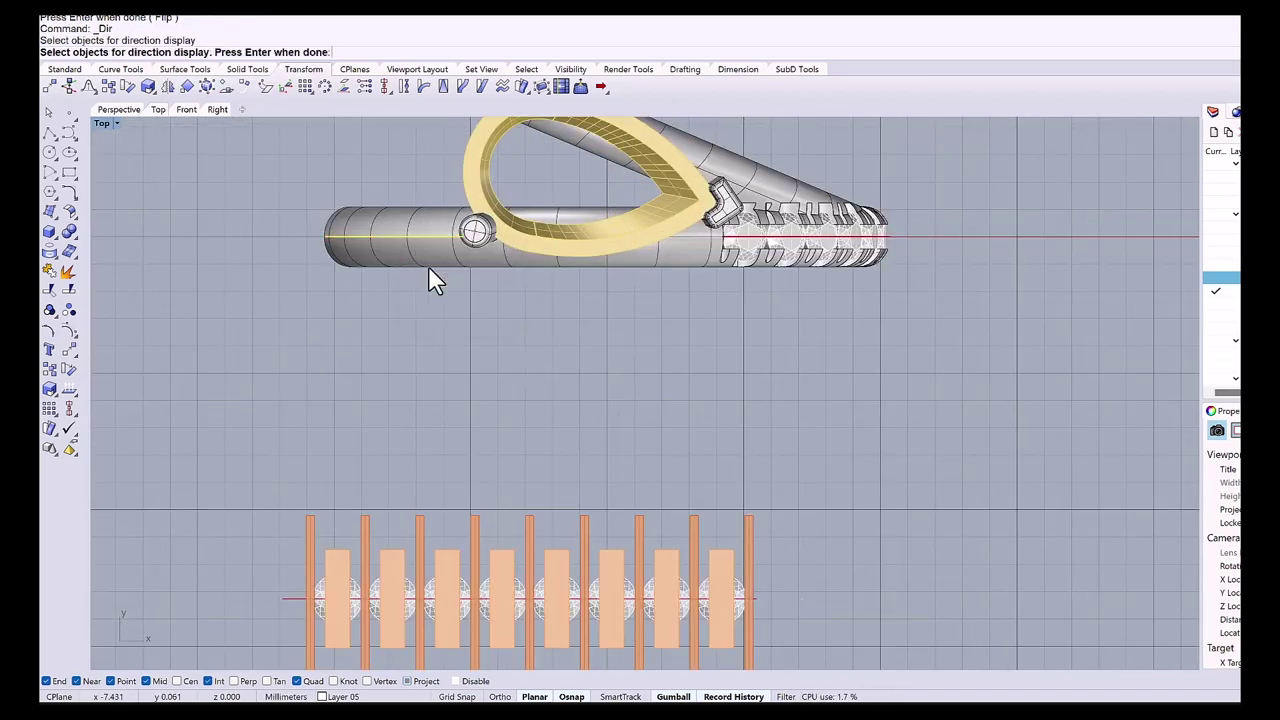
key(Return)
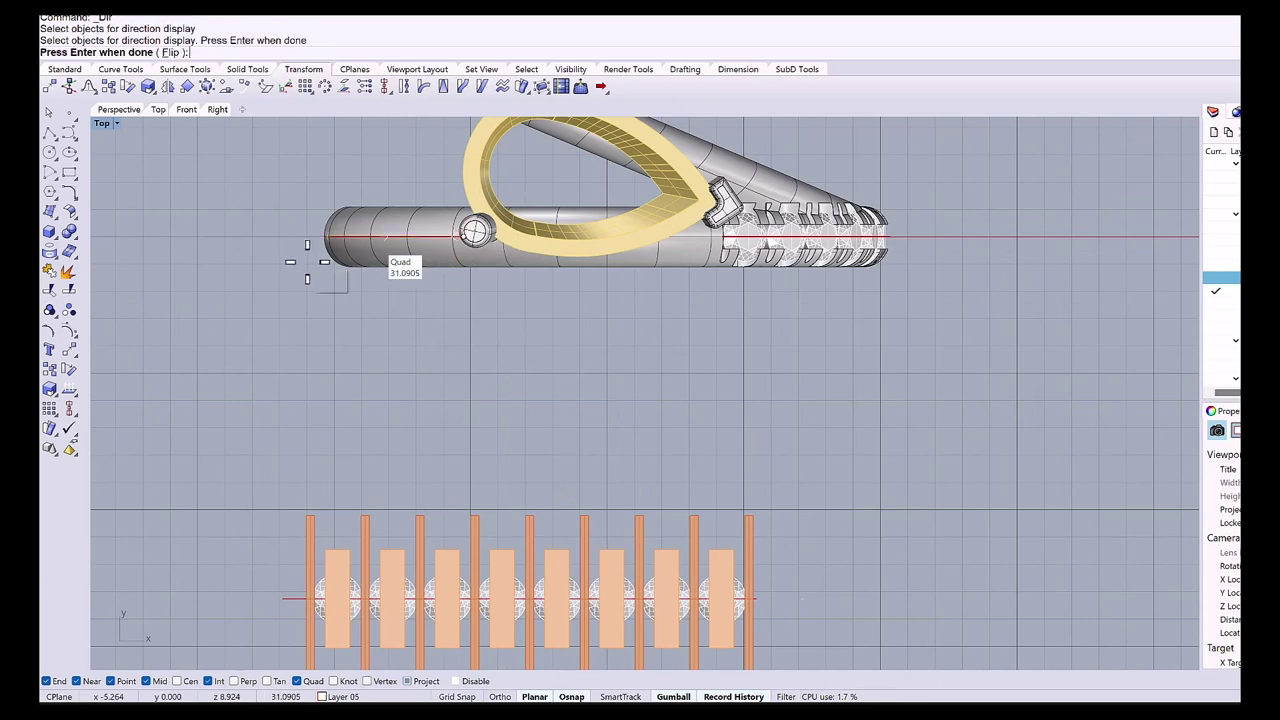
click(116, 110)
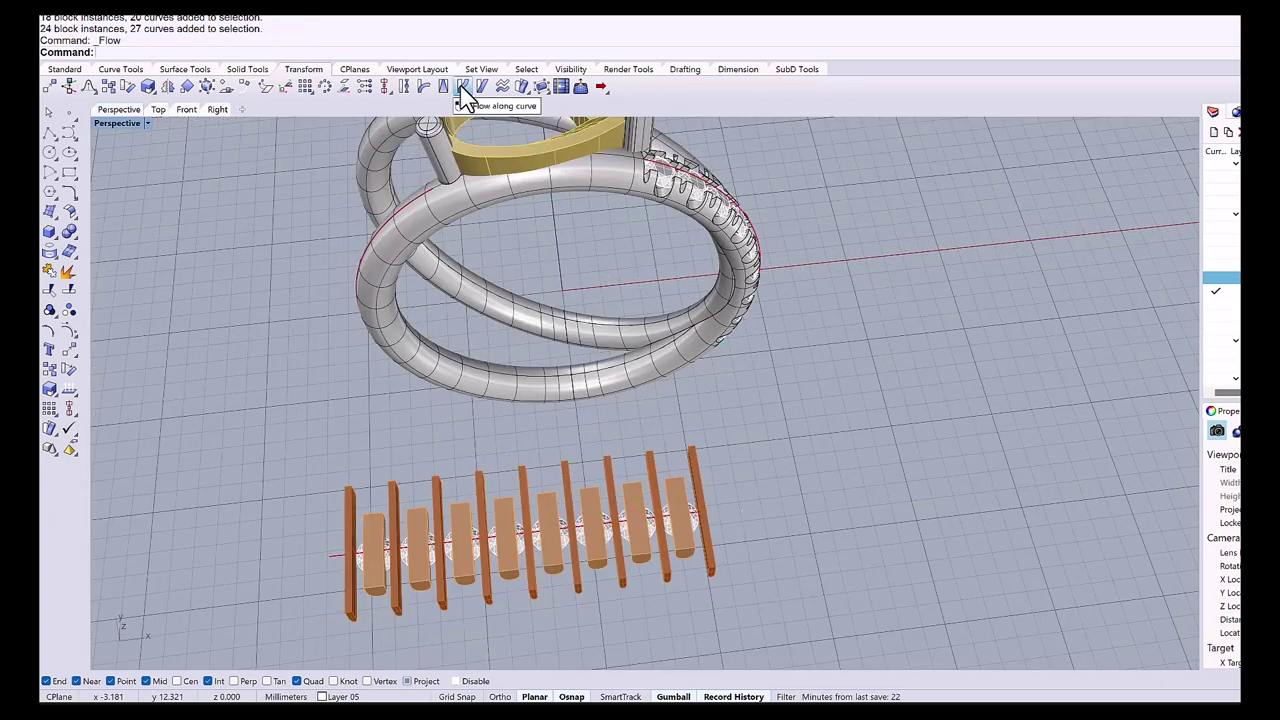
Flow the whole stone-and-cutter row from the straight base line onto the ring's shank curve.
click(465, 92)
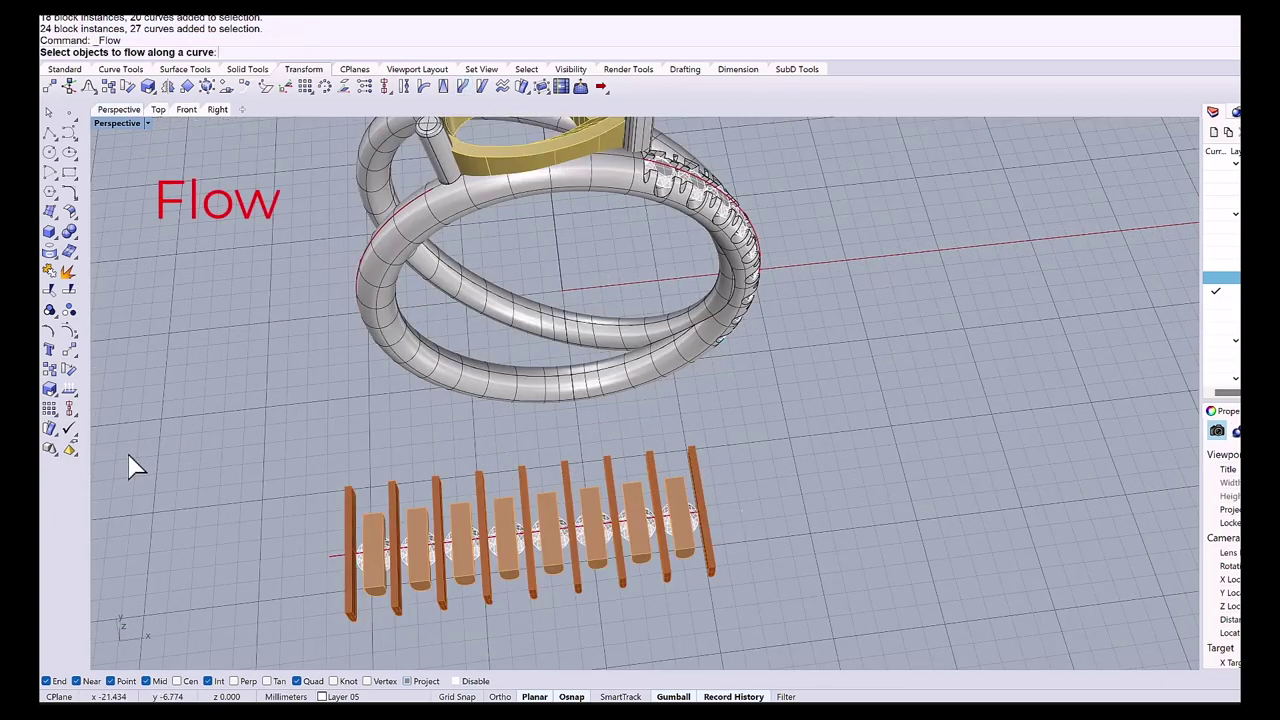
drag(155, 442, 612, 662)
drag(580, 408, 888, 614)
key(Return)
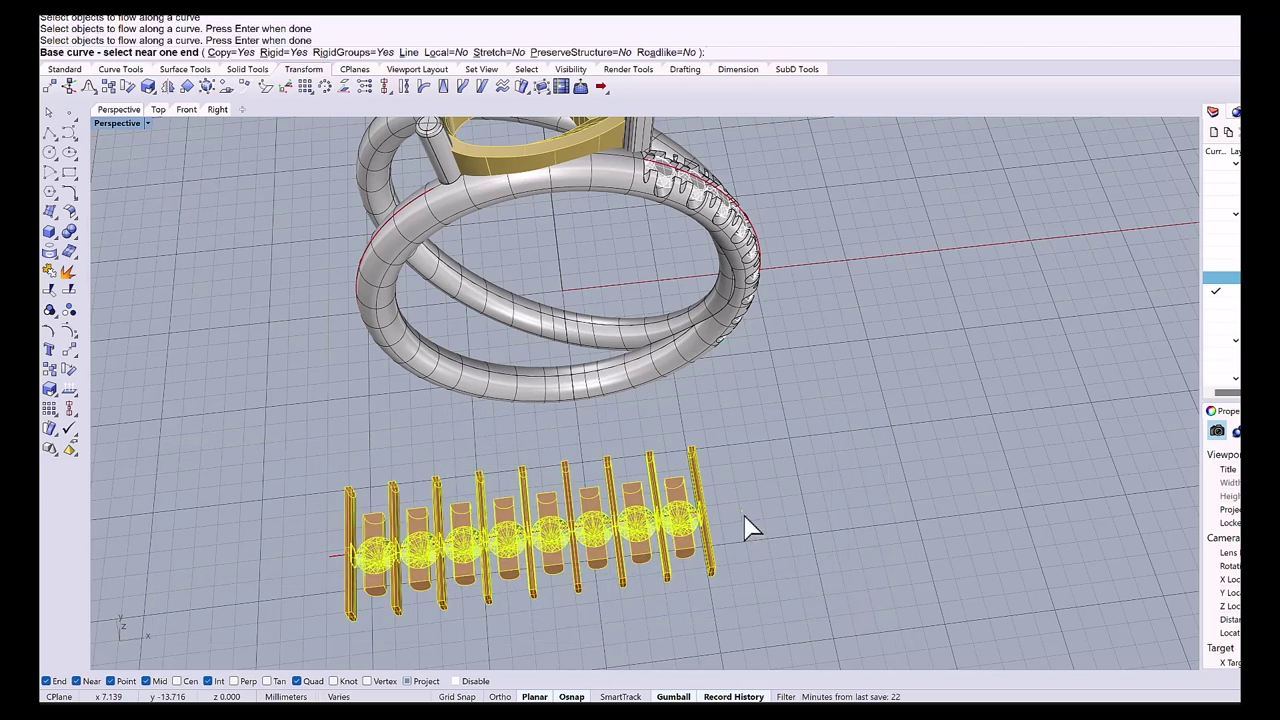
scroll(728, 520, up, 5)
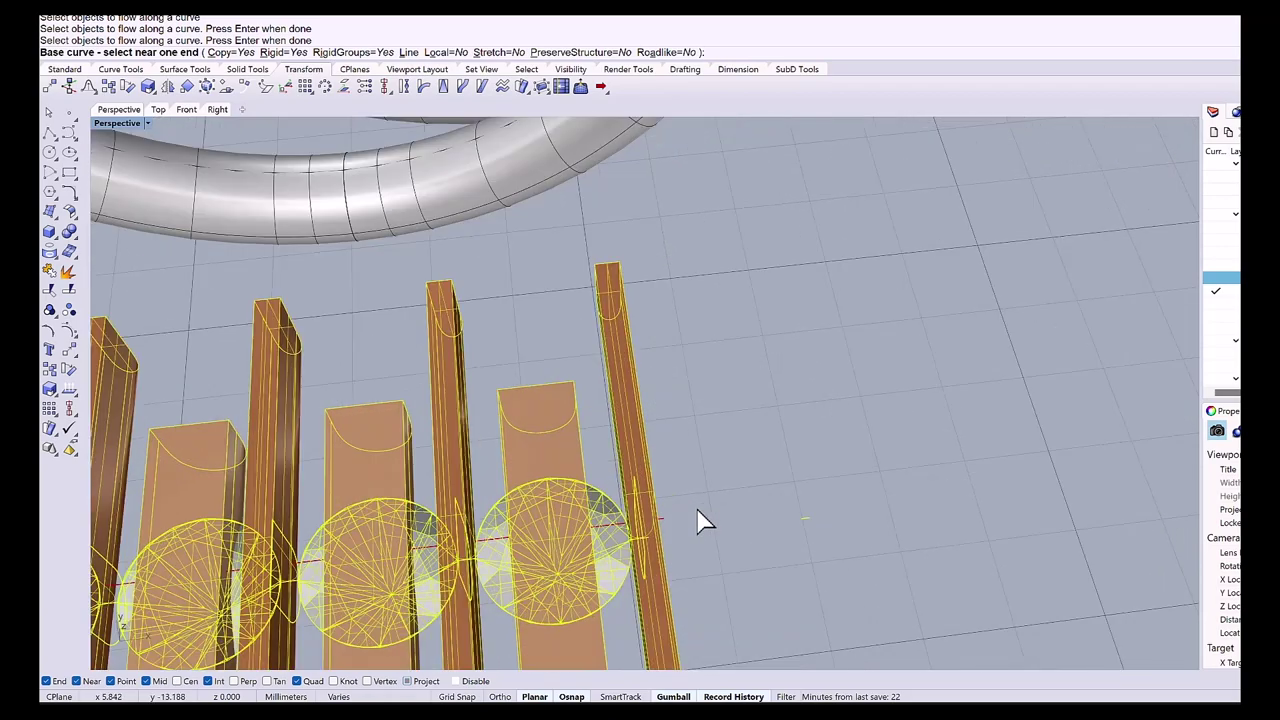
scroll(645, 548, up, 3)
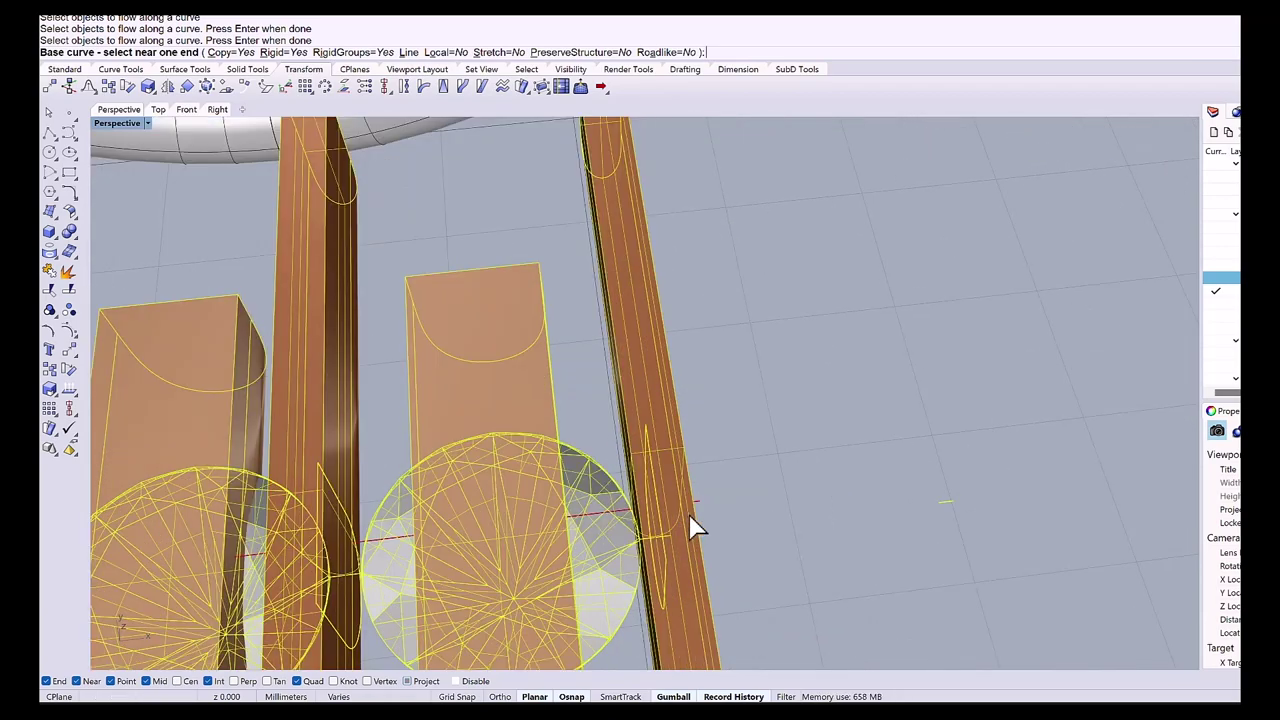
click(700, 513)
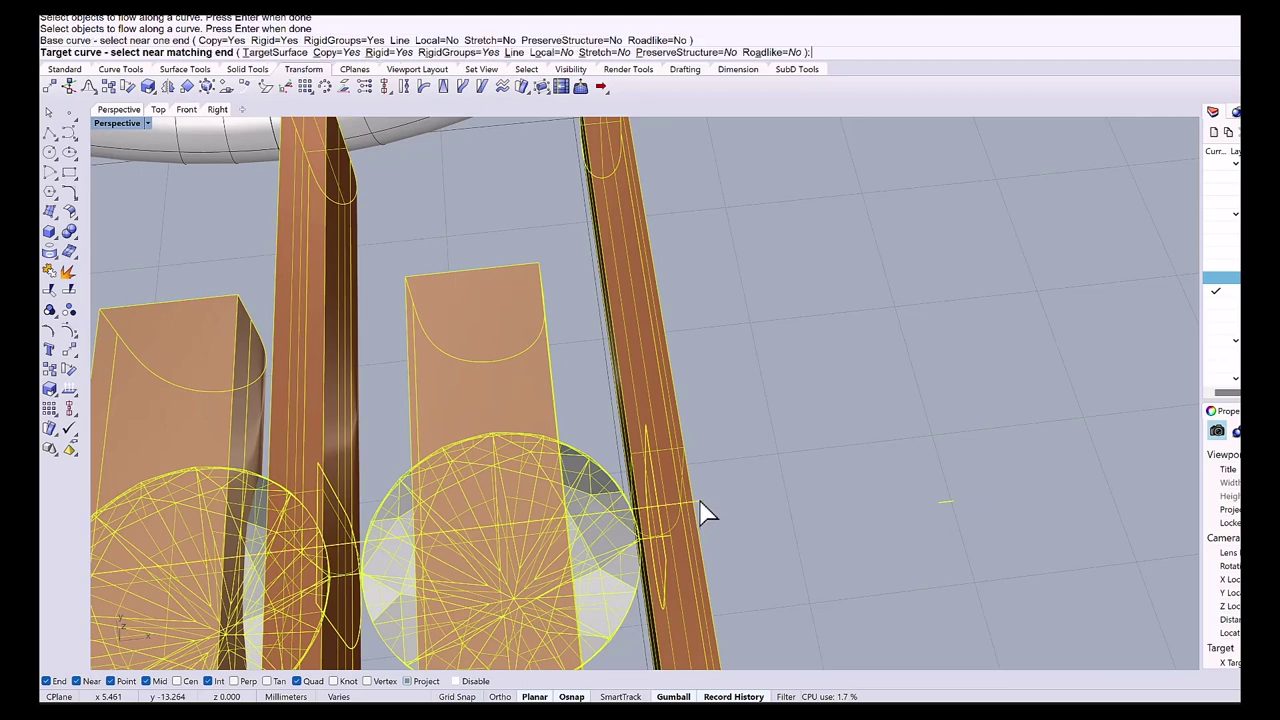
scroll(700, 513, down, 8)
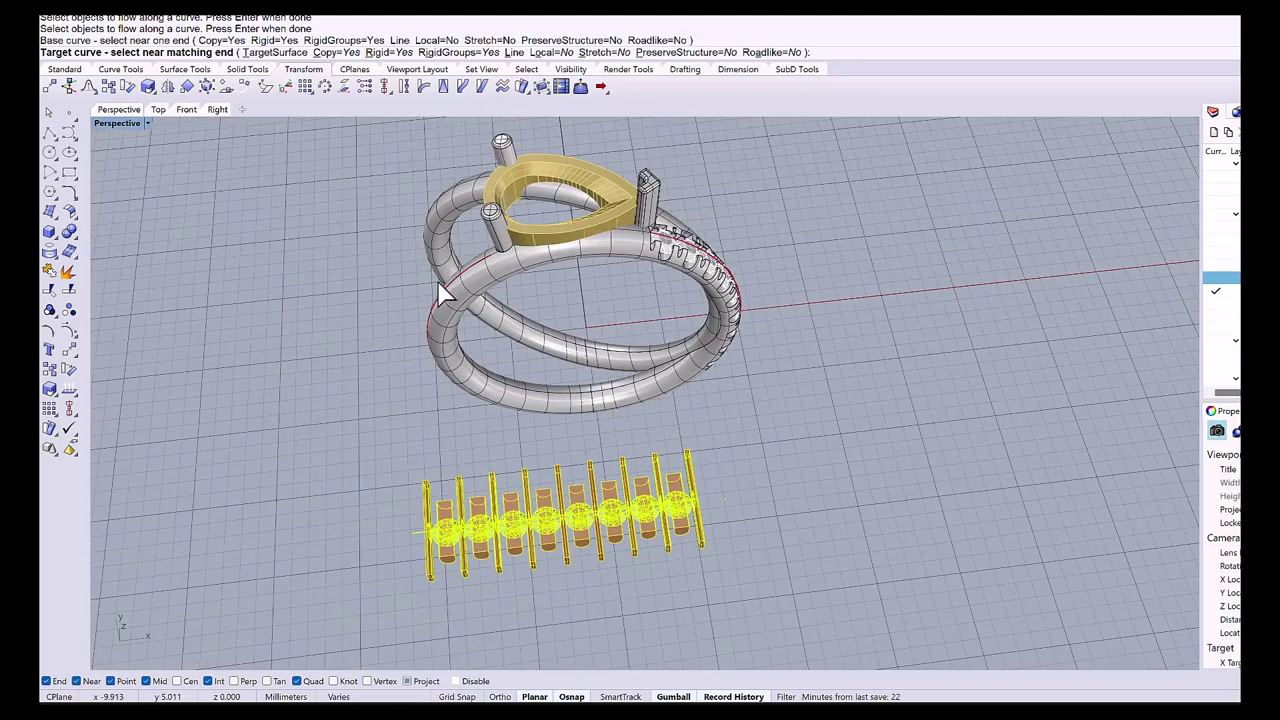
scroll(477, 266, up, 3)
scroll(479, 270, up, 2)
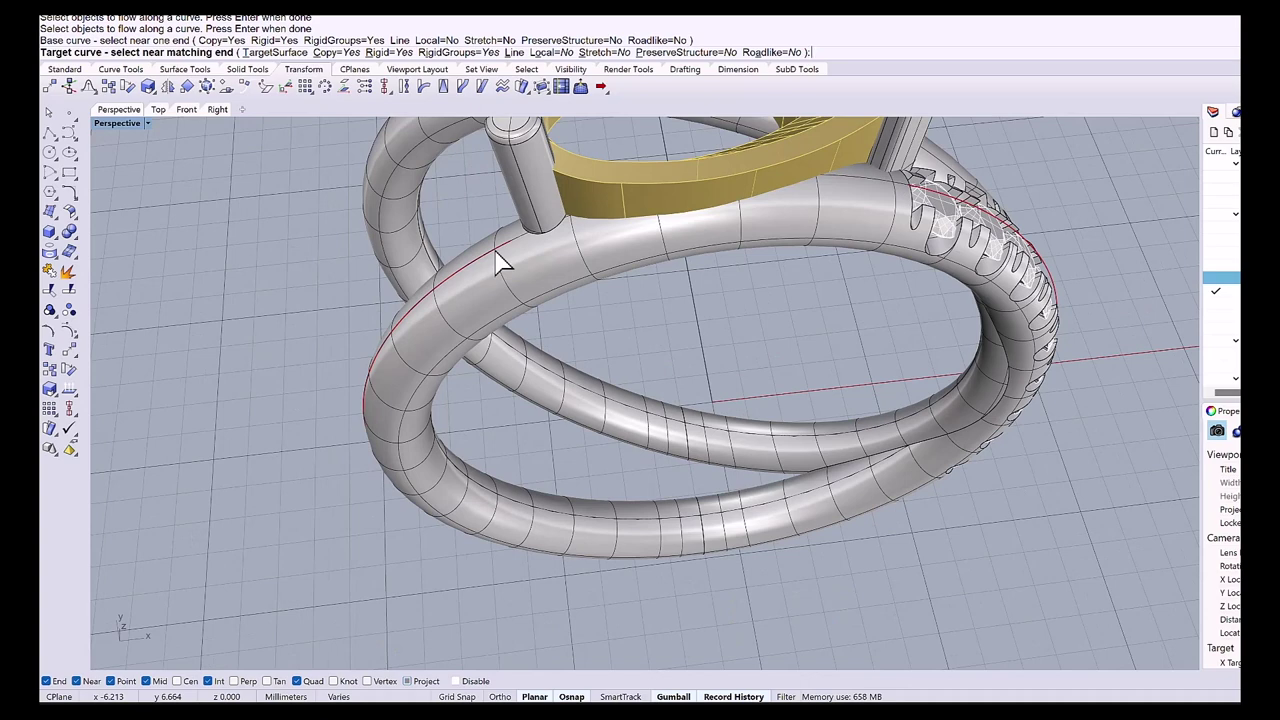
click(500, 262)
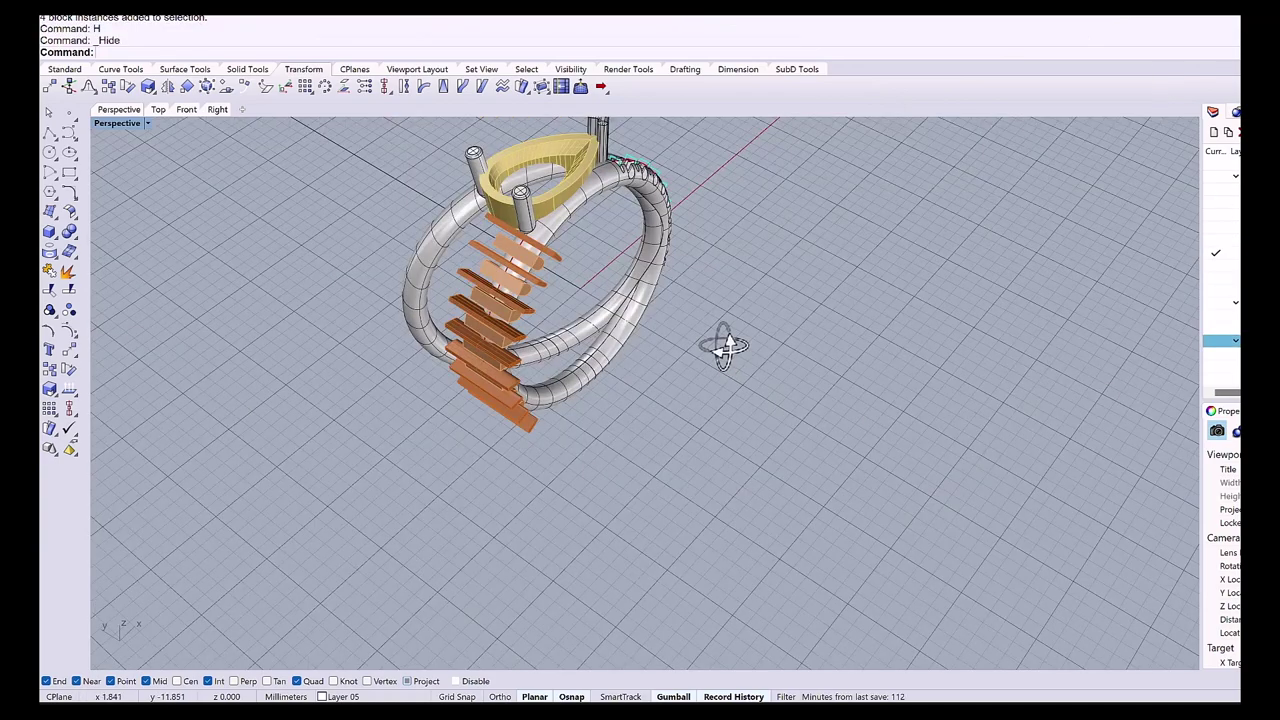
Explode the flowed blocks into plain solids.
right_drag(725, 345, 271, 429)
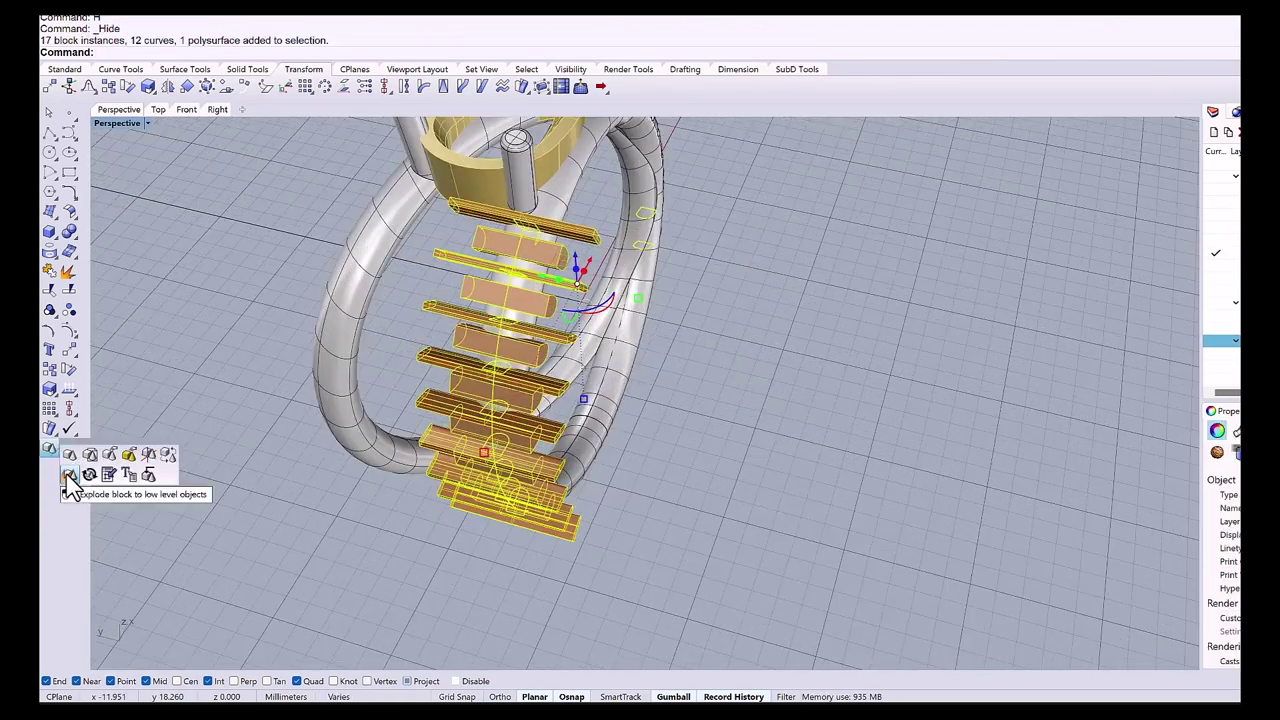
click(69, 477)
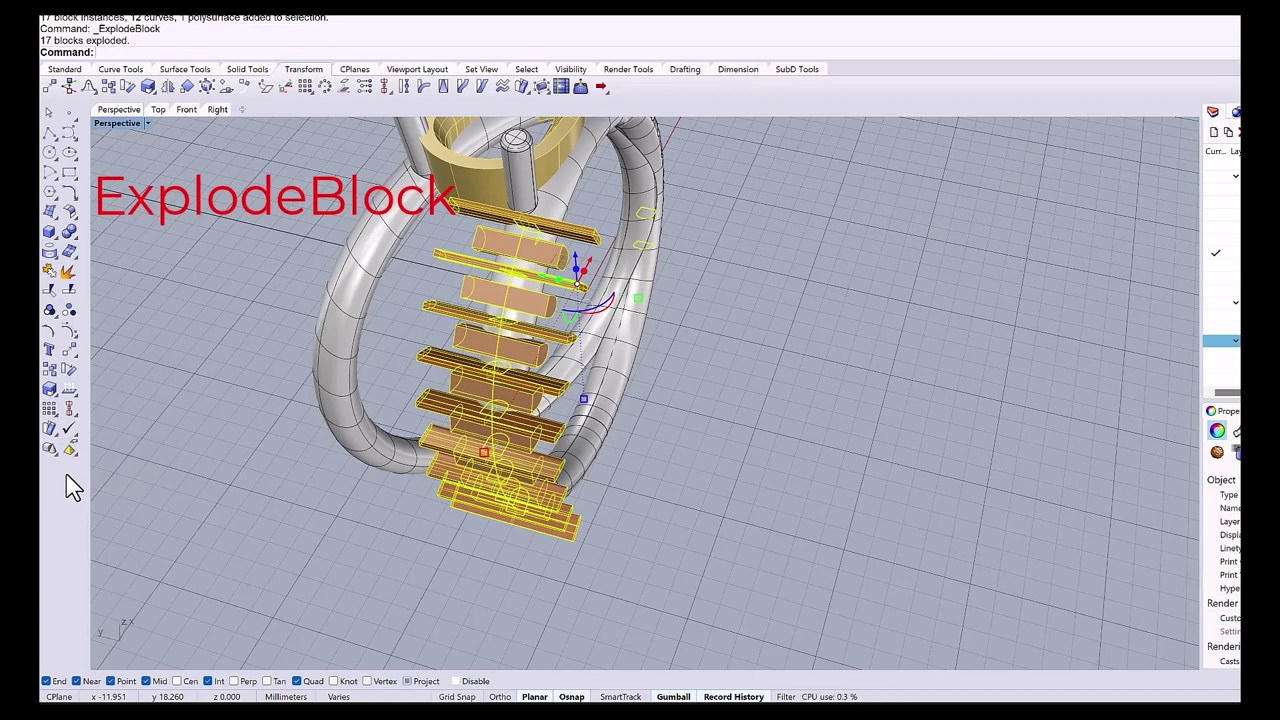
key(Escape)
right_drag(491, 337, 466, 337)
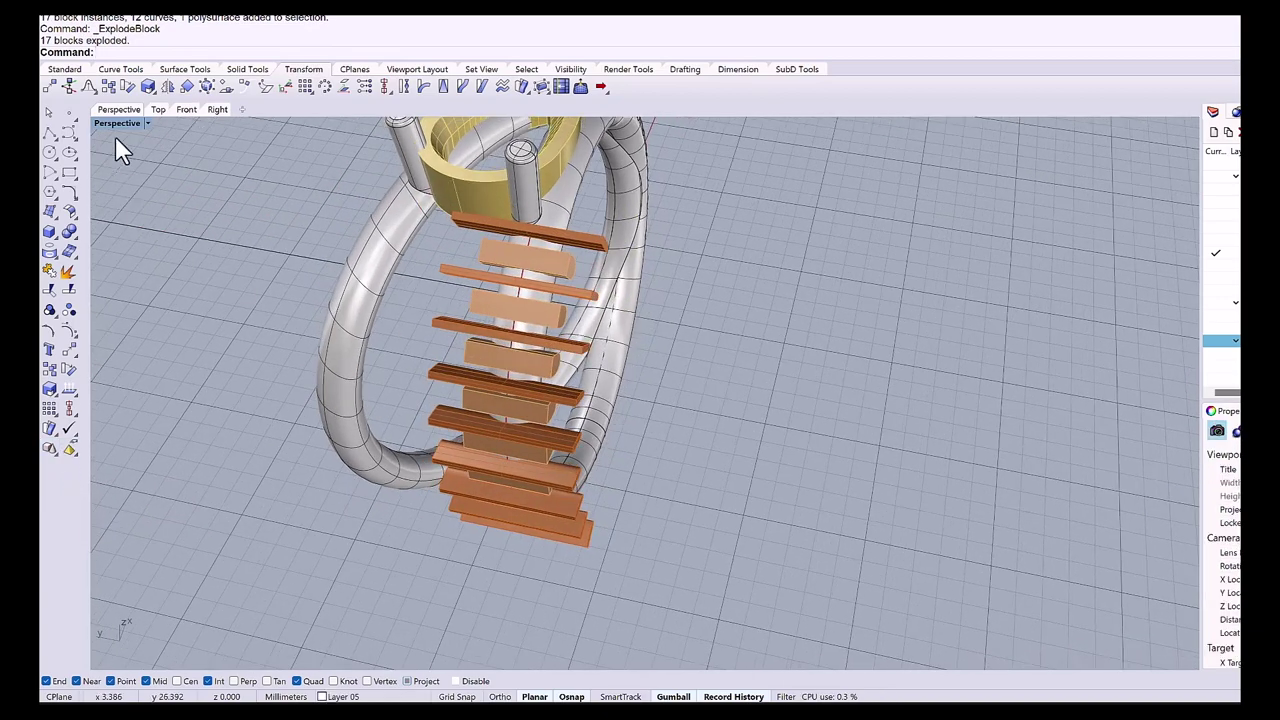
Start a Boolean Difference with the ring shank as the body to cut.
click(246, 69)
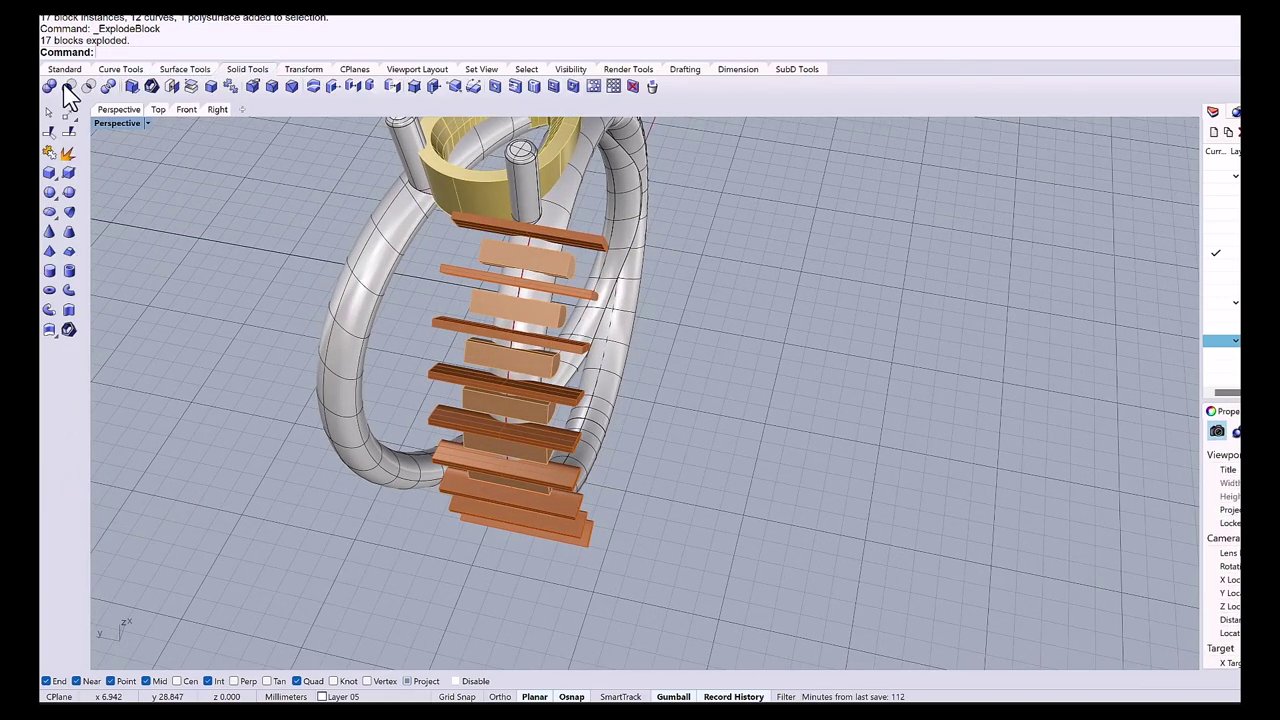
click(67, 87)
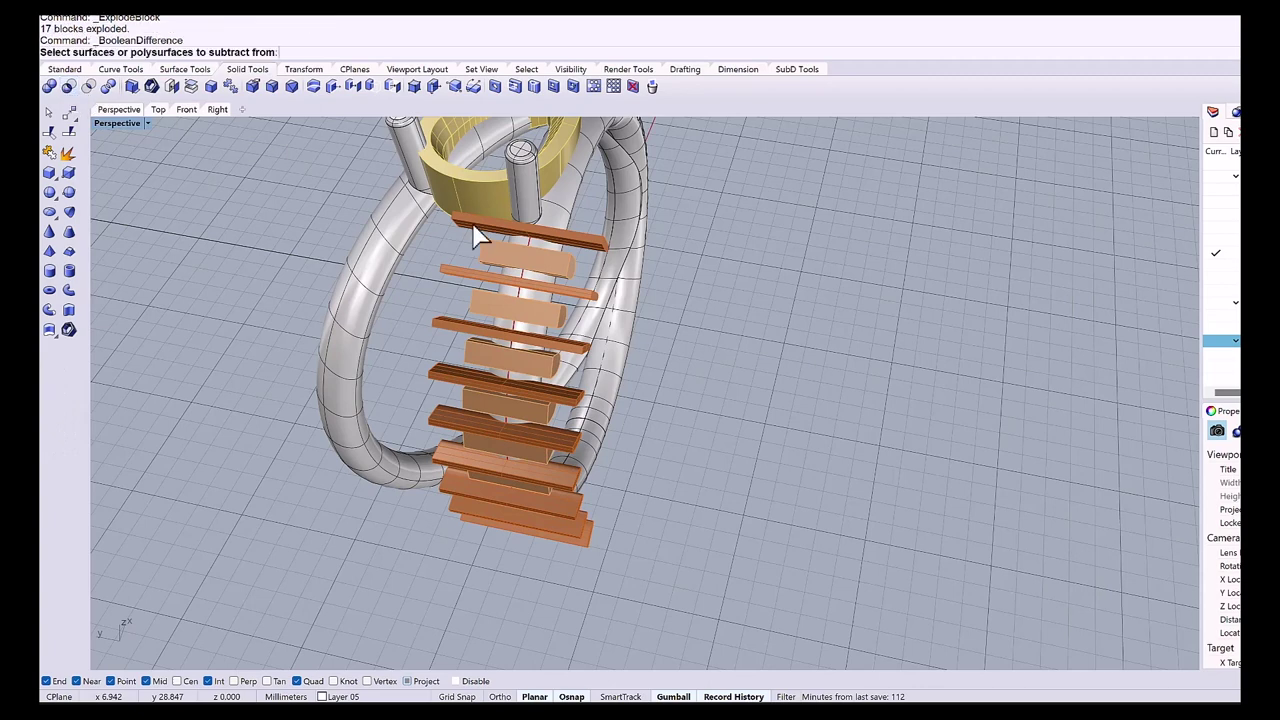
click(545, 232)
click(590, 250)
key(Return)
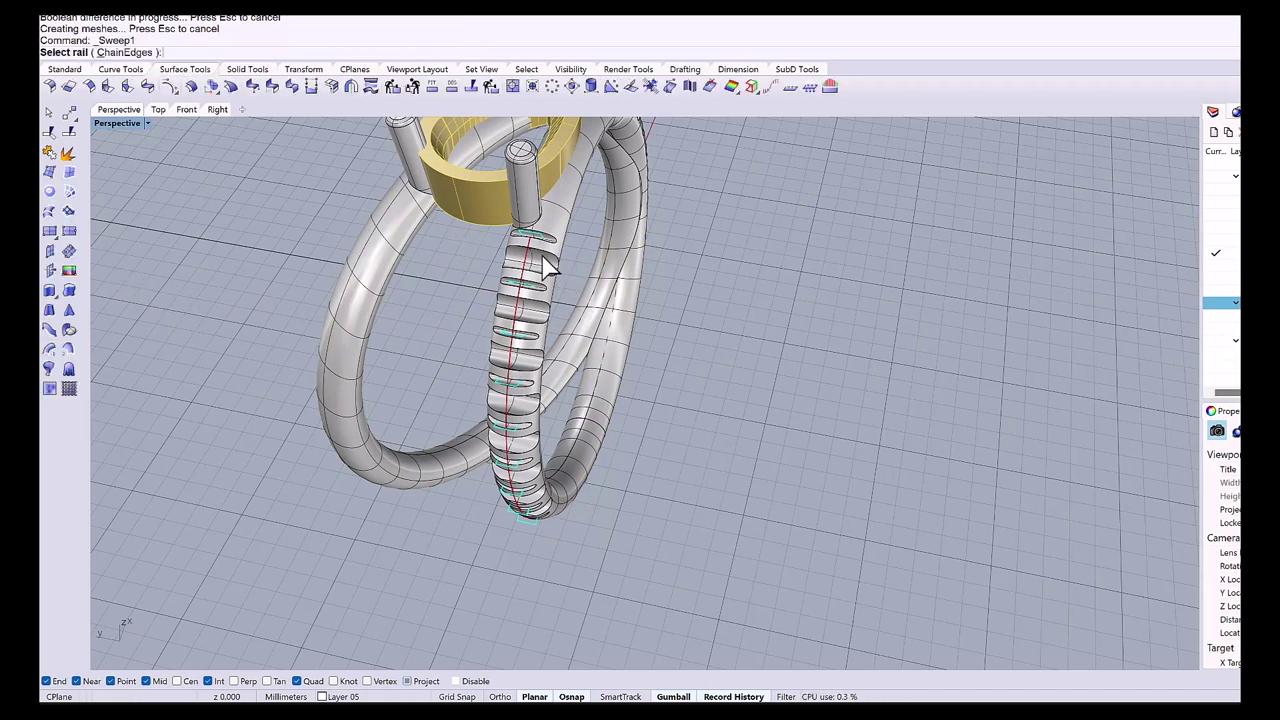
Sweep a strip along the rail curve through the picked cross-section shapes.
click(523, 266)
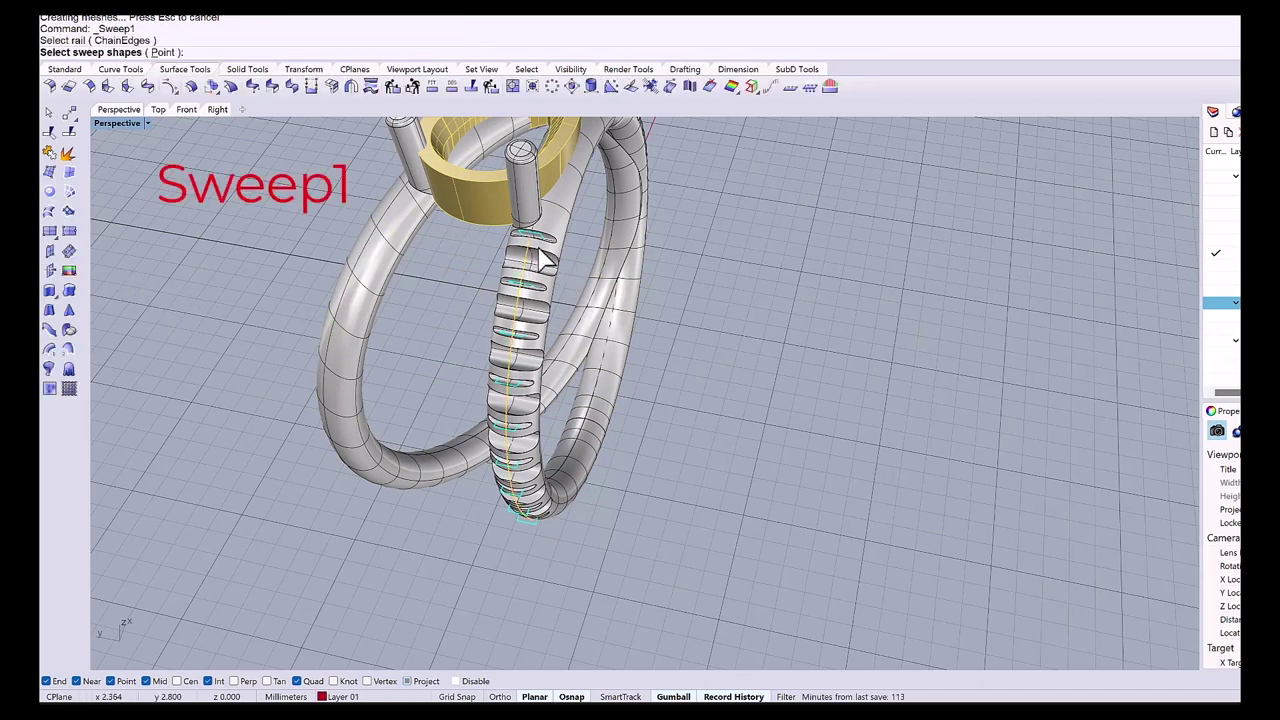
click(540, 248)
click(543, 471)
key(Down)
key(Down)
key(Down)
scroll(540, 475, up, 3)
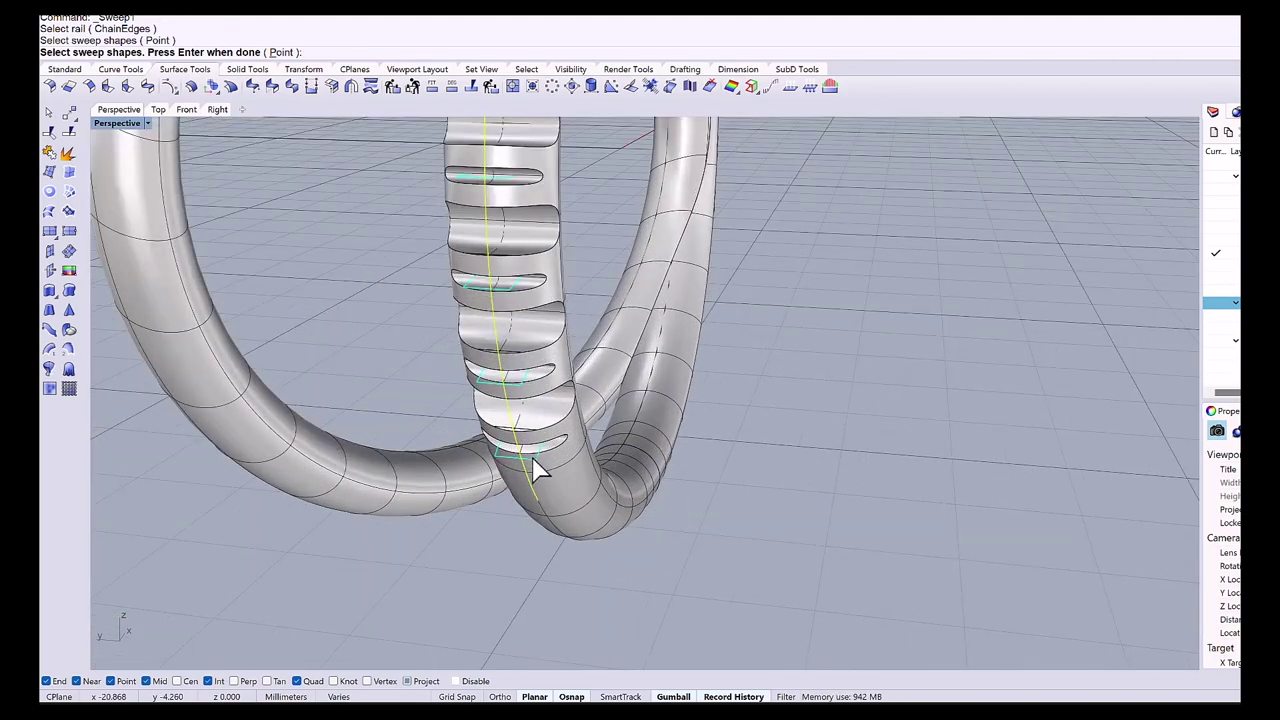
click(537, 472)
key(Return)
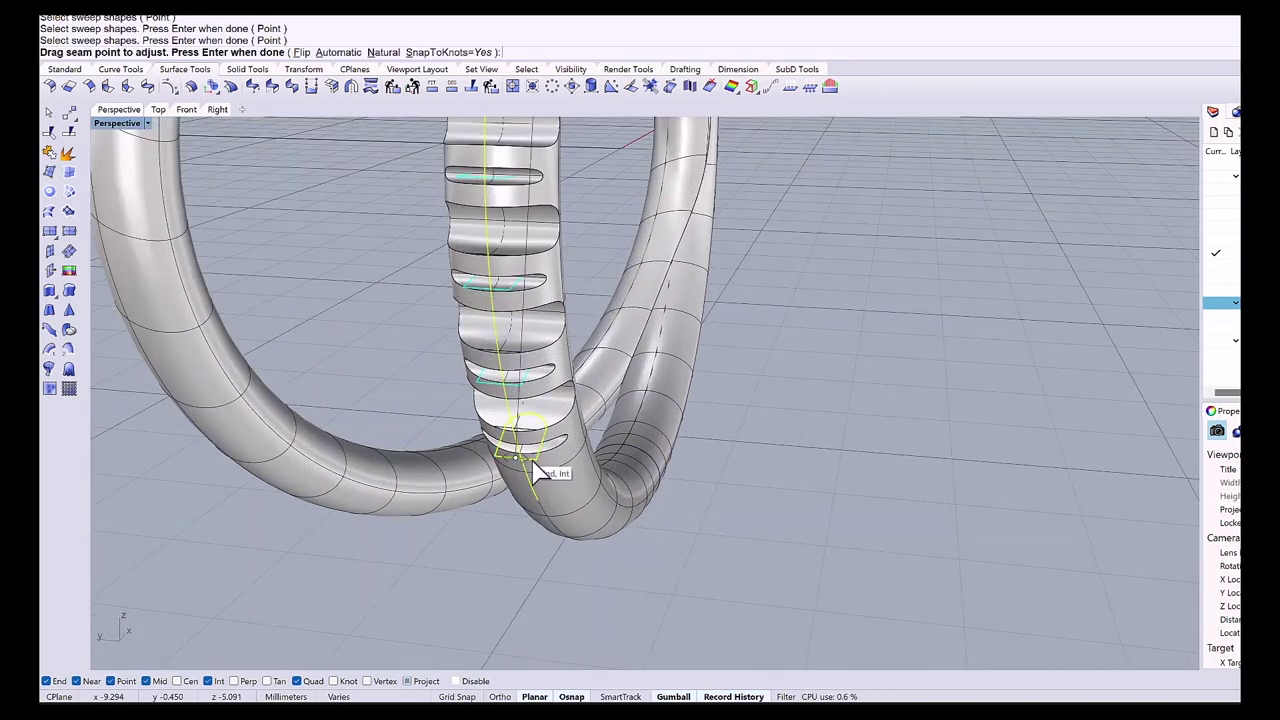
key(Return)
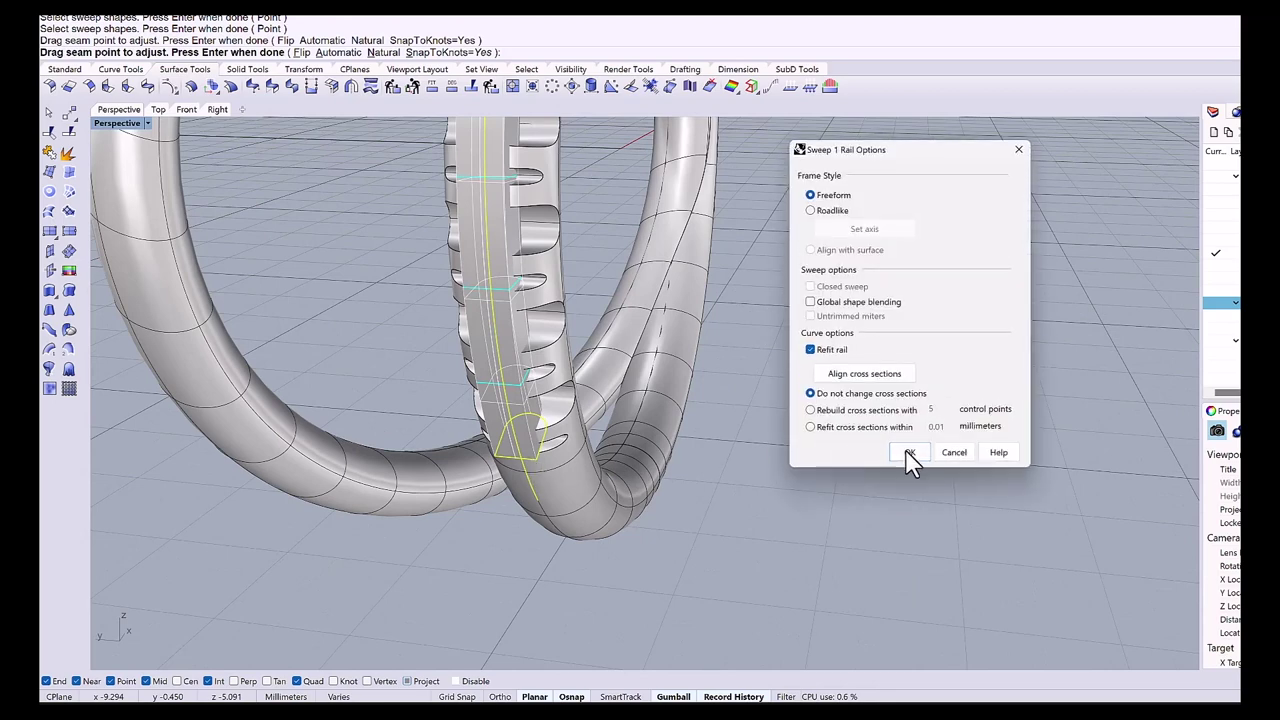
click(909, 452)
Cap the open ends of the new swept surface.
click(509, 382)
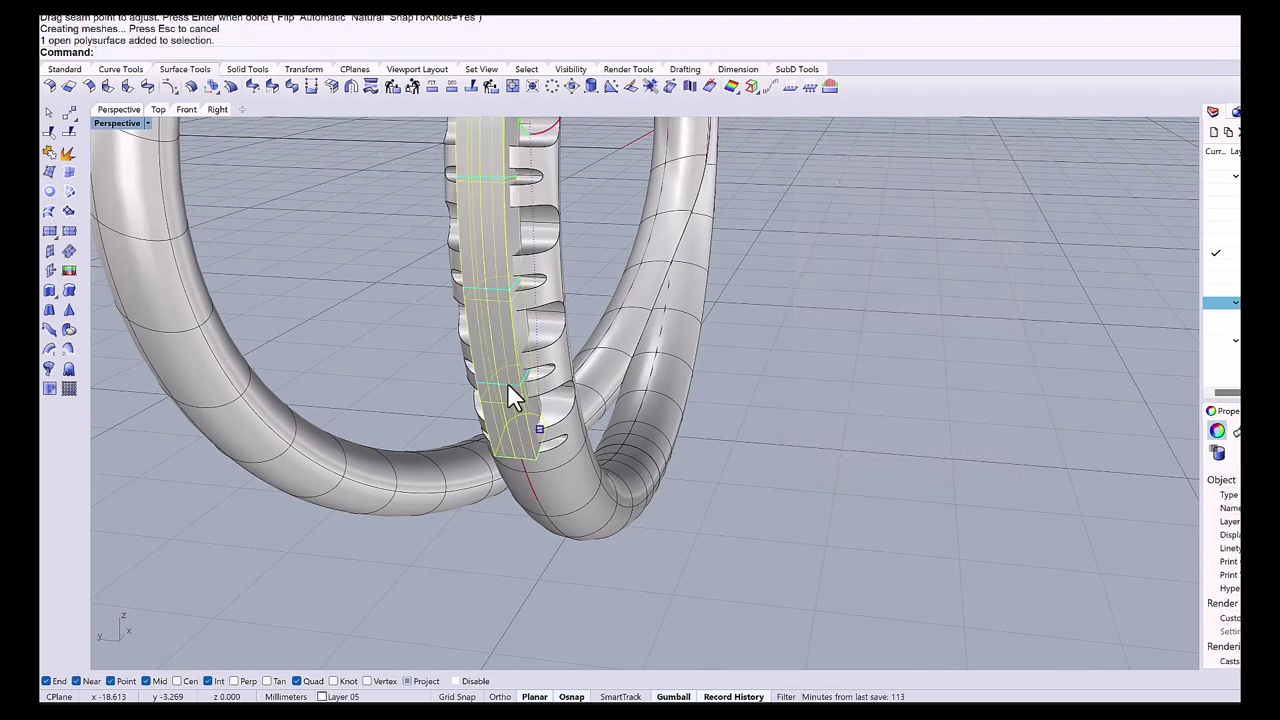
text(Cap)
key(Return)
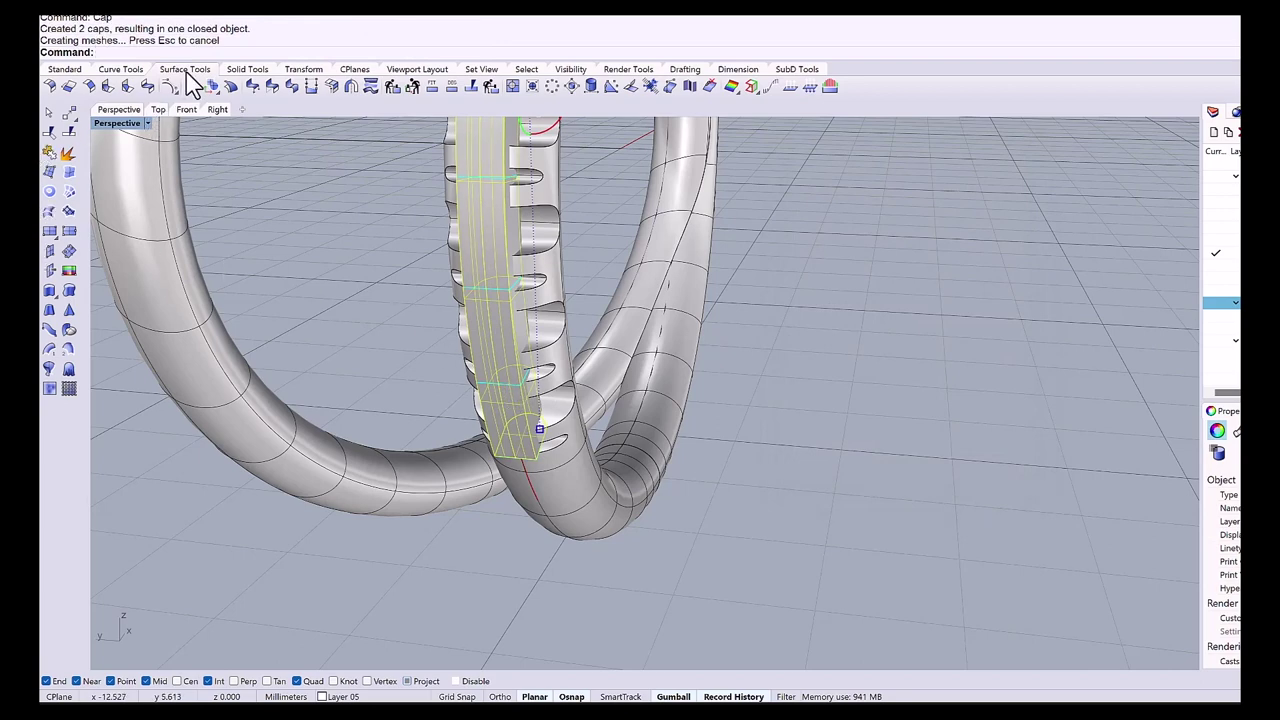
key(Escape)
Subtract the notch cutters from the ring band and delete the leftover cutters.
click(246, 70)
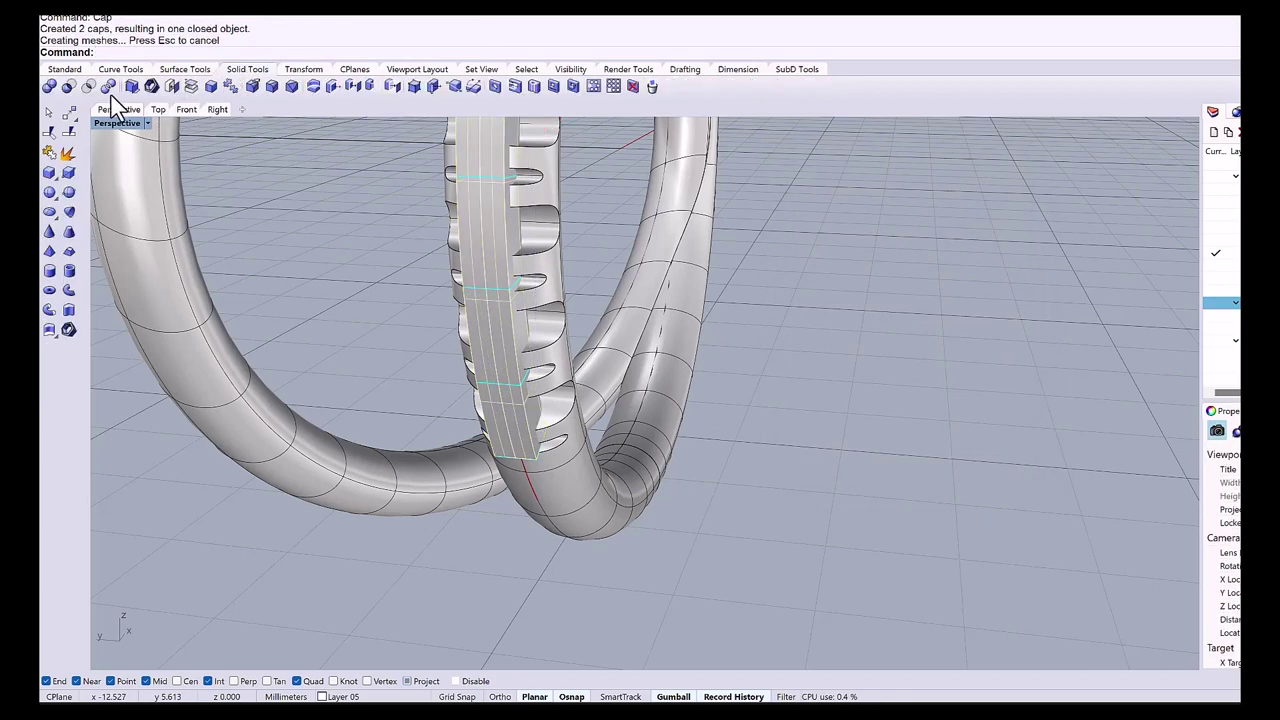
click(230, 86)
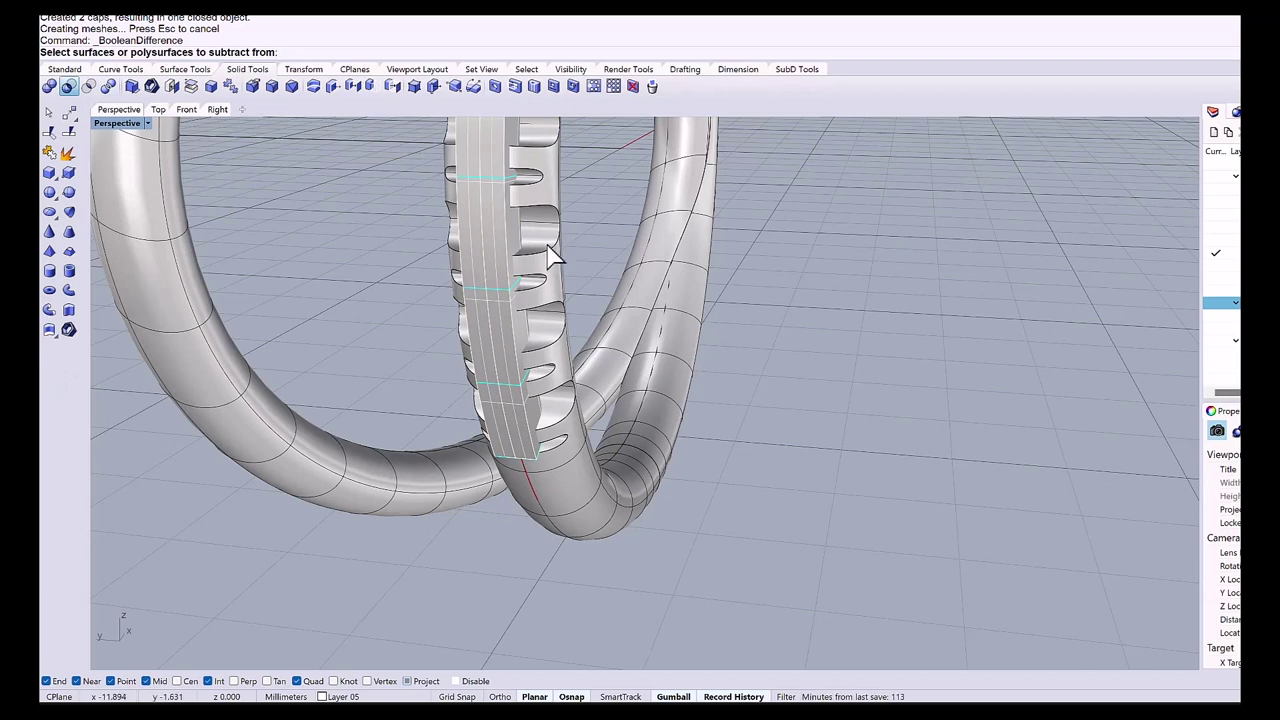
click(551, 251)
key(Return)
click(500, 245)
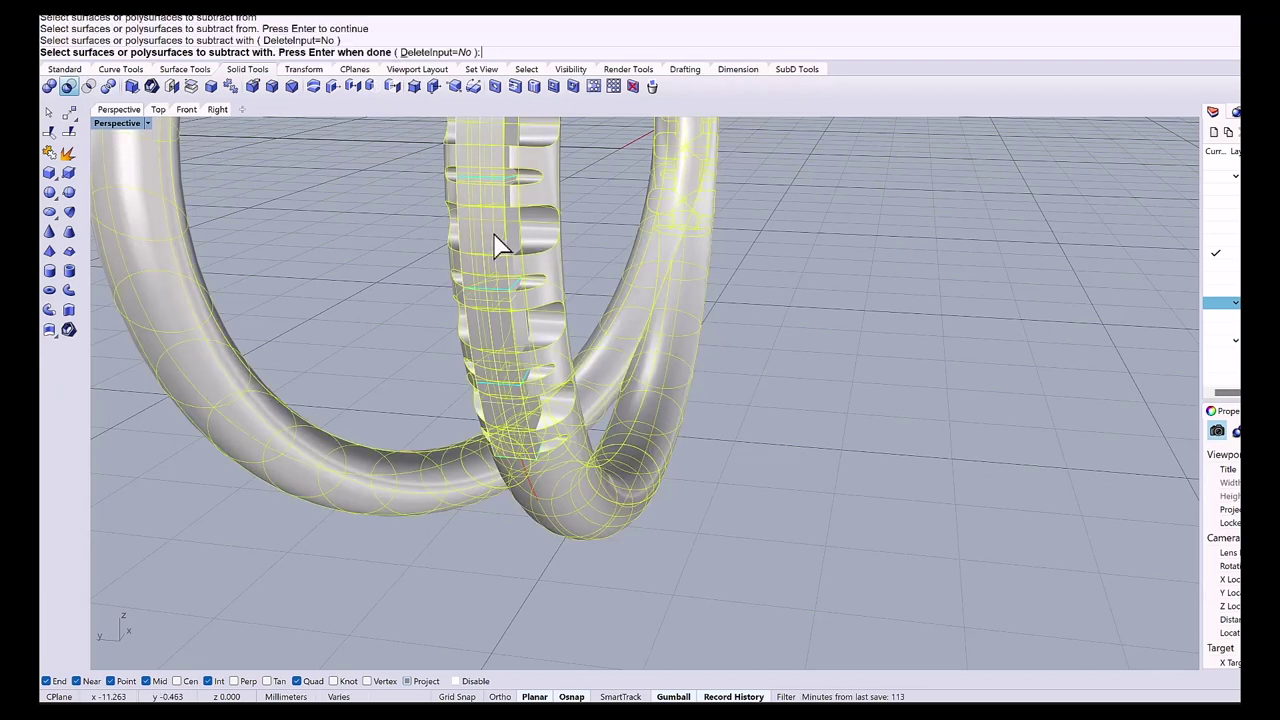
key(Return)
key(Delete)
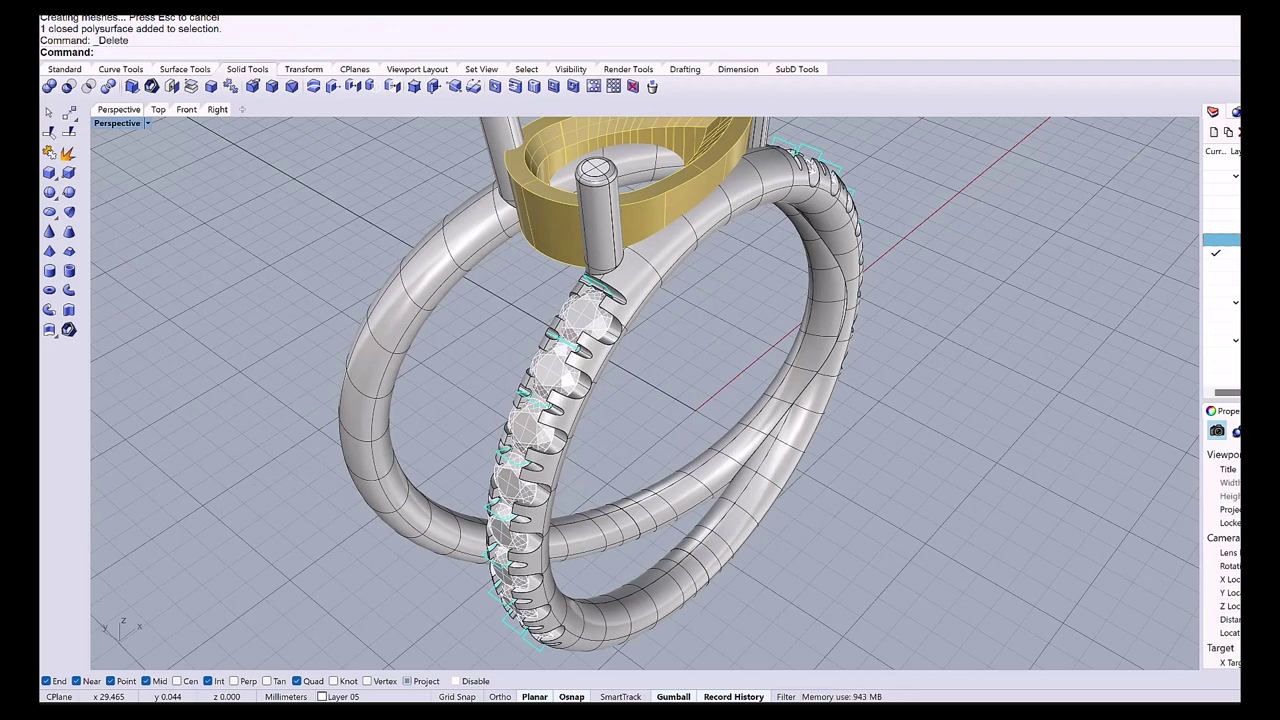
key(Escape)
right_drag(756, 348, 654, 320)
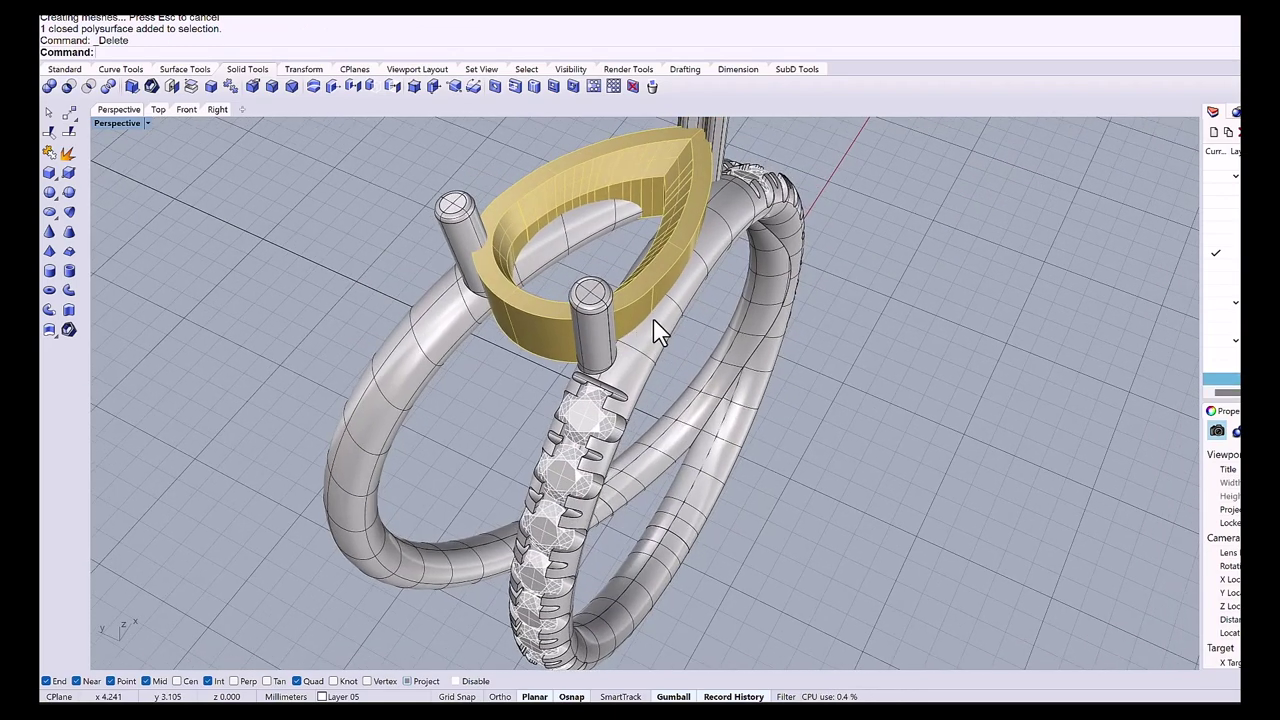
Boolean-union the band, front prong, pear setting, back prong and back post.
click(49, 86)
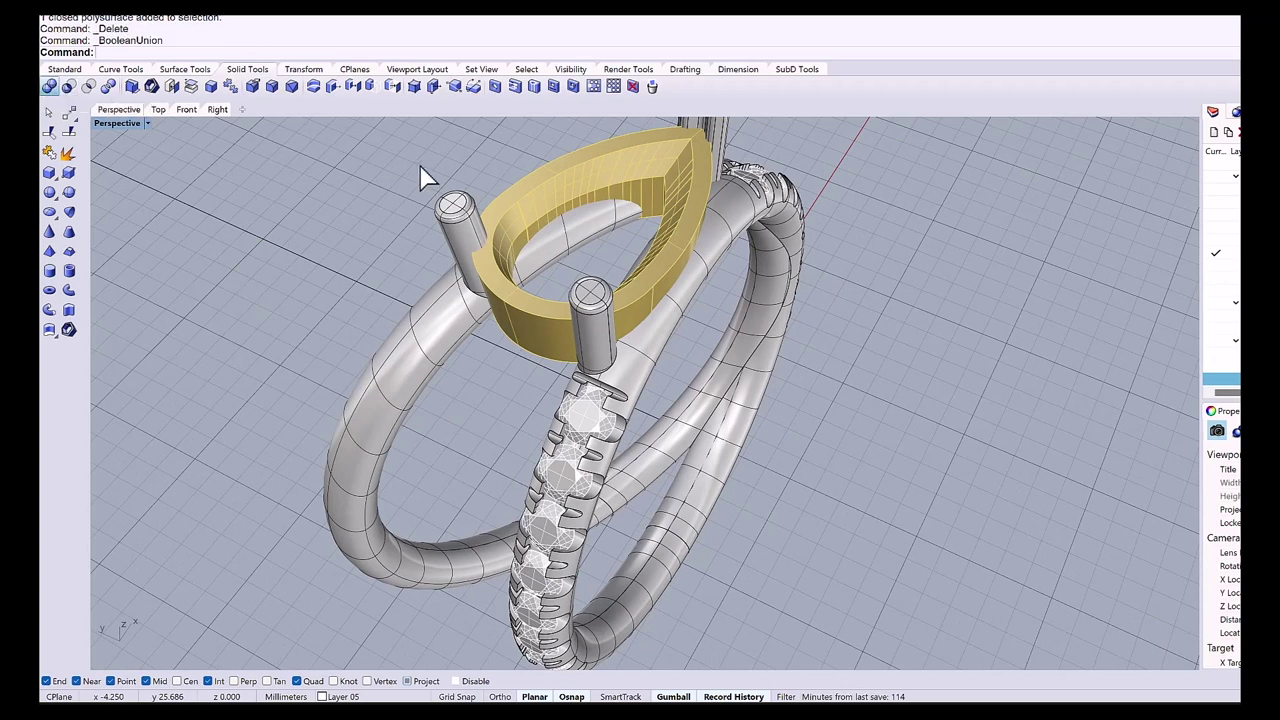
click(606, 388)
click(605, 350)
click(529, 320)
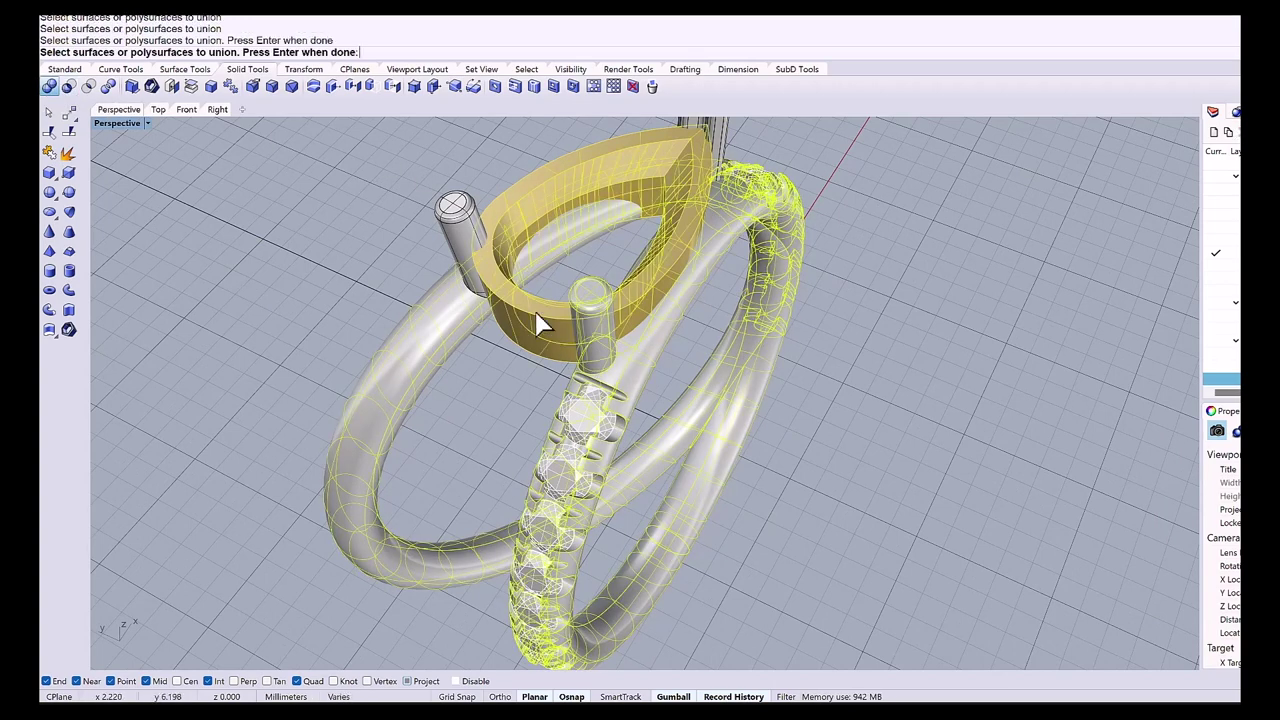
click(475, 265)
click(721, 146)
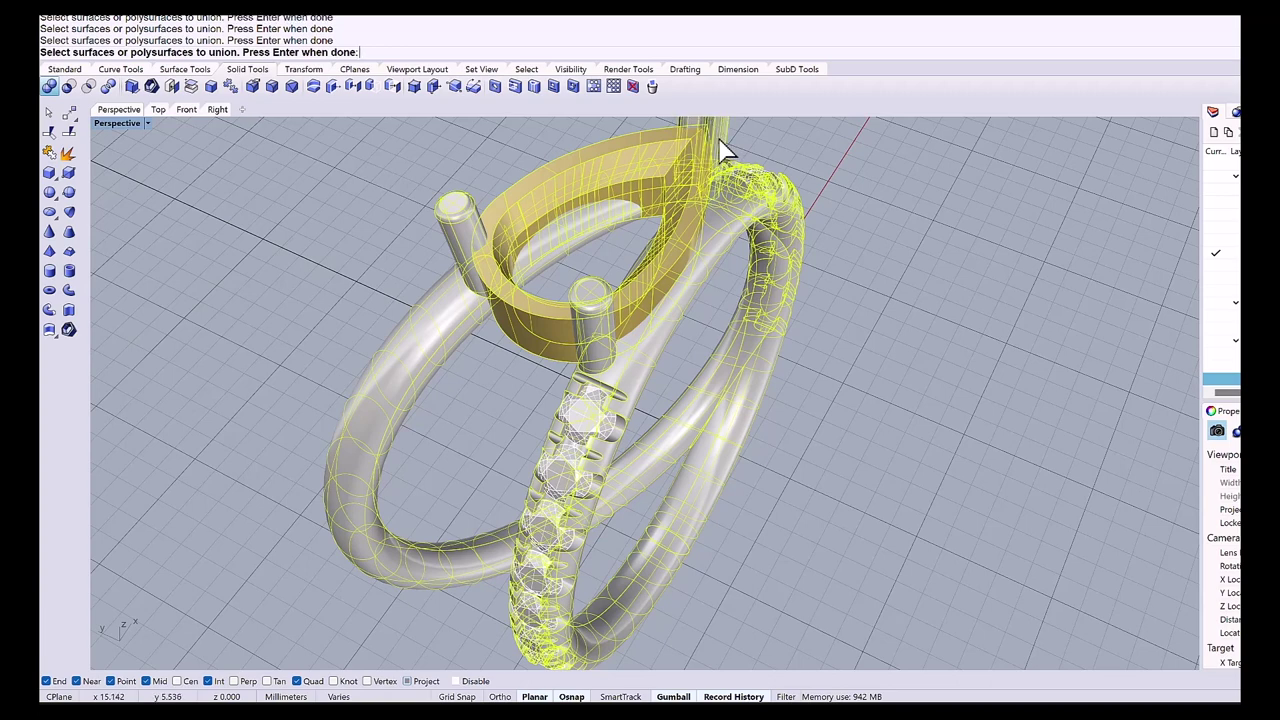
key(Return)
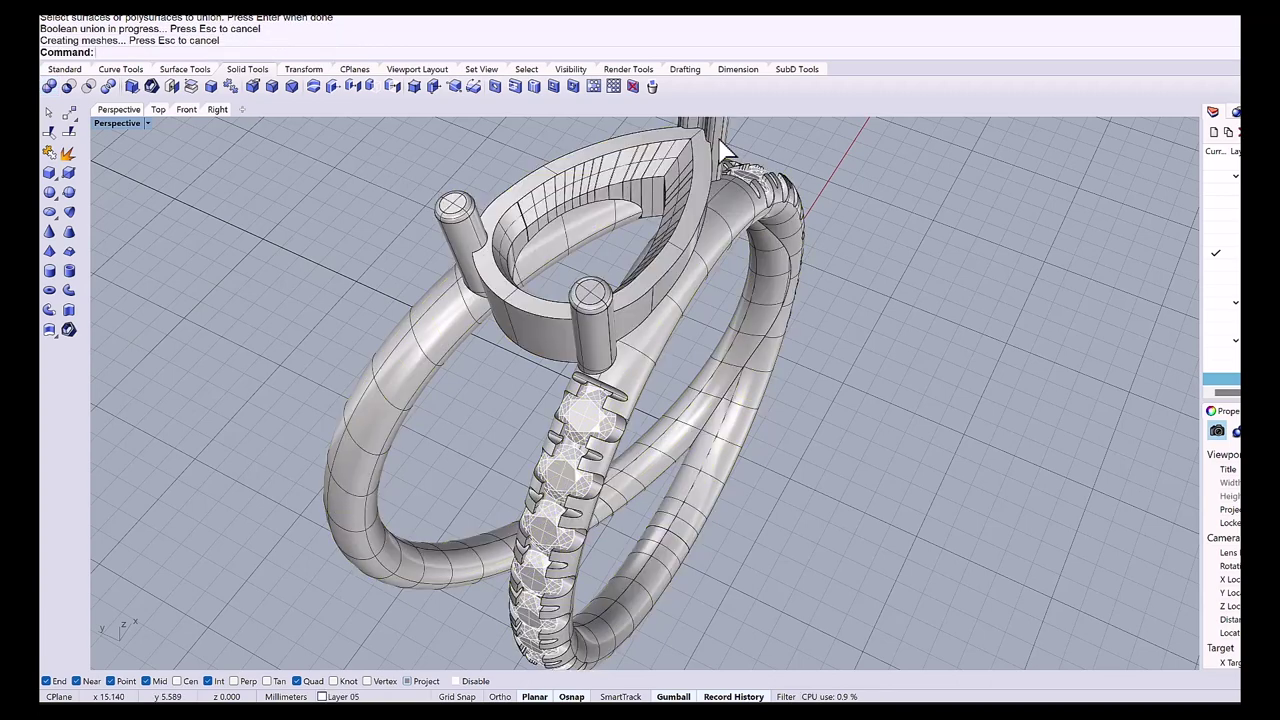
scroll(528, 208, up, 5)
Duplicate the bezel's three inner rim edges and join them into one closed pear loop.
right_drag(658, 262, 651, 334)
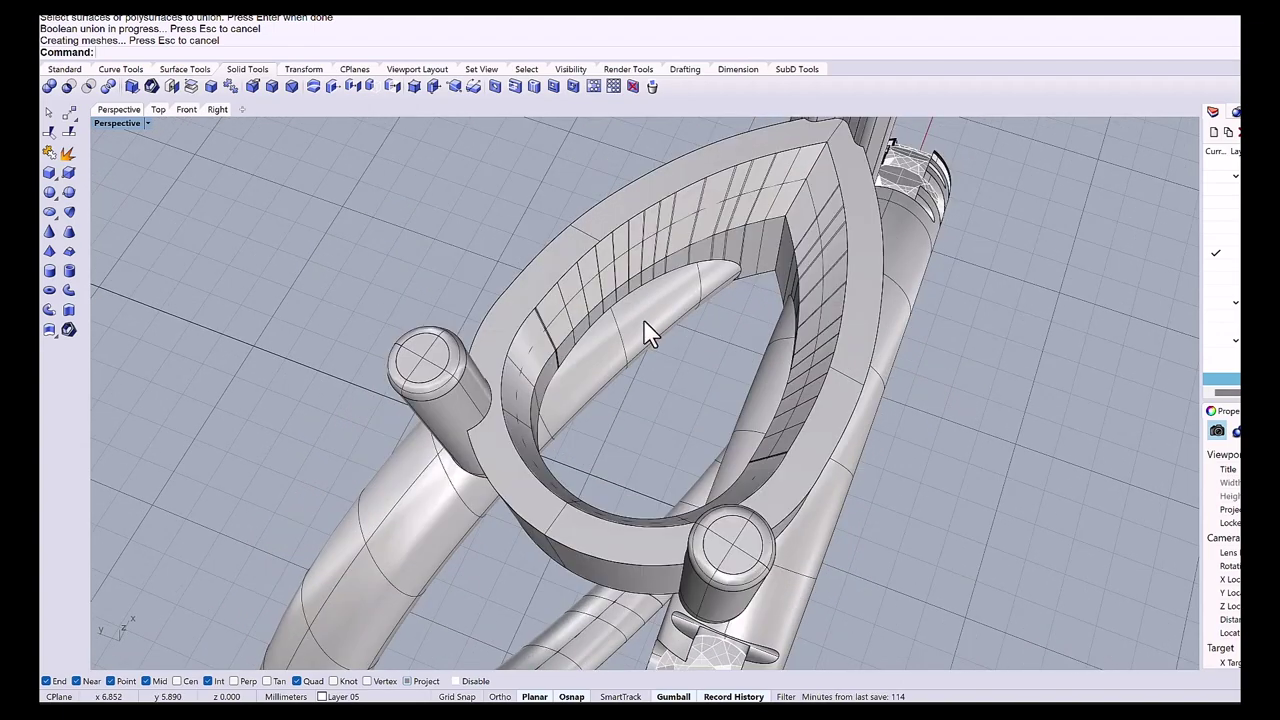
scroll(652, 310, down, 3)
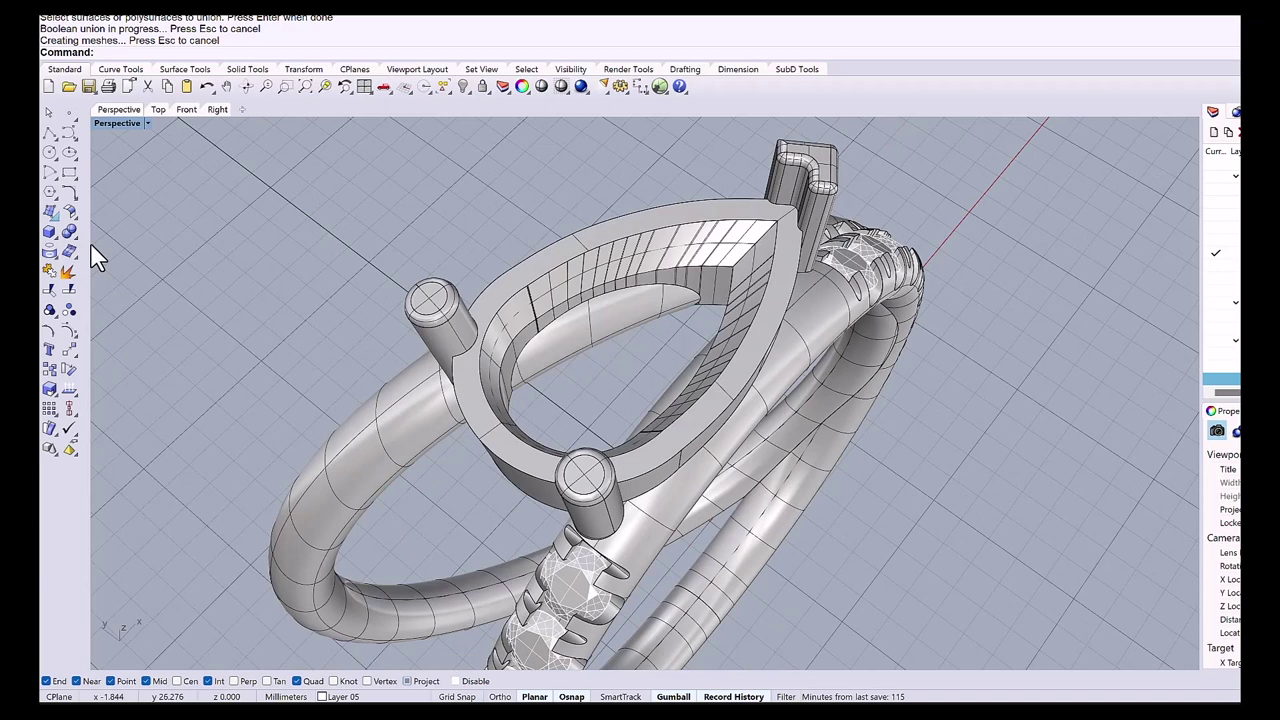
click(68, 251)
click(100, 258)
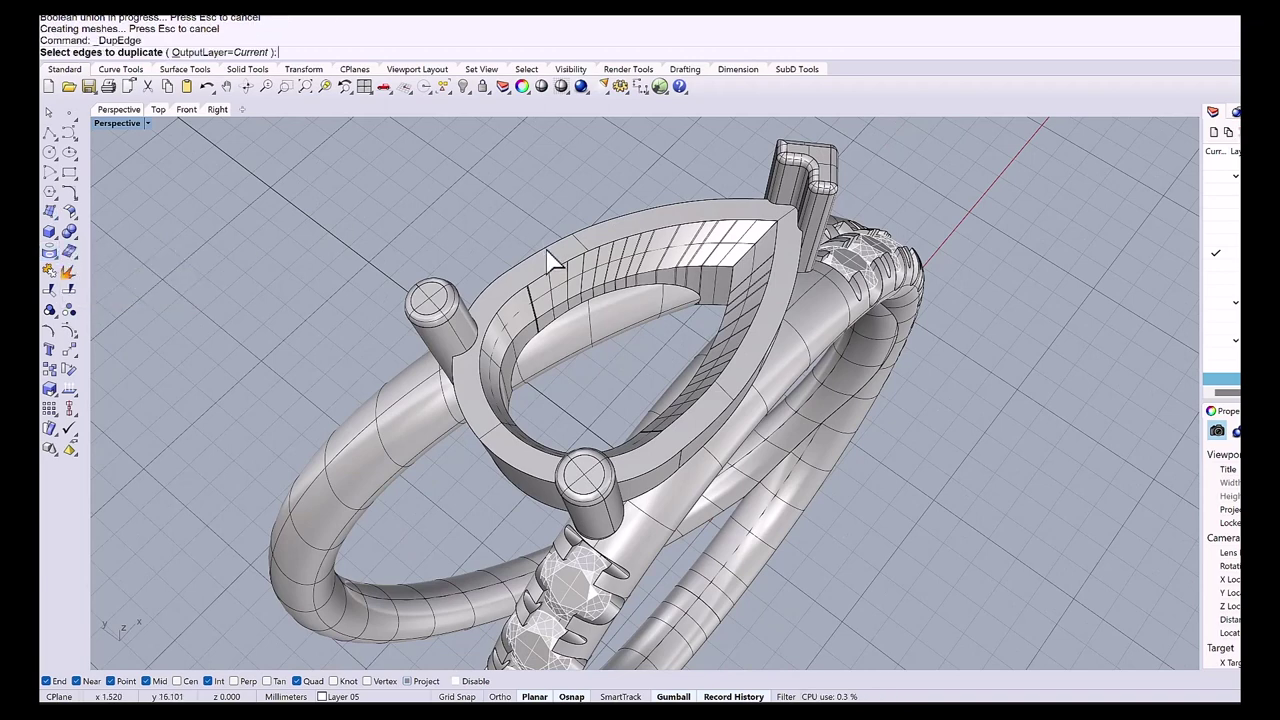
click(563, 317)
click(536, 337)
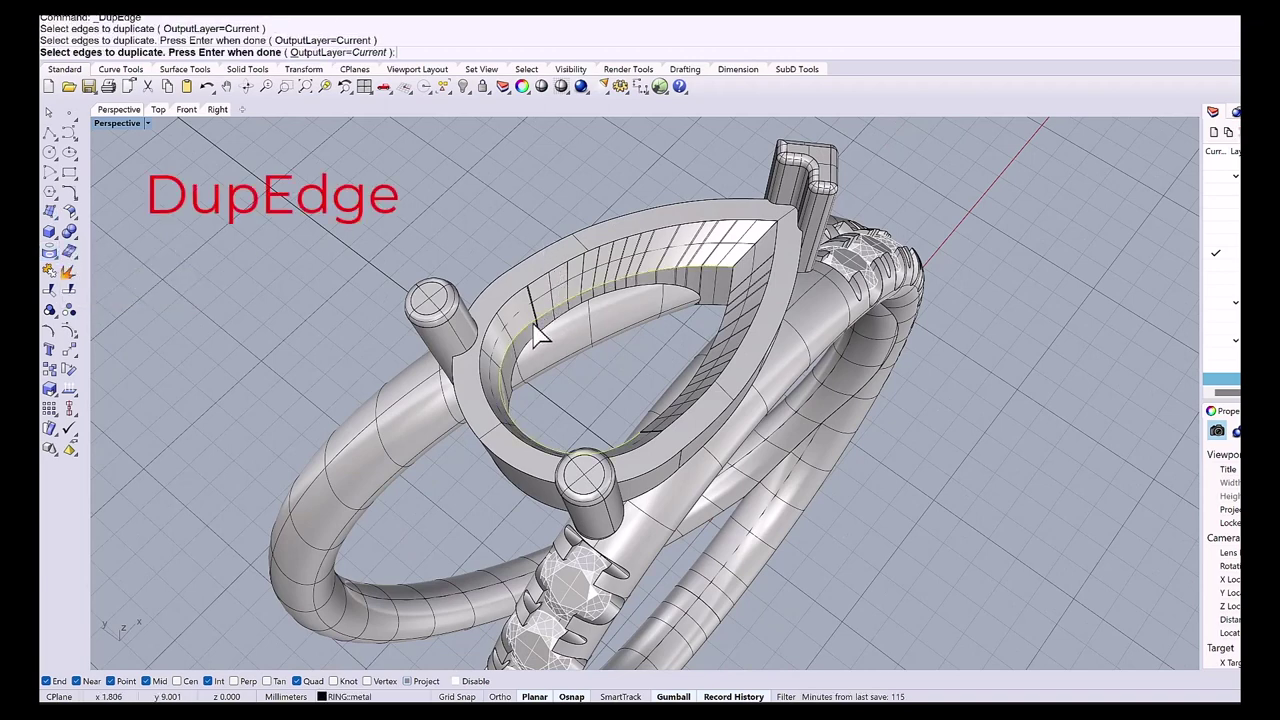
click(735, 290)
key(Return)
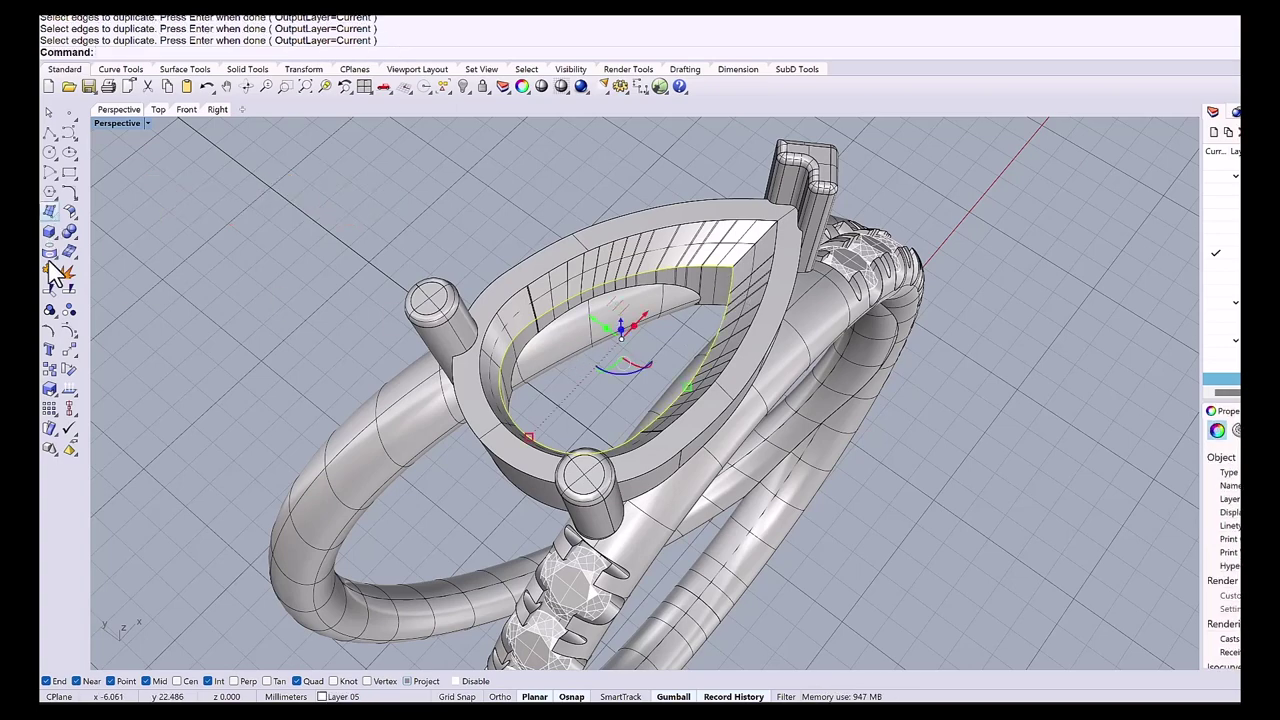
click(50, 271)
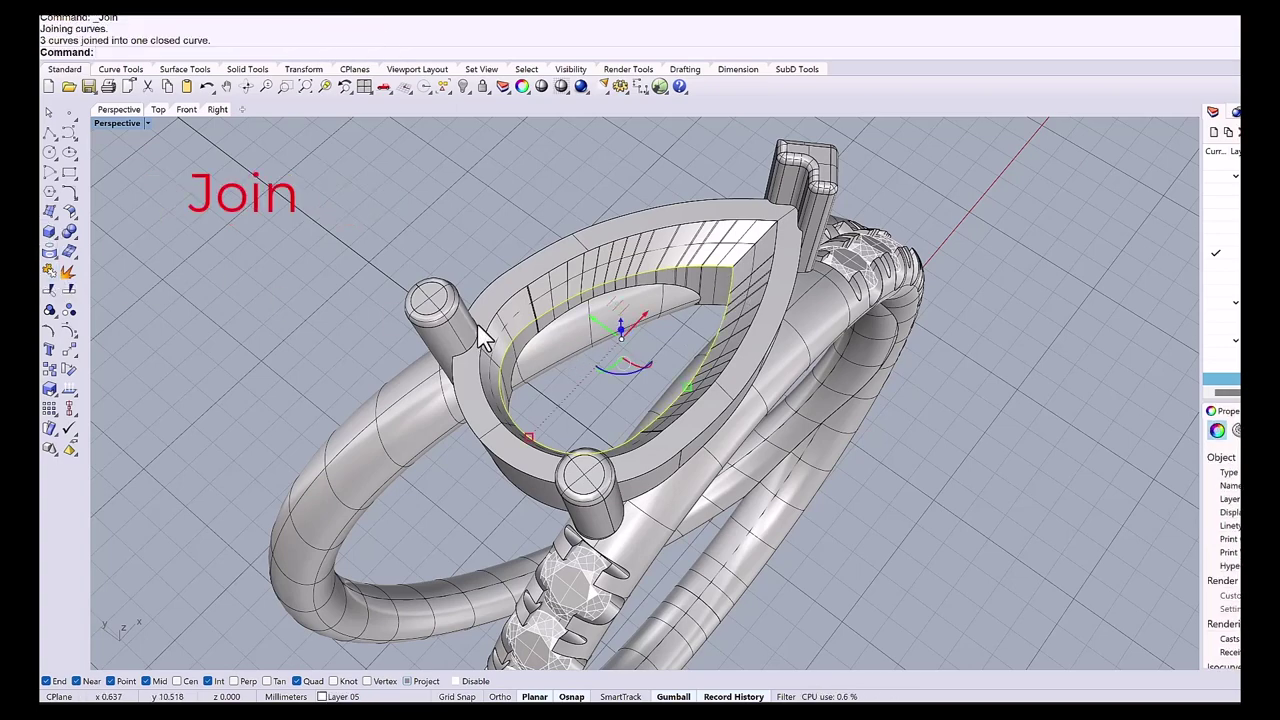
Lower the pear rim curve onto the shank and raise the cutter wall through the bezel.
scroll(570, 290, down, 5)
right_drag(570, 290, 575, 252)
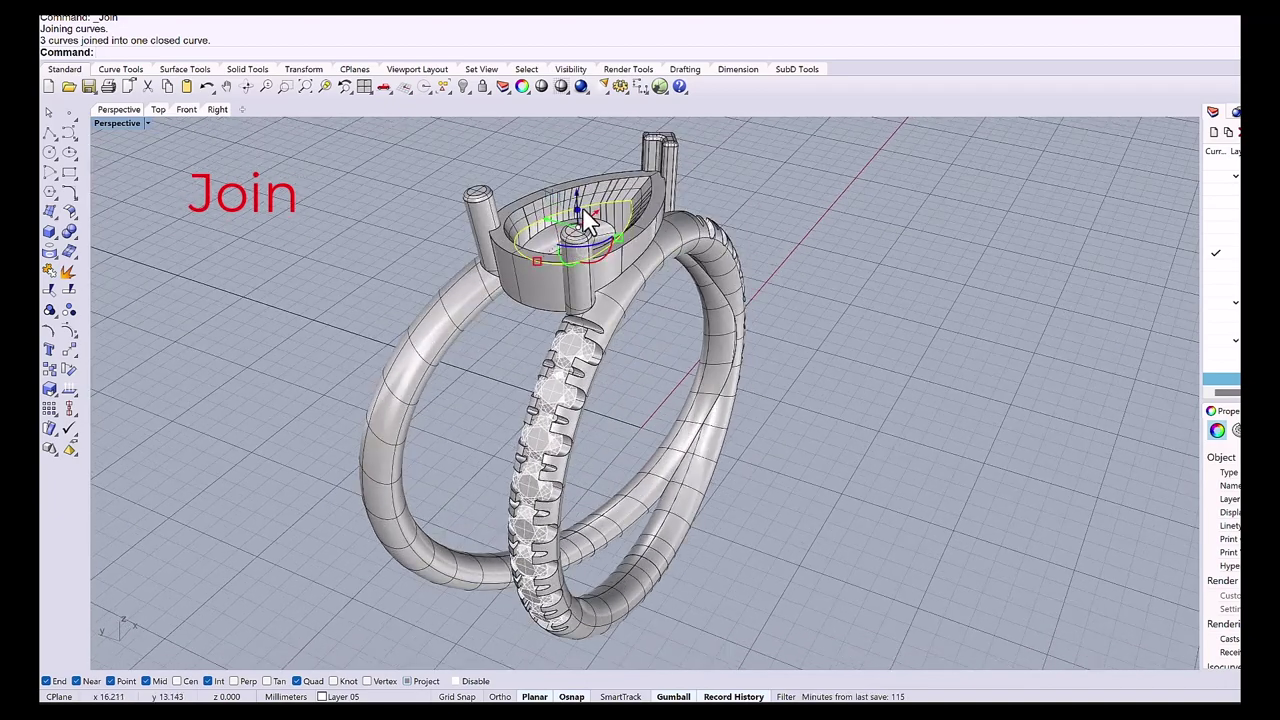
drag(580, 222, 586, 342)
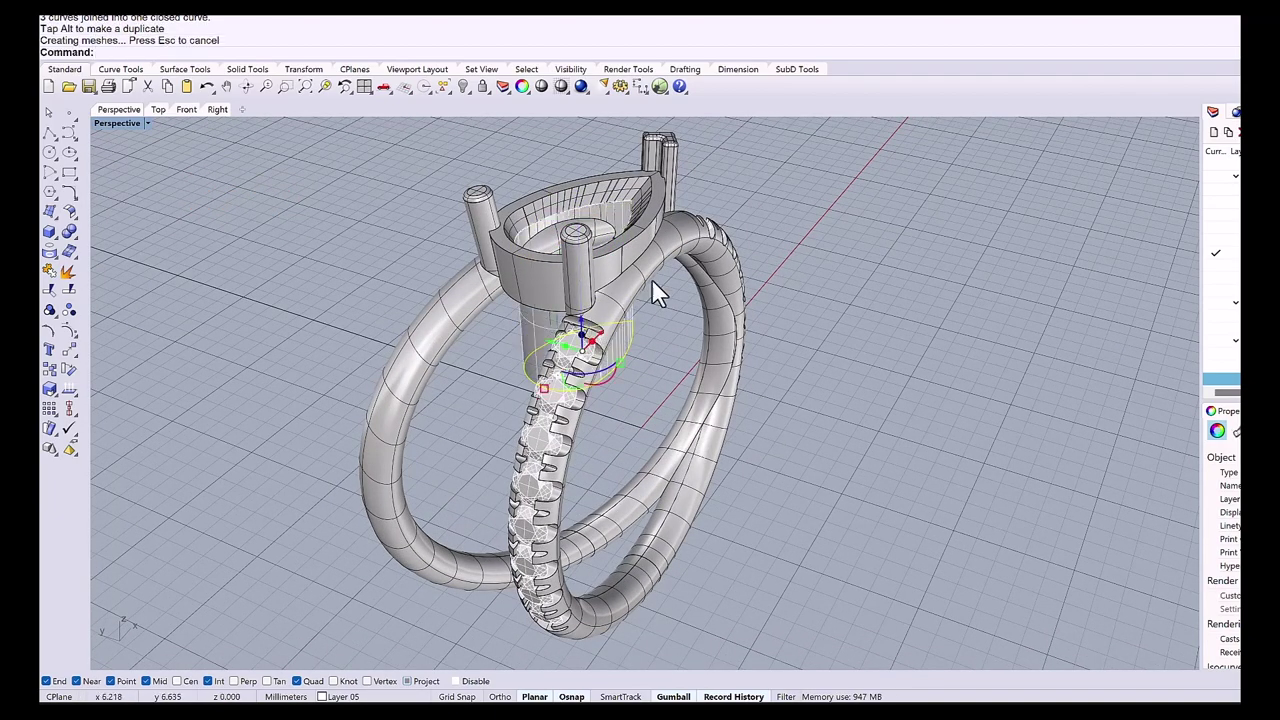
key(Escape)
scroll(539, 325, up, 3)
click(539, 325)
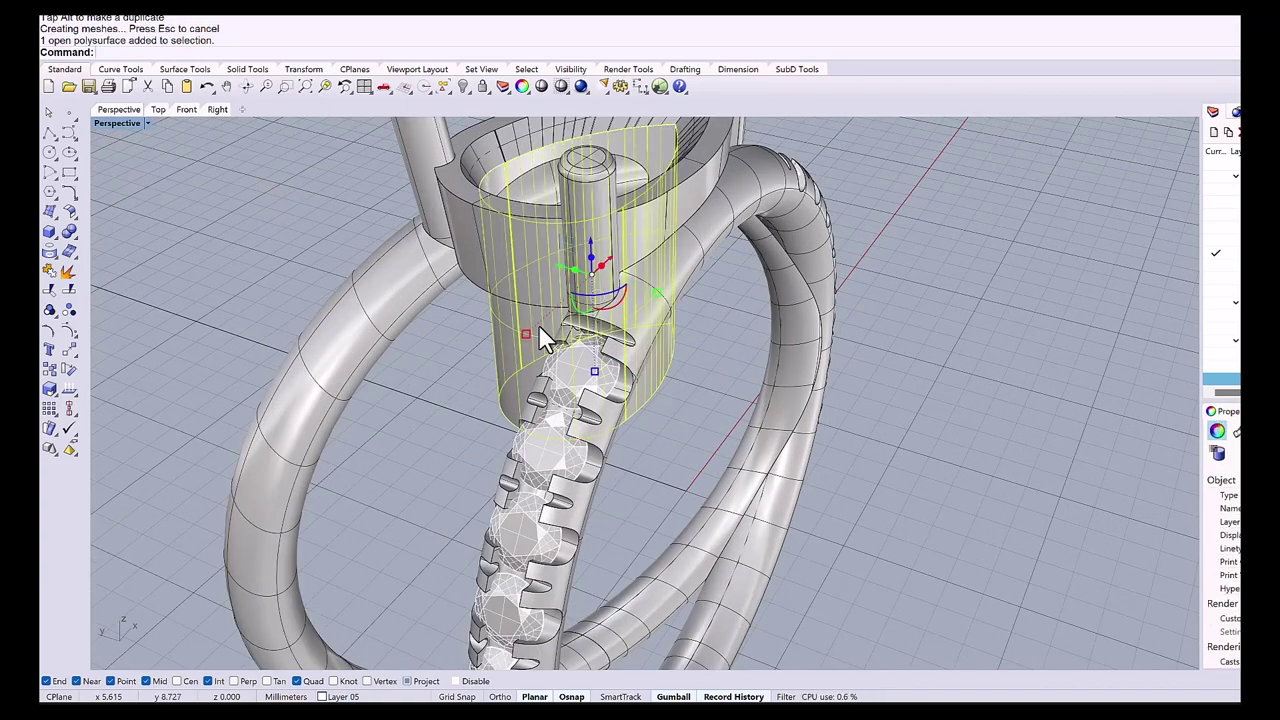
scroll(539, 325, down, 3)
drag(572, 266, 586, 252)
key(Escape)
scroll(575, 270, up, 5)
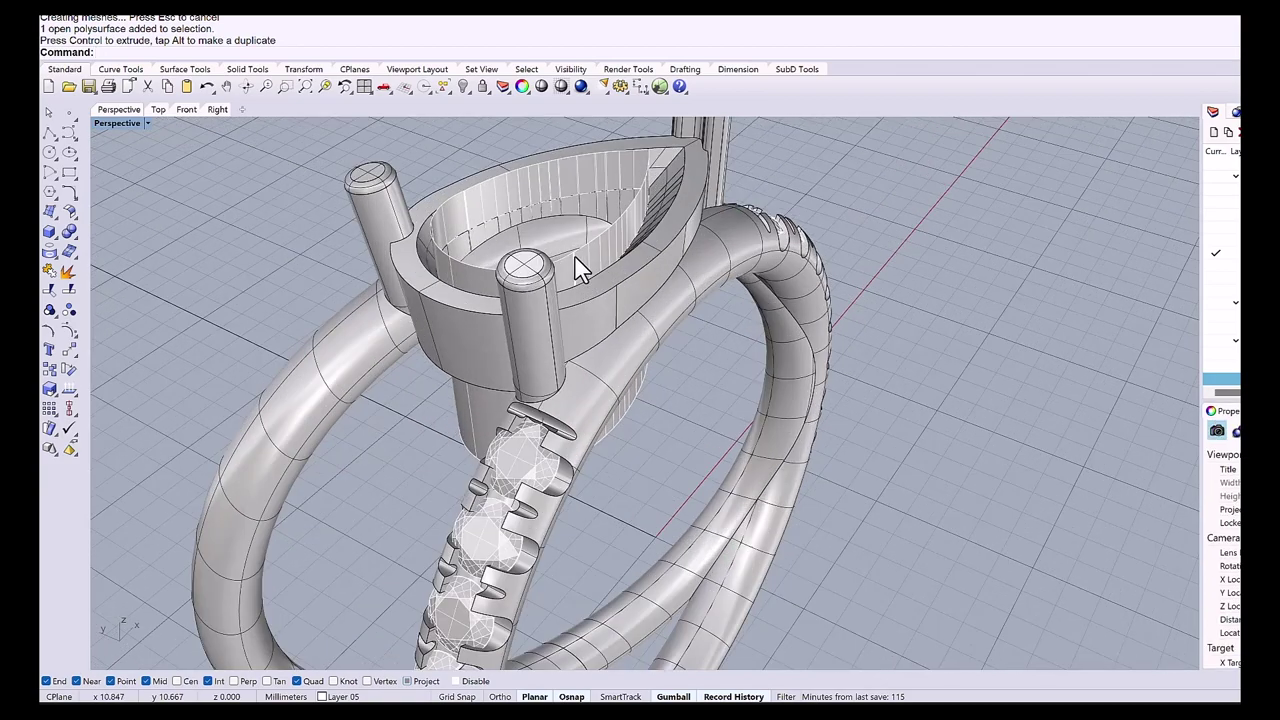
Flip the pear cutter wall's normal direction with Dir.
click(71, 390)
click(470, 225)
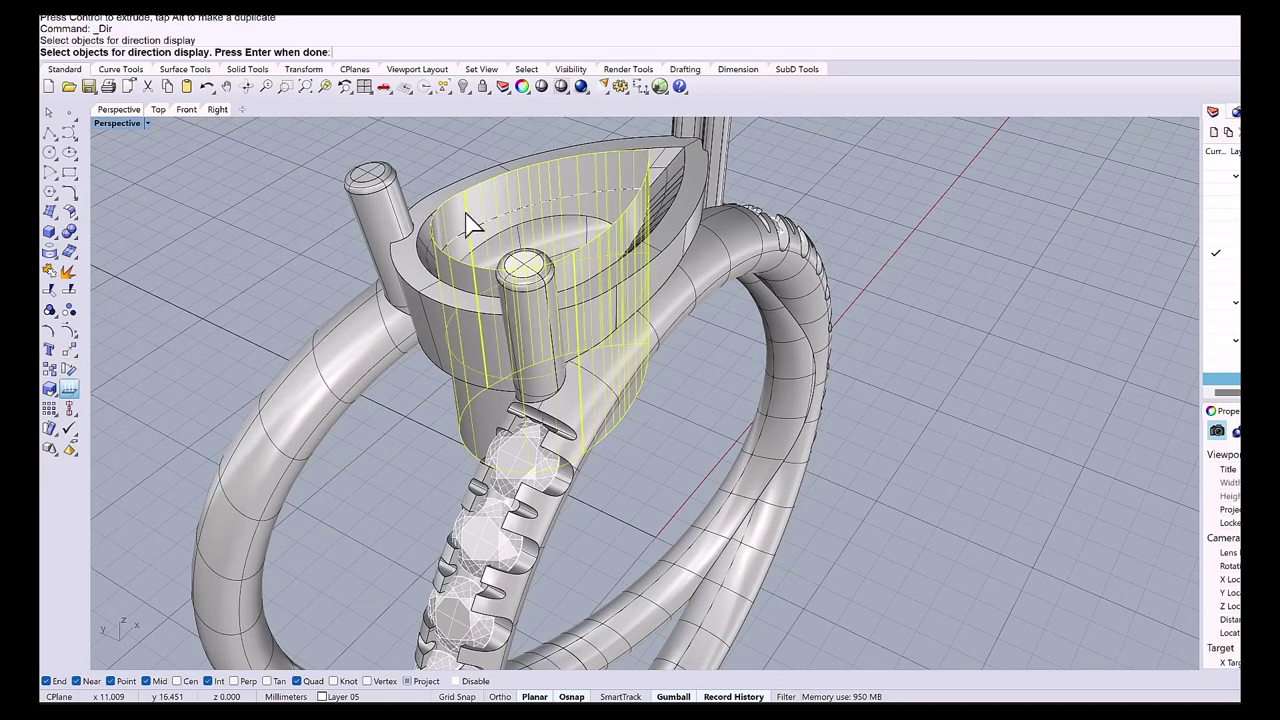
key(Return)
right_drag(470, 225, 475, 270)
click(478, 273)
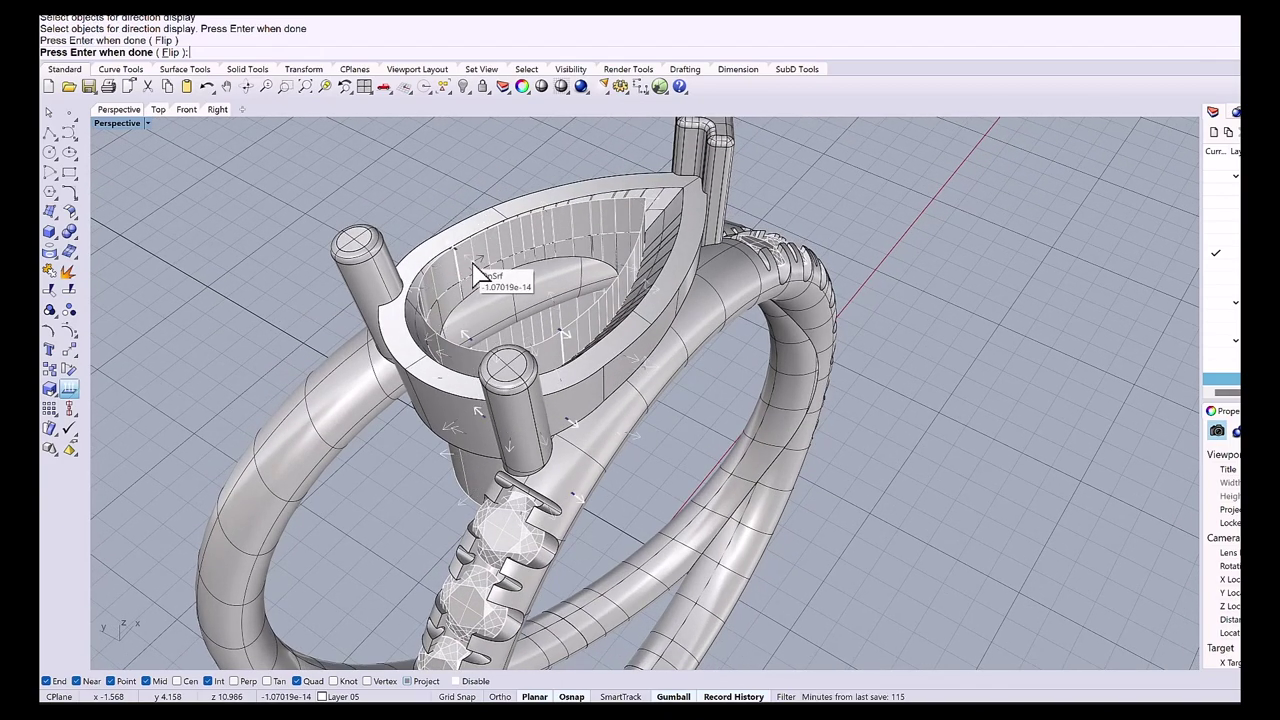
key(Return)
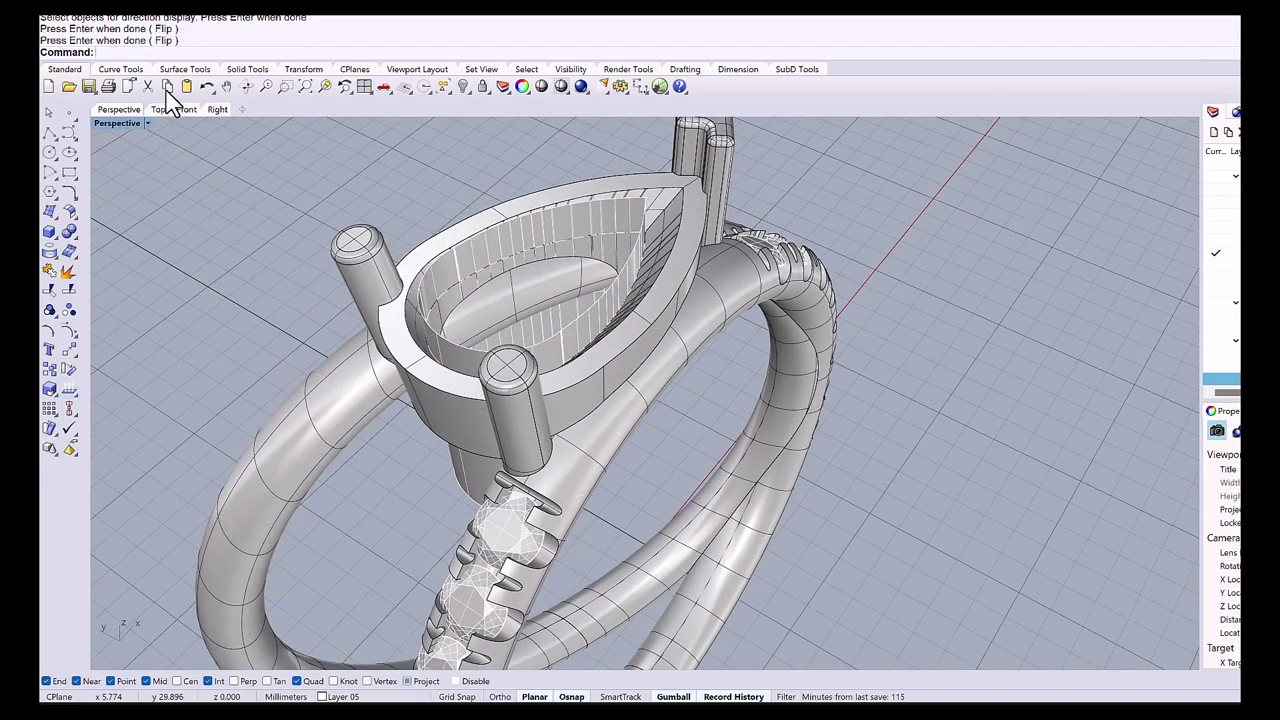
Subtract the pear cutter wall from the ring and delete the leftover inner surface.
click(245, 70)
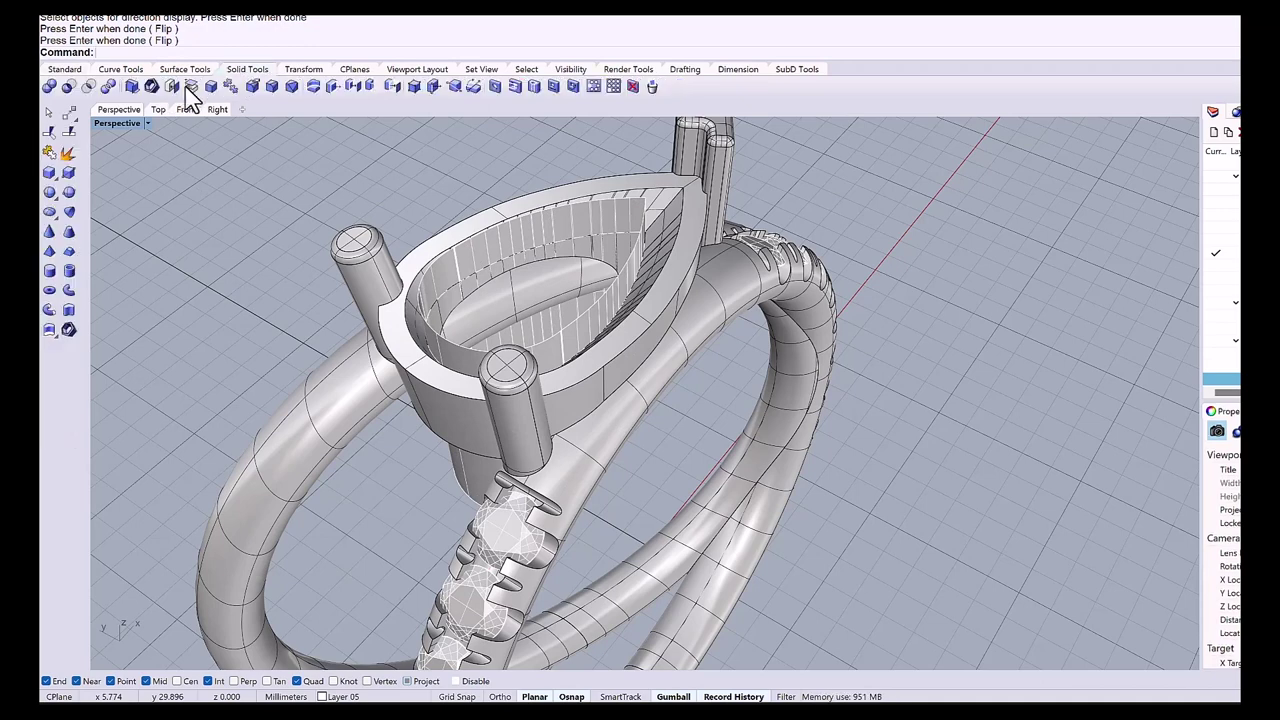
click(69, 87)
click(367, 386)
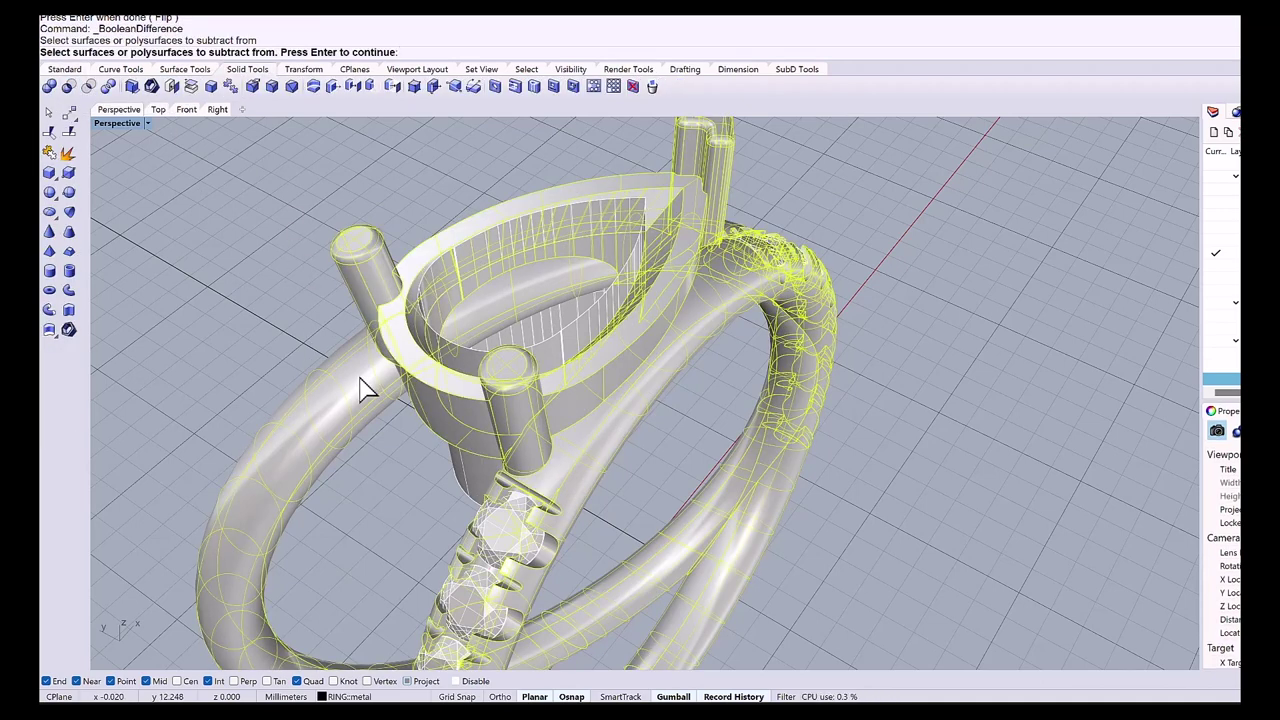
key(Return)
click(479, 272)
key(Return)
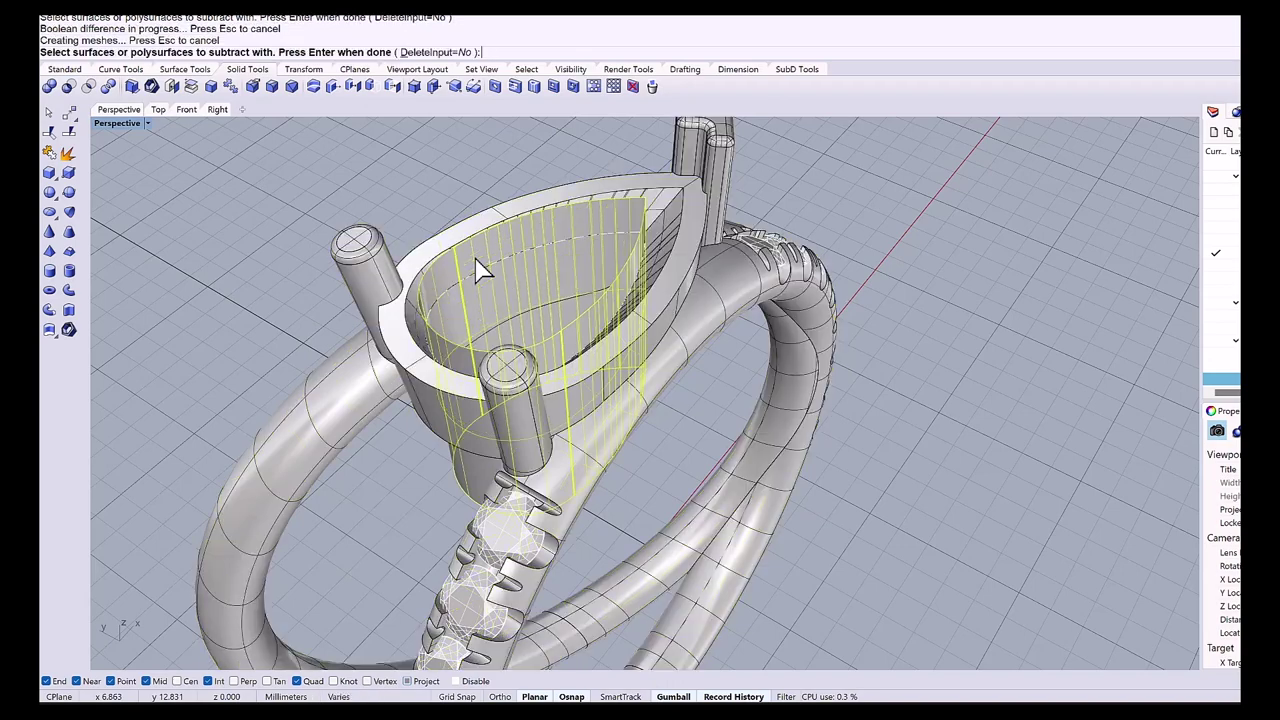
click(625, 340)
key(Delete)
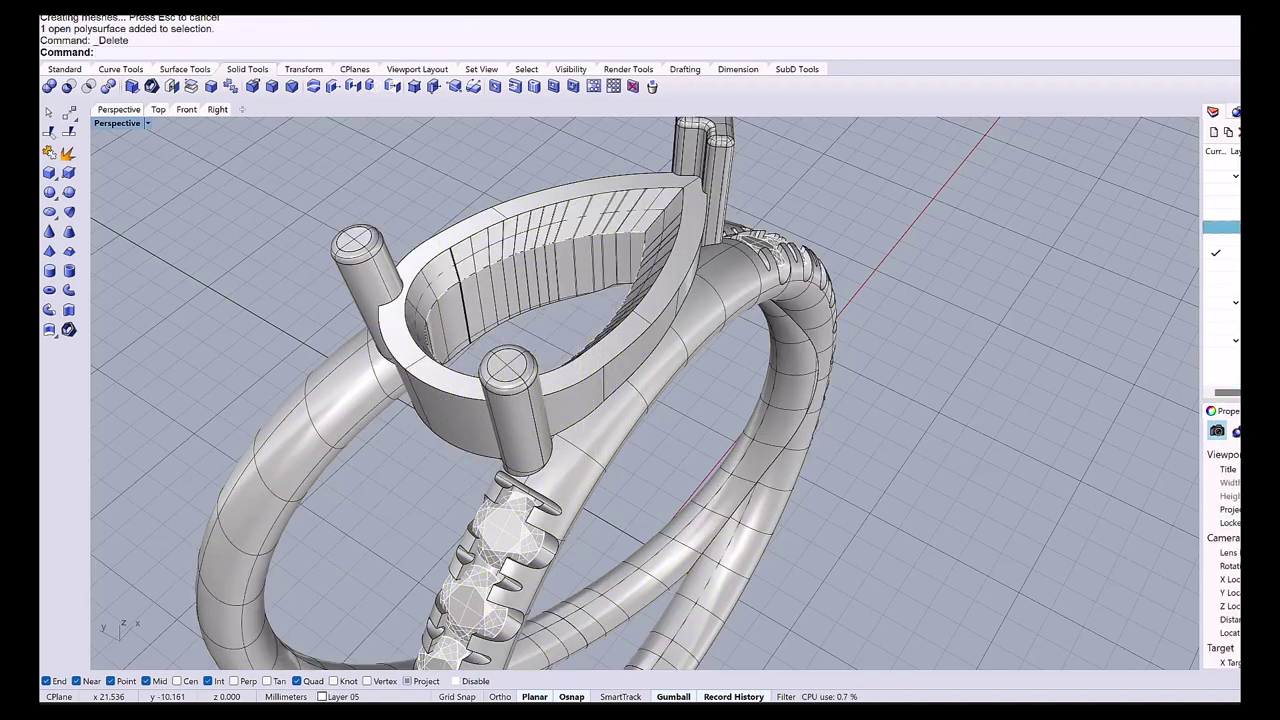
Zoom out to see the whole ring with the pear stone in its setting.
scroll(793, 360, down, 5)
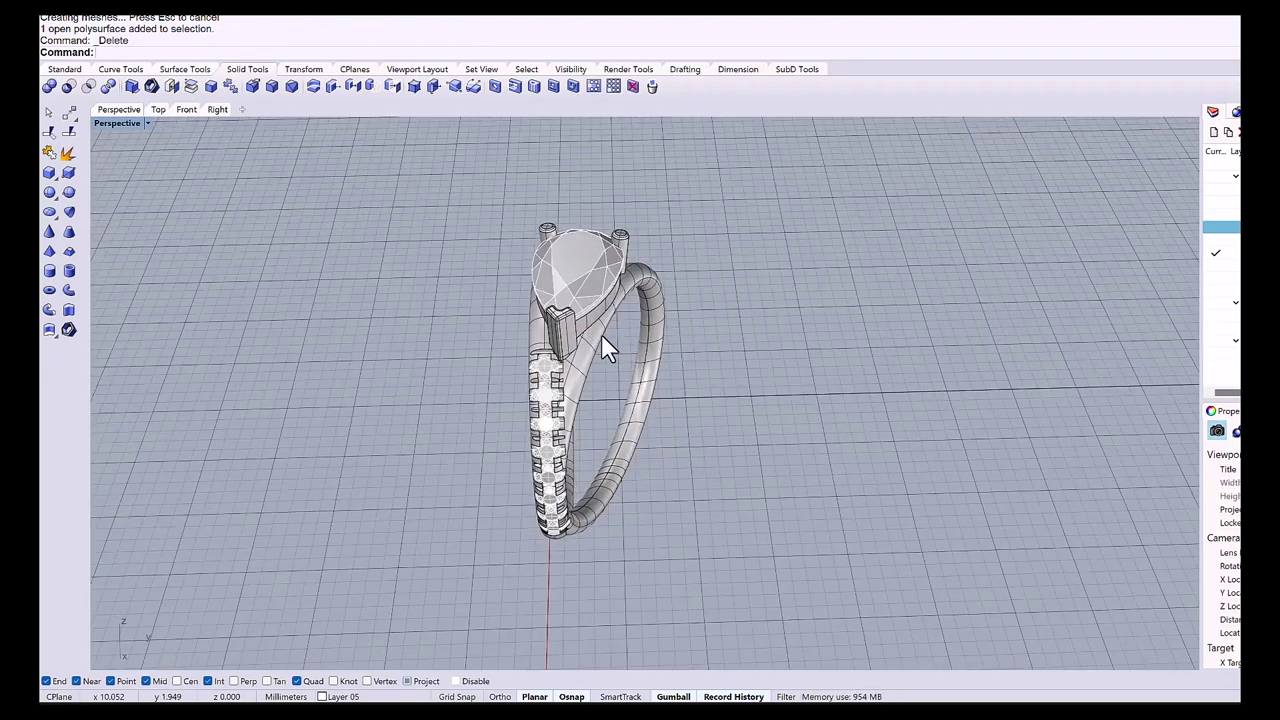